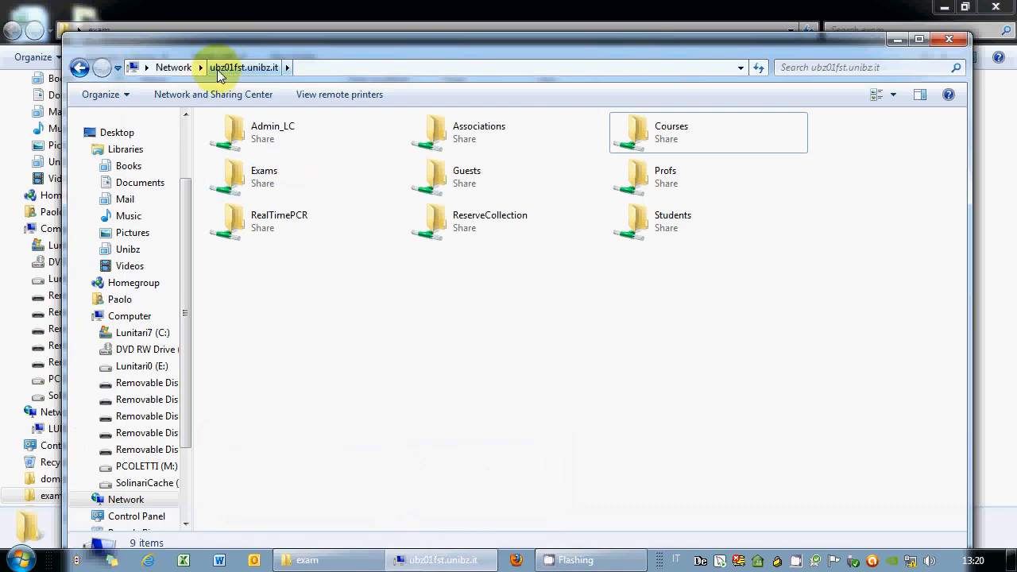
click(313, 73)
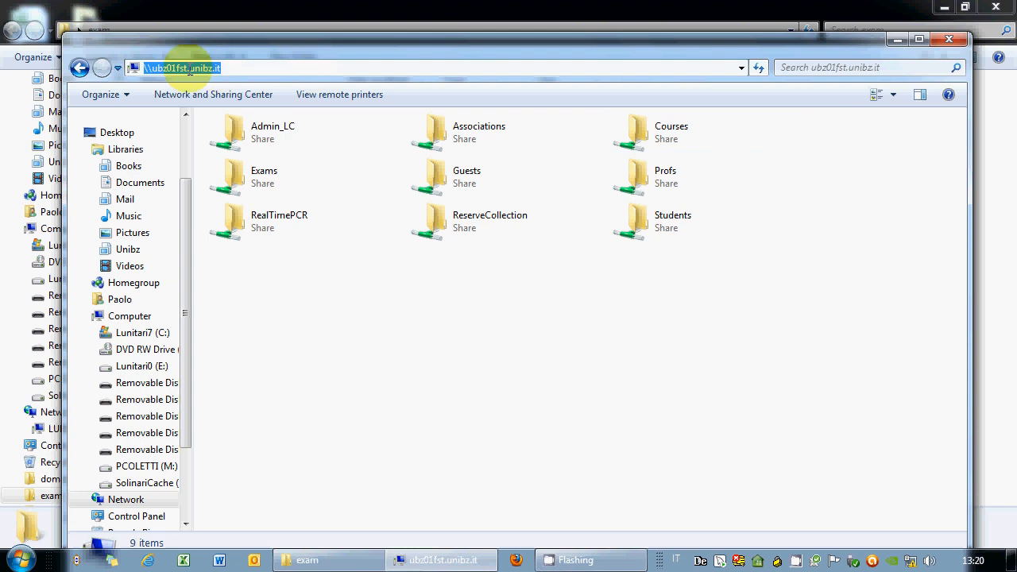
double_click(306, 72)
key(BackSpace)
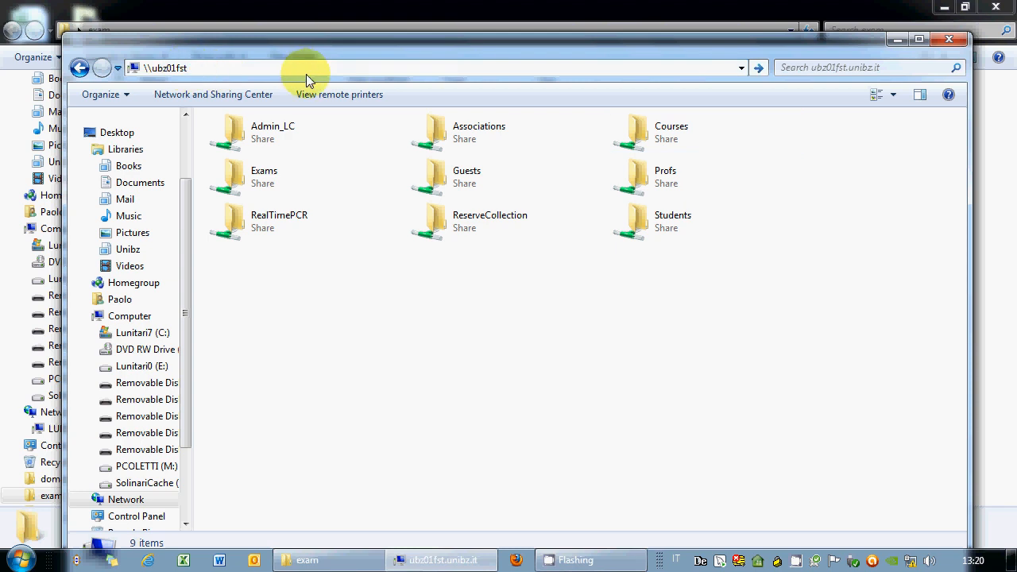
key(Escape)
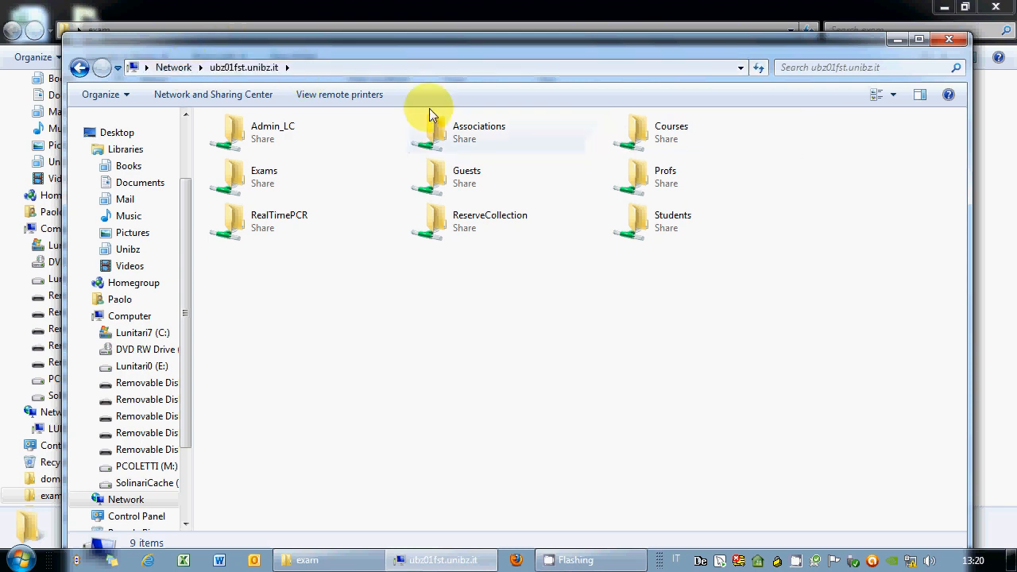
Step: Open the Courses share, its exam folder modified 11/06/2013, and the personal folder inside it, with the window moved aside
click(666, 132)
double_click(666, 132)
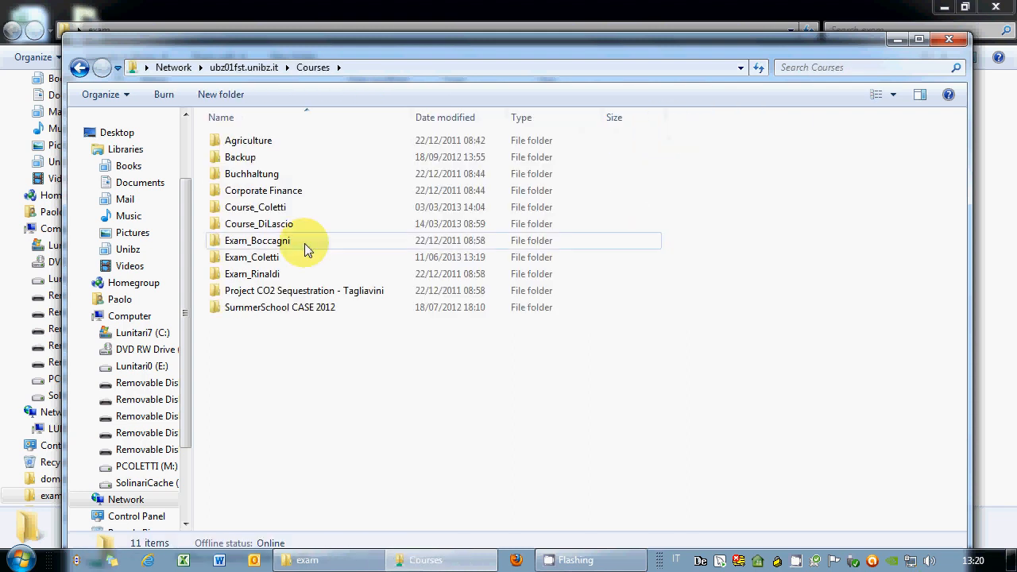
click(267, 258)
double_click(267, 259)
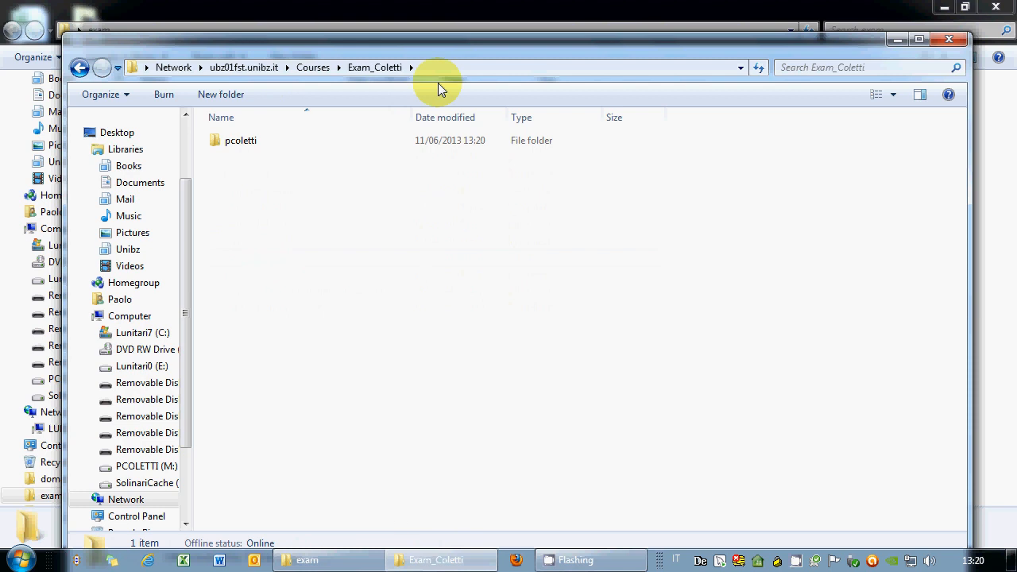
drag(442, 49, 1016, 49)
click(560, 145)
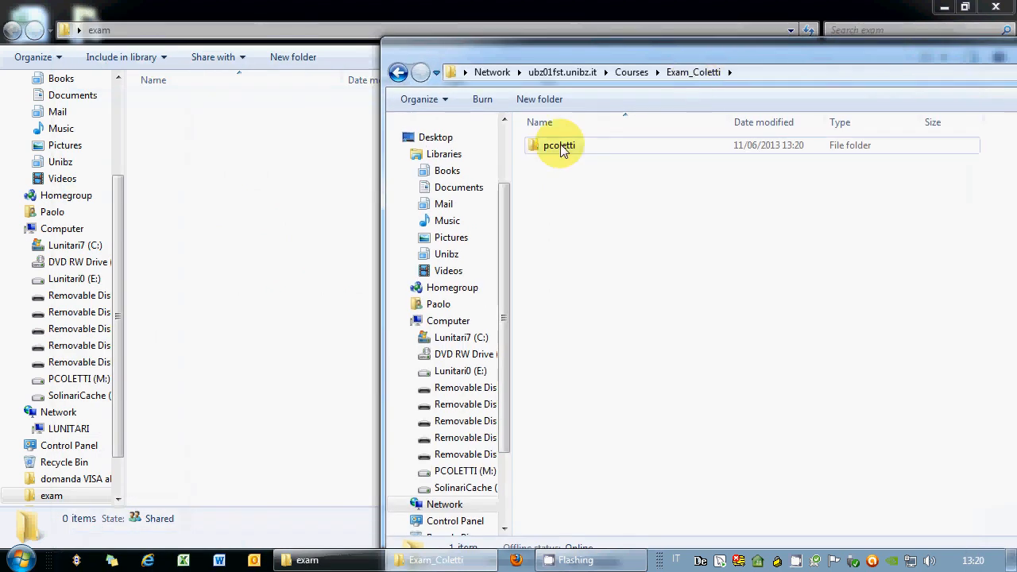
double_click(560, 146)
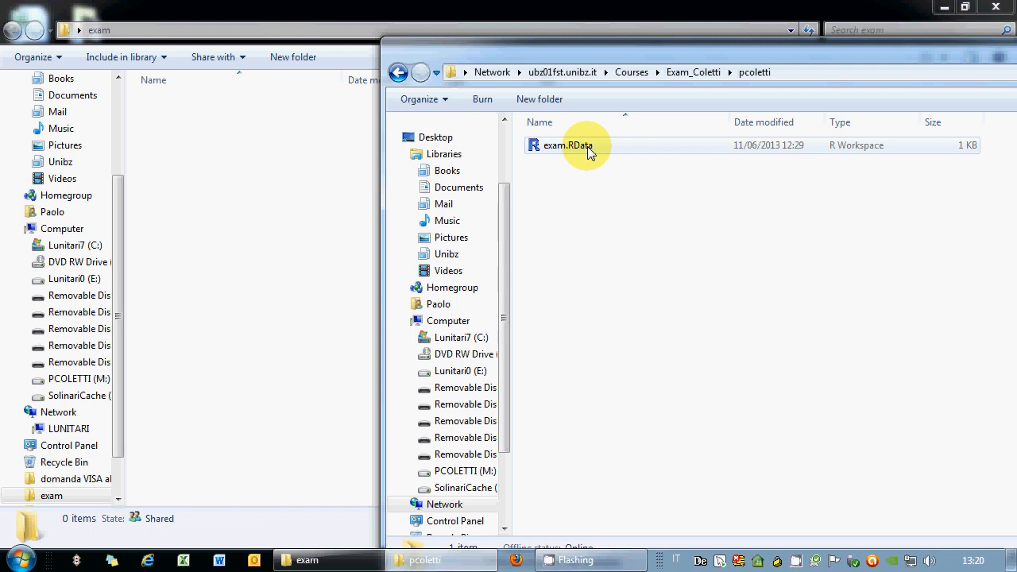
Step: Check the full path of the local exam folder on the desktop
click(258, 6)
click(358, 32)
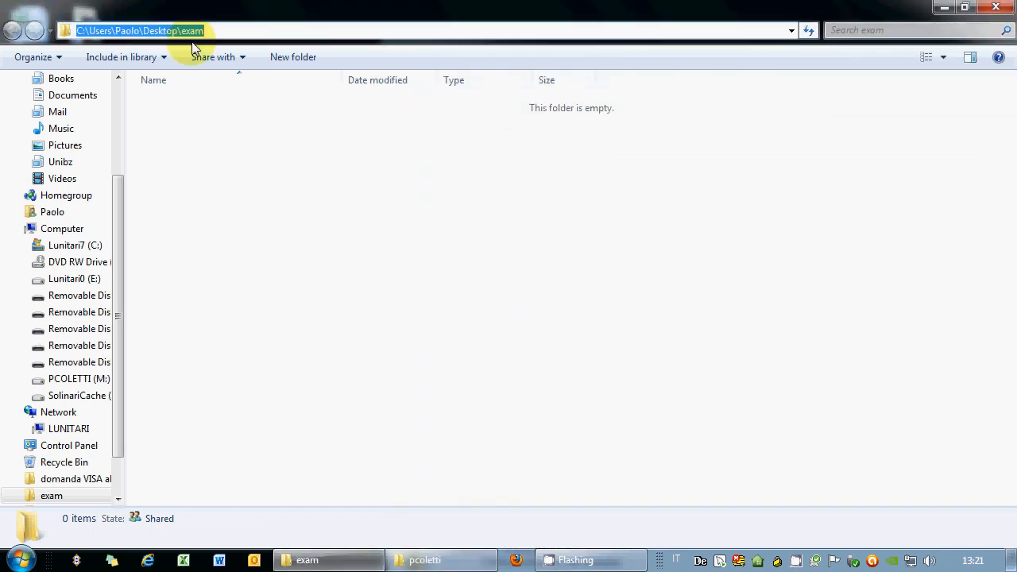
double_click(243, 33)
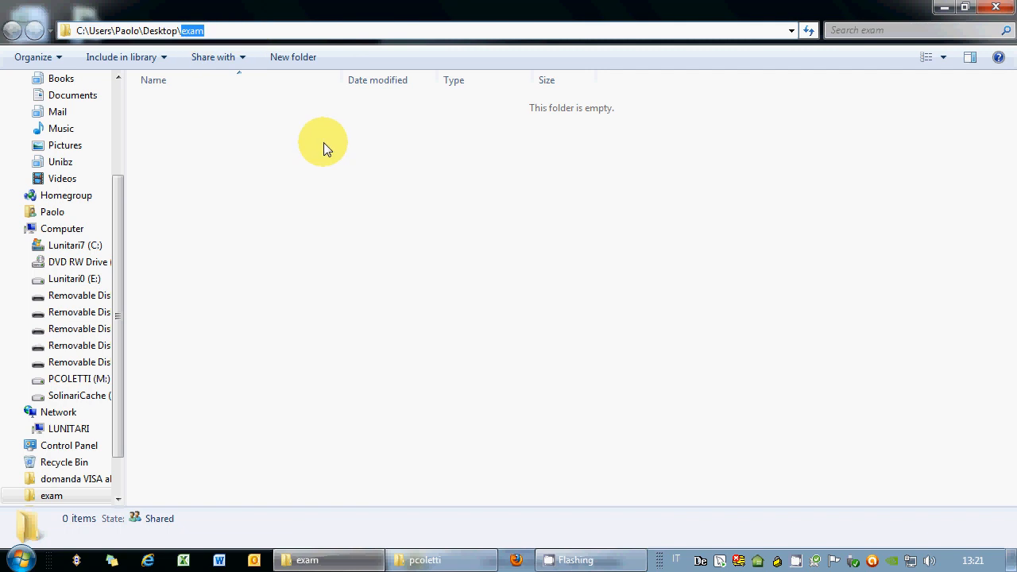
click(294, 34)
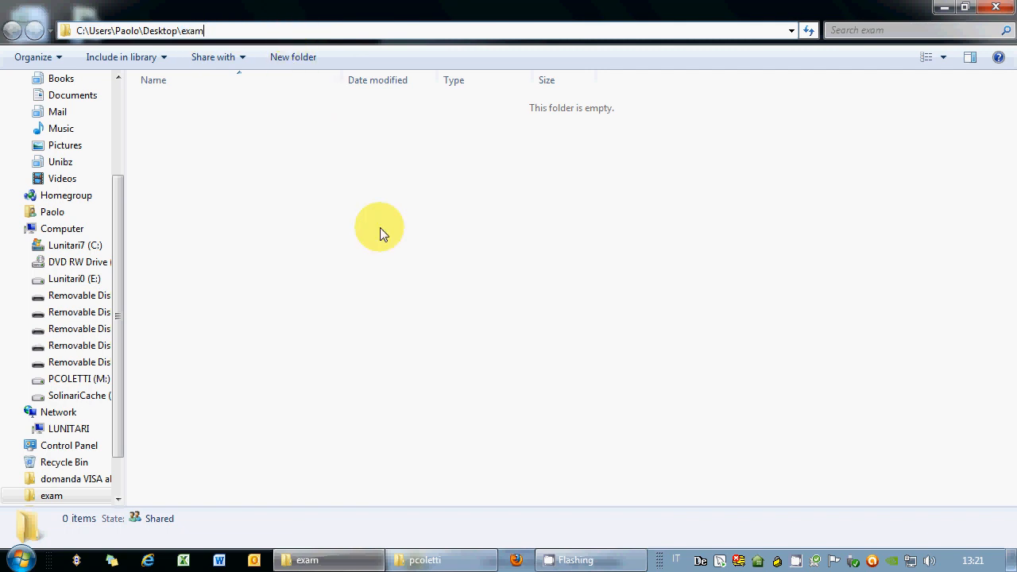
Step: Copy exam.RData from the network folder into the desktop exam folder, accepting the security warning, and minimise the network folder window
click(467, 558)
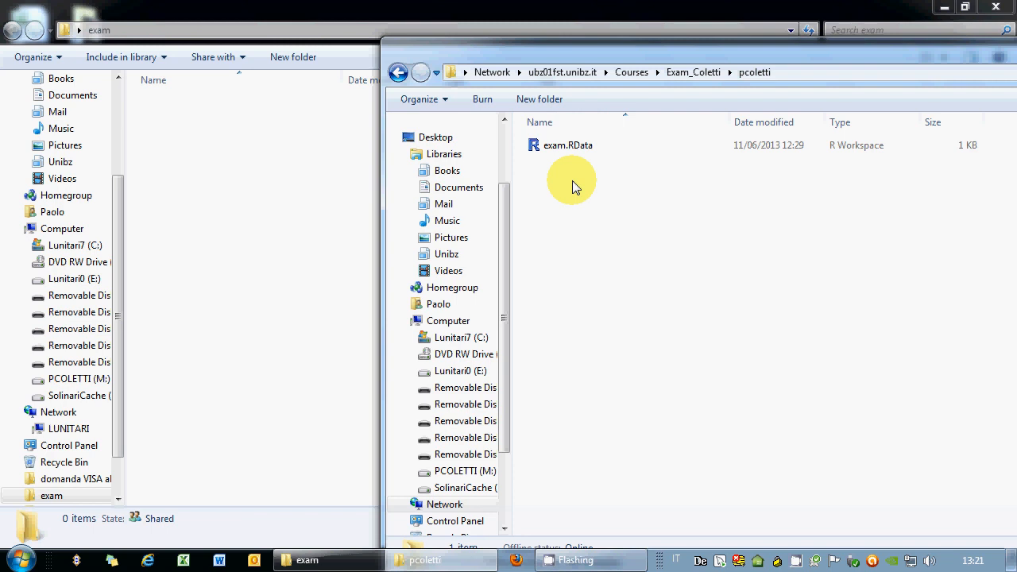
drag(573, 147, 306, 189)
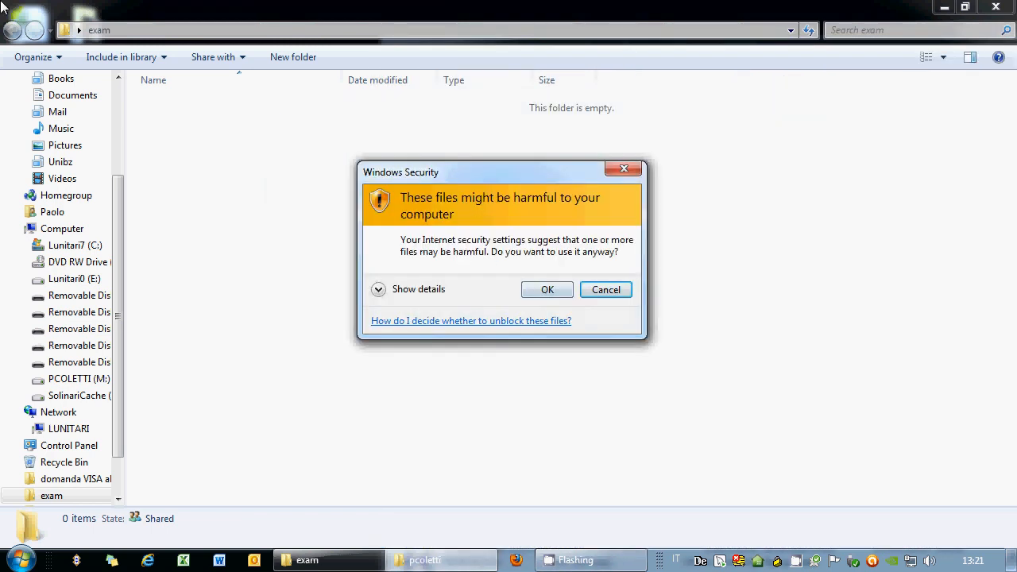
click(538, 290)
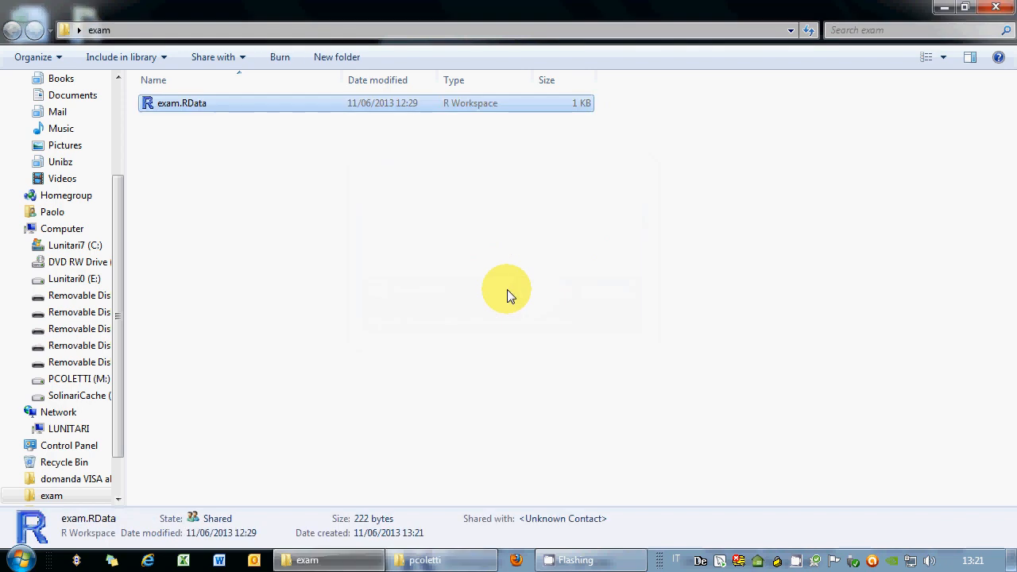
click(508, 348)
click(422, 560)
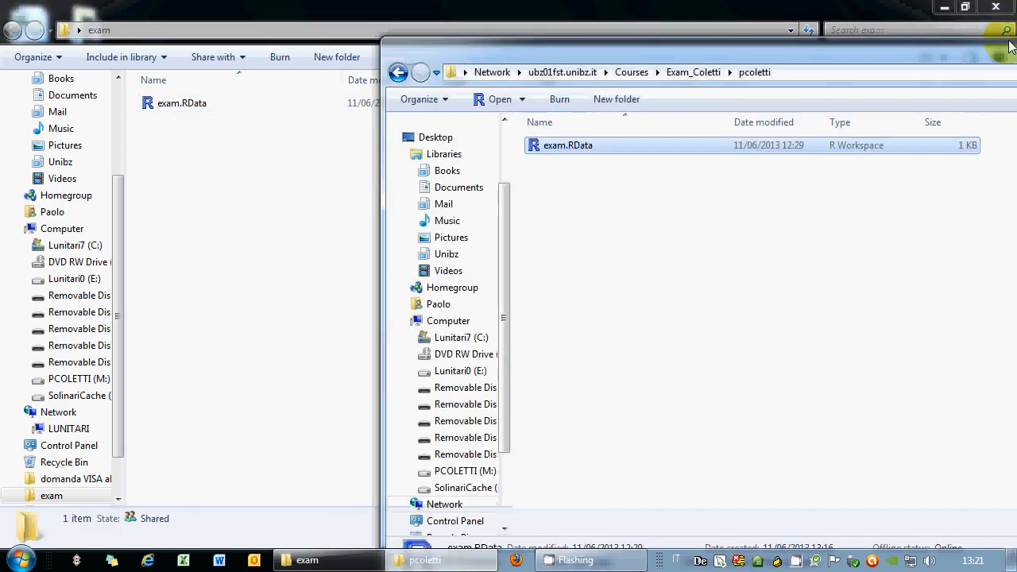
drag(654, 53, 577, 128)
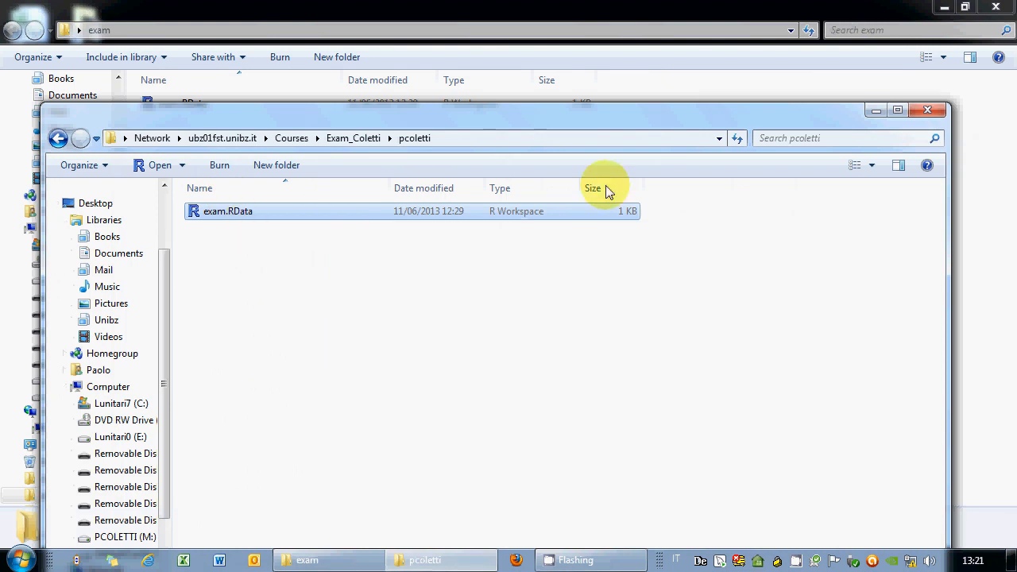
click(876, 109)
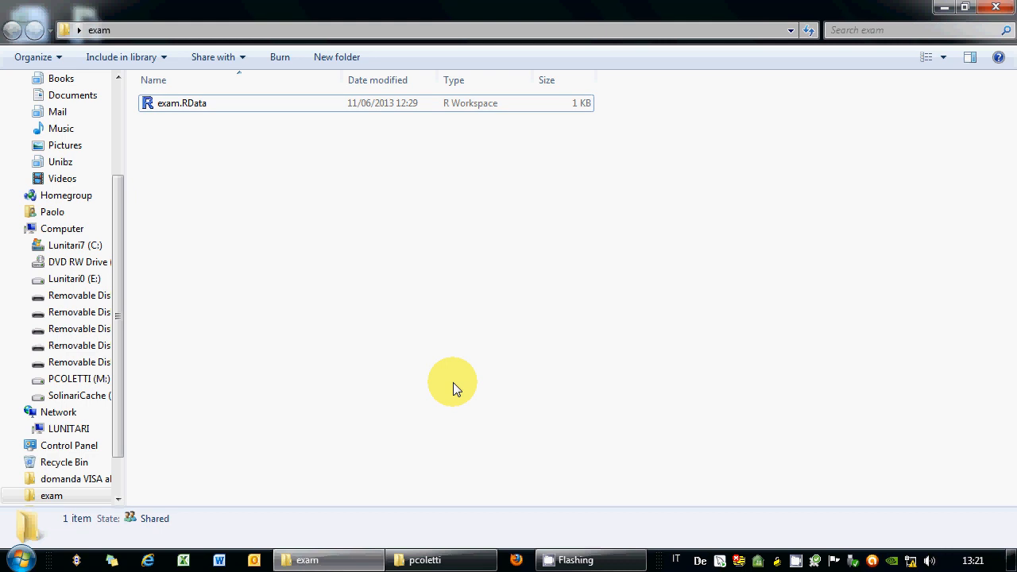
Step: Launch HeidiSQL and log in to the alcor.inf.unibz.it session with the account password
click(19, 561)
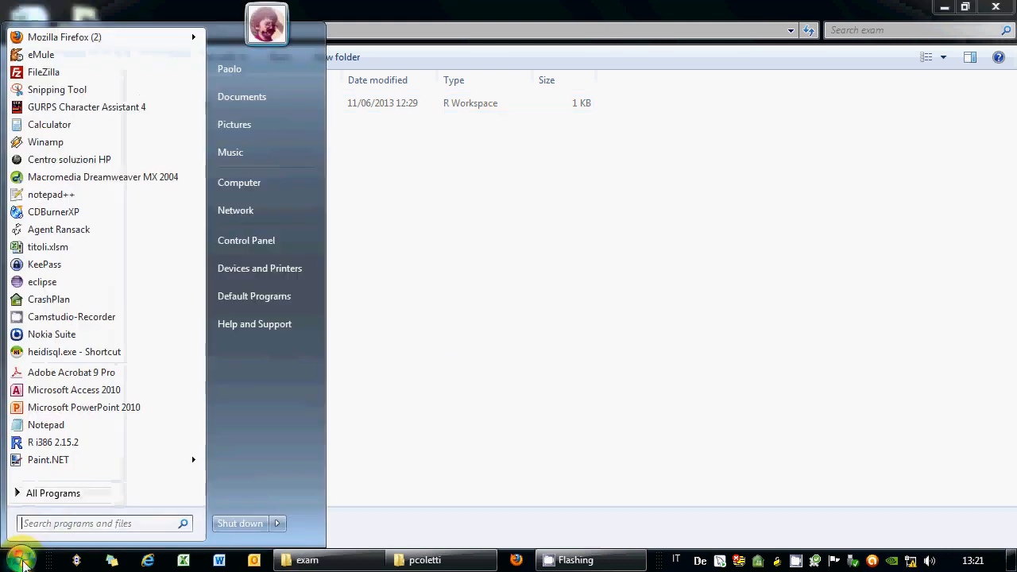
click(104, 354)
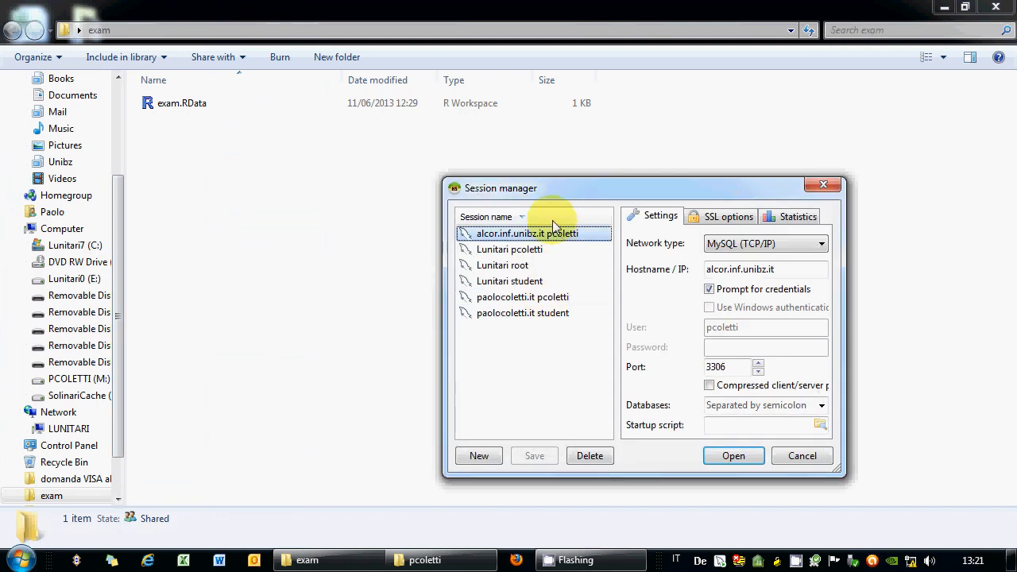
drag(560, 190, 522, 170)
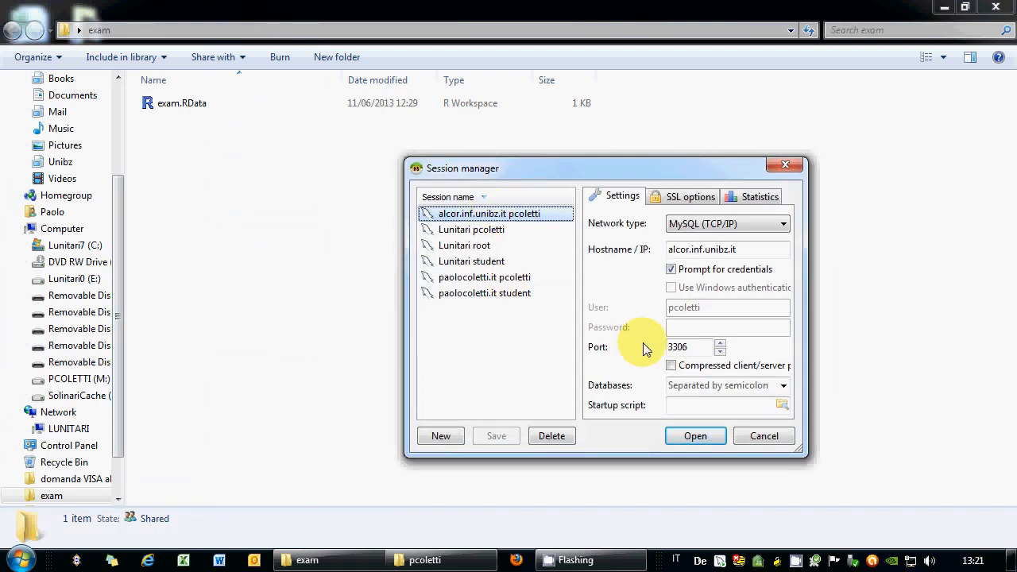
click(694, 434)
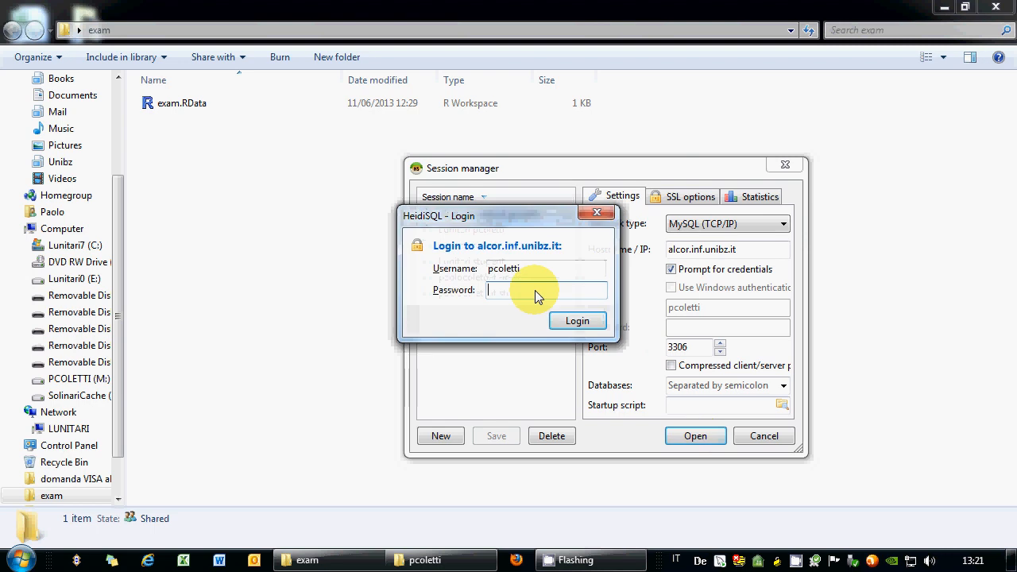
text(••••••••)
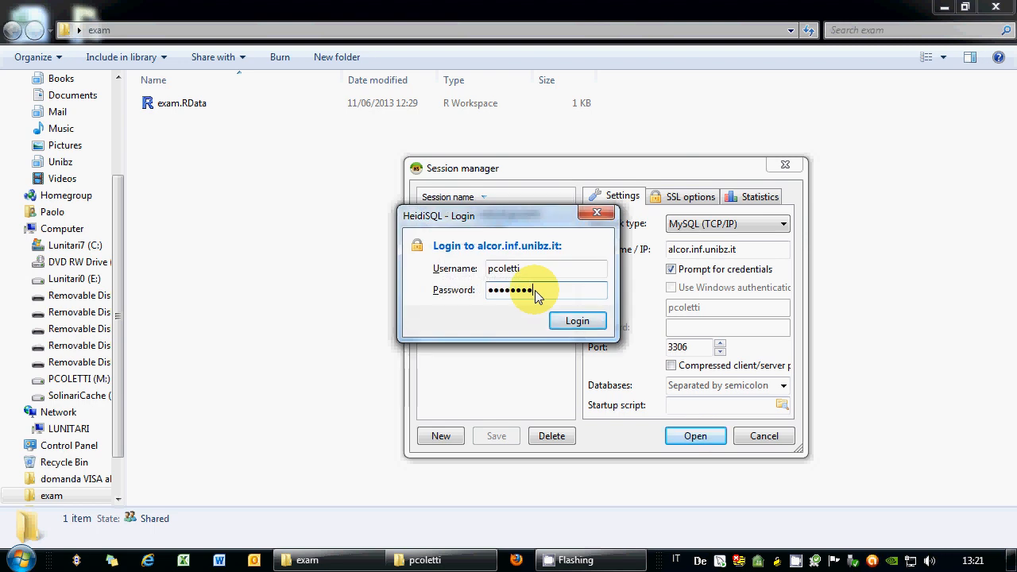
click(577, 322)
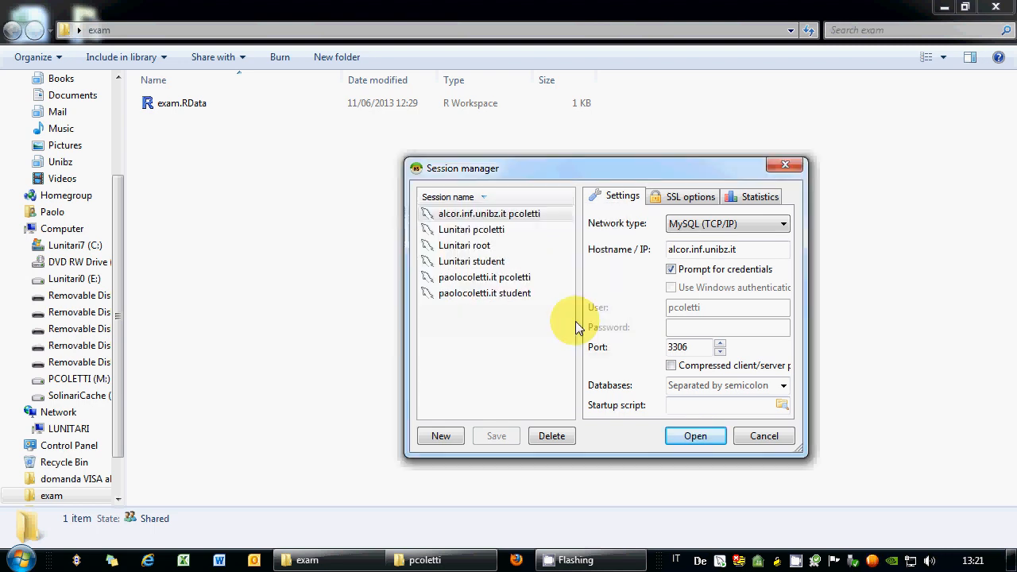
Step: Collapse the sakila_free database in the tree and select northwind2003_free as the active database
scroll(209, 216, up, 4)
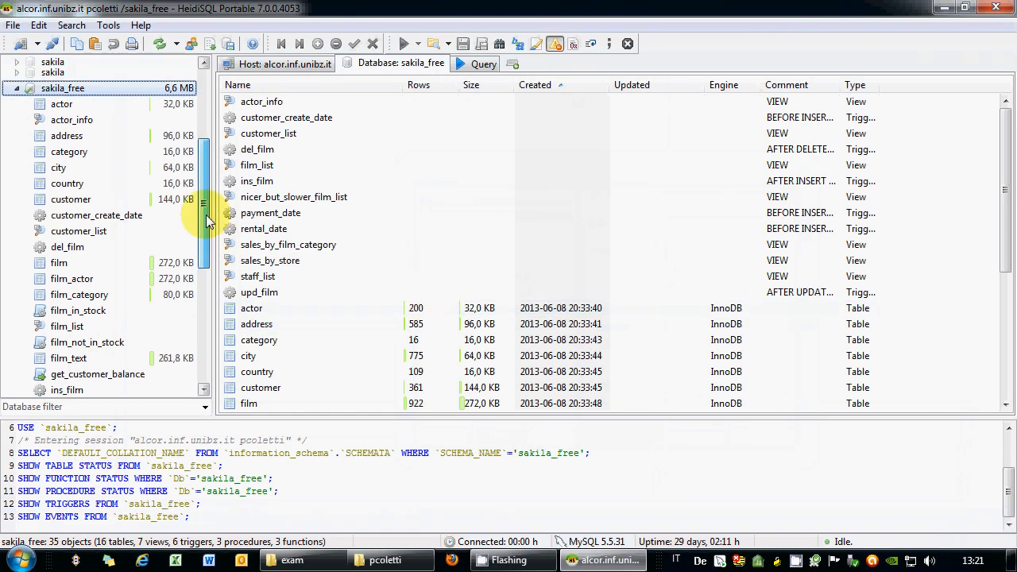
click(17, 256)
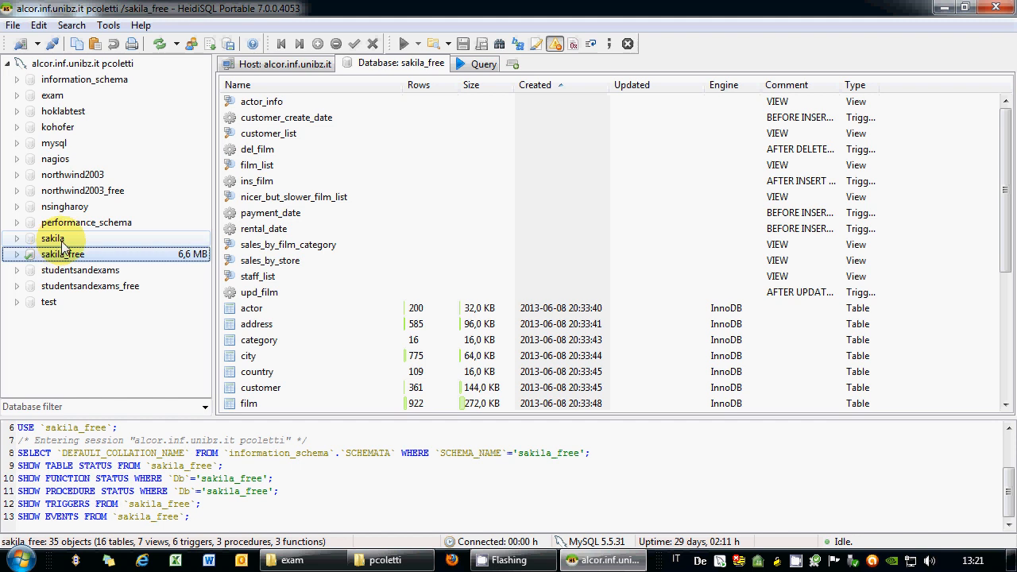
click(30, 193)
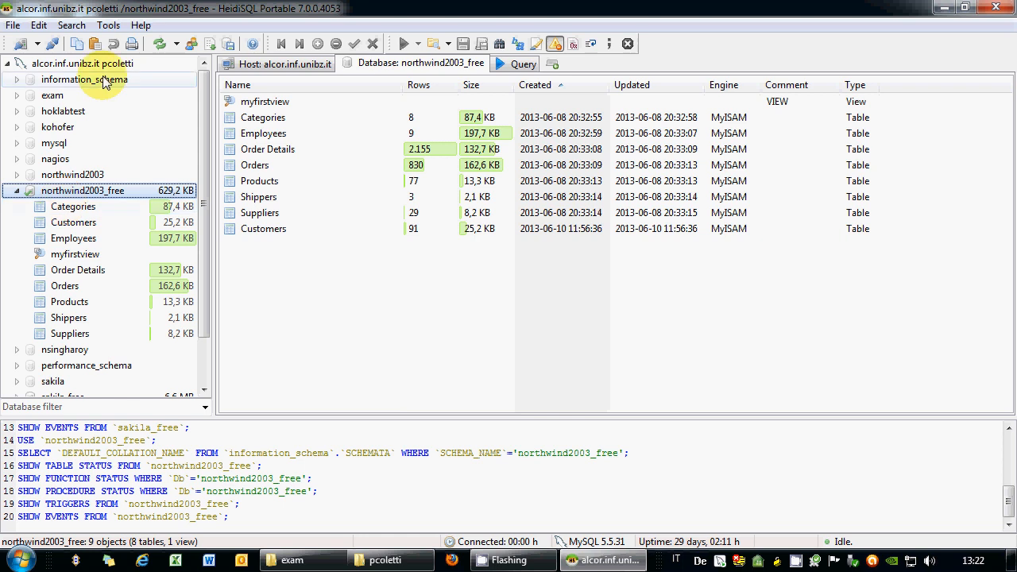
Step: Begin a query on northwind2003_free with SELECT Orders.OrderID
click(517, 65)
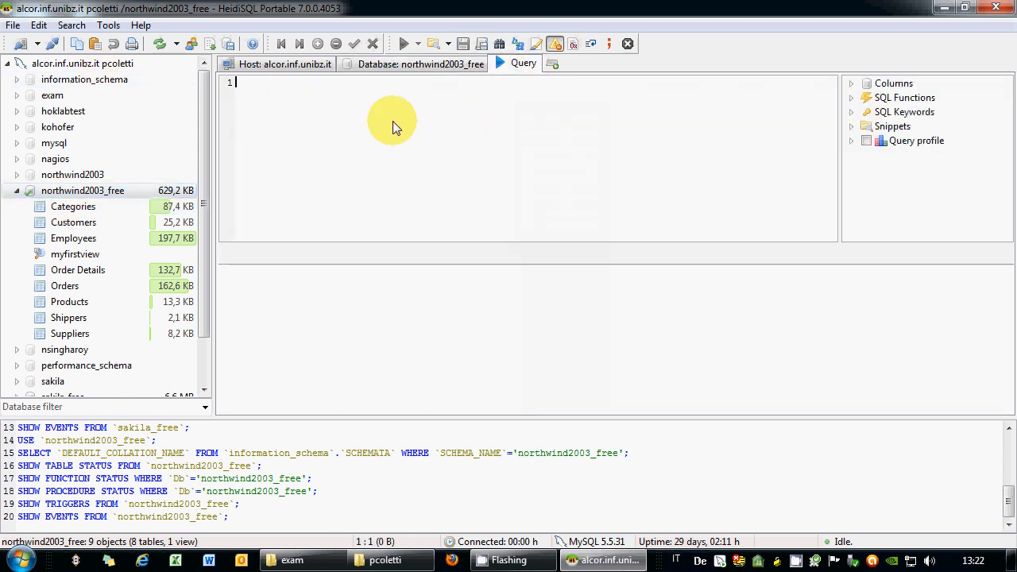
text(SELECT )
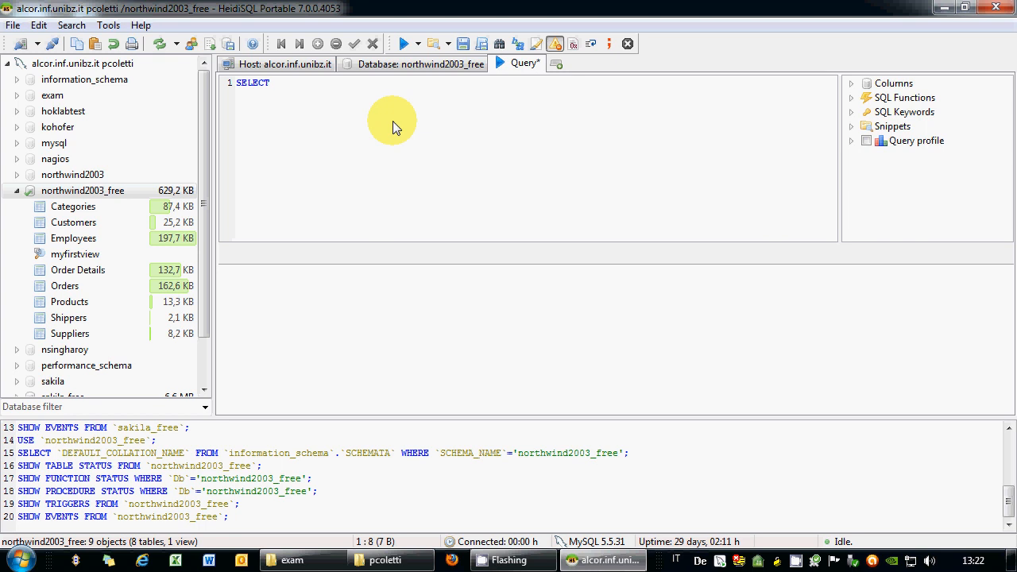
text(Orders.)
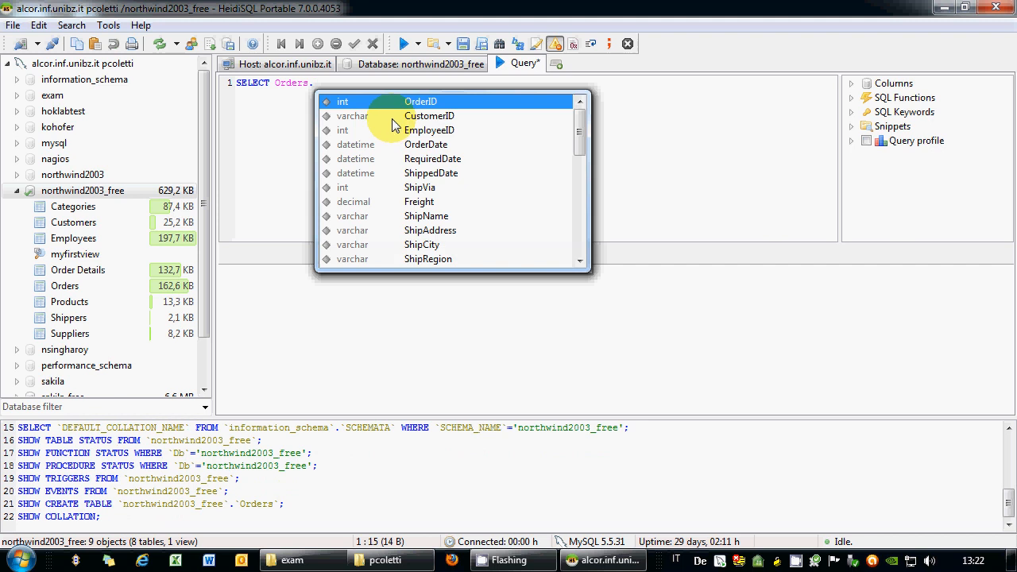
double_click(391, 109)
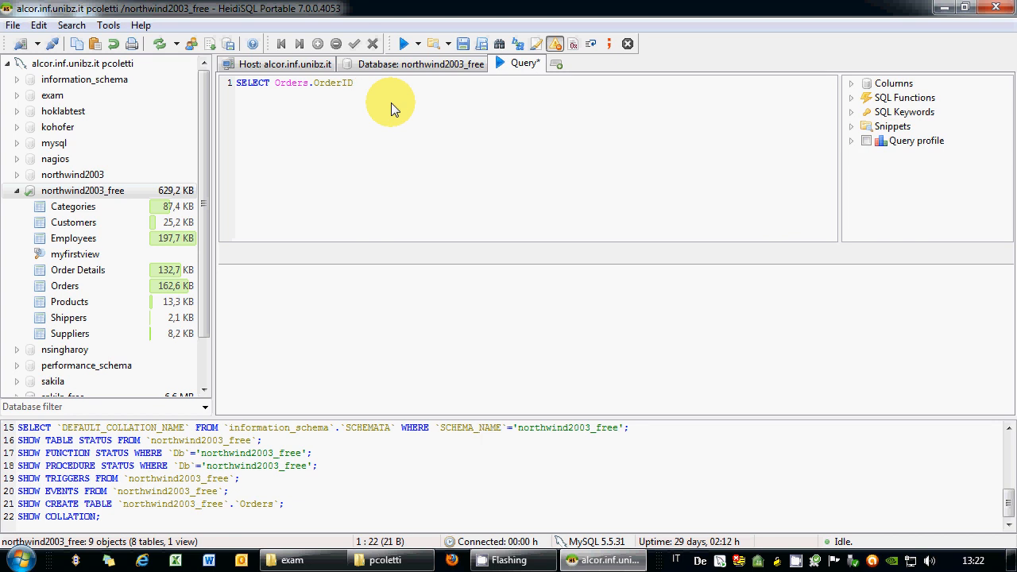
Step: Add Customers.Address, Customers.City and Customers.Country to the query's SELECT list
text(, Customers.)
click(494, 160)
double_click(495, 162)
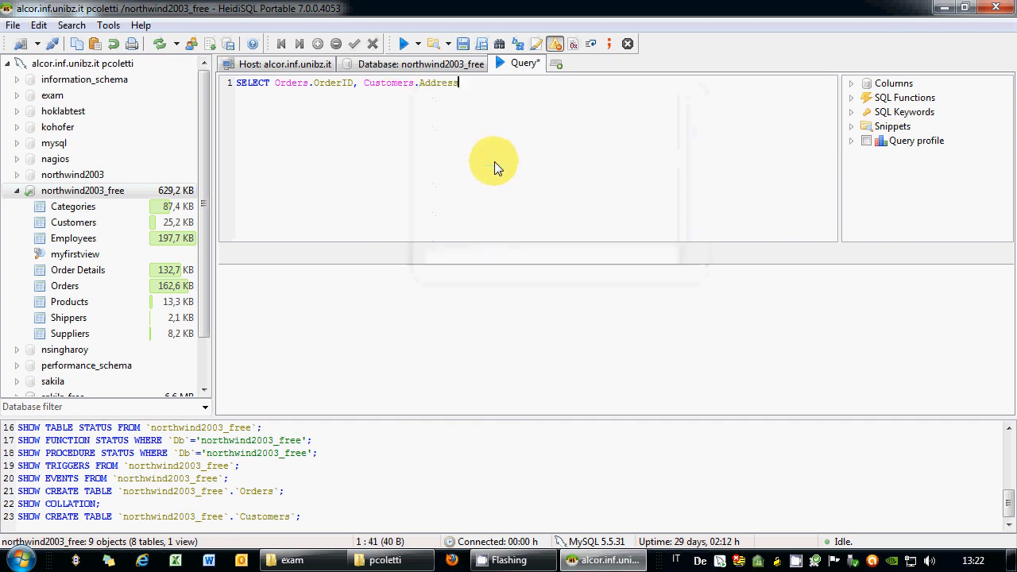
text(, Cust)
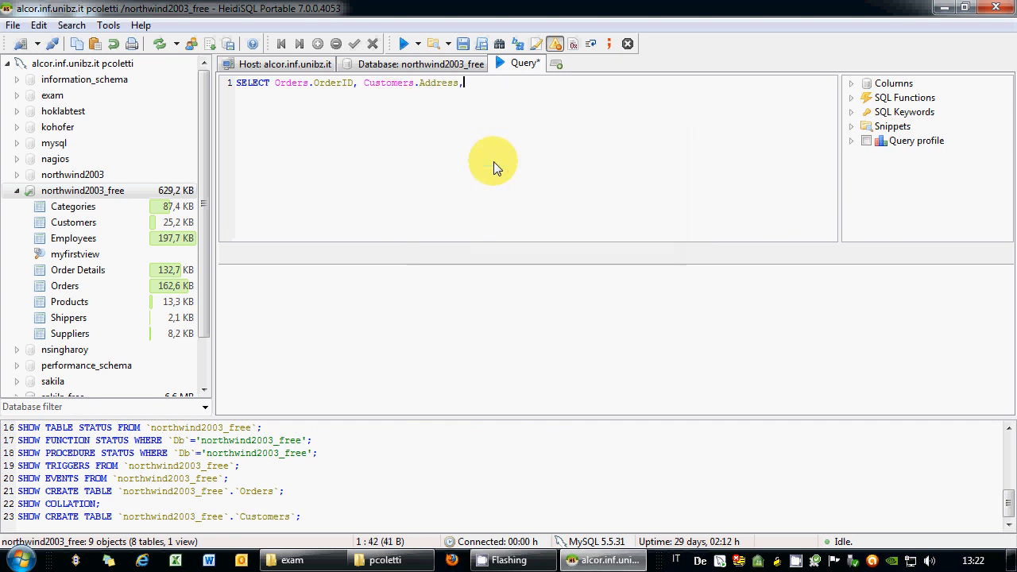
text(omers.)
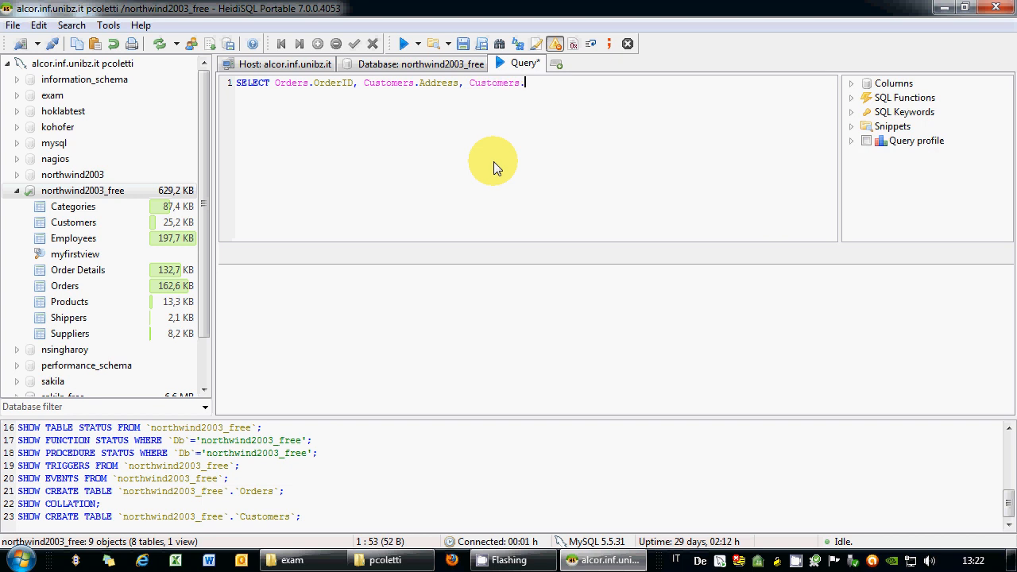
click(624, 173)
double_click(623, 175)
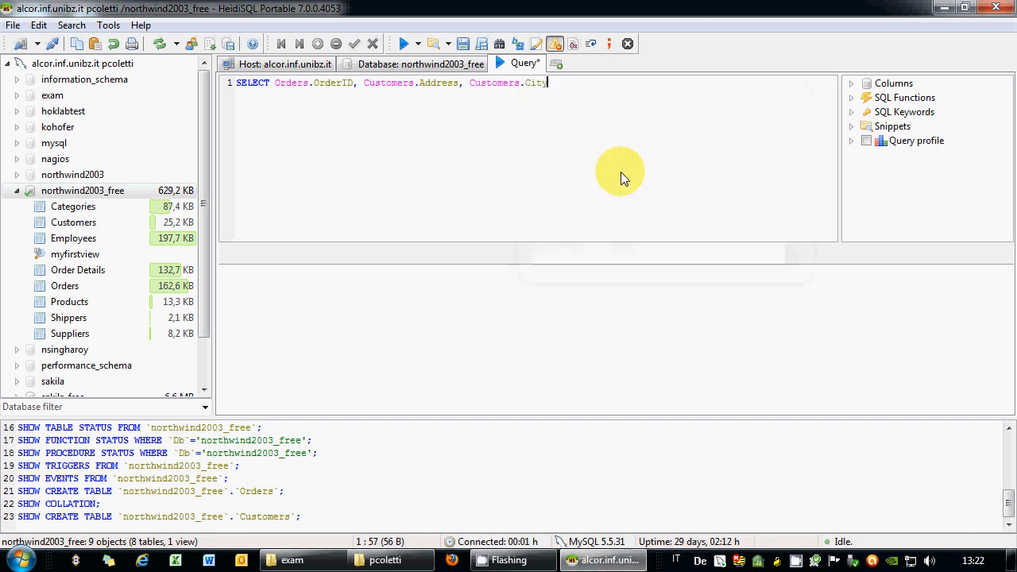
text(, Customers.)
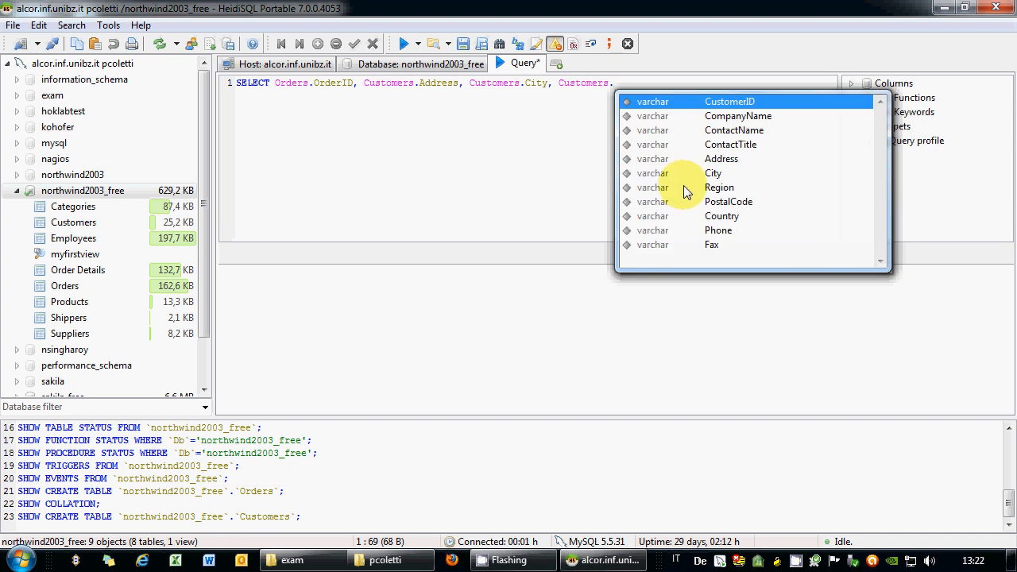
double_click(688, 219)
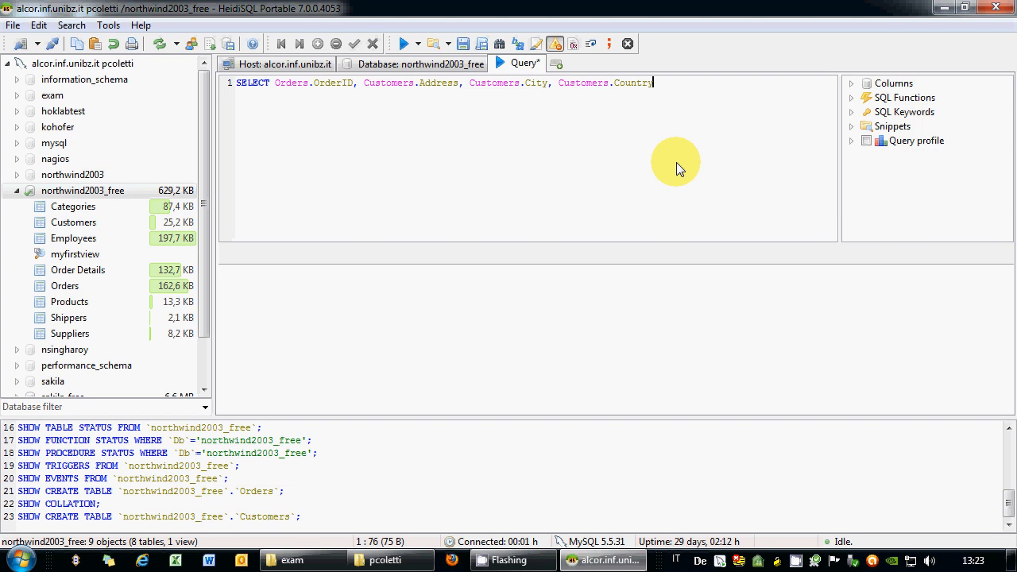
Step: Add Year(Orders.ShippedDate) as the last column of the query's SELECT list
text(, Yea)
text(r()
text(Orders)
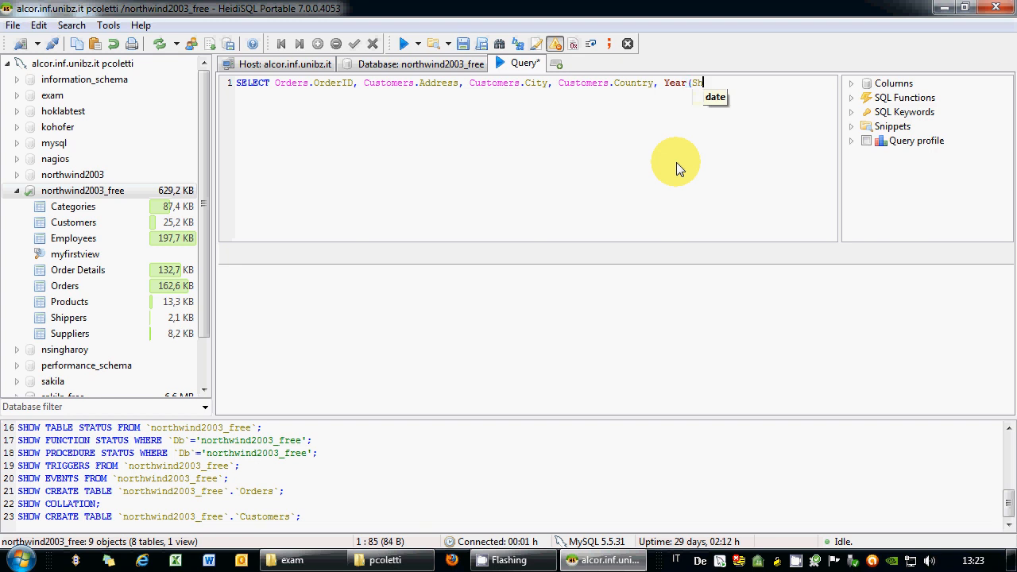
text(.Shippe)
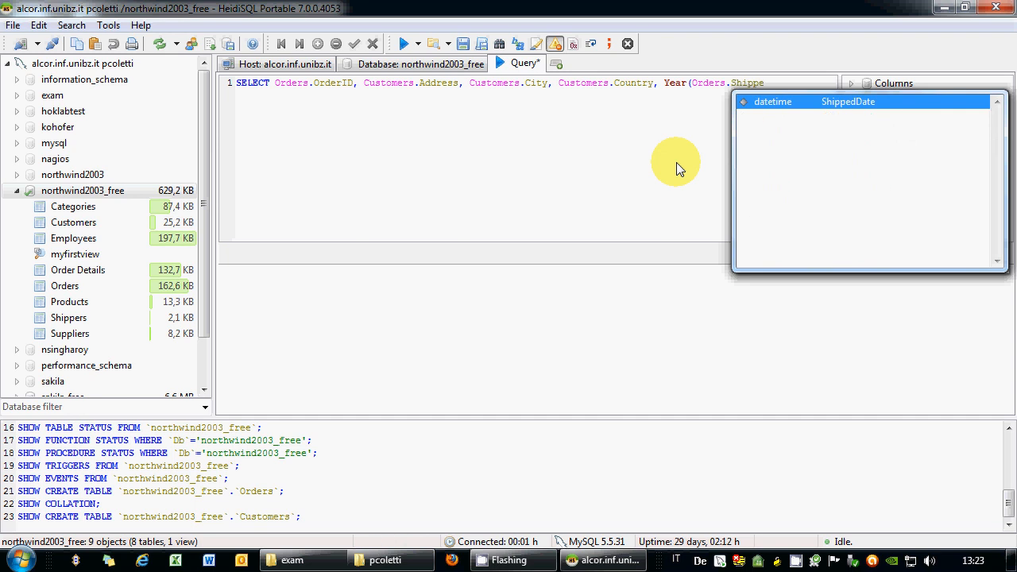
text(dDate))
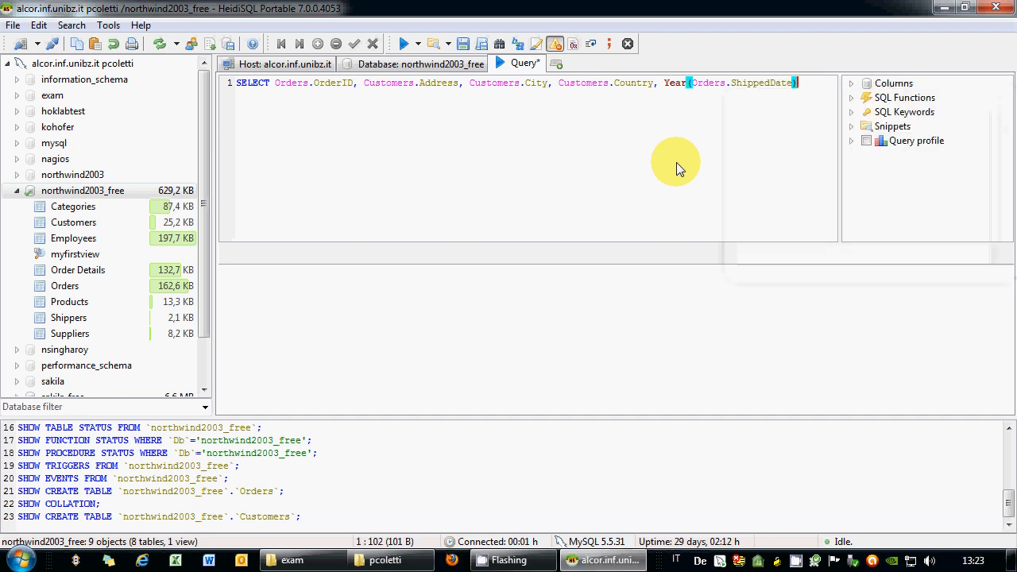
Step: Write the FROM clause as ( Orders INNER JOIN Shippers ON Orders.ShipVia=Shippers.ShipperID ) INNER JOIN Customers, starting a new line after FROM
text( FROM)
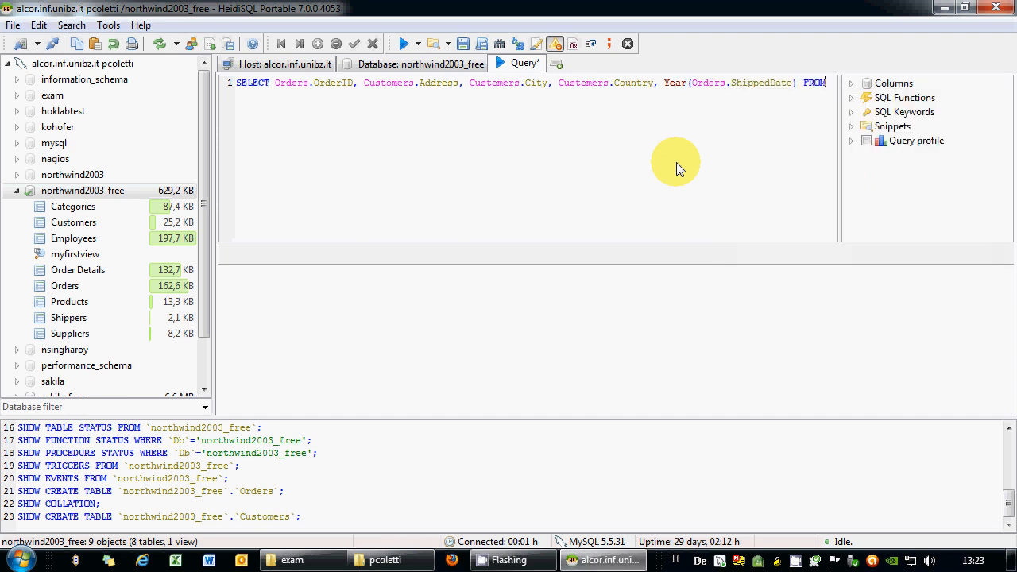
key(Return)
text(( Orders I)
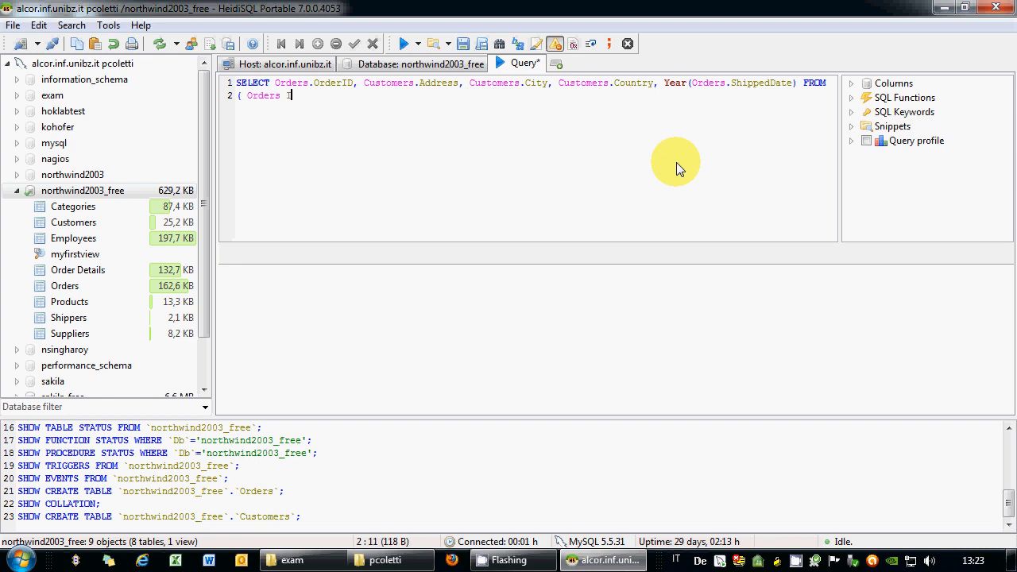
text(NNER JOIN Shippers)
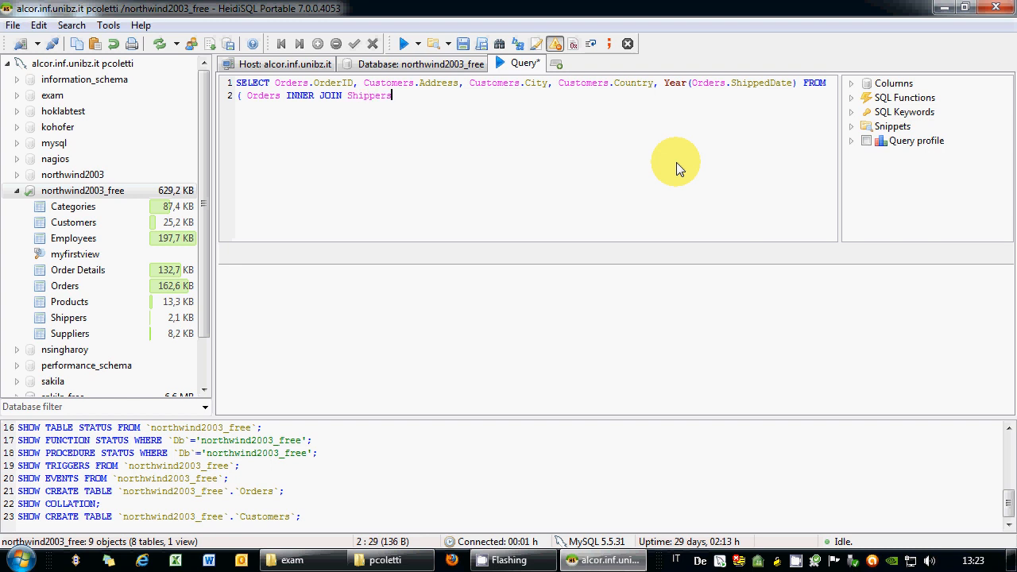
text( ON Orders.ShipVia=Shippers.)
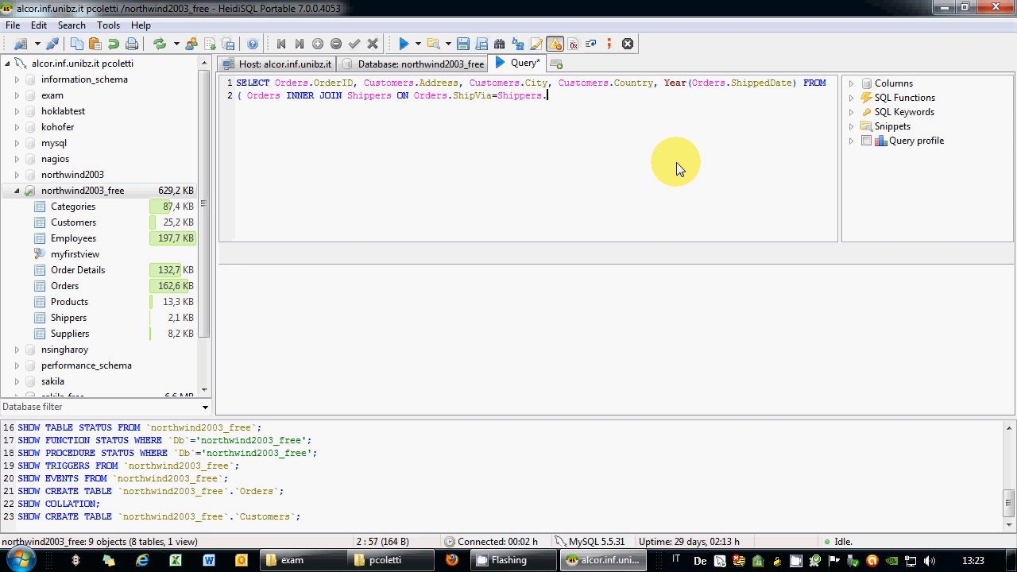
key(Return)
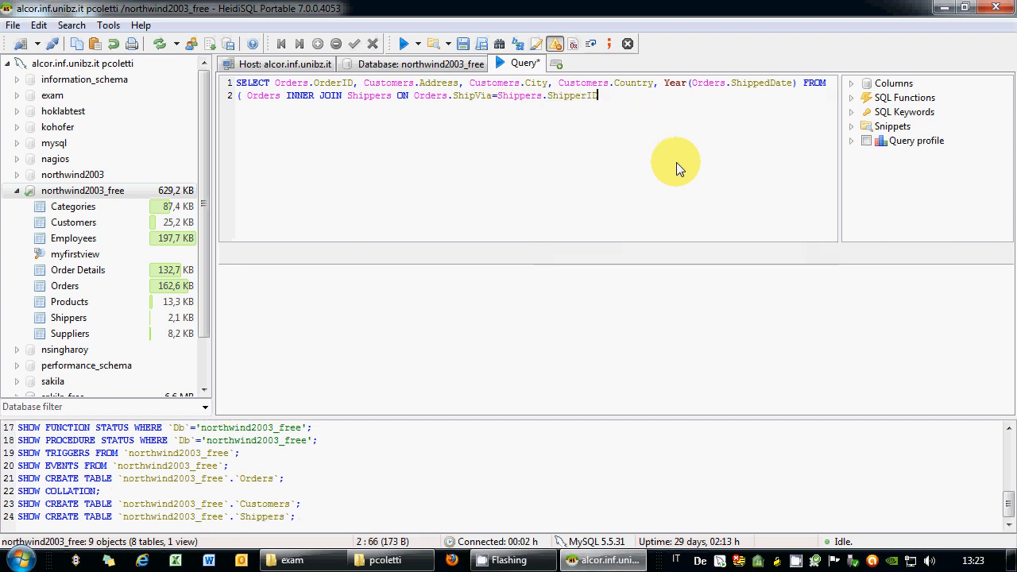
text() INNER JOIN C)
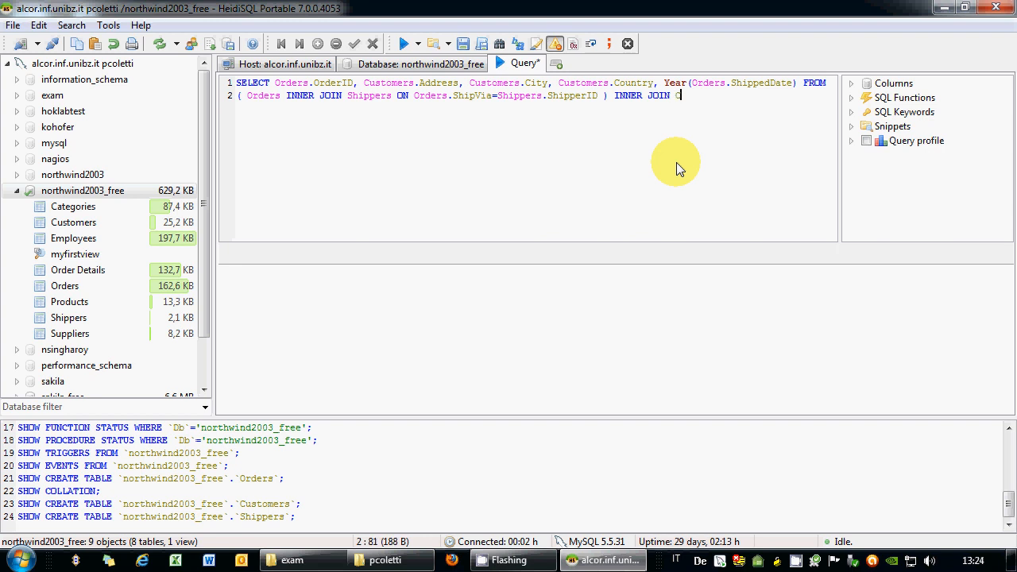
text(ustomers O)
text(N C)
text(rders.)
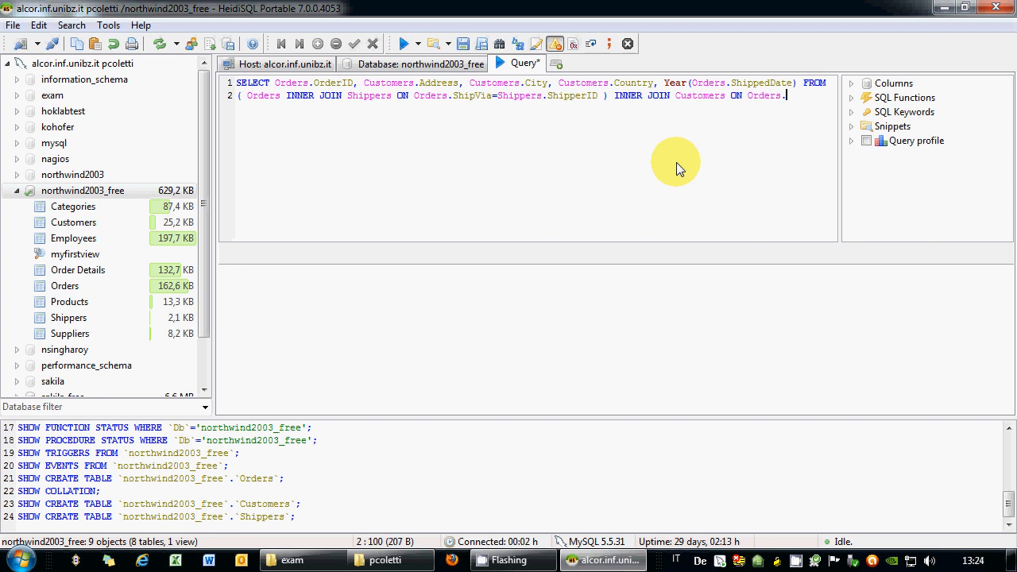
text(OrderID=Customers)
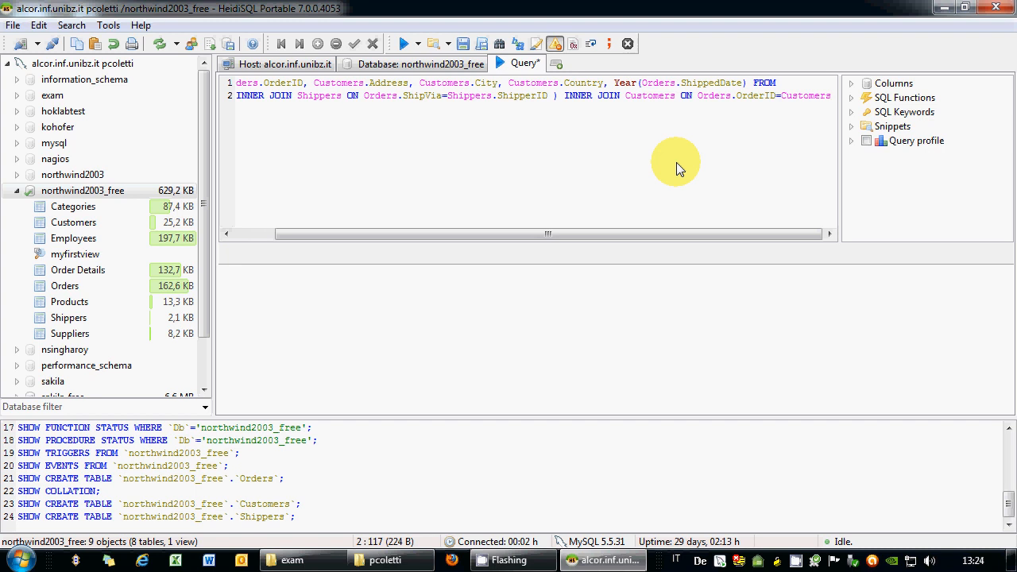
key(BackSpace)
key(BackSpace)
key(BackSpace)
key(BackSpace)
key(BackSpace)
key(BackSpace)
key(BackSpace)
key(BackSpace)
key(BackSpace)
key(BackSpace)
key(BackSpace)
key(BackSpace)
key(BackSpace)
key(BackSpace)
key(BackSpace)
key(BackSpace)
key(BackSpace)
key(BackSpace)
key(BackSpace)
key(BackSpace)
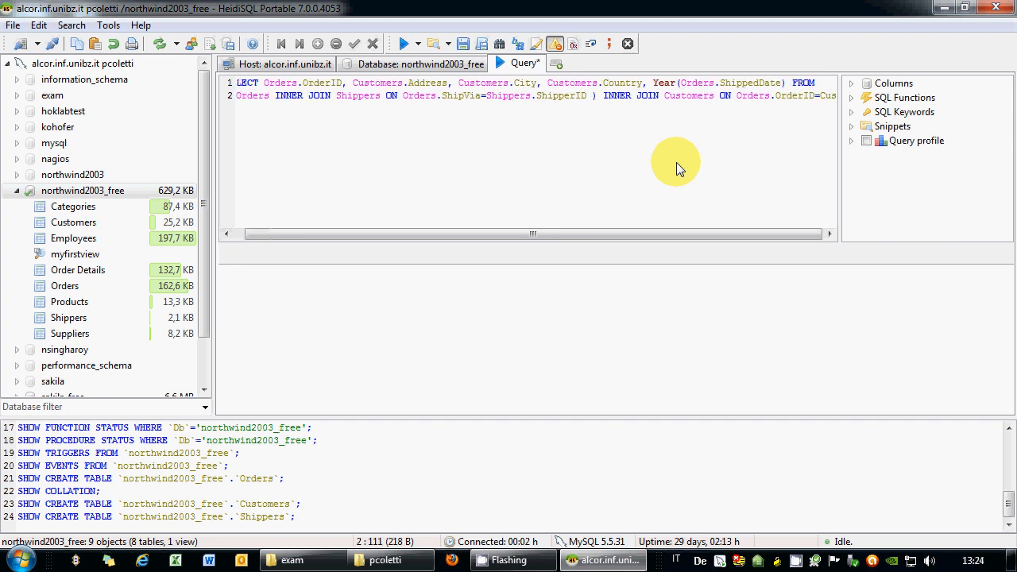
key(BackSpace)
key(BackSpace)
key(BackSpace)
Step: Complete the Customers join on a new line with ON Orders.CustomerID=Customers.CustomerID; and run the query
key(Return)
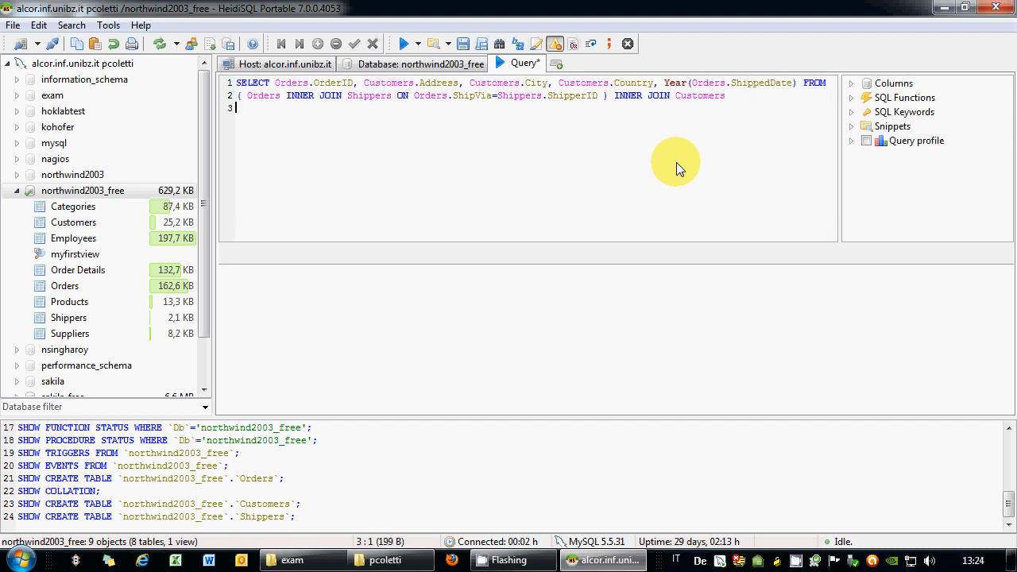
text(ON Orders.)
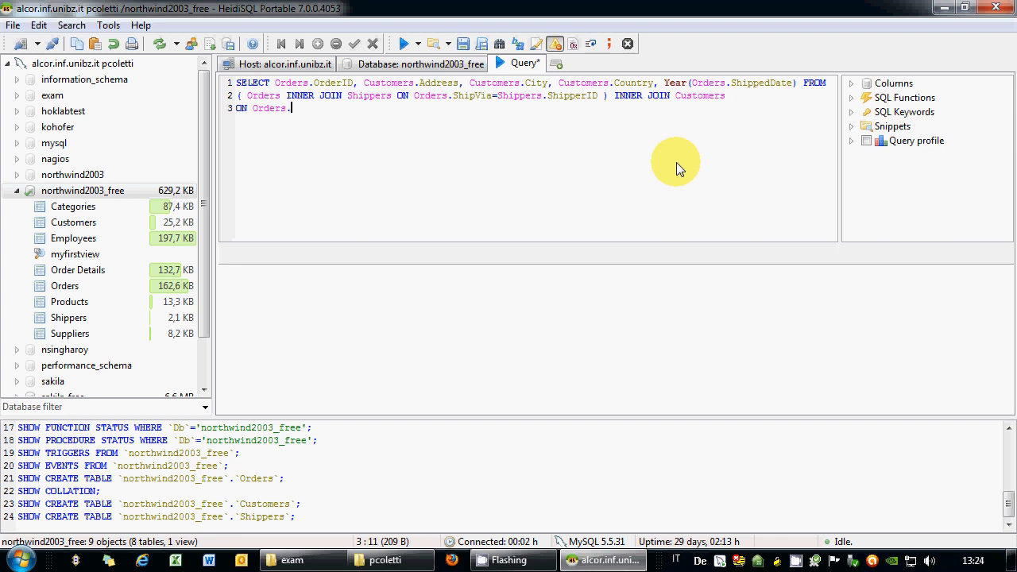
text(CustomerID=Customers.)
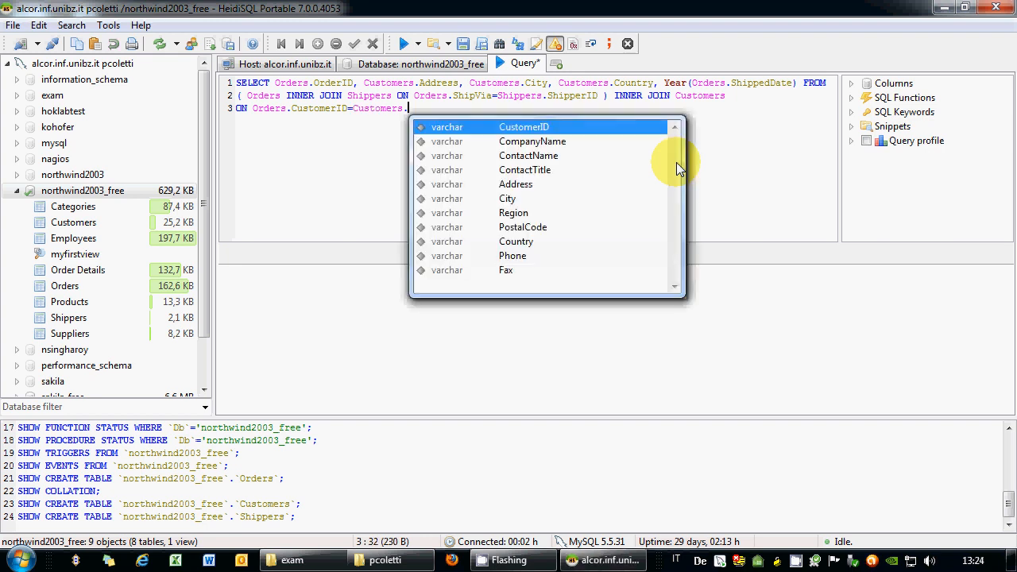
key(Return)
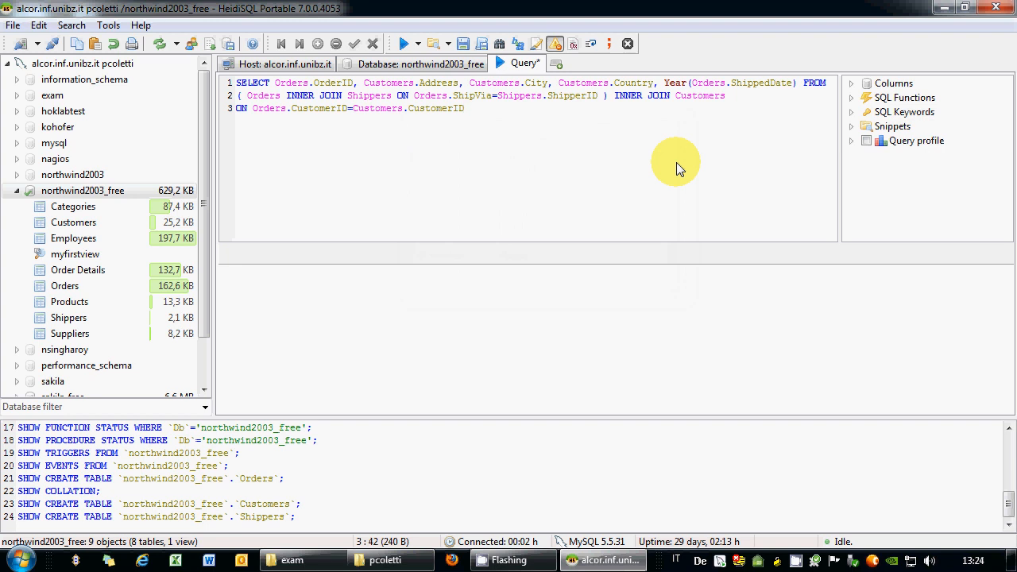
text(;)
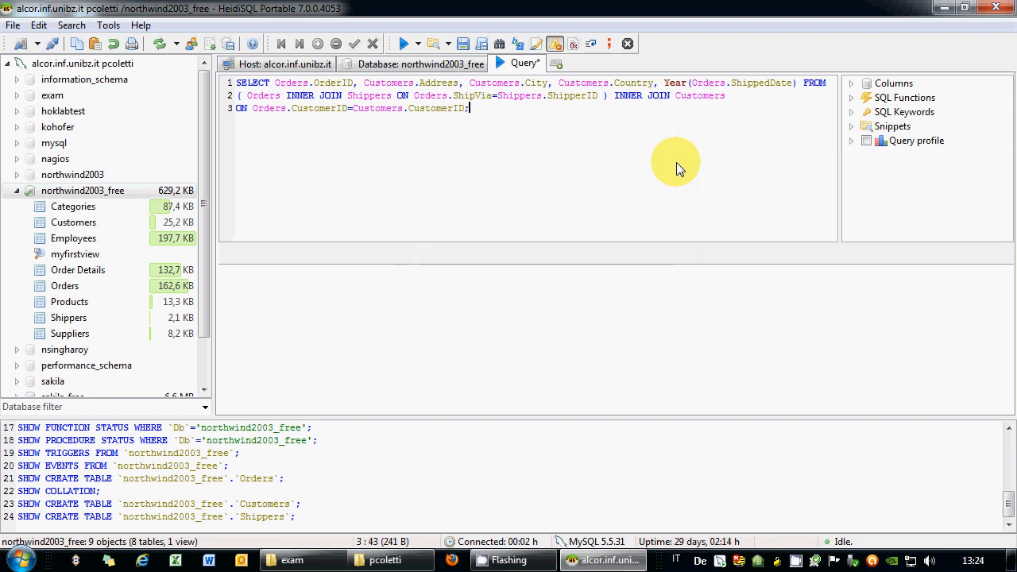
click(403, 46)
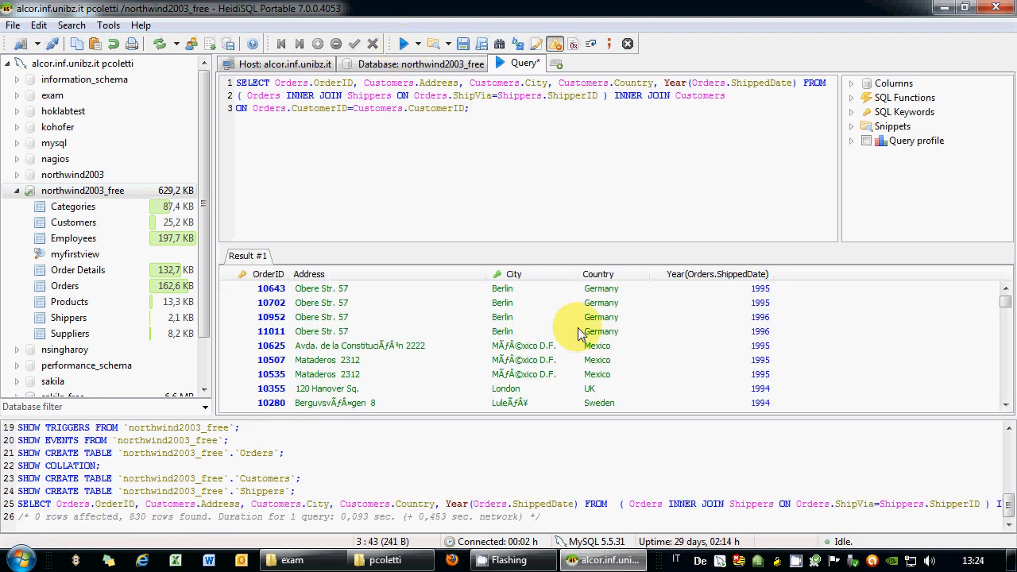
Step: Append WHERE Shippers.CompanyName="Speedy Express"; to the query, run it, and highlight the row count in the log
key(BackSpace)
text(WHERE )
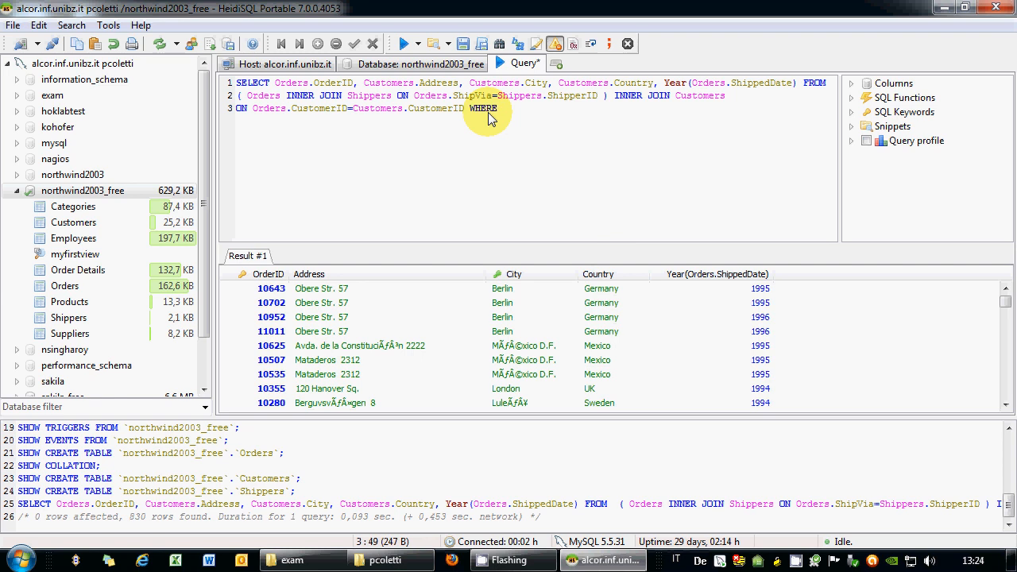
text(Shippers.)
key(Down)
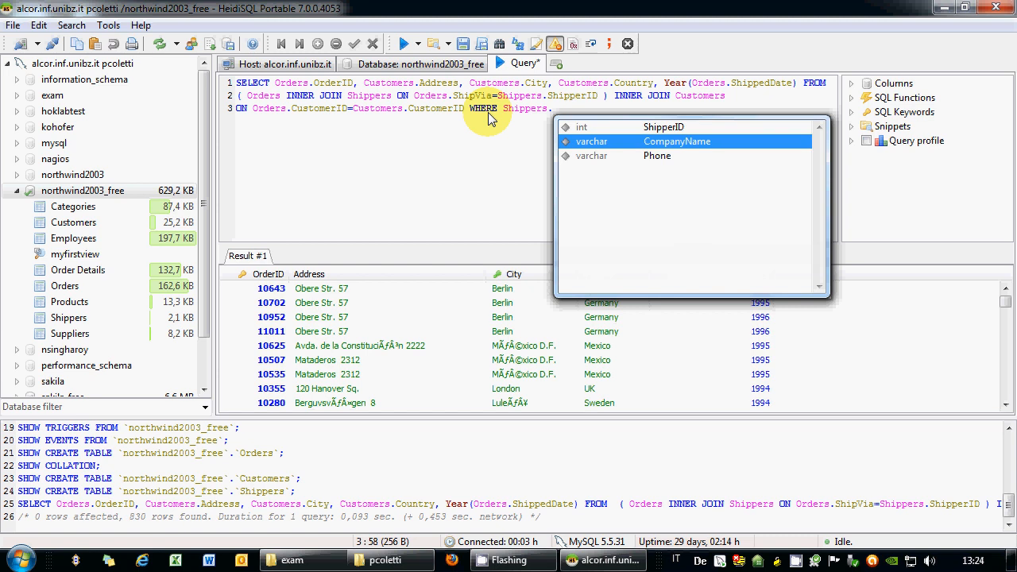
key(Return)
text(=")
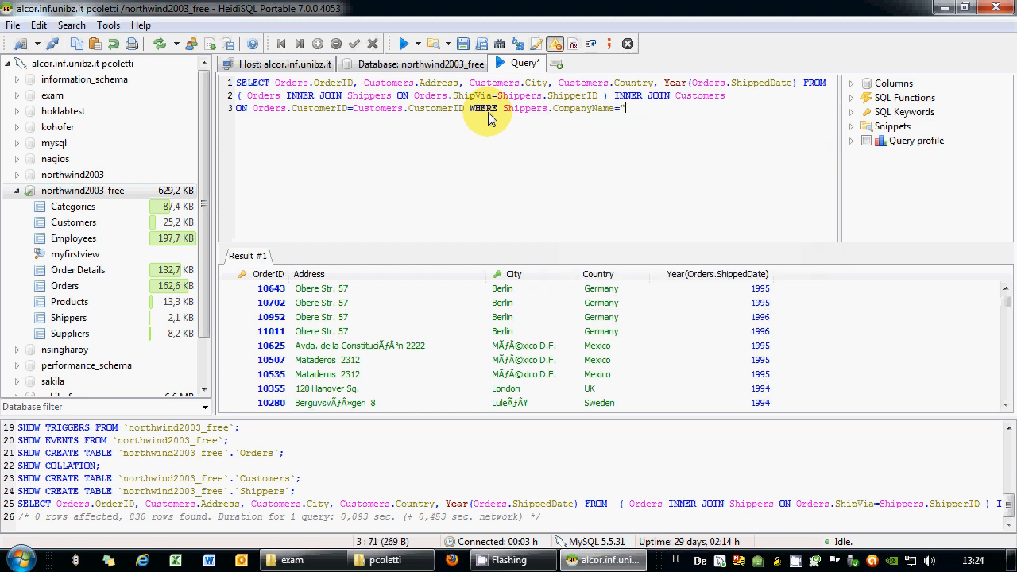
text(Speedy Express";)
click(403, 45)
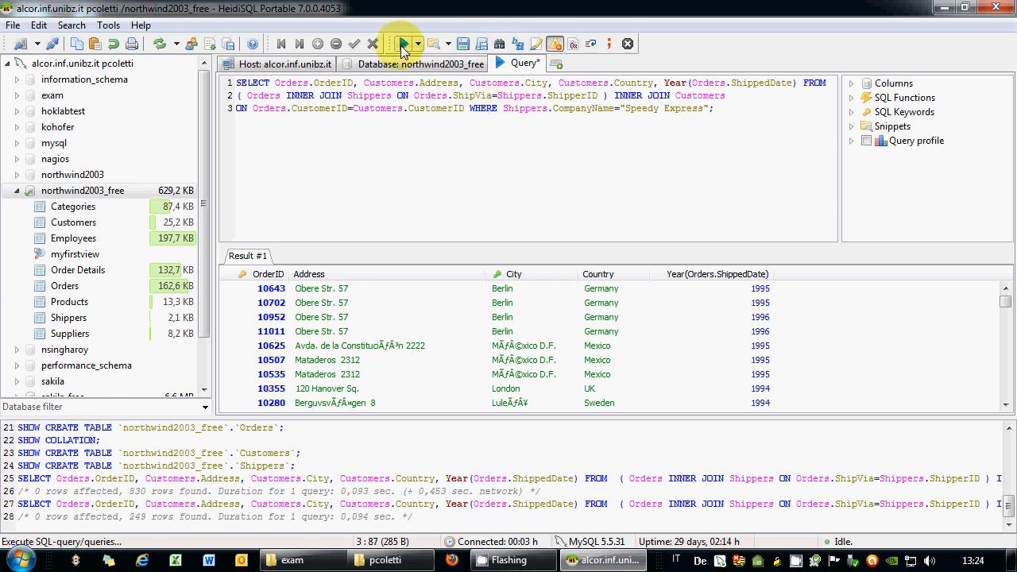
double_click(134, 518)
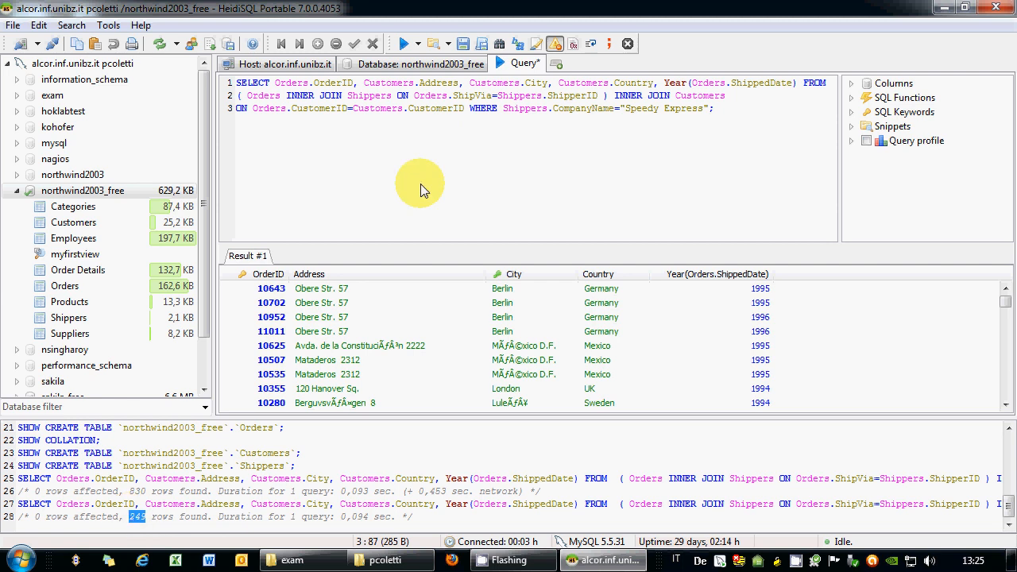
Step: Add a new line after the query and save it as northwind.sql in the exam folder on the Desktop
click(731, 109)
key(Return)
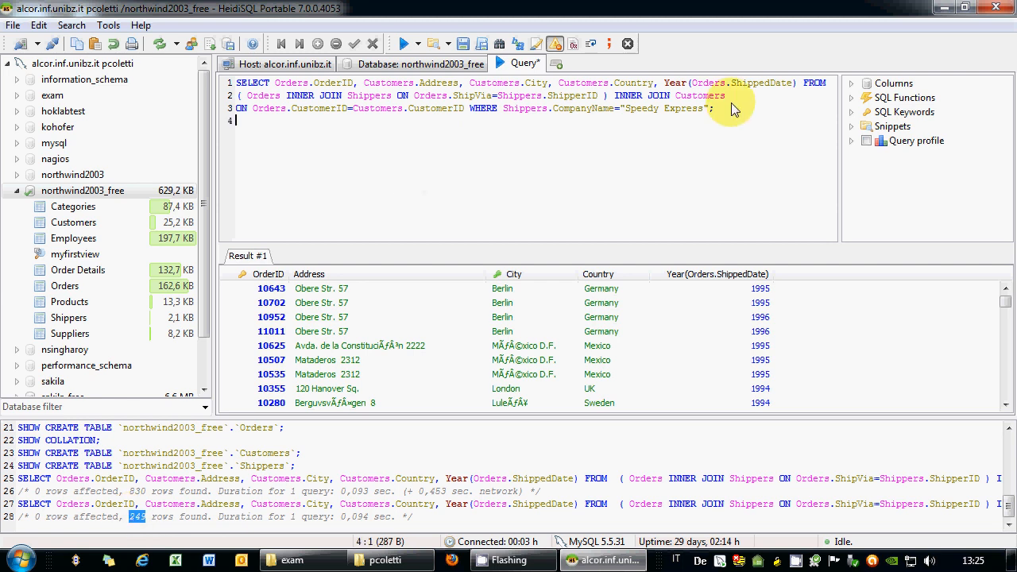
right_click(421, 109)
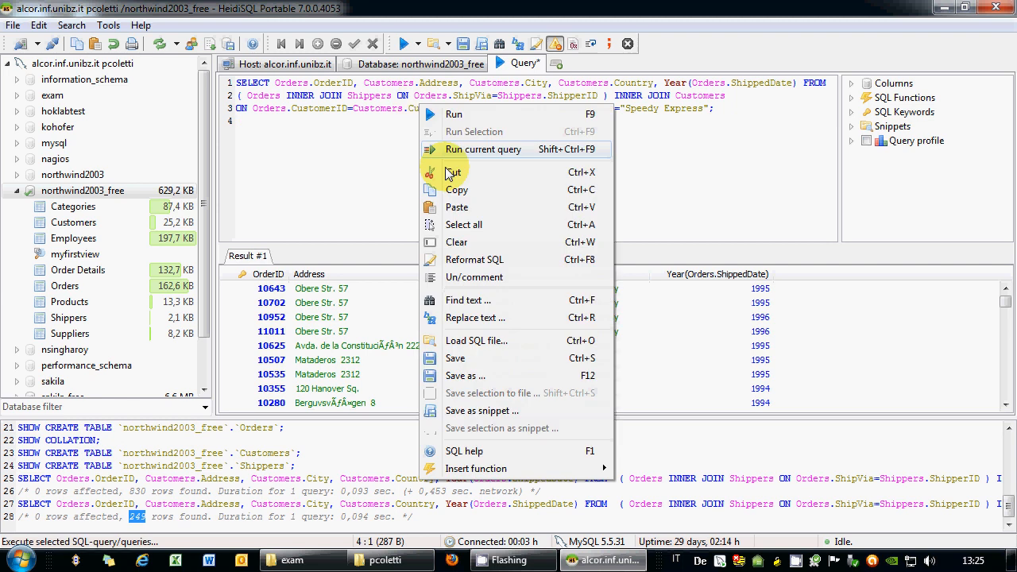
click(472, 378)
drag(363, 284, 307, 198)
click(282, 244)
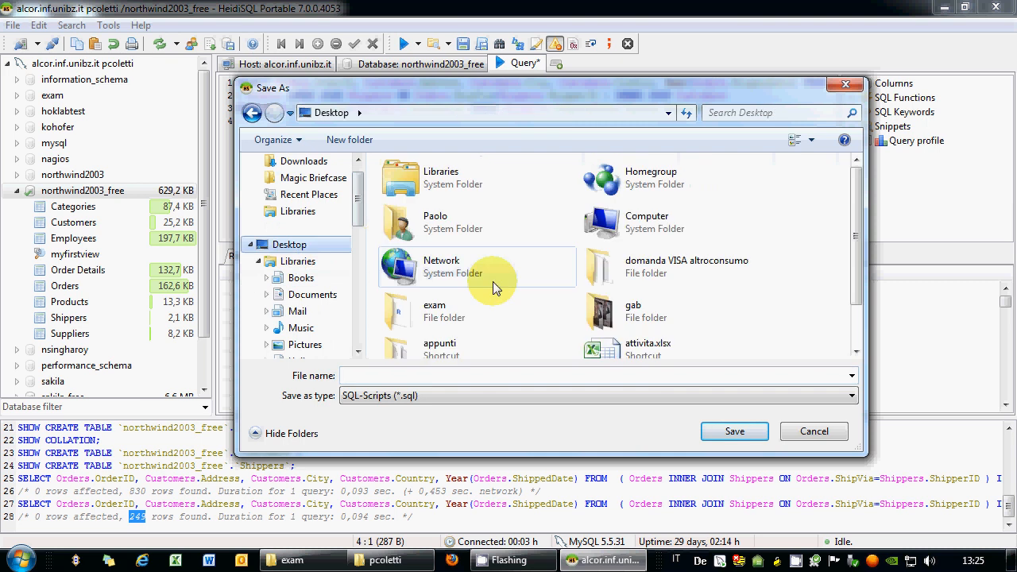
double_click(432, 318)
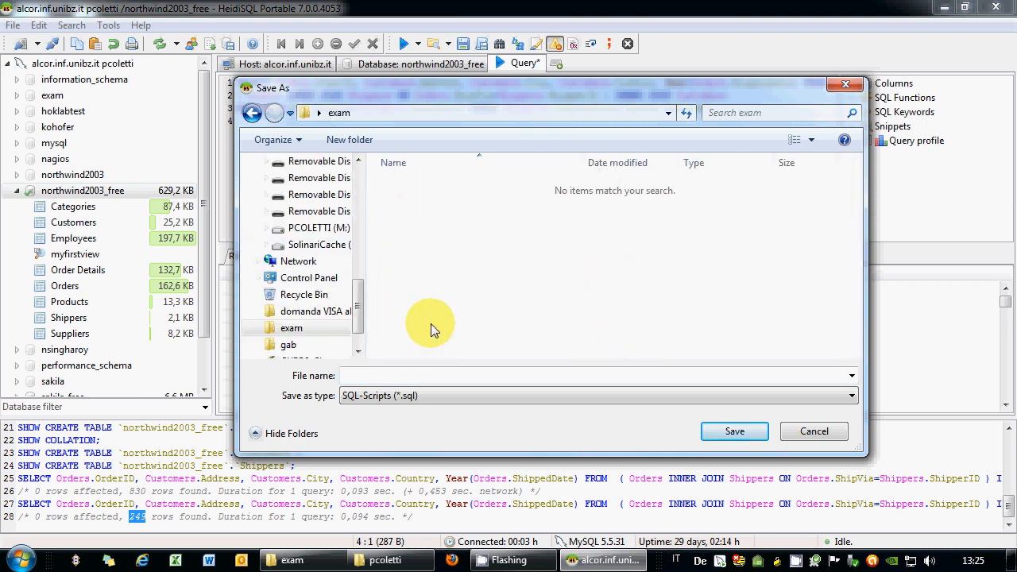
click(403, 371)
text(northwi)
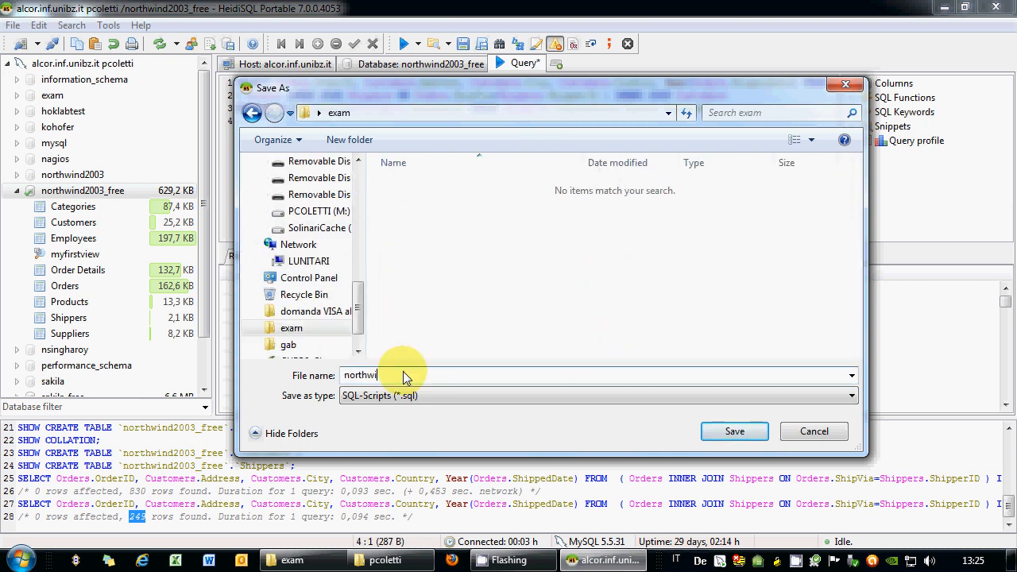
text(nd.sql)
key(Return)
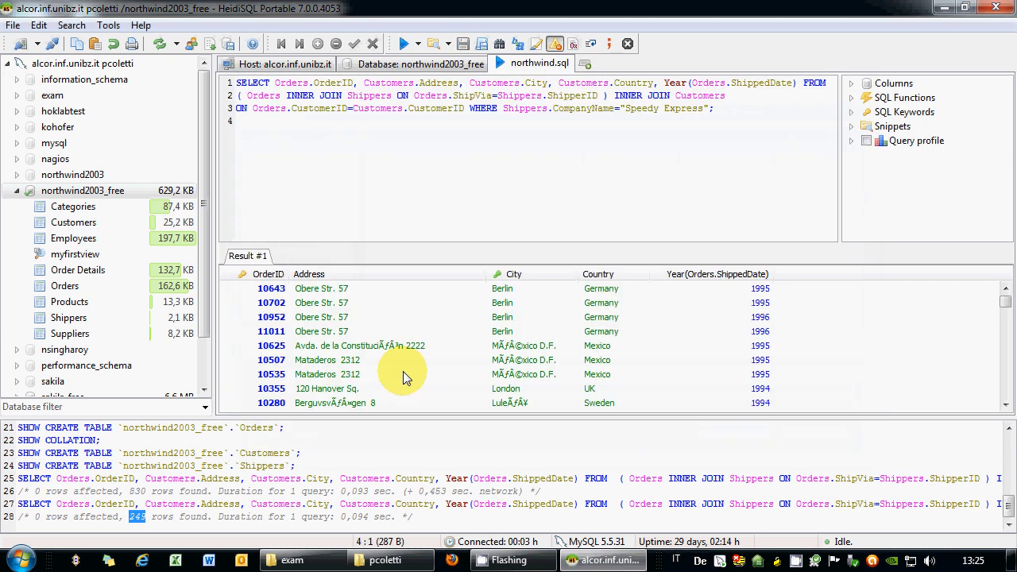
Step: Start a second query below the first, leaving a blank line, with SELECT Suppliers.CompanyName, Avg(Products.UnitPrice)
key(Return)
text(SEL)
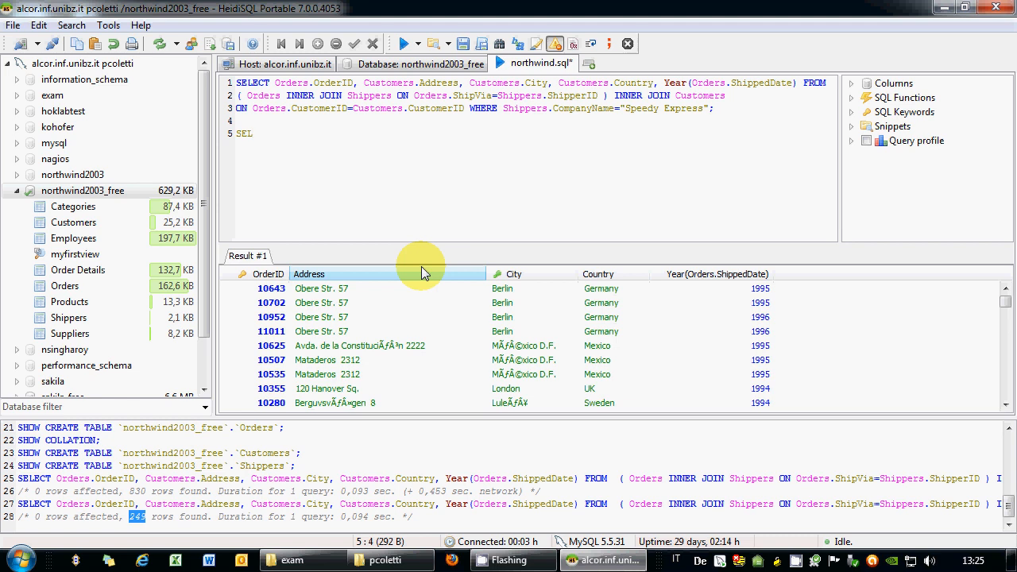
text(ECT Suppliers.)
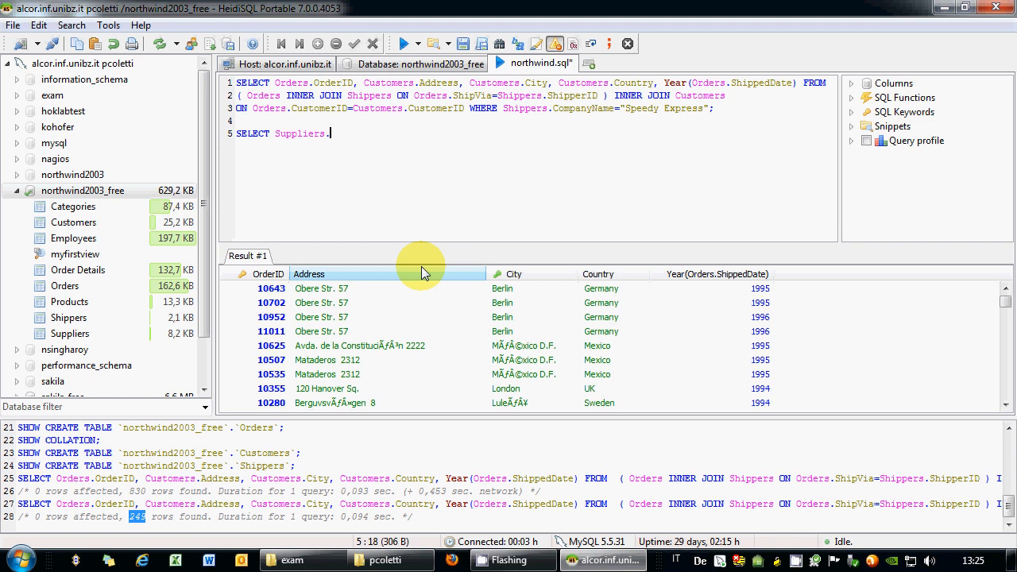
key(Down)
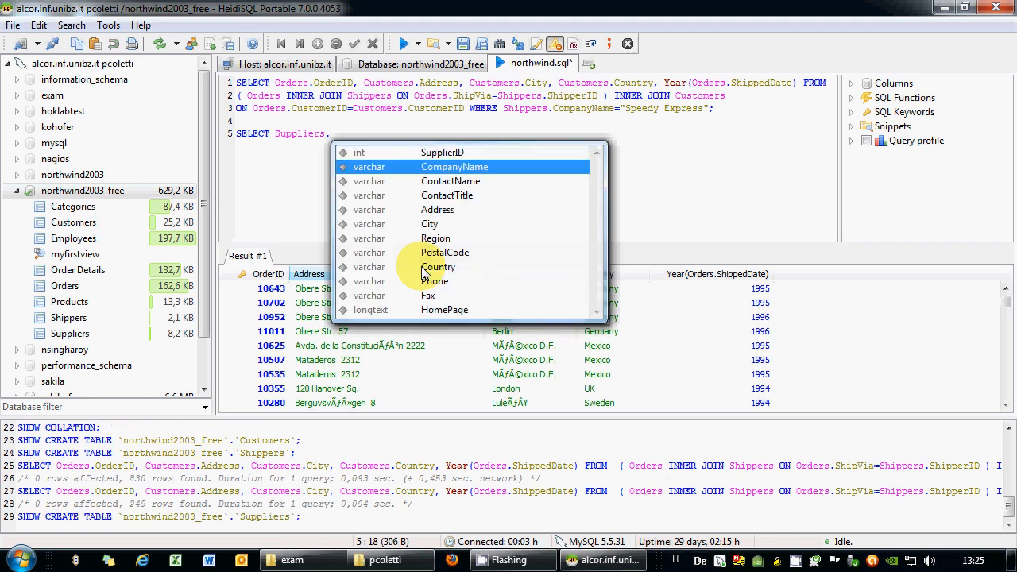
key(Return)
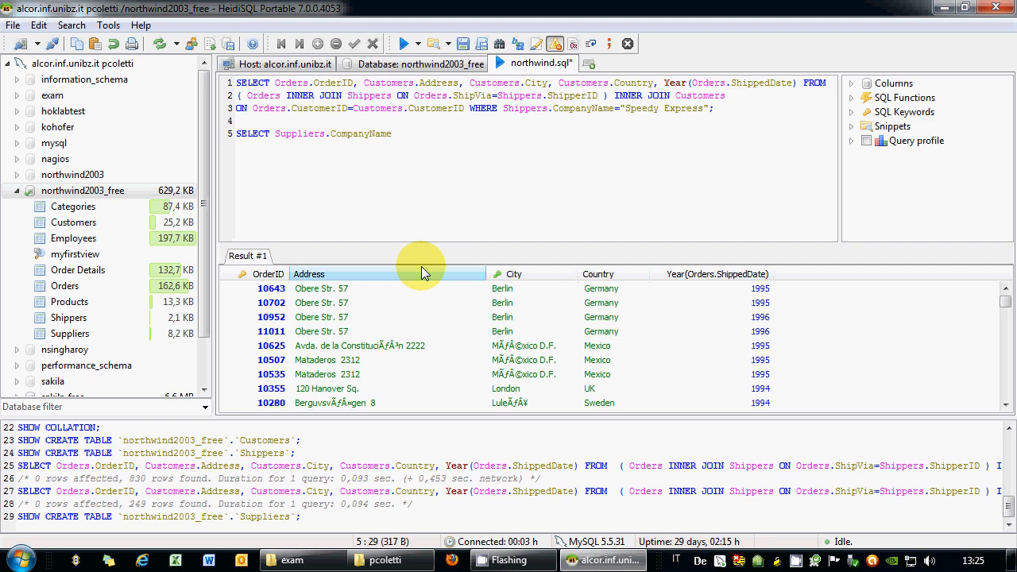
text(, Avg(Pr)
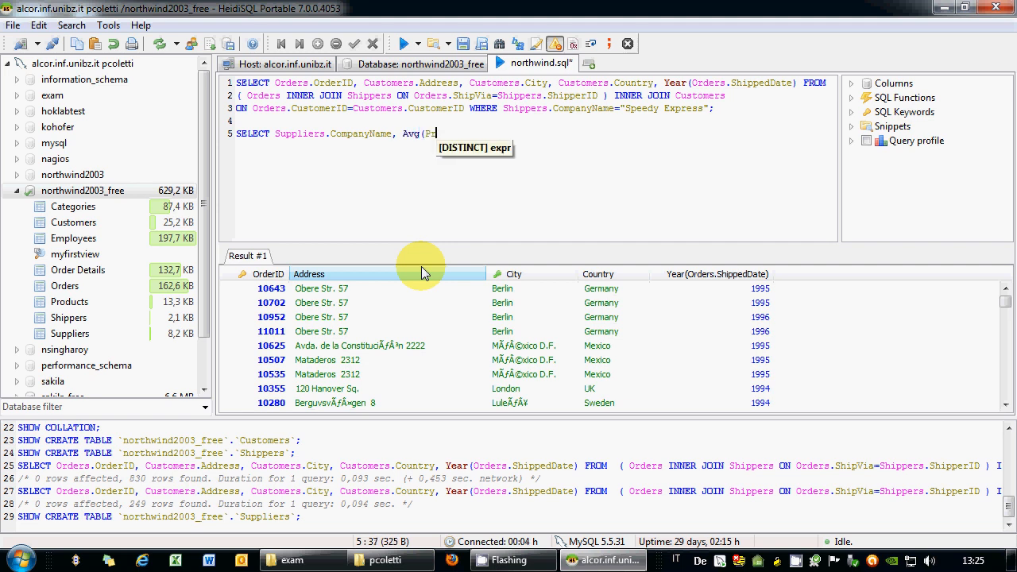
text(oducts.)
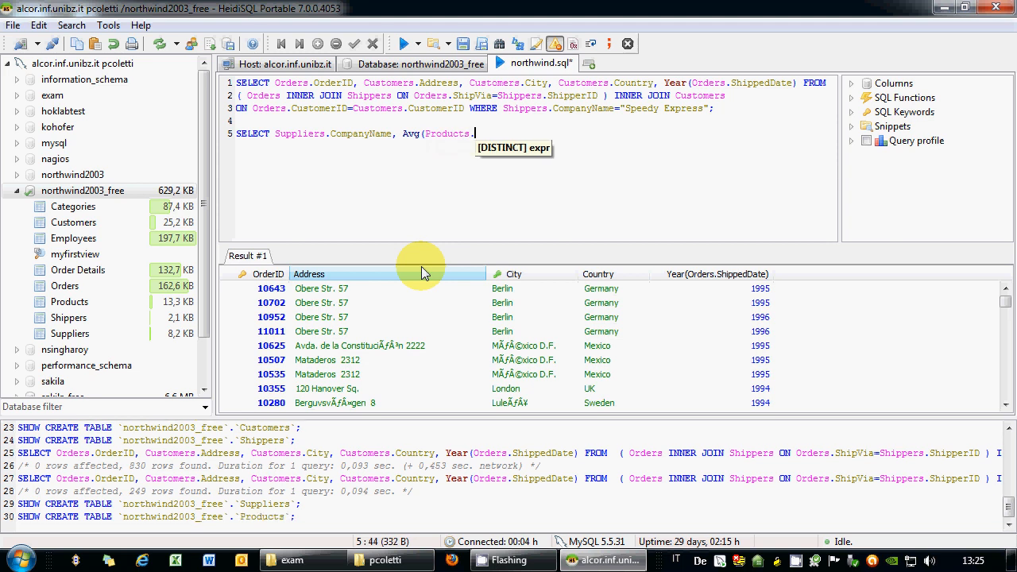
text(UnitPr)
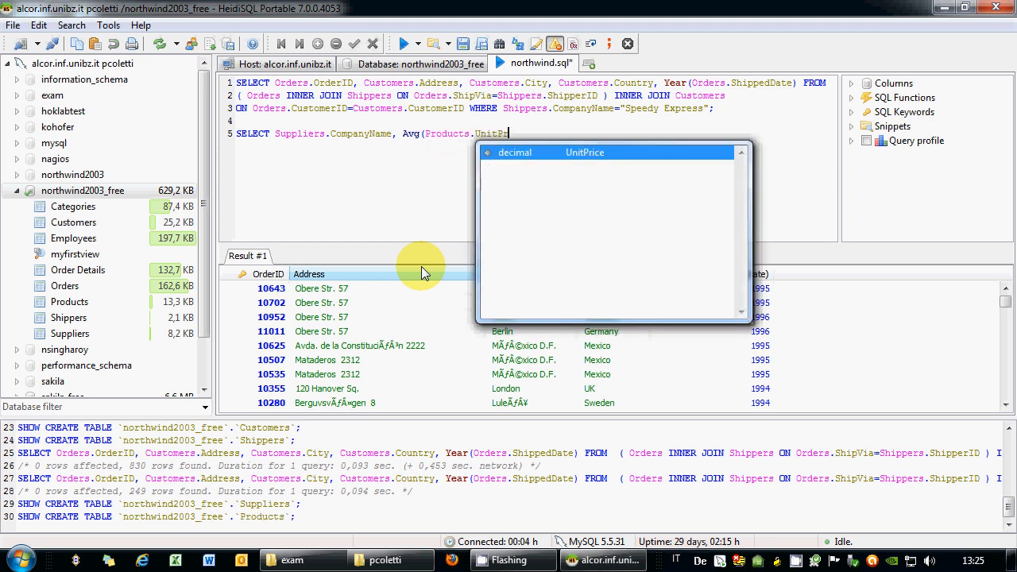
text(ice)
key(Return)
text())
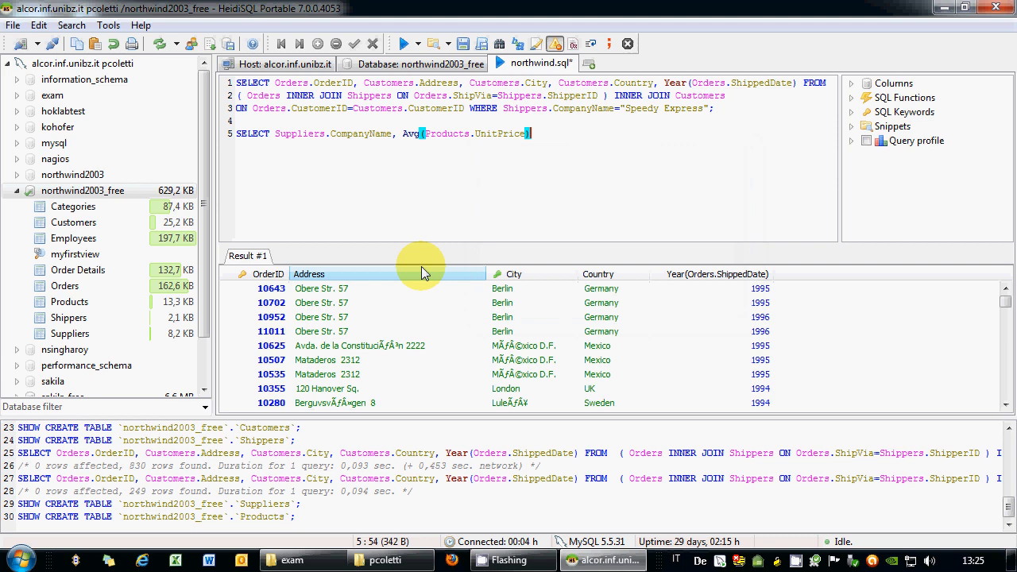
Step: Add FROM Suppliers INNER JOIN Products ON Suppliers.SupplierID=Products.SupplierID to the second query
text( FROM Suppliers INN)
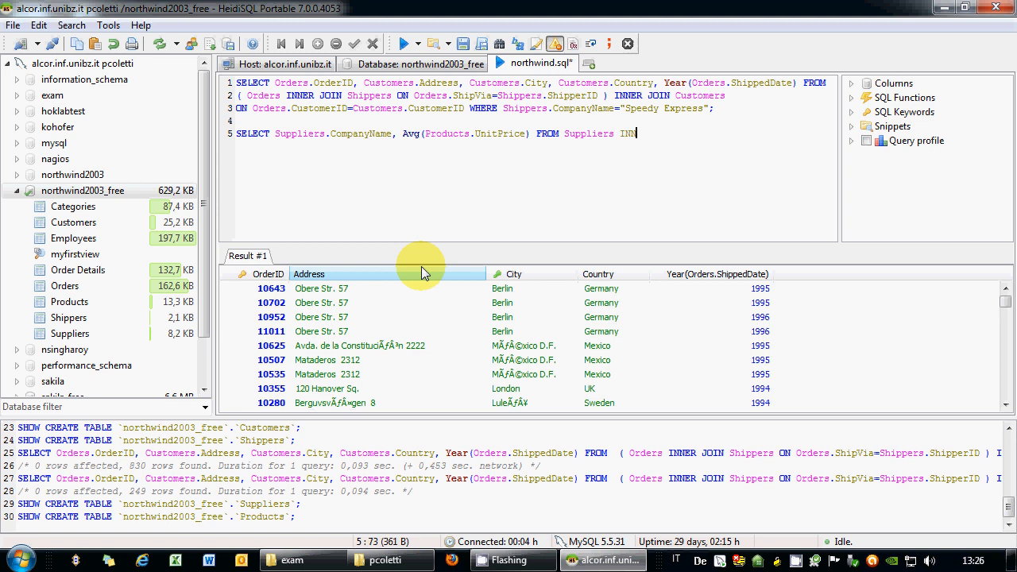
text(ER JOIN Products O)
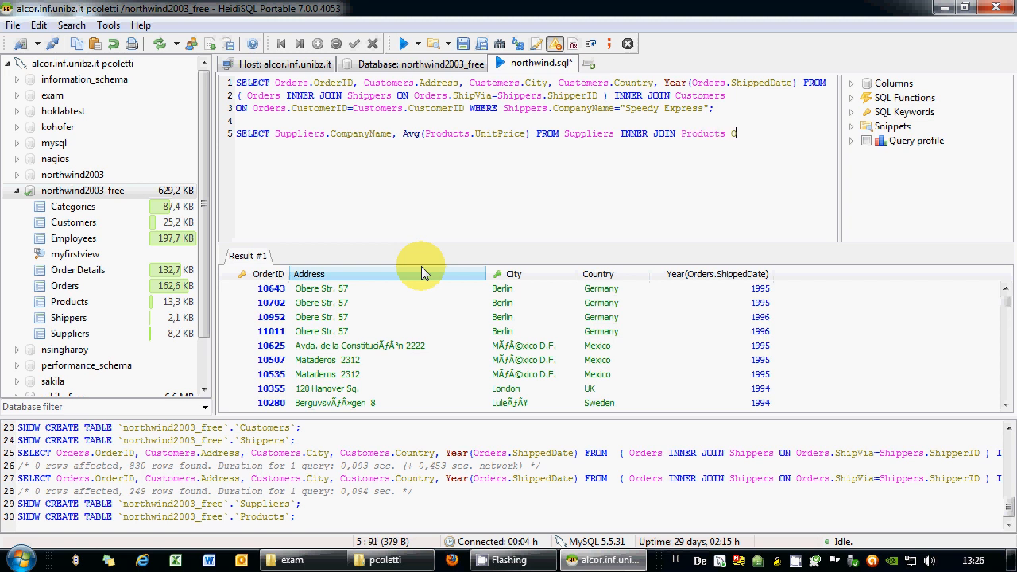
text(N Suppliers)
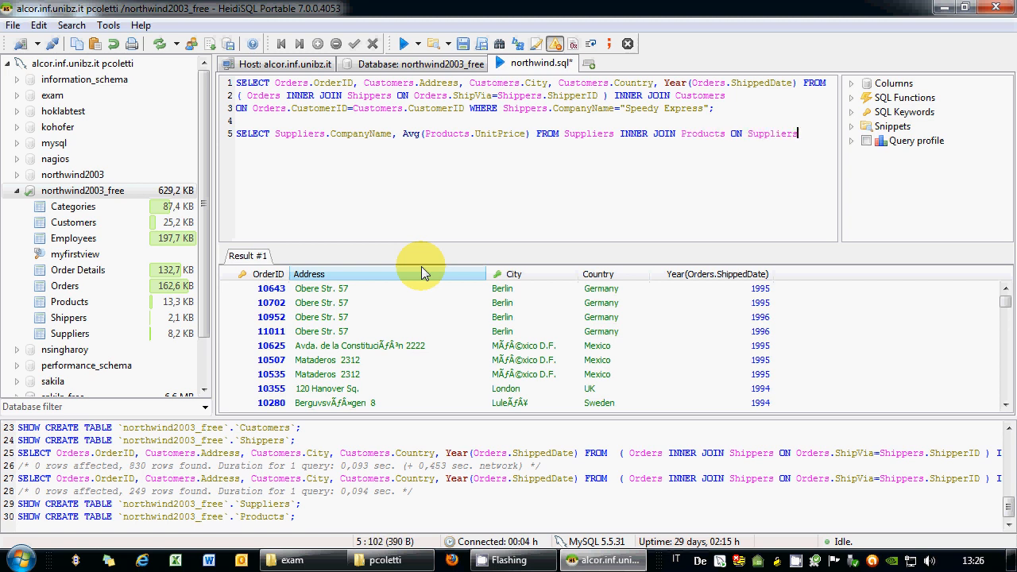
text(.)
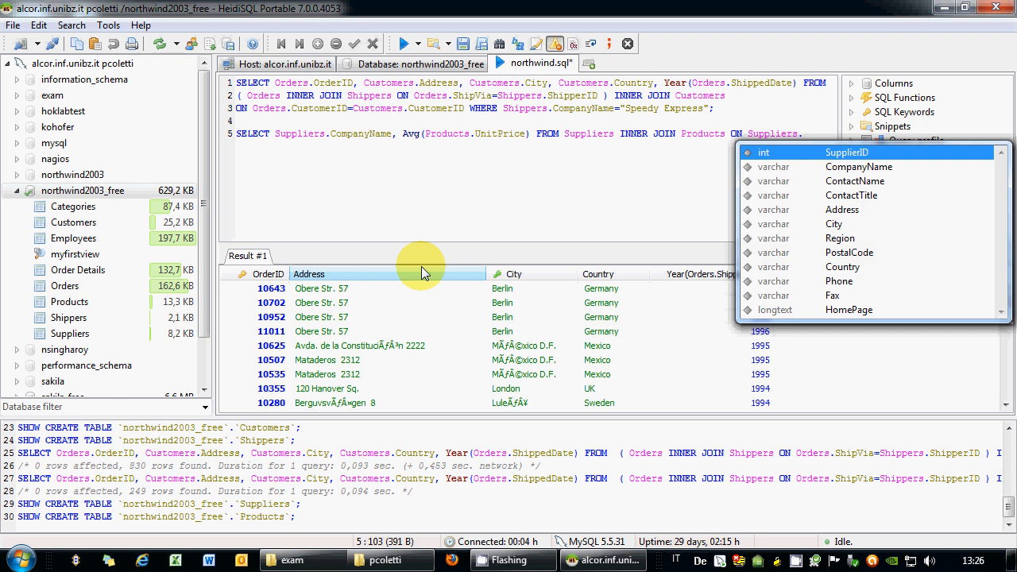
key(Return)
text(=Products.)
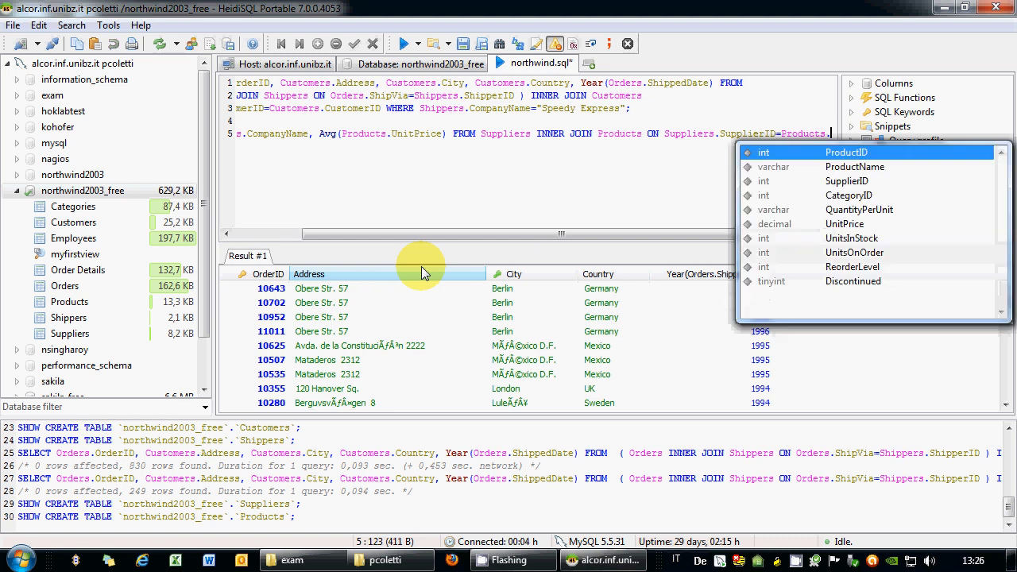
key(Down)
key(Down)
key(Return)
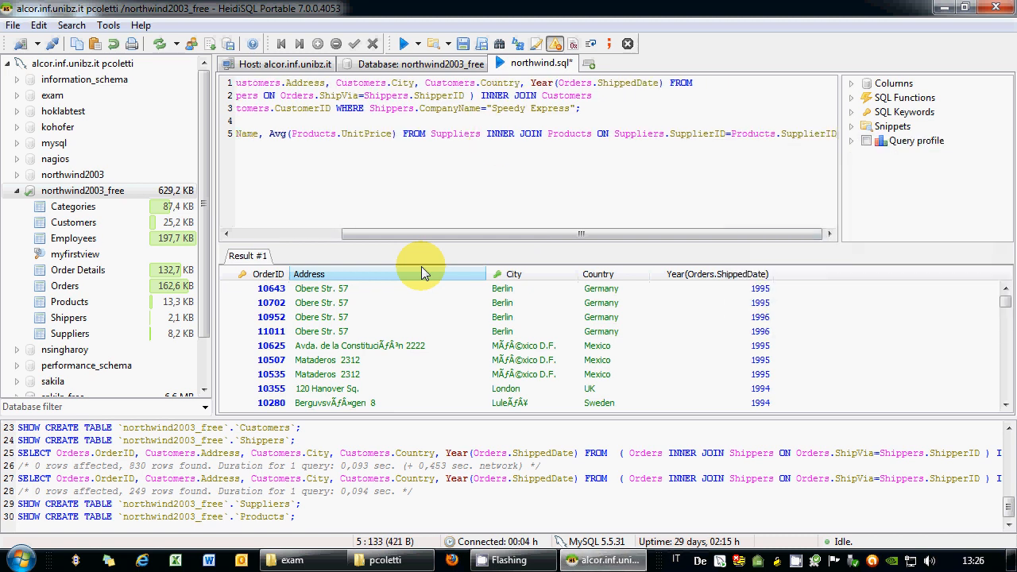
Step: Break the second query's line after FROM, end it with a semicolon, and run only that query
click(436, 137)
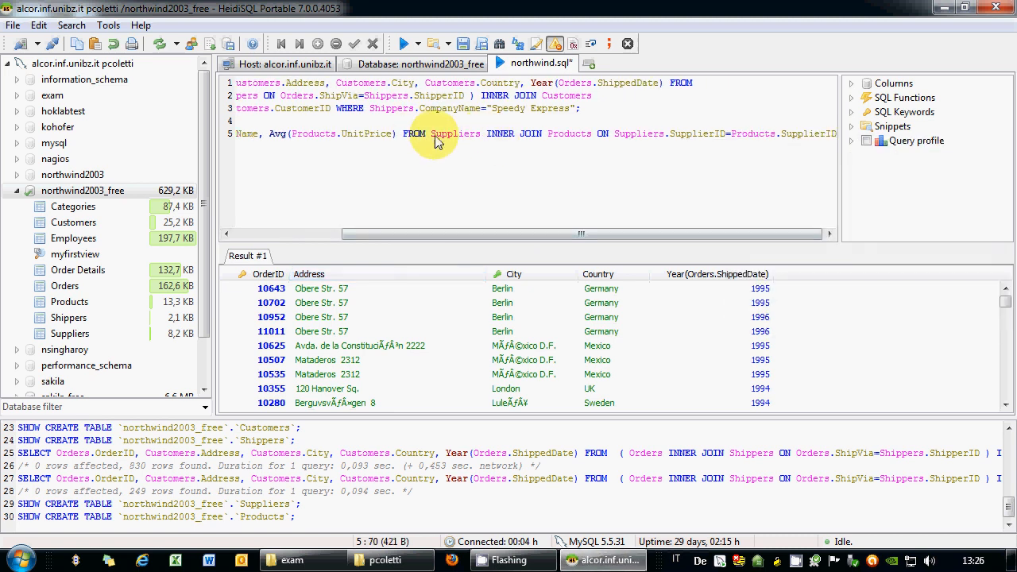
key(Return)
key(End)
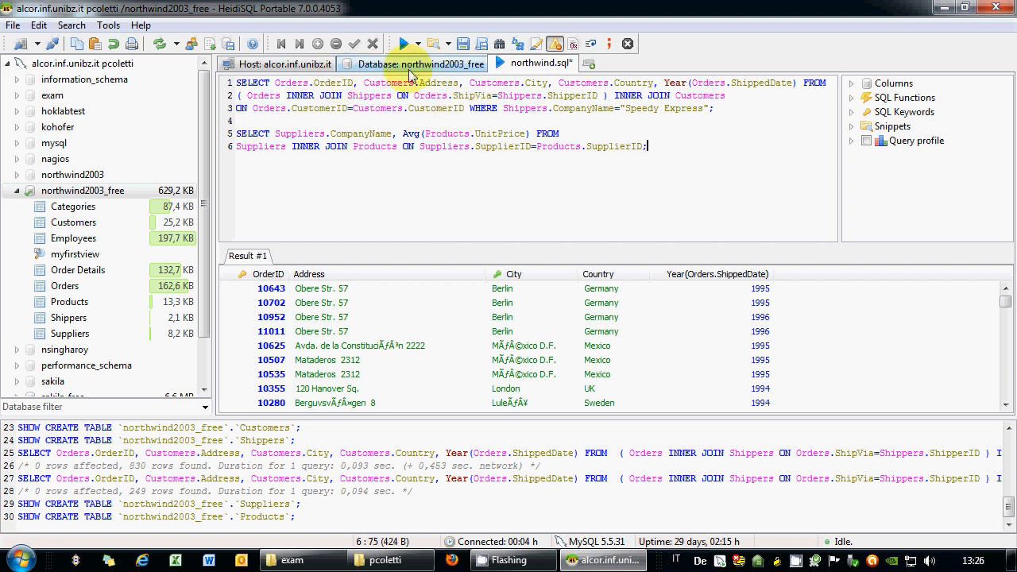
drag(650, 145, 232, 135)
click(418, 44)
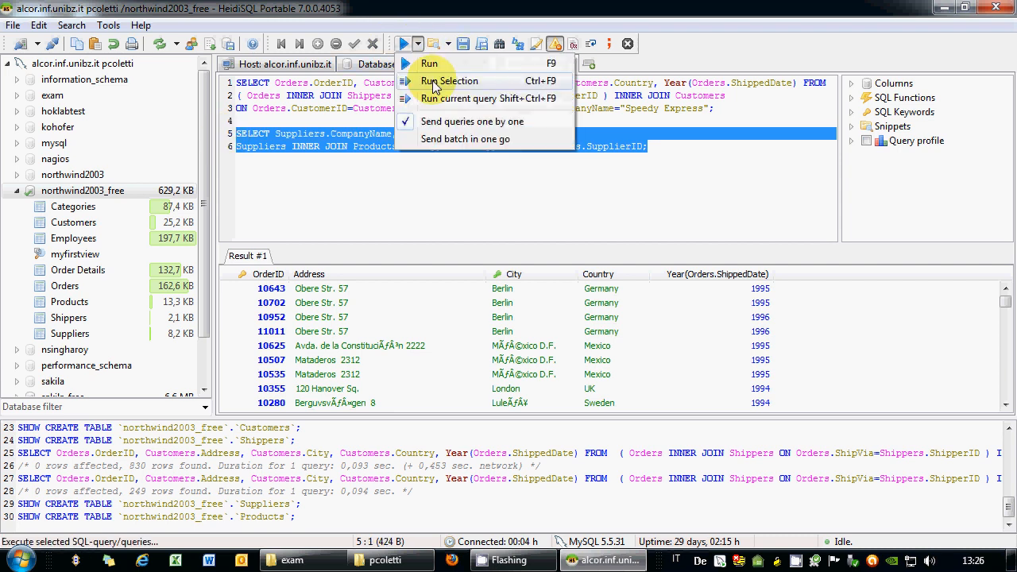
click(434, 82)
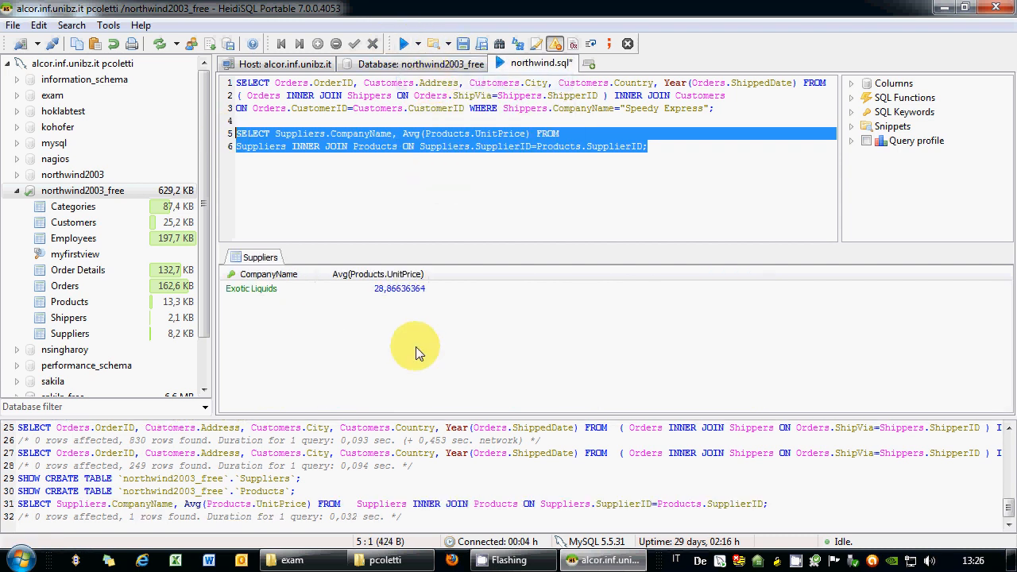
Step: Append GROUP BY Suppliers.CompanyName; to the second query in place of its semicolon and run only that query
click(674, 150)
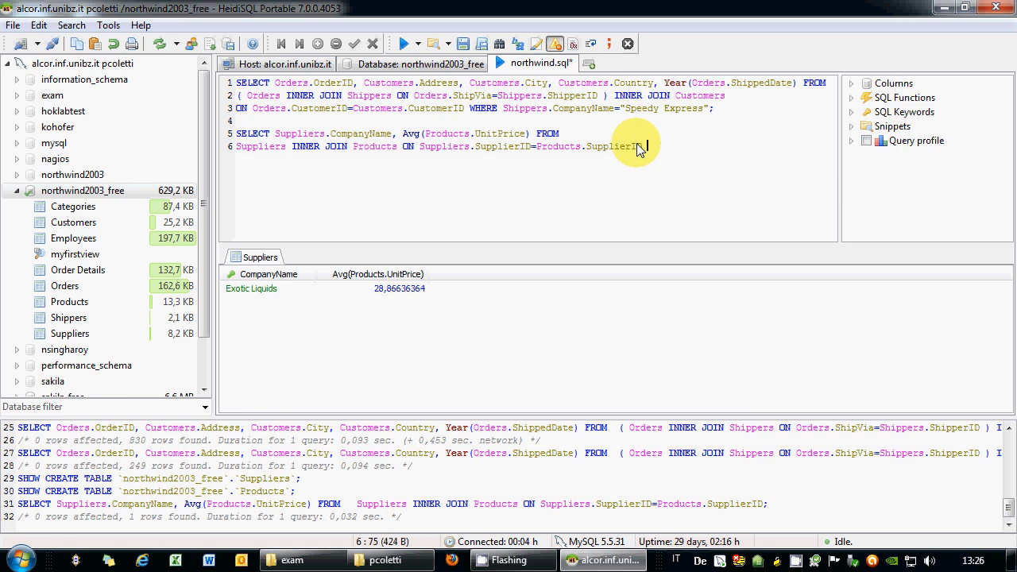
text(GROUP BY Suppliers.)
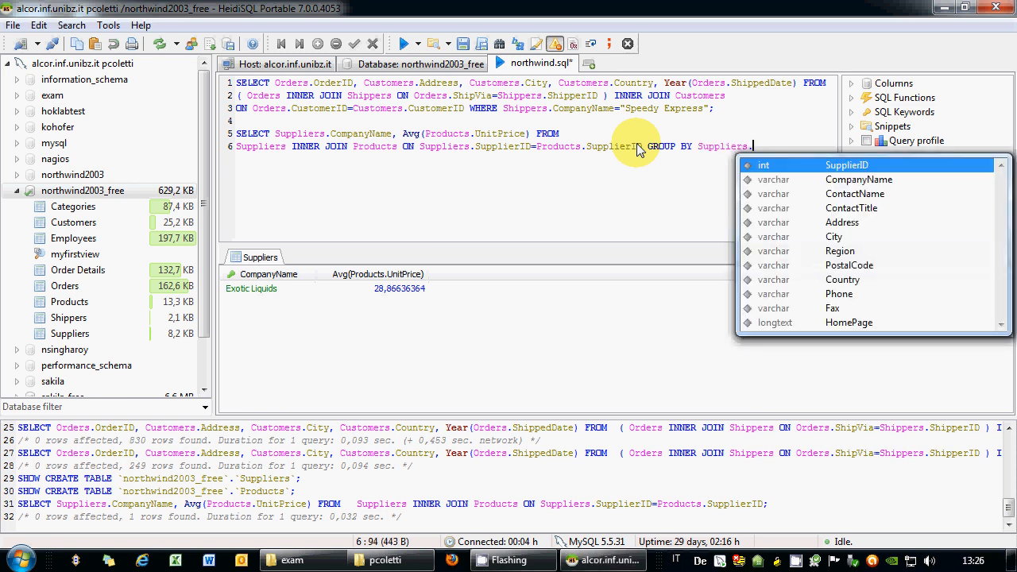
key(Down)
key(Return)
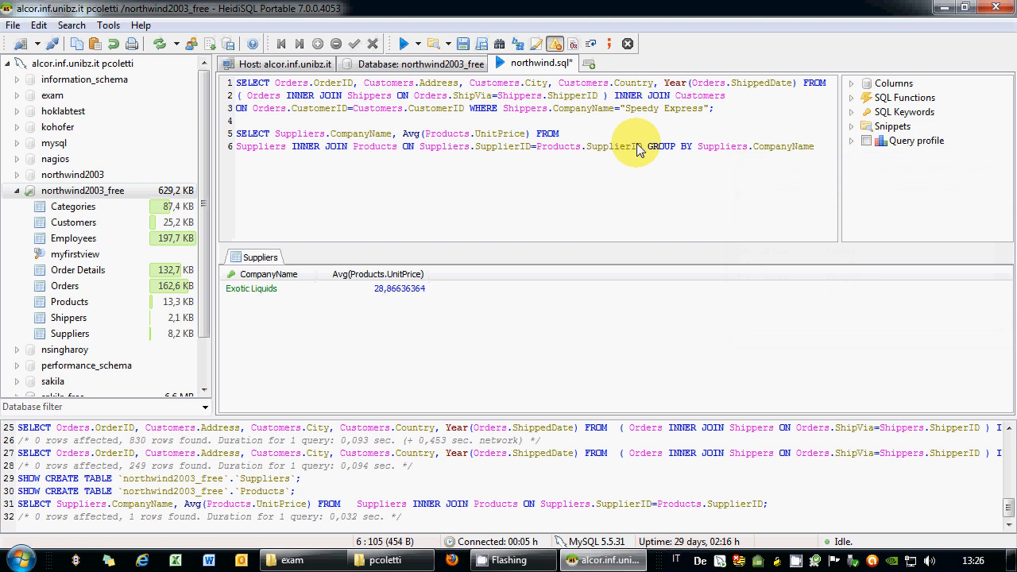
text(;)
drag(820, 147, 291, 123)
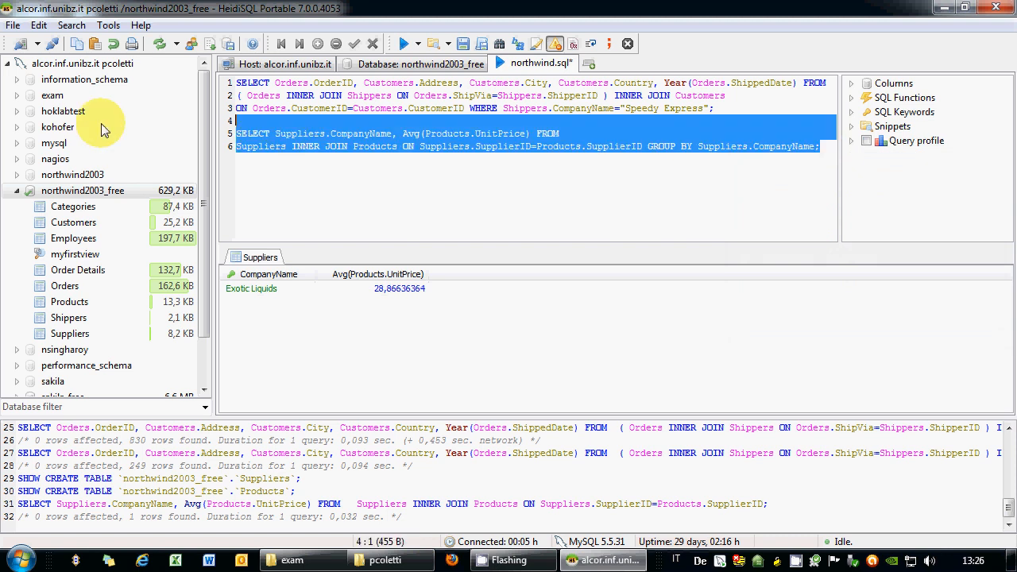
click(418, 44)
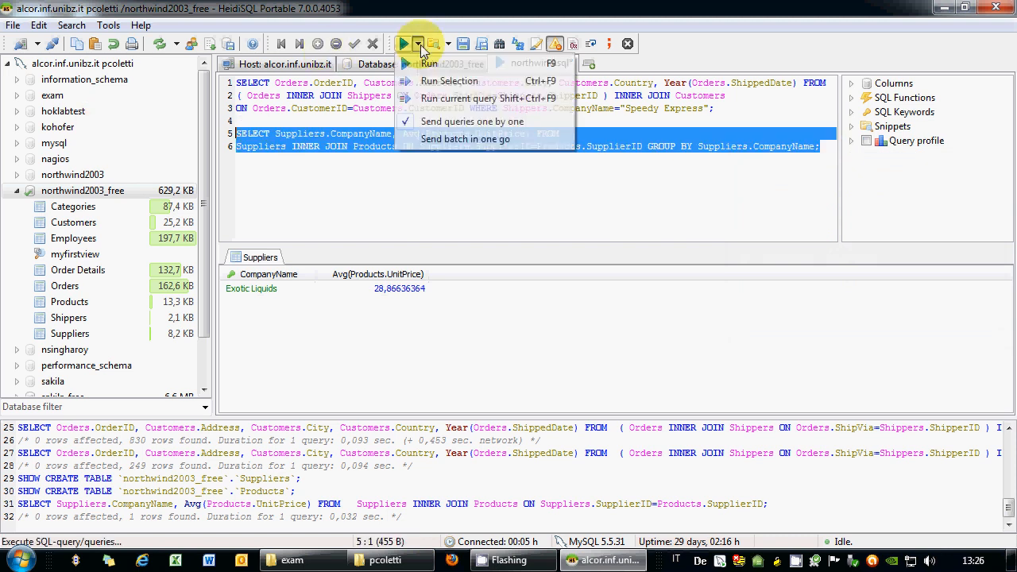
click(449, 82)
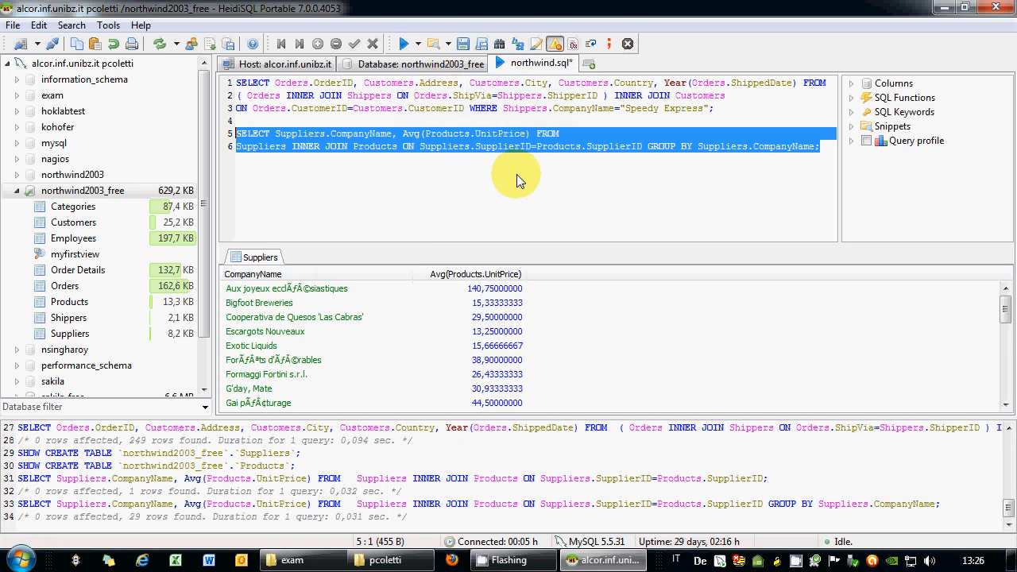
Step: Remove the second query's closing semicolon and add a new line with WHERE Products.UnitsInStock>5 AND
click(826, 151)
key(BackSpace)
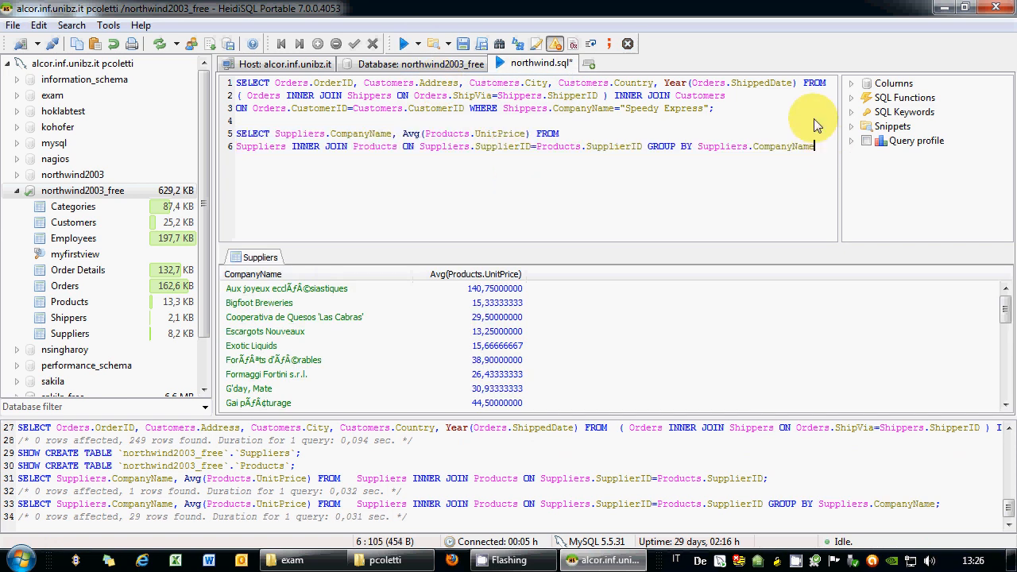
key(Return)
text(WHERE )
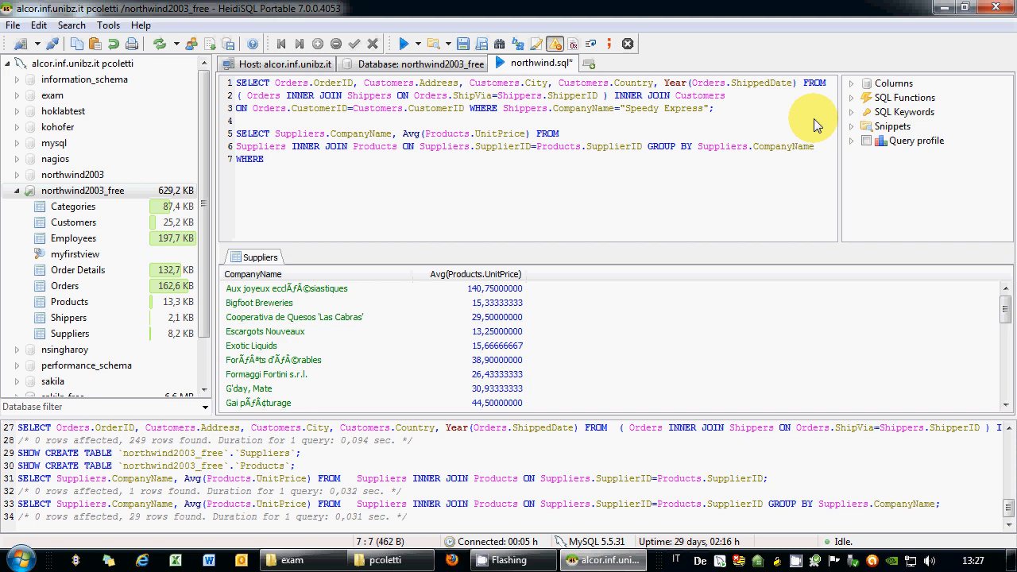
text(Products.)
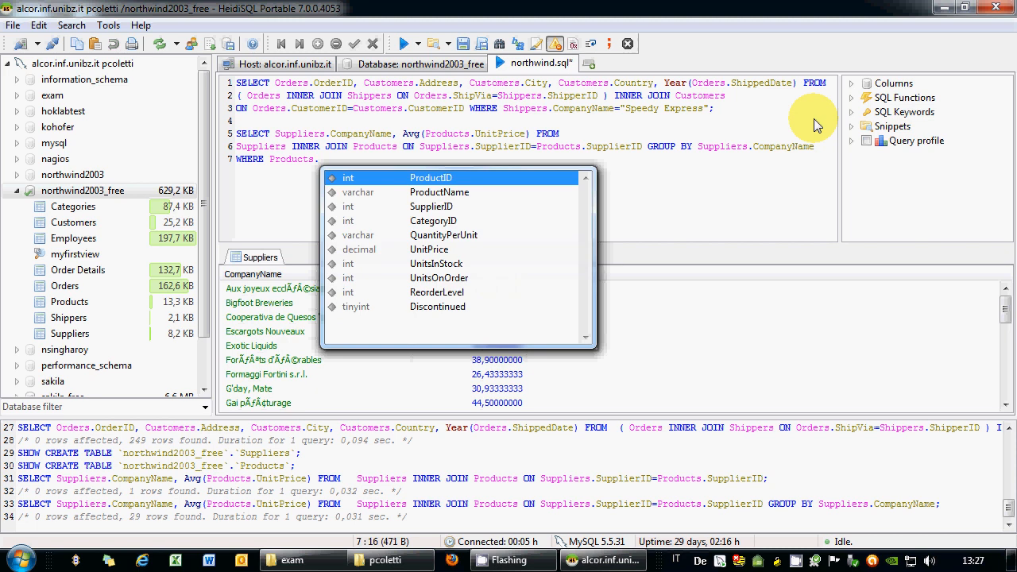
key(Down)
key(Down)
key(Down)
key(Down)
key(Down)
key(Down)
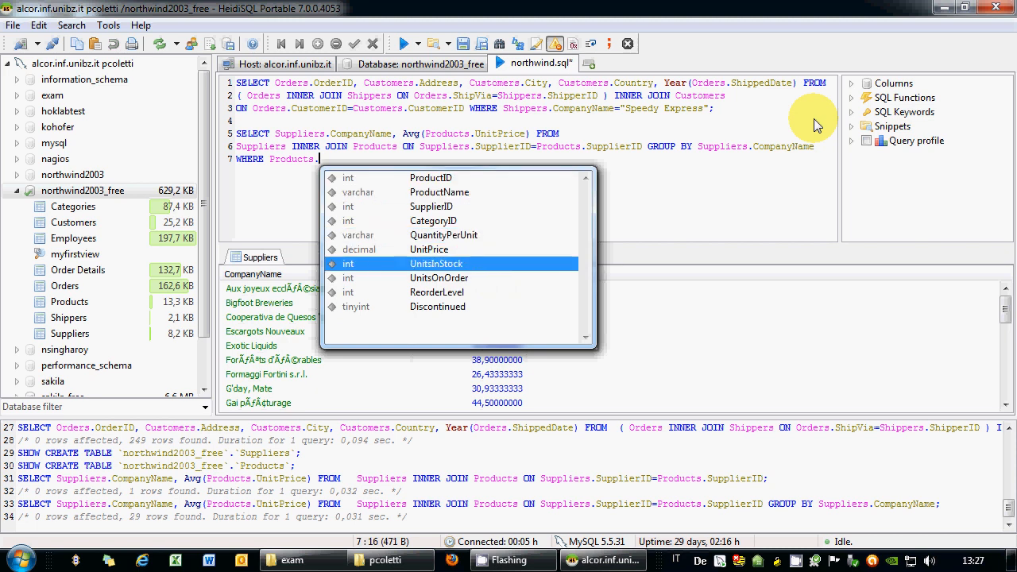
key(Return)
text(>5 AND )
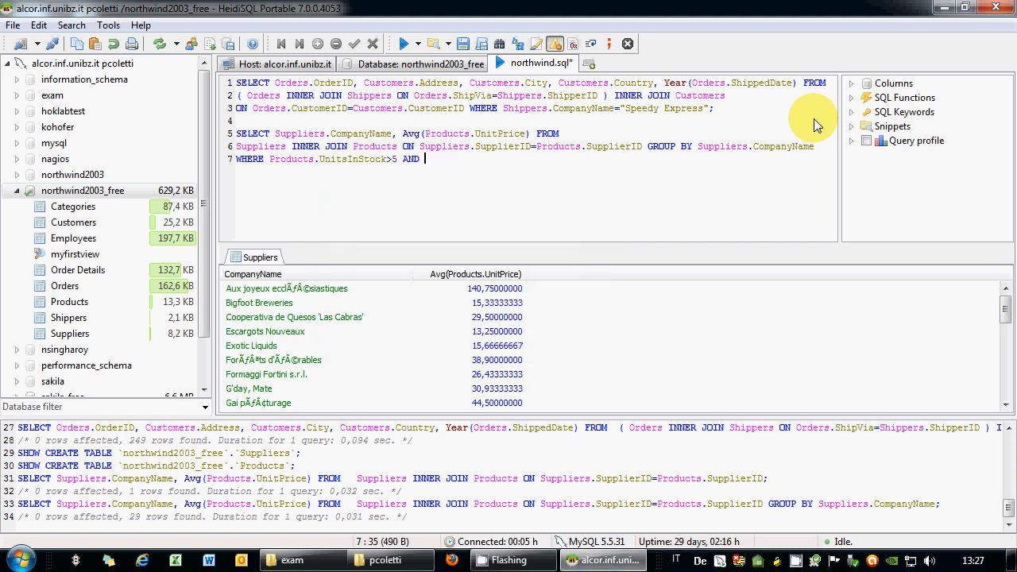
Step: Complete the WHERE clause with the condition Products.Discontinued=0; after AND
text(Products.)
key(Down)
key(Down)
key(Down)
key(Down)
key(Down)
key(Down)
key(Down)
key(Down)
key(Down)
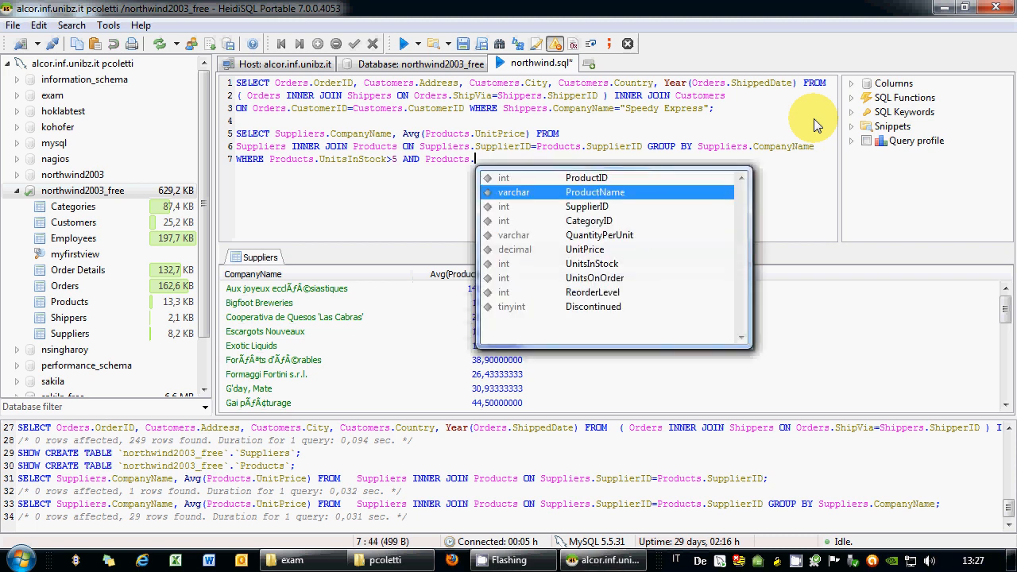
key(Return)
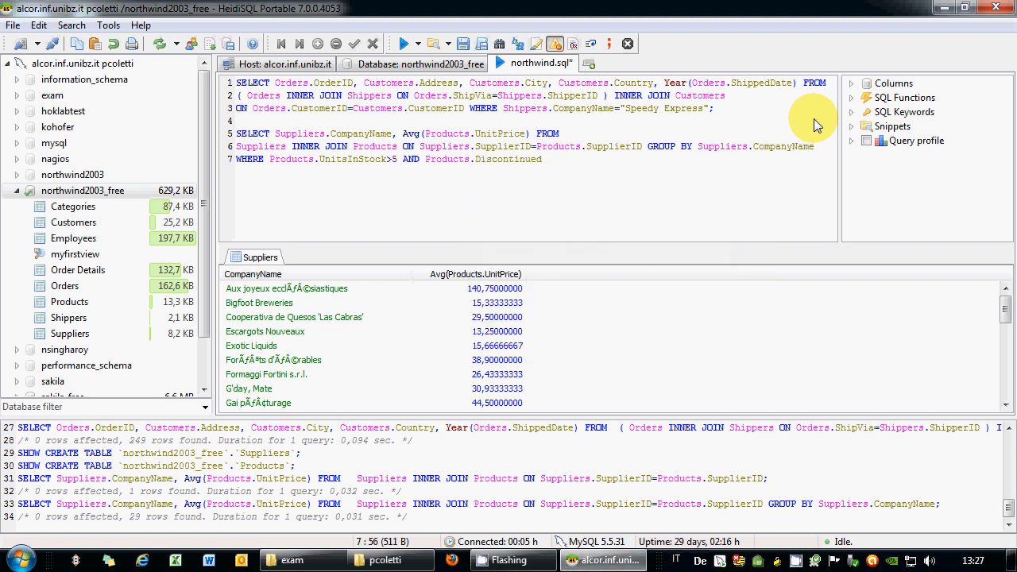
text(=0;)
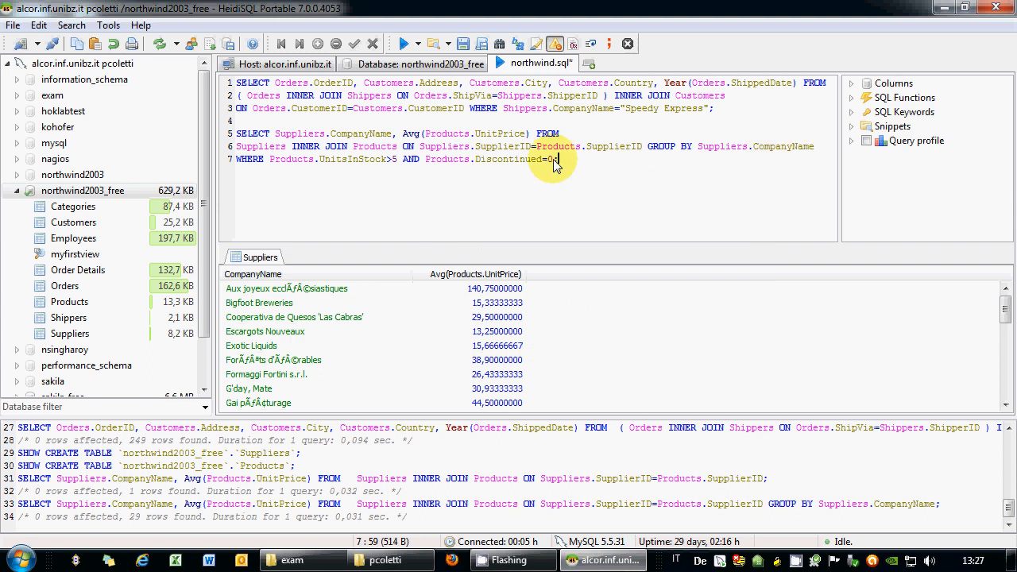
Step: Try to run only the second query with its WHERE clause placed after GROUP BY
drag(558, 159, 228, 140)
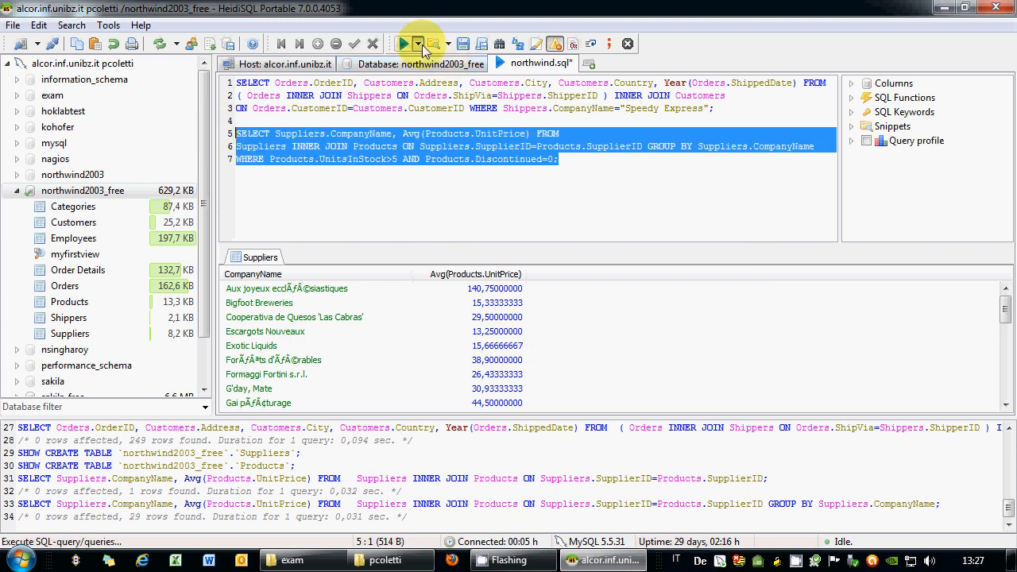
click(419, 44)
click(433, 82)
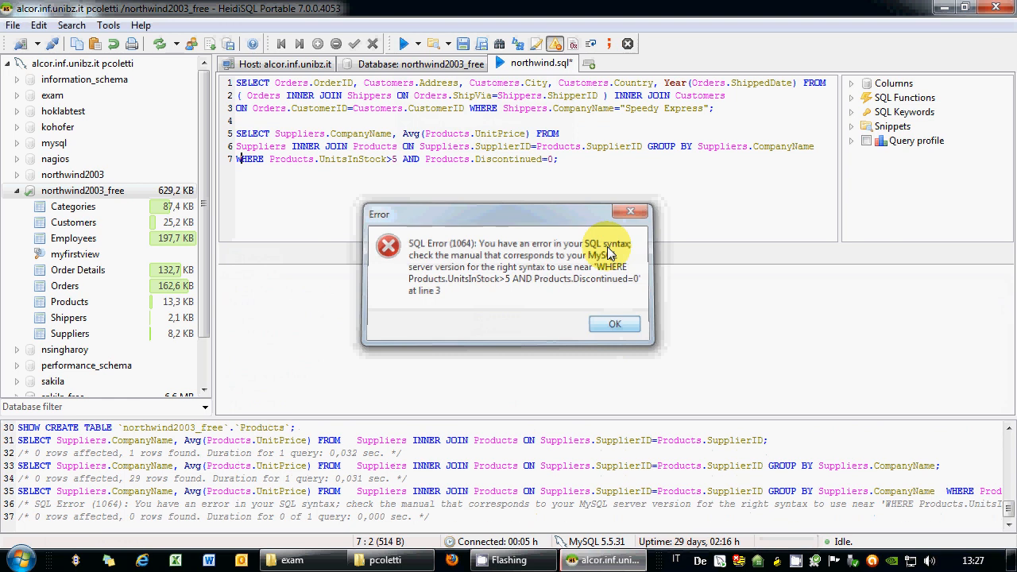
key(Return)
Step: Move the second query's GROUP BY Suppliers.CompanyName clause from before WHERE to after Products.Discontinued=0, ahead of the semicolon
drag(648, 147, 823, 150)
drag(658, 148, 814, 152)
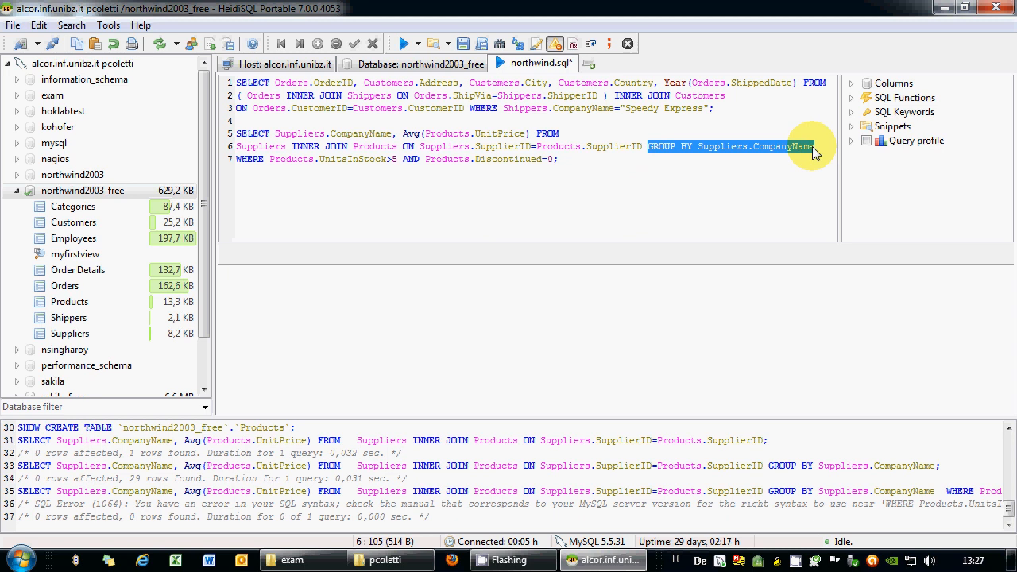
key(ctrl+x)
click(551, 160)
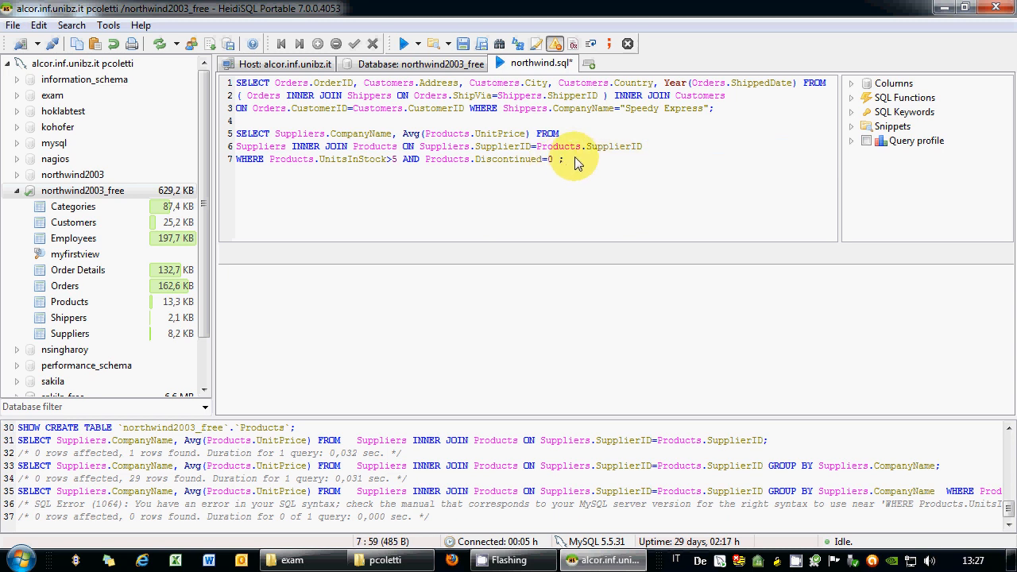
key(ctrl+v)
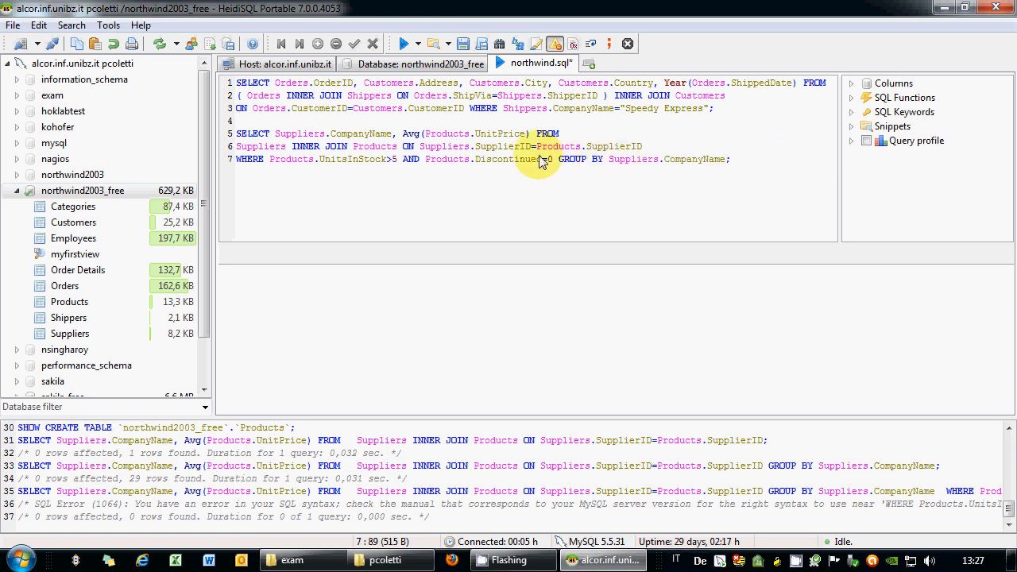
Step: Run only the reordered second query and save northwind.sql
drag(731, 158, 236, 134)
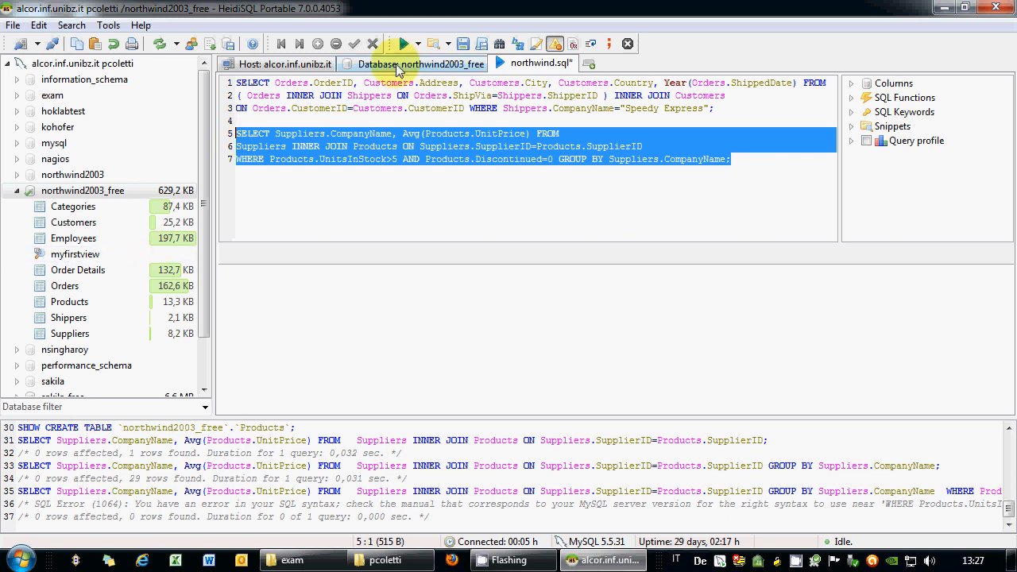
click(417, 44)
click(445, 75)
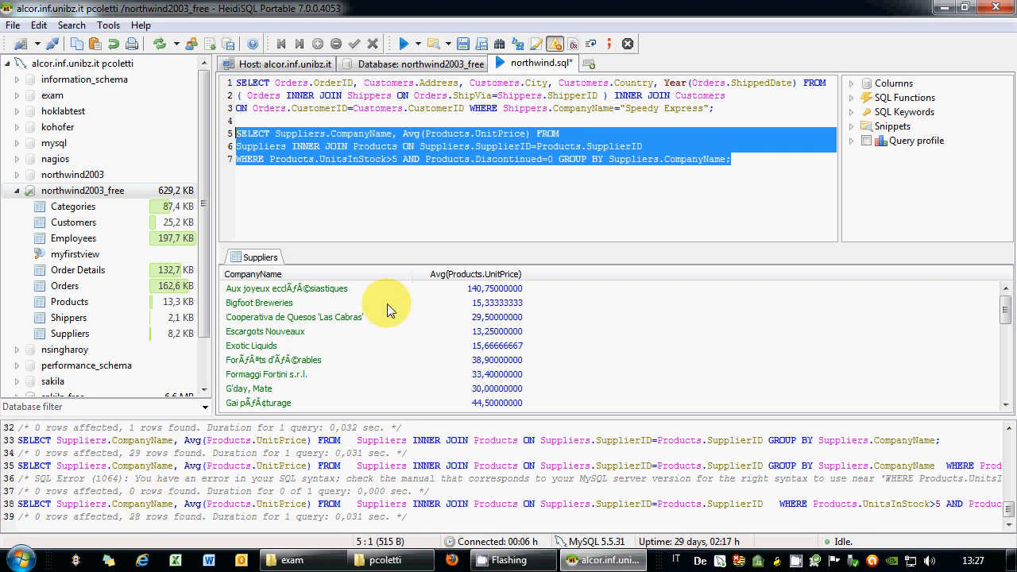
click(335, 159)
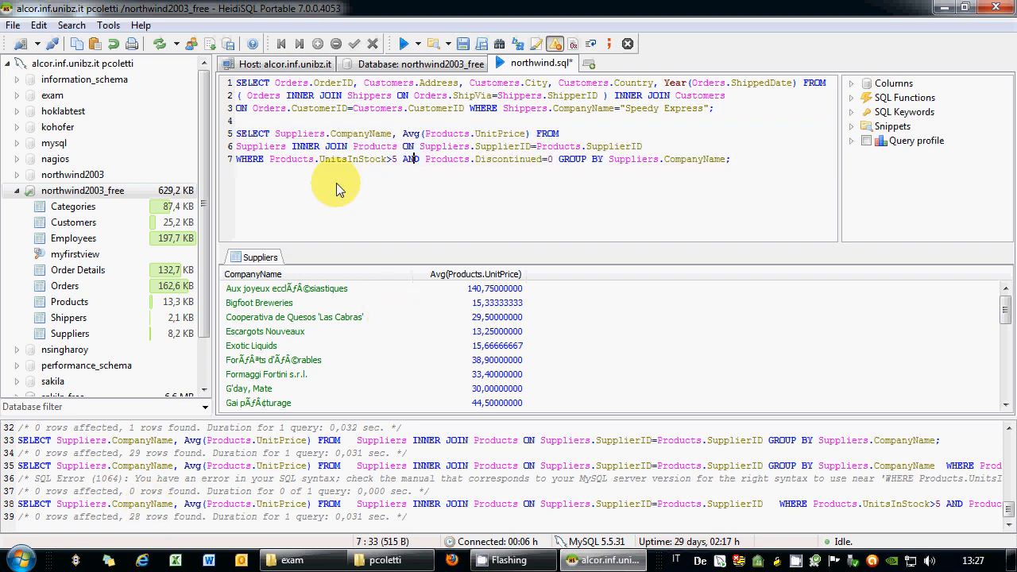
right_click(327, 136)
click(388, 391)
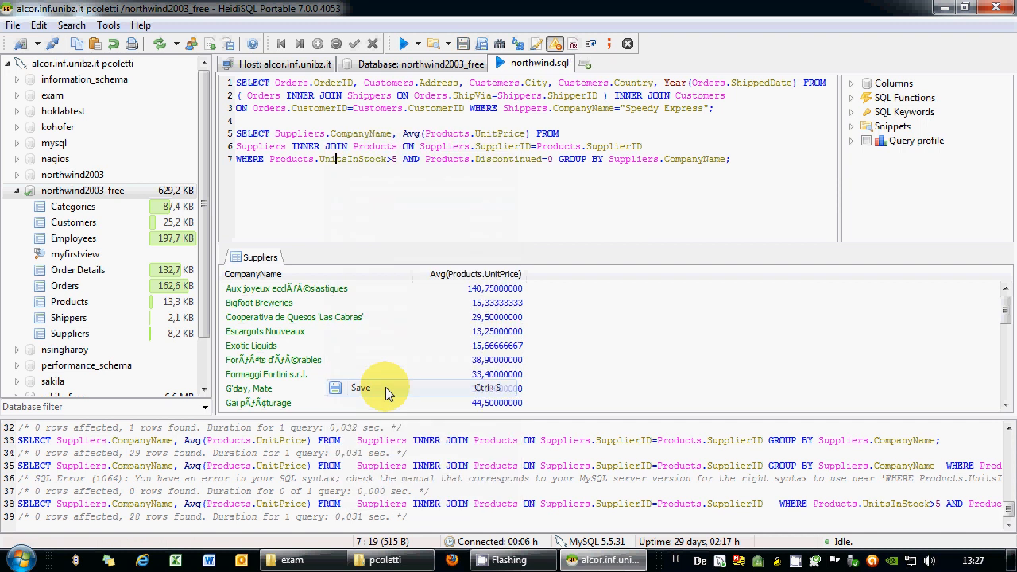
Step: Add a CREATE VIEW statement on line 9, named with the student's surname, selecting LastName, HomePhone FROM Employees;
click(760, 162)
key(Return)
key(Return)
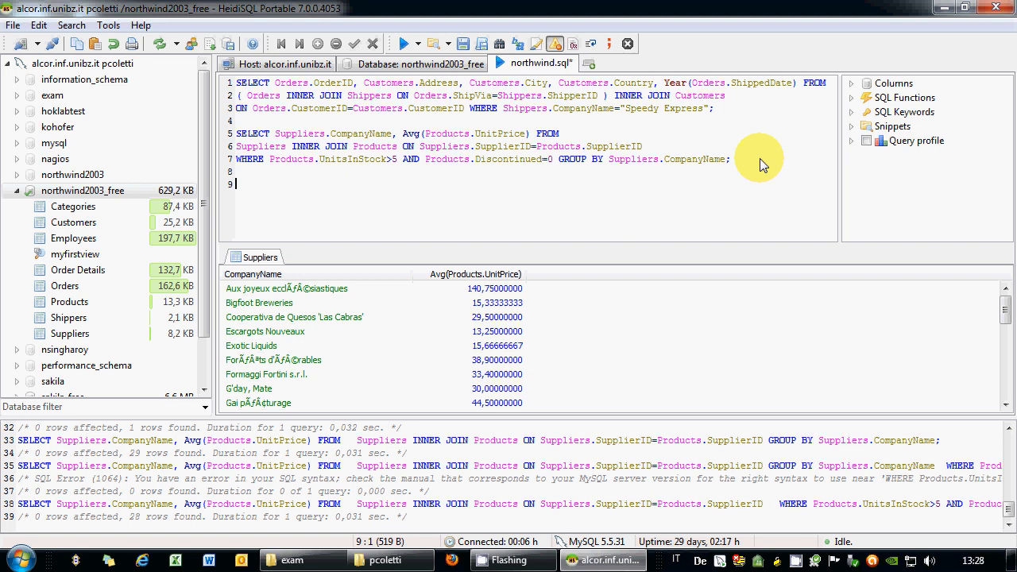
text(CREATE VIE)
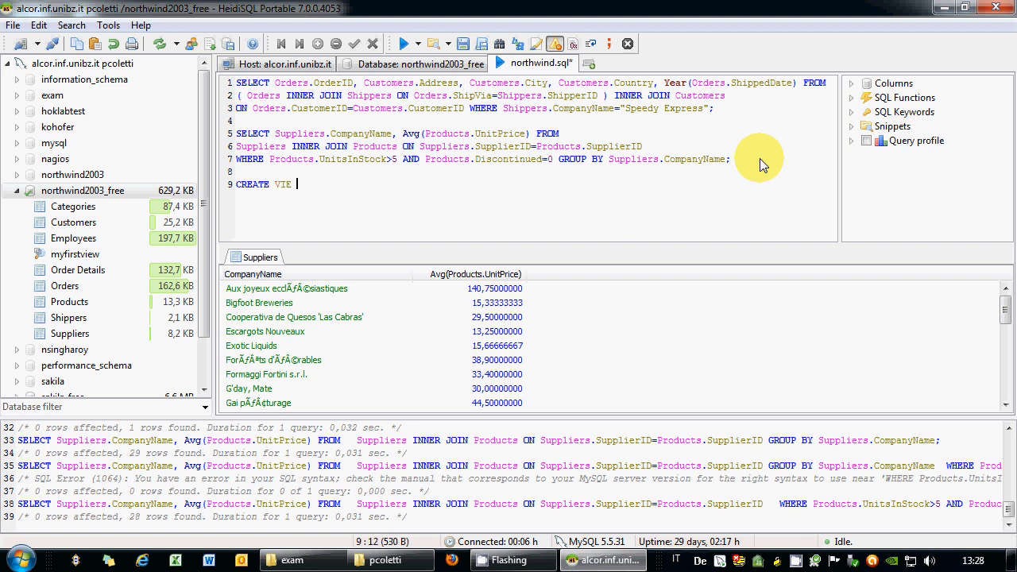
text(W pcoletti)
key(BackSpace)
key(BackSpace)
key(BackSpace)
key(BackSpace)
key(BackSpace)
key(BackSpace)
key(BackSpace)
text(oletti)
text(AS SELECT )
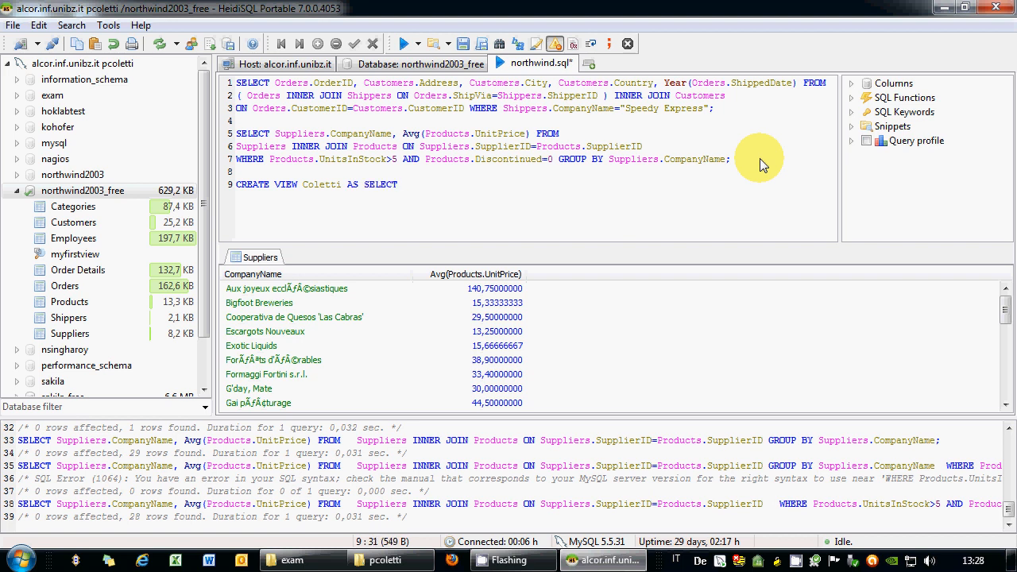
text(LastName, HomePhone FROM Em)
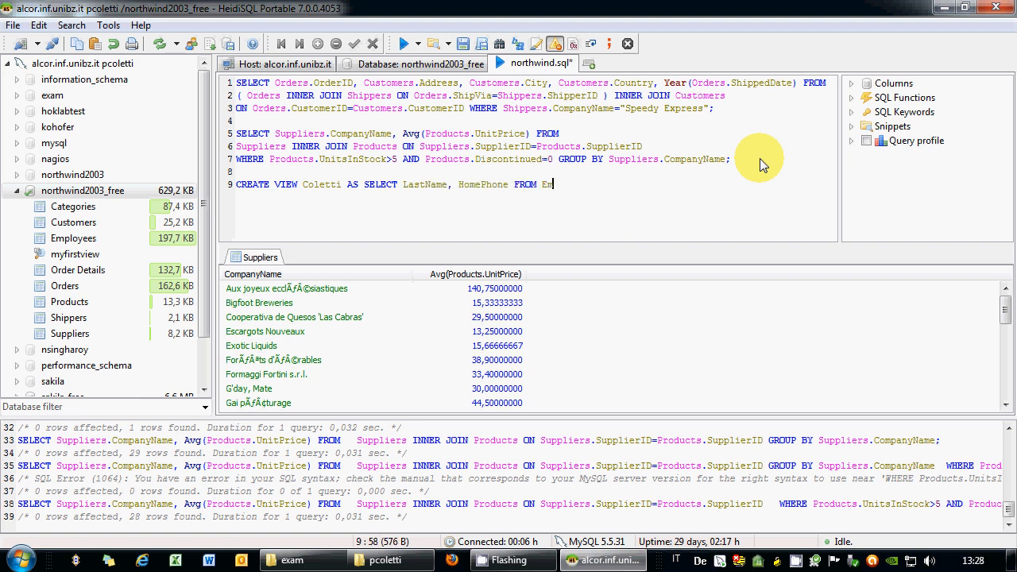
text(ployees;)
Step: Run only the CREATE VIEW statement and add an empty line below it
drag(644, 204, 206, 195)
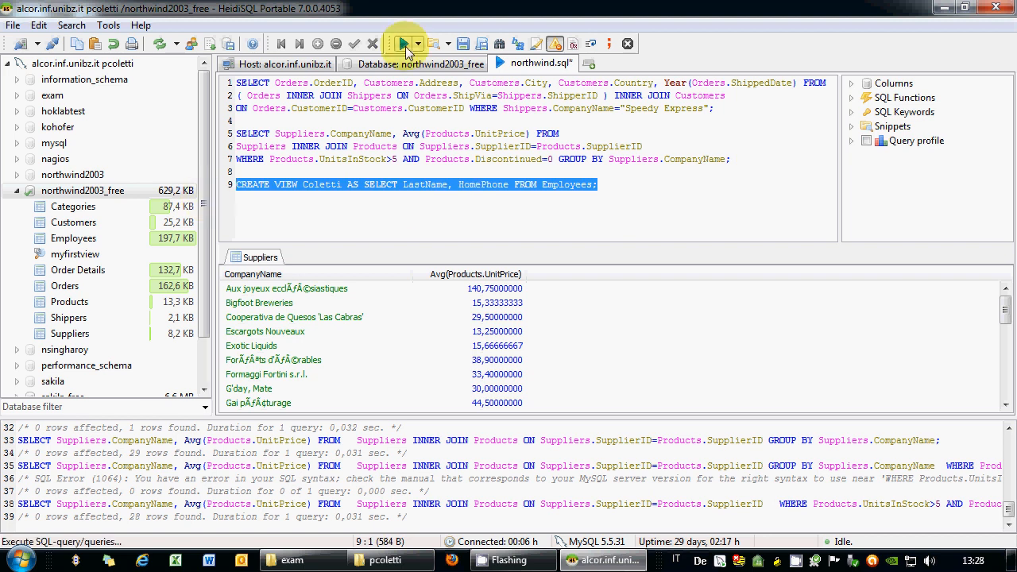
click(417, 43)
click(430, 81)
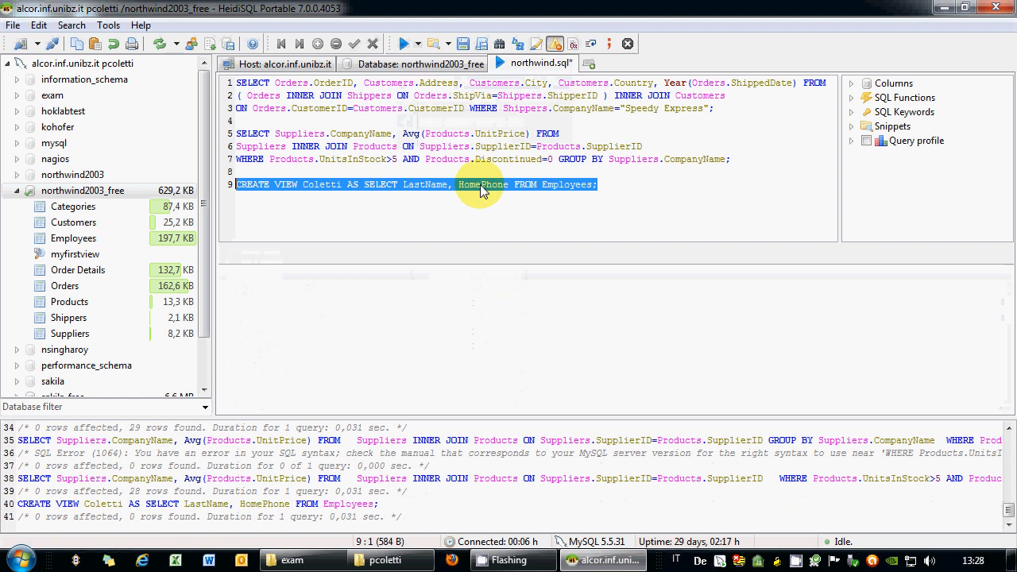
click(621, 186)
key(Return)
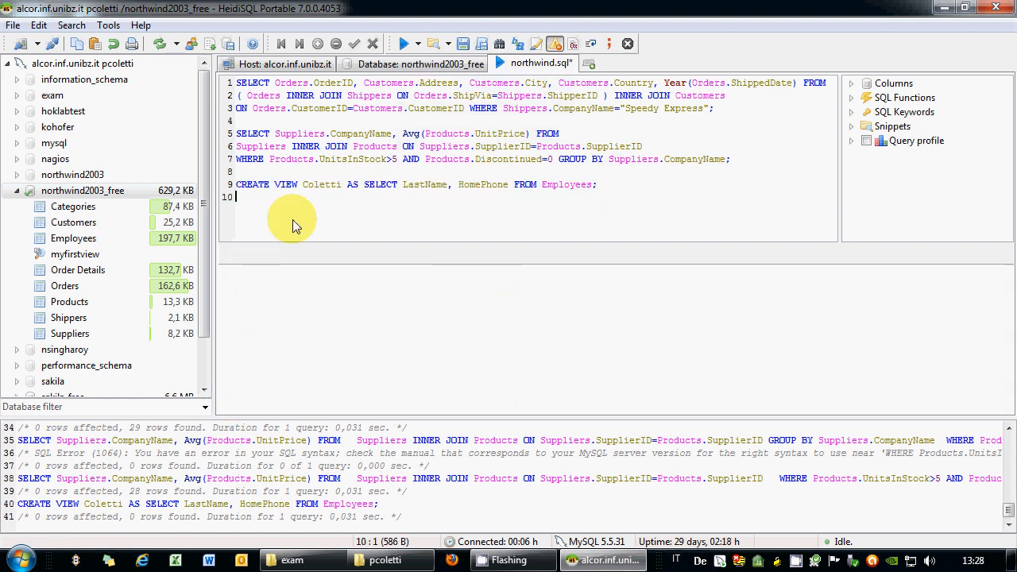
Step: Refresh the database tree and expand northwind2003_free to list its tables and views
click(97, 193)
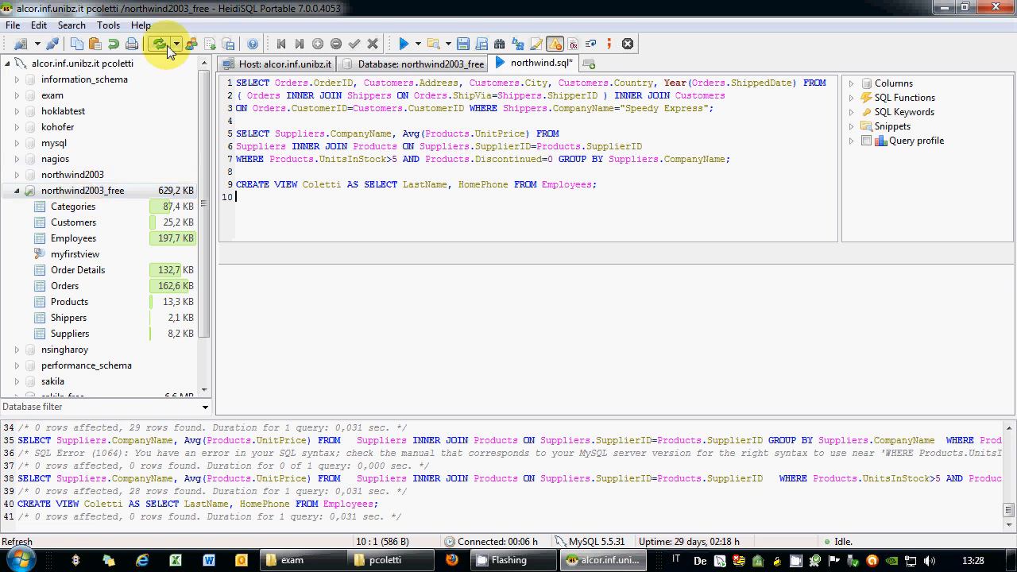
double_click(64, 195)
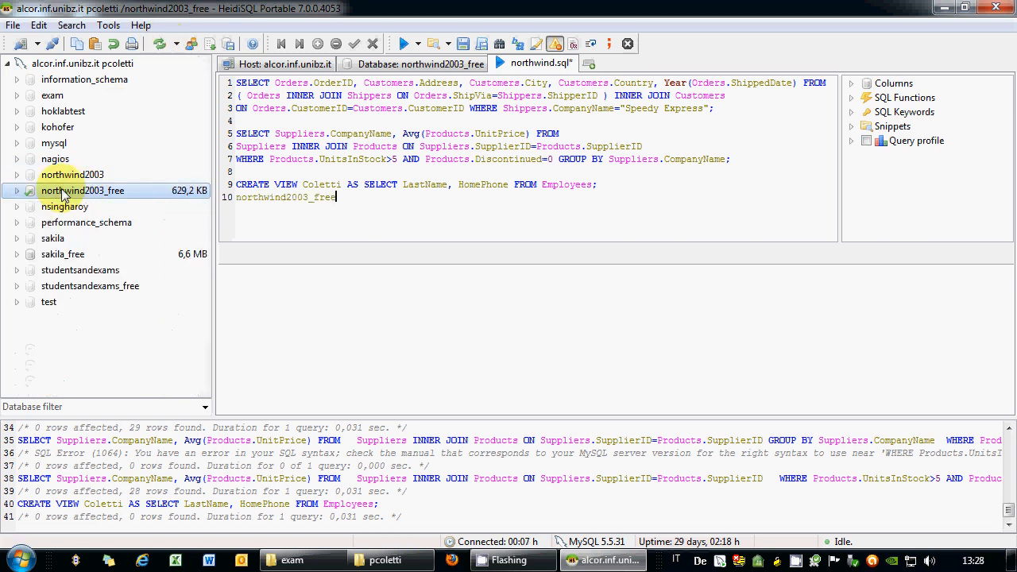
click(18, 191)
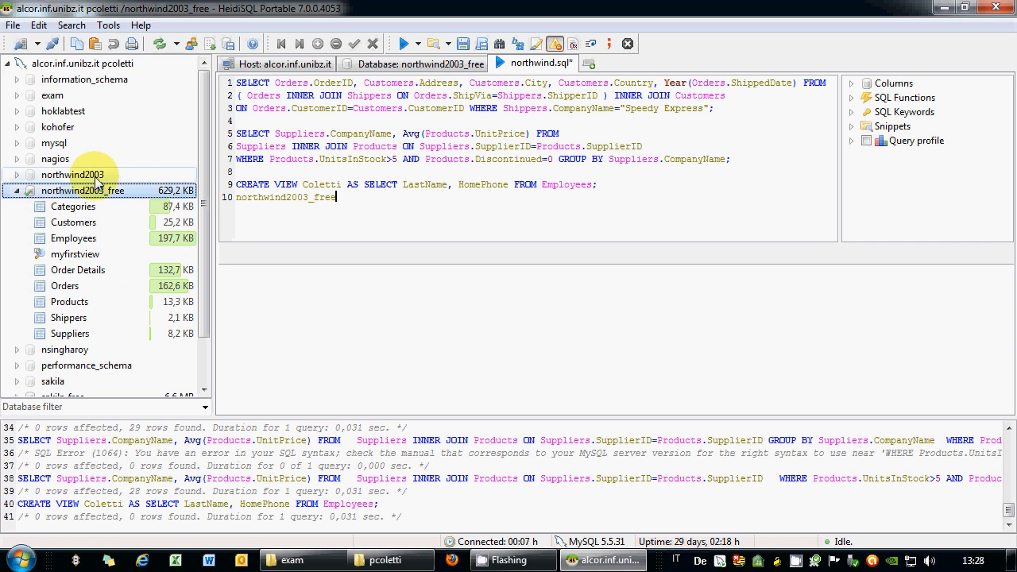
click(177, 43)
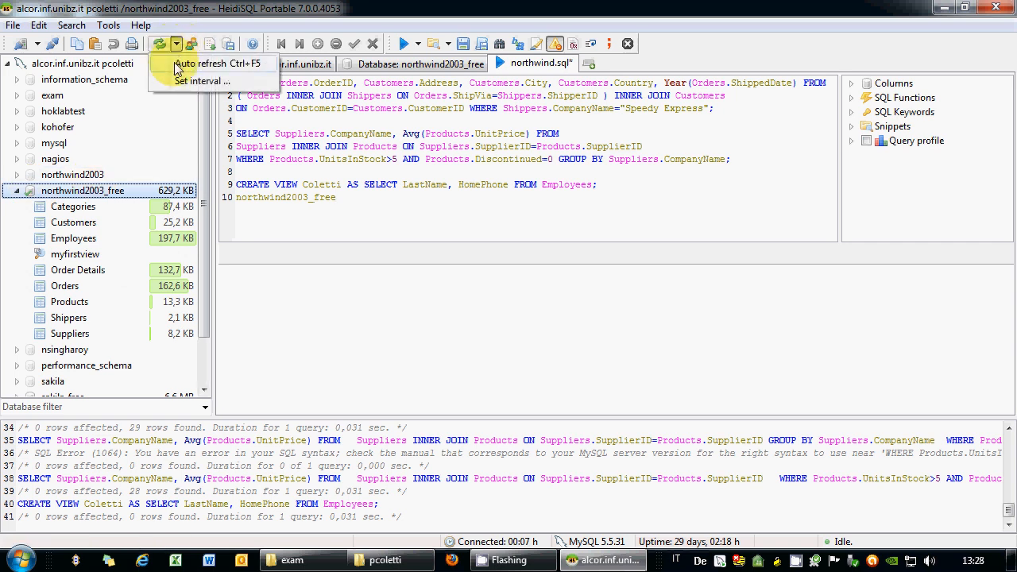
click(162, 44)
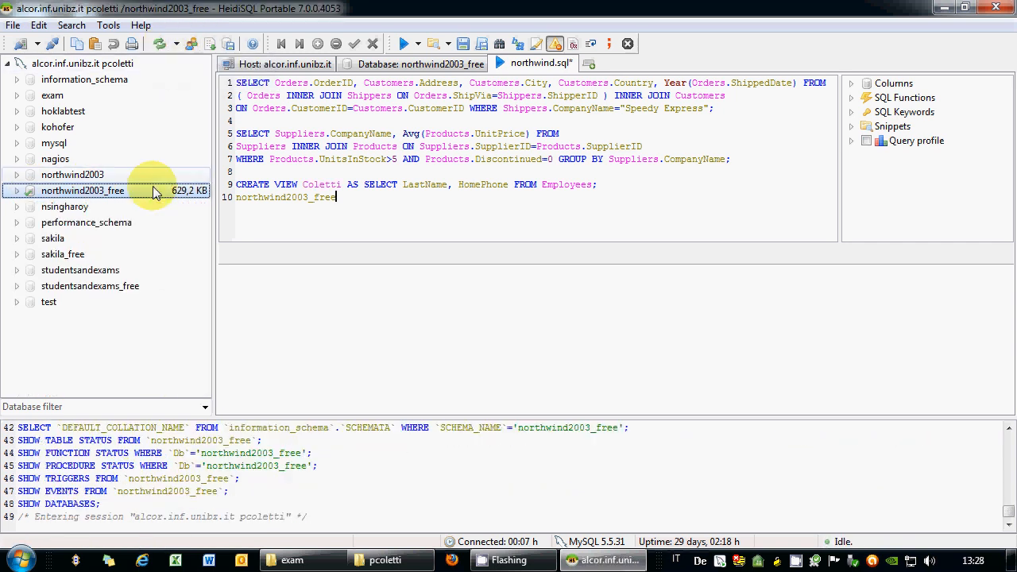
click(16, 191)
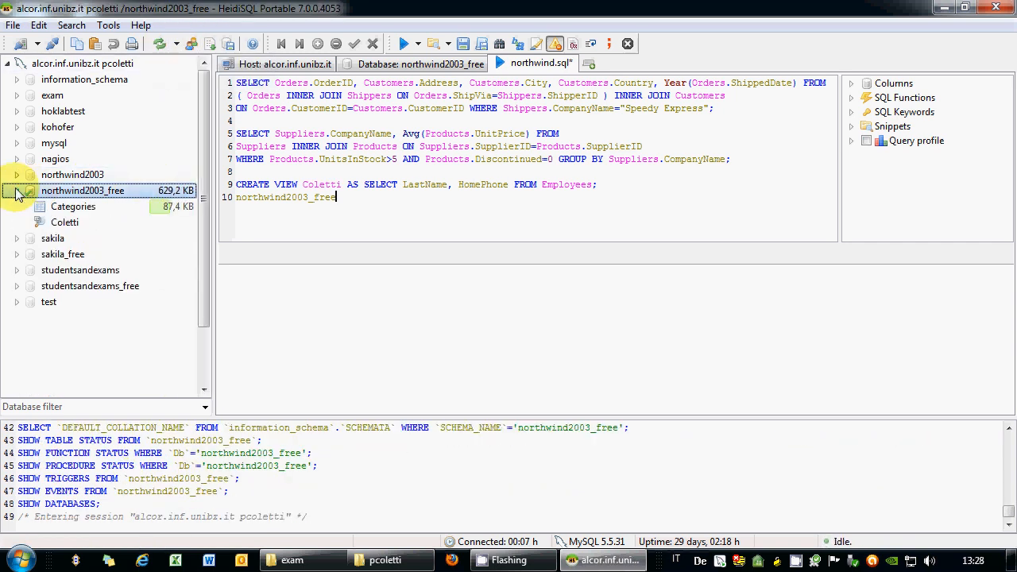
Step: Open the new surname-named view and examine its select statement and its data rows
double_click(66, 229)
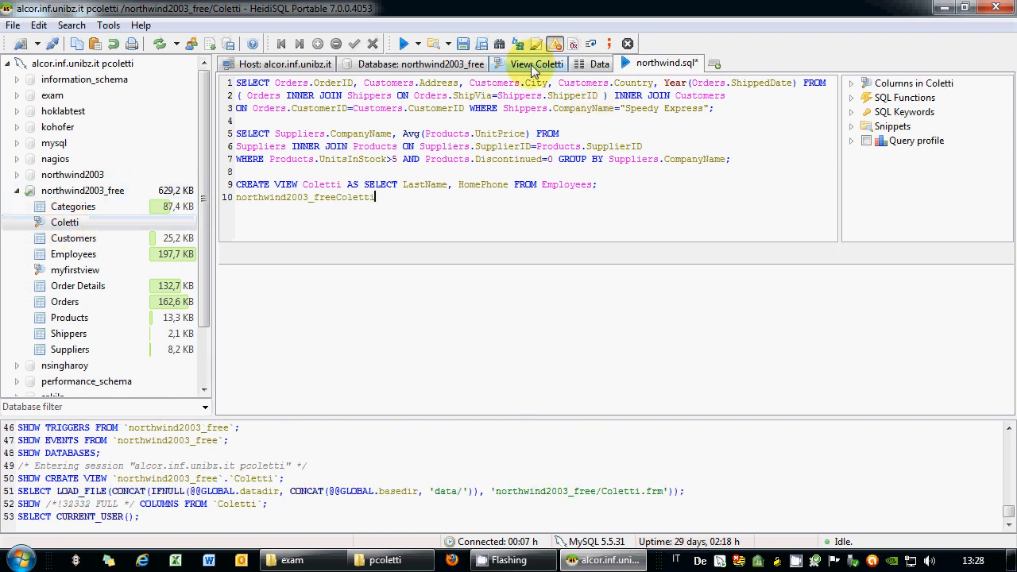
click(532, 65)
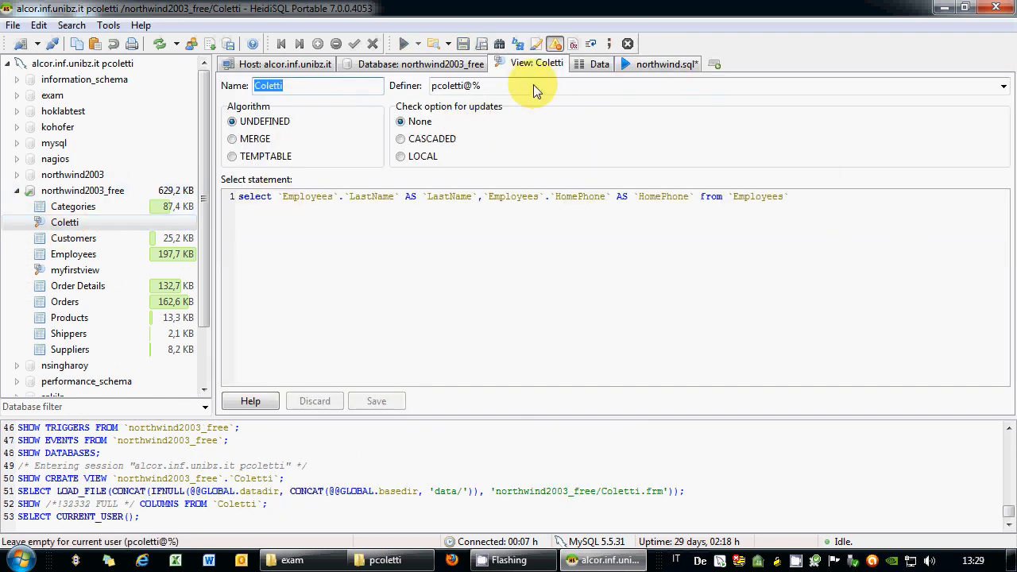
click(597, 63)
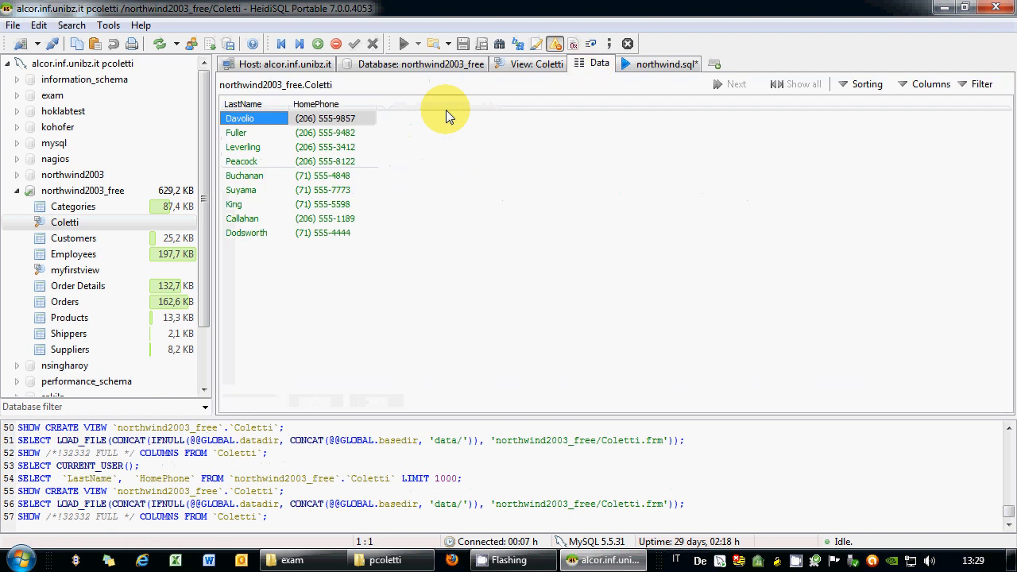
Step: Delete the stray object names from line 10 of the northwind.sql script, save the file and add another empty line
click(659, 63)
drag(449, 205, 216, 198)
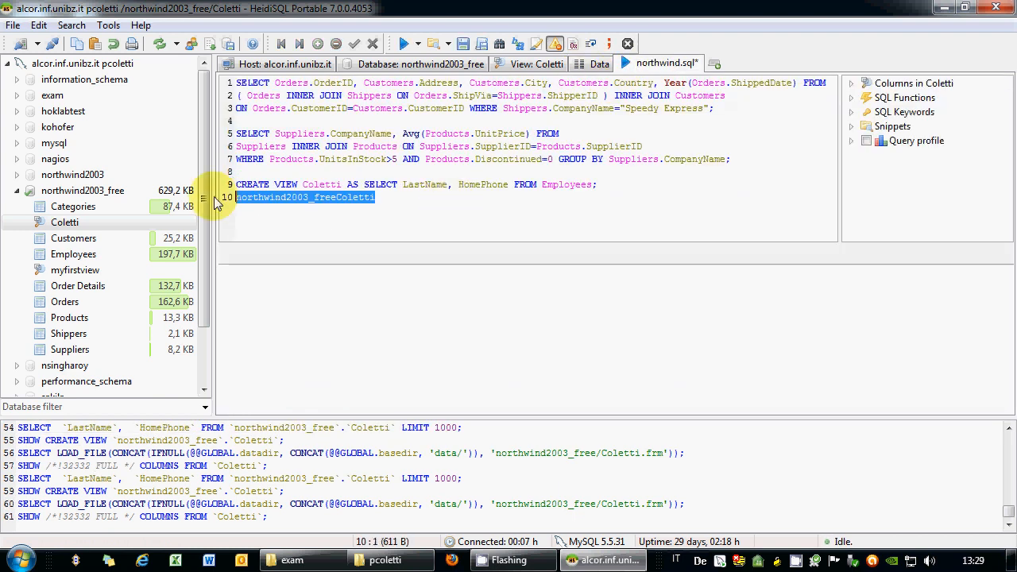
key(BackSpace)
right_click(341, 157)
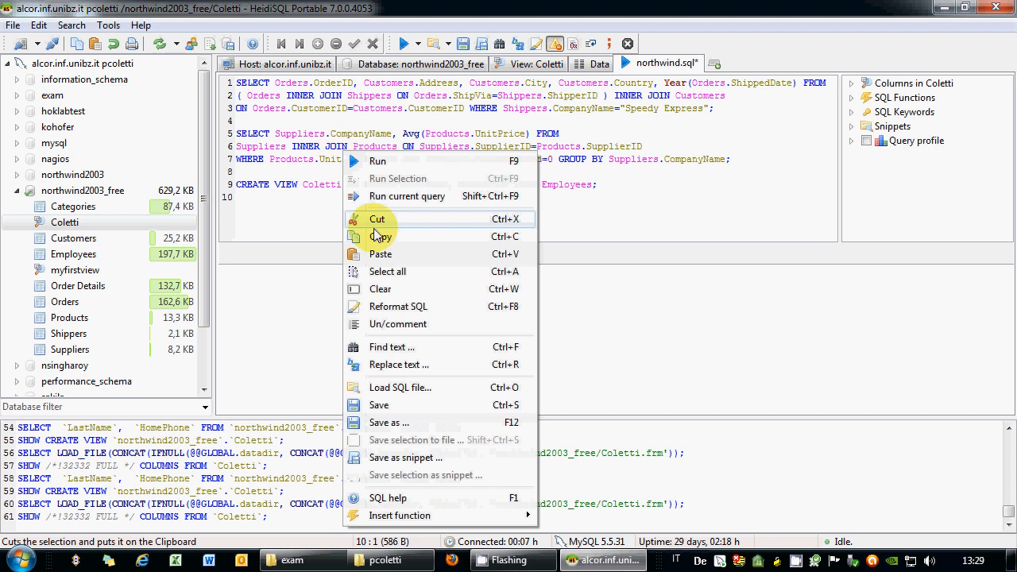
click(391, 409)
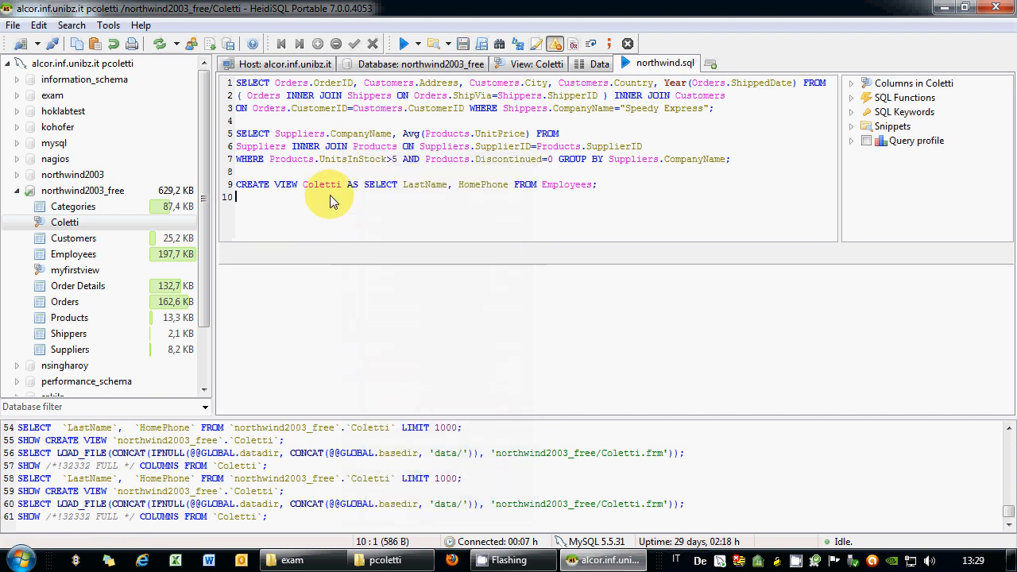
key(Return)
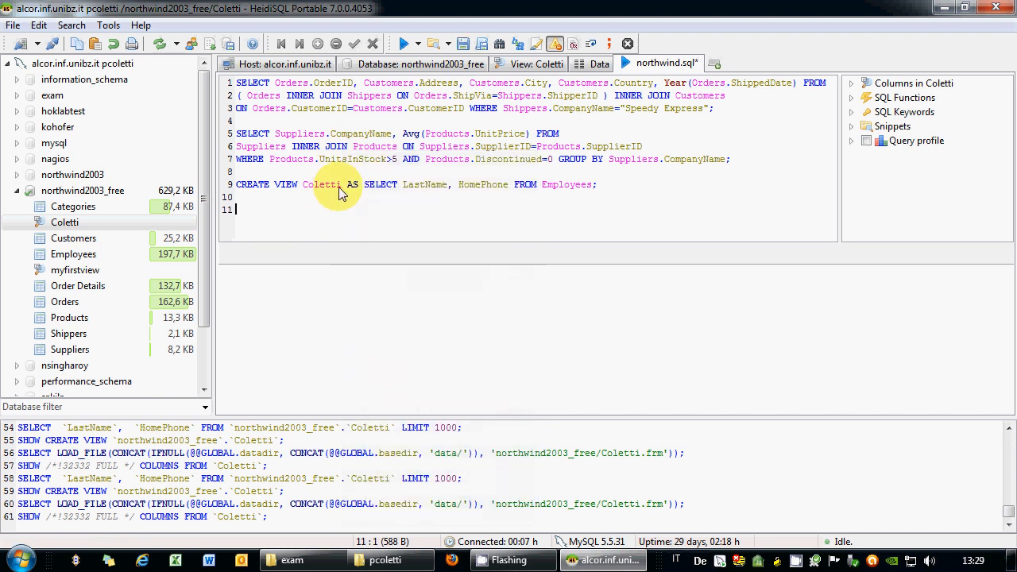
Step: Expand the exam database to view its tables and refresh the database tree several times
click(17, 192)
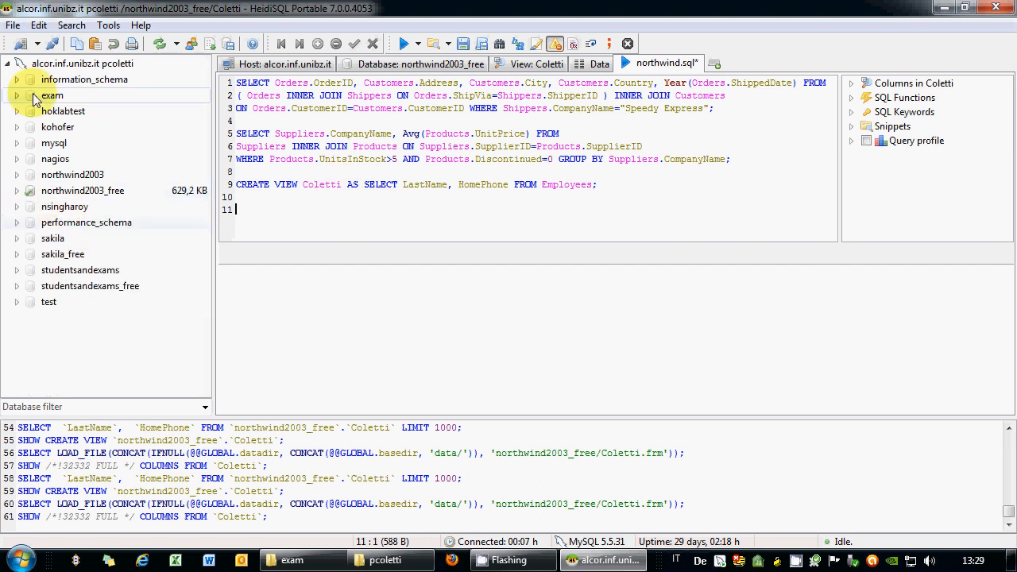
click(16, 96)
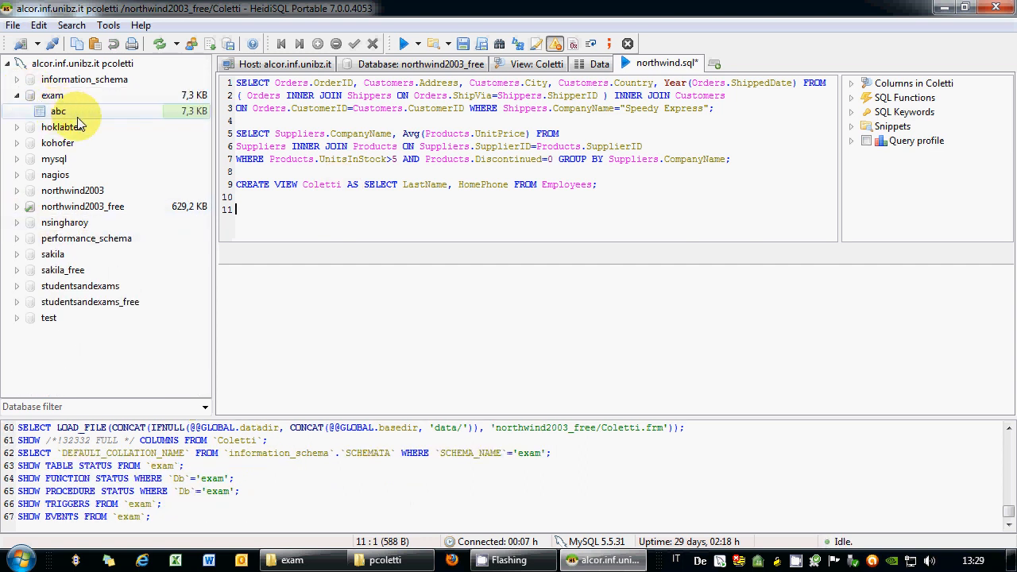
key(F5)
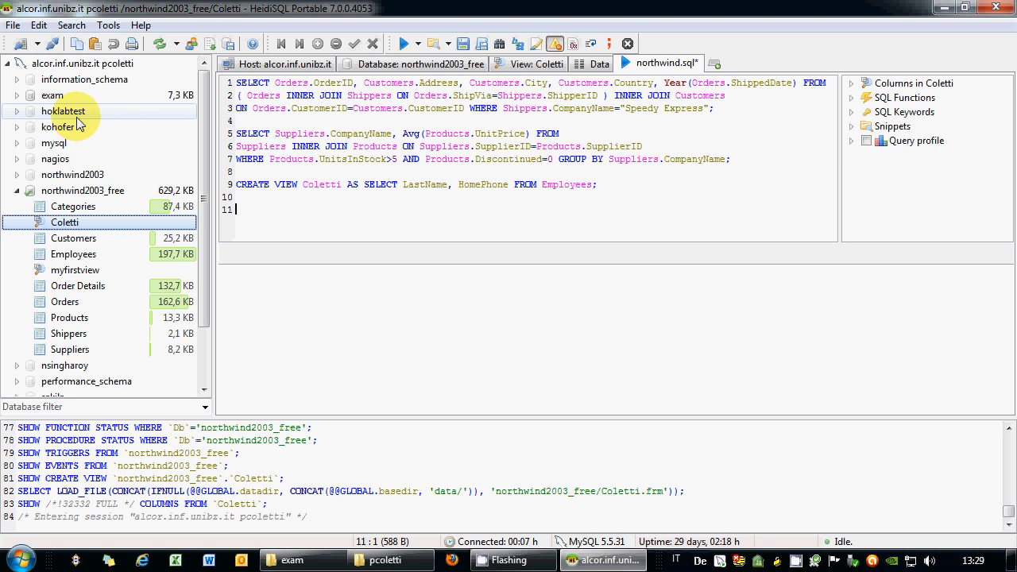
key(F5)
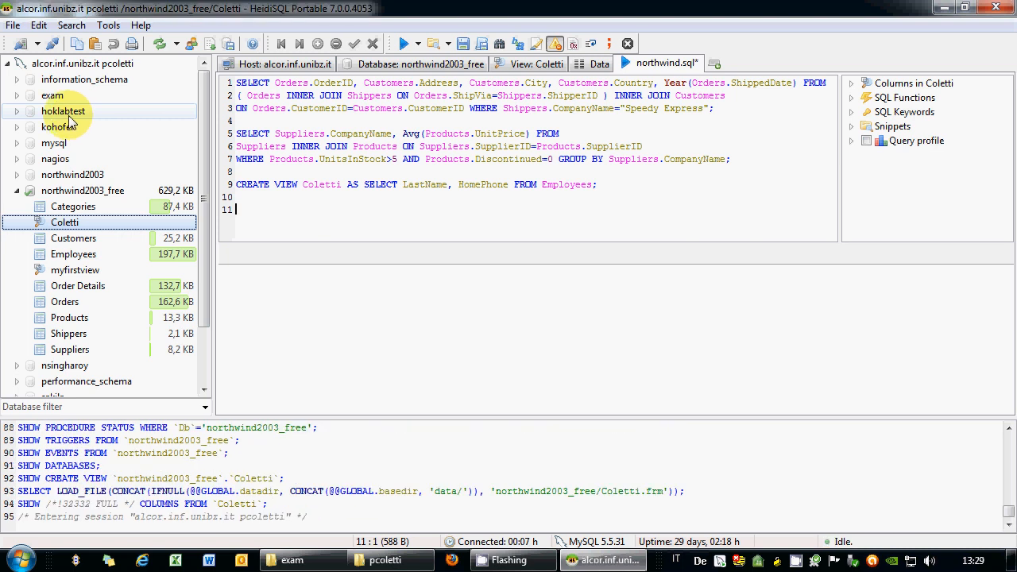
key(F5)
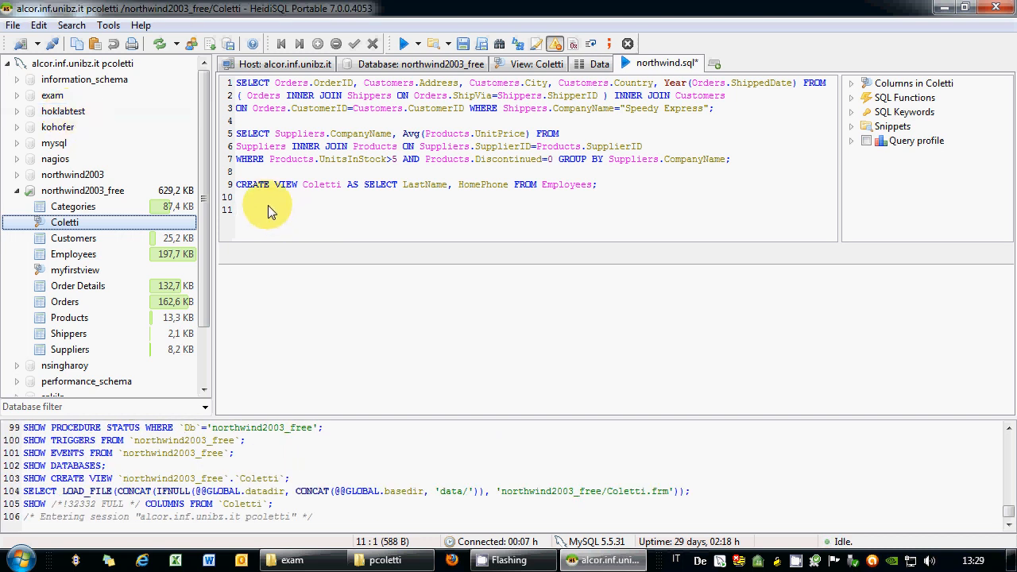
key(F5)
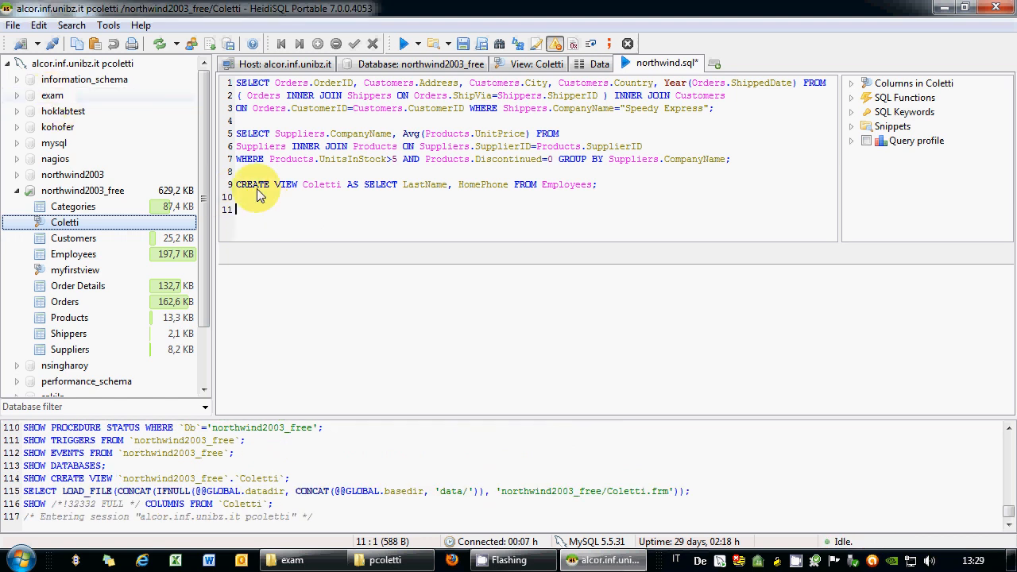
Step: Add the statement "use exam;" on line 11 of the script, run only that statement and start a new line below it
key(s)
key(a)
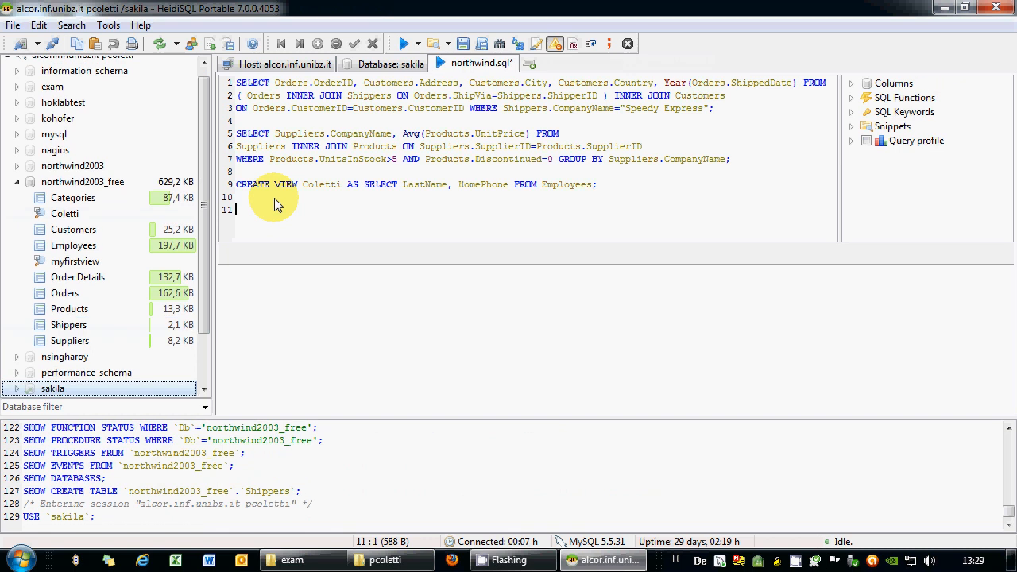
click(278, 203)
text(u)
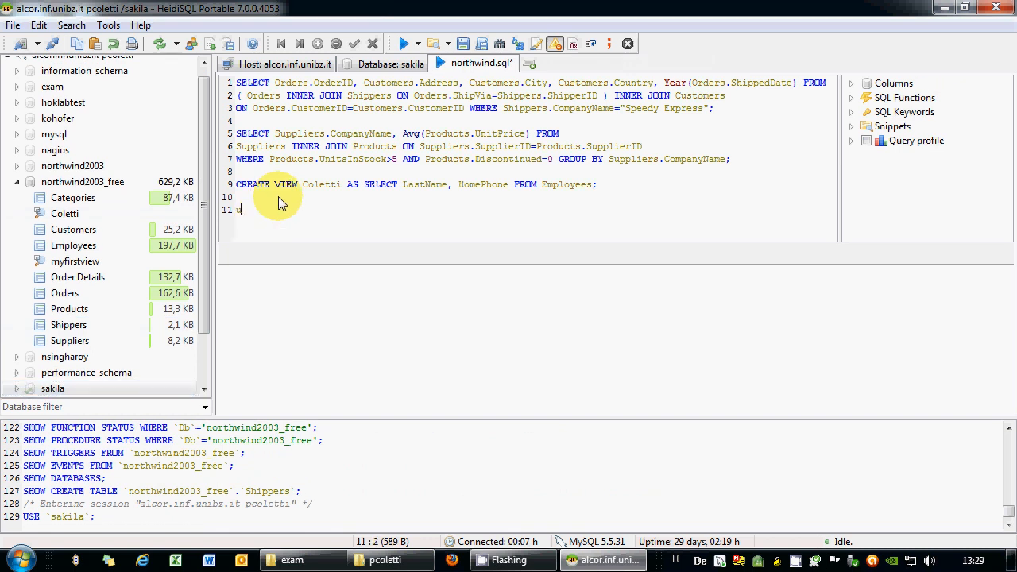
text(se exam;)
key(shift+Home)
click(417, 44)
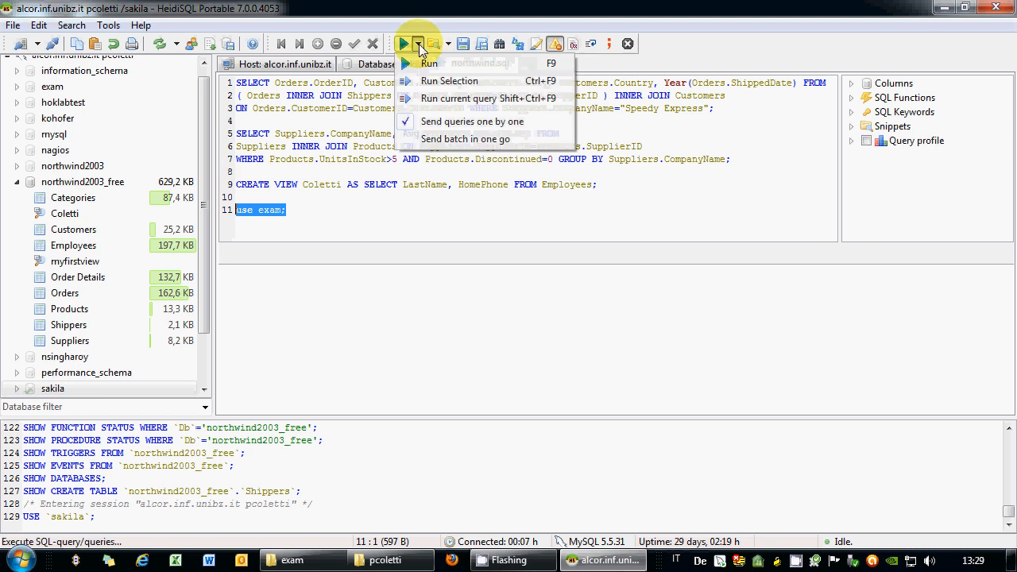
click(445, 76)
click(314, 215)
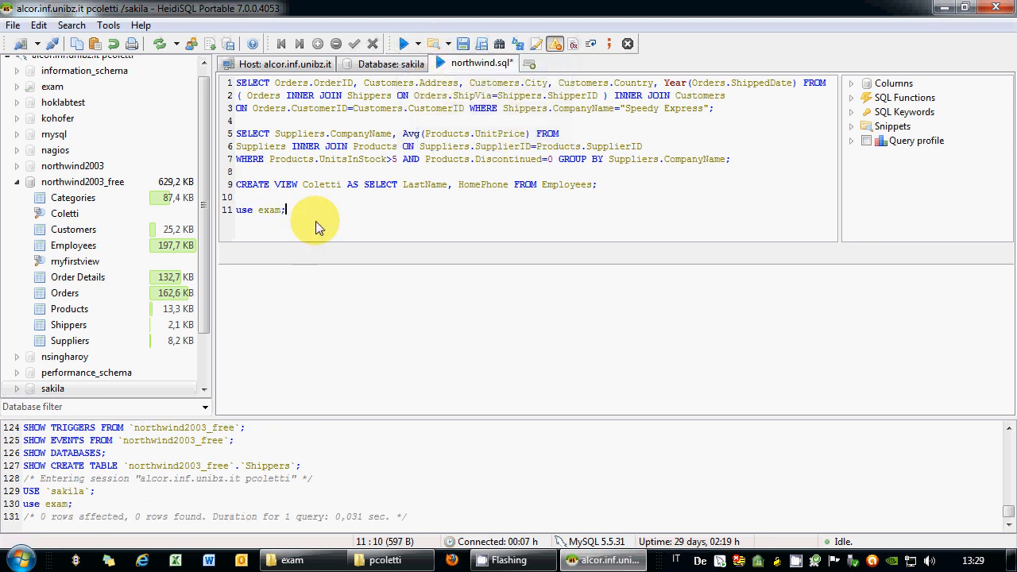
key(Return)
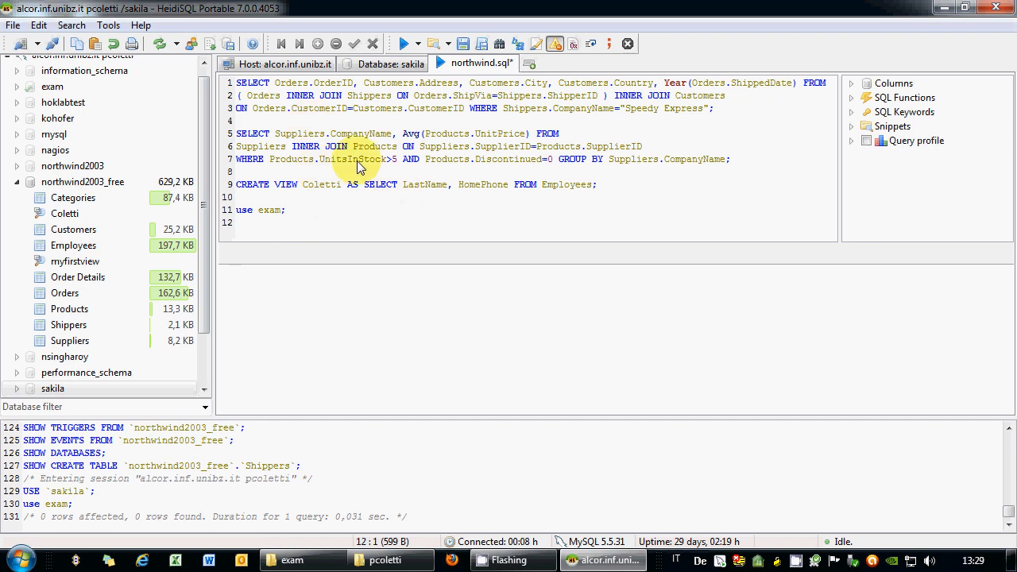
Step: Collapse northwind2003_free in the database tree, make exam the active database and expand it to list its tables
click(17, 182)
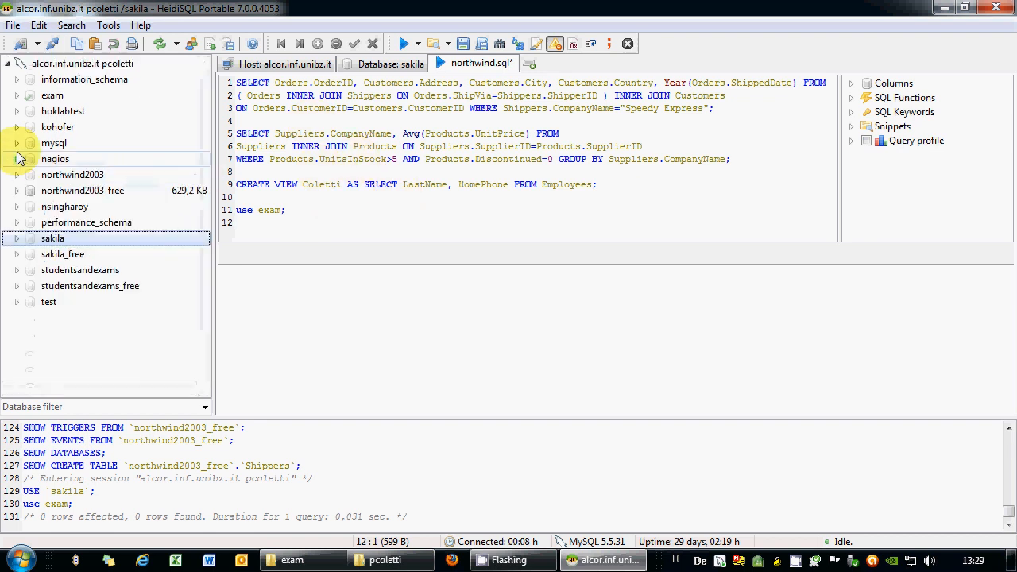
click(17, 95)
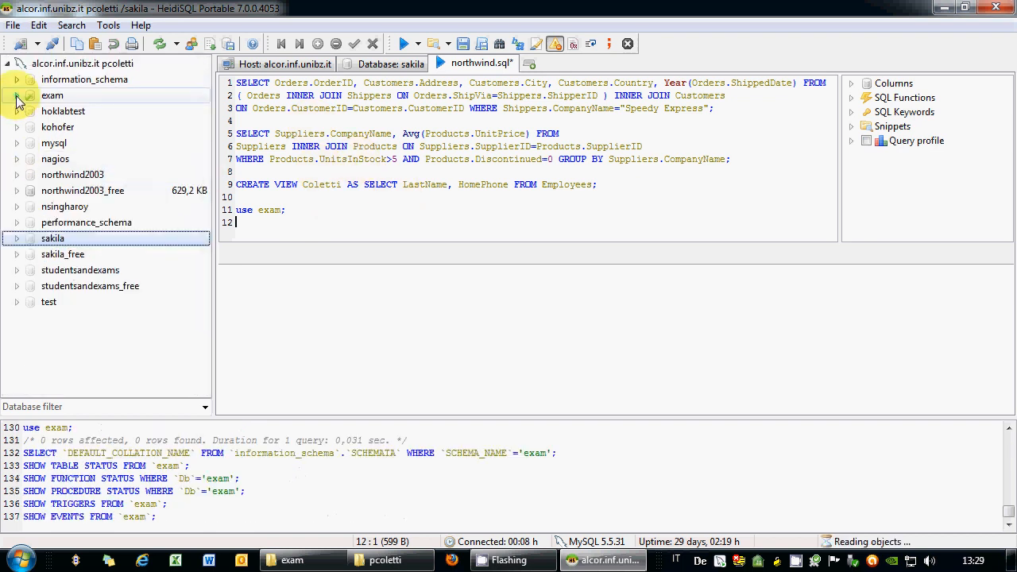
drag(305, 212, 213, 203)
click(290, 210)
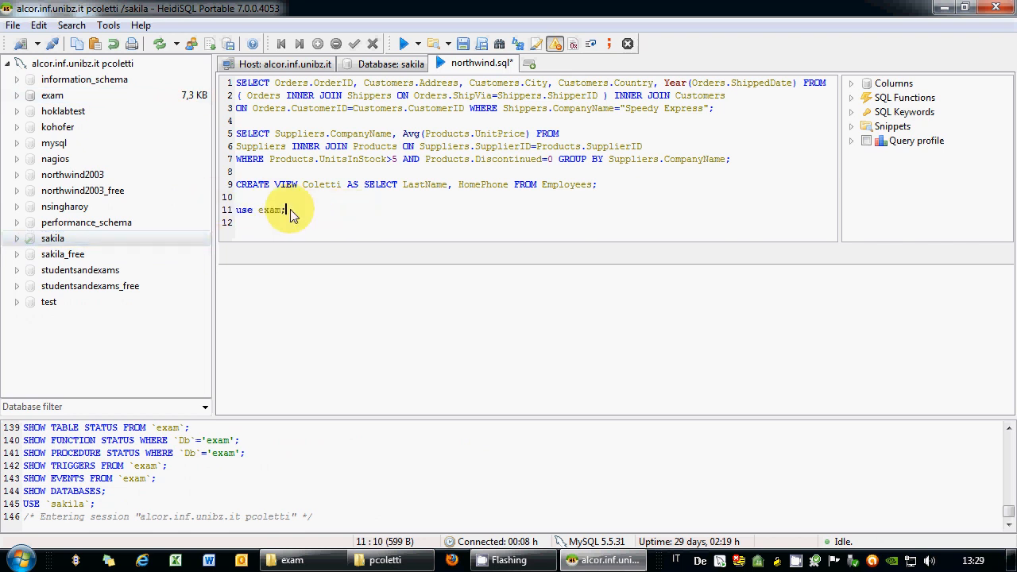
click(256, 221)
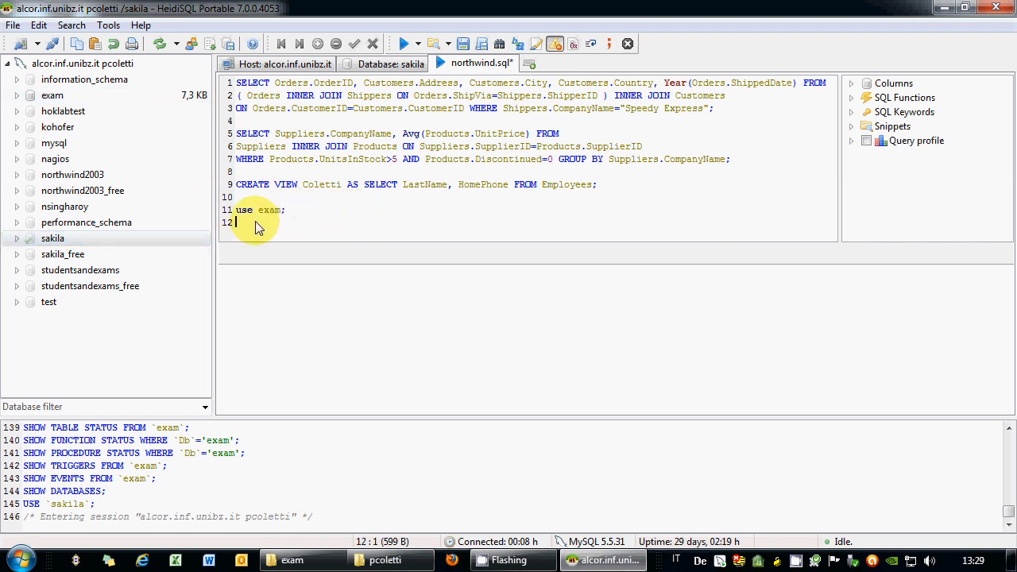
click(33, 96)
double_click(26, 97)
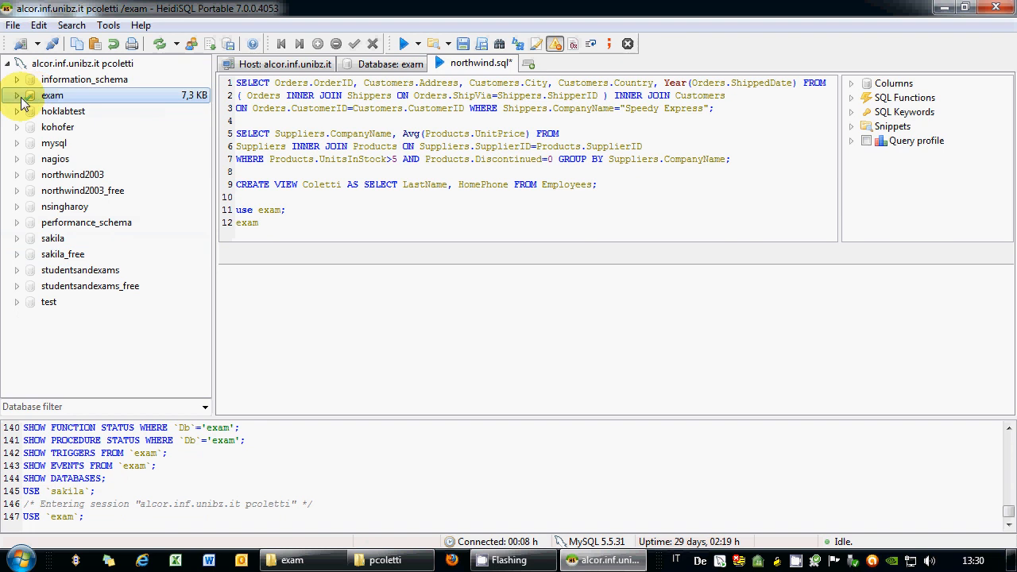
Step: Undo the stray word "exam" inserted on line 12 of the script
drag(227, 224, 204, 216)
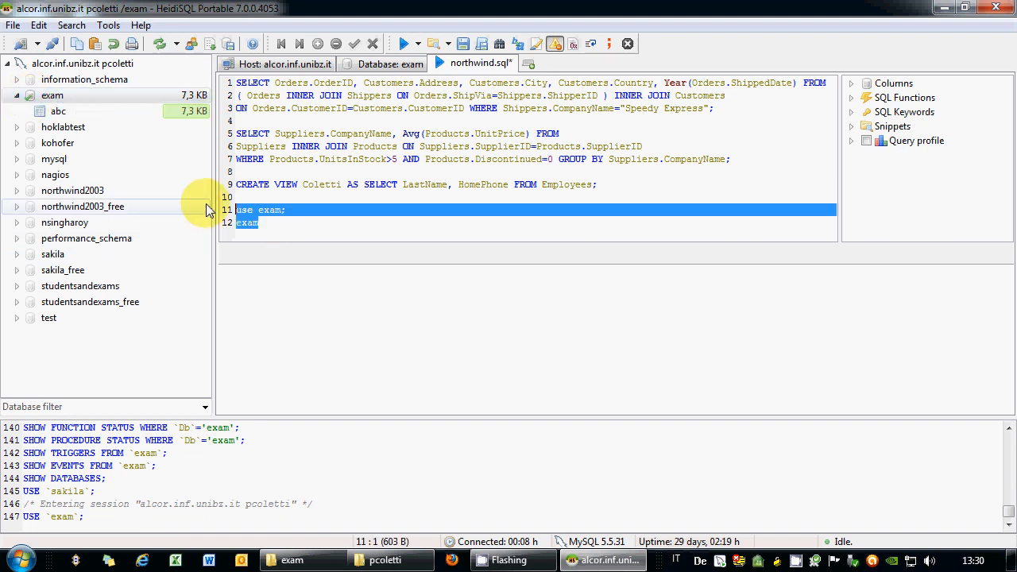
click(236, 222)
key(ctrl+z)
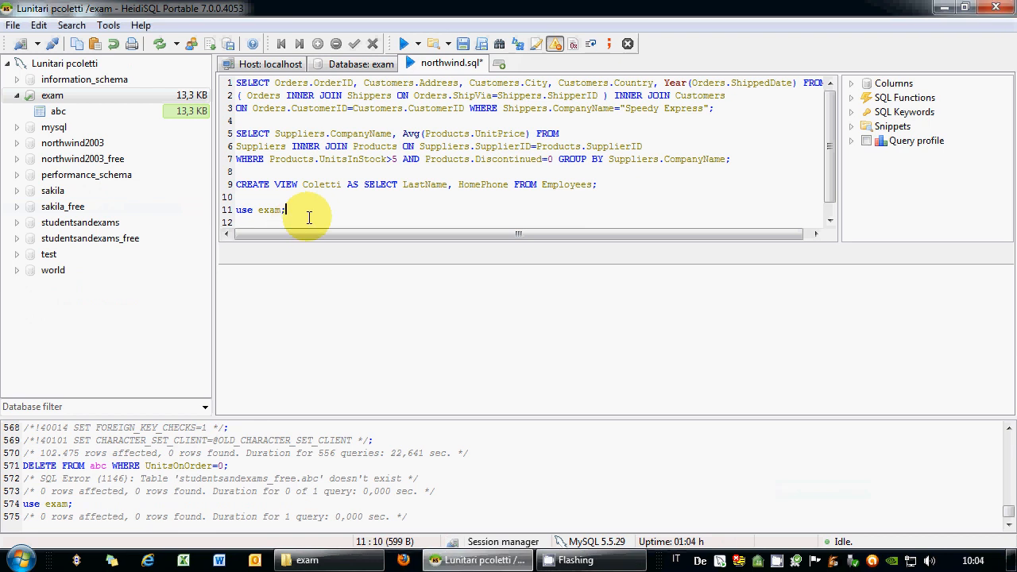
Step: Write the statement "DELETE FROM abc WHERE UnitsOnOrder=0;" on line 12 of the script, directly below "use exam;"
key(Return)
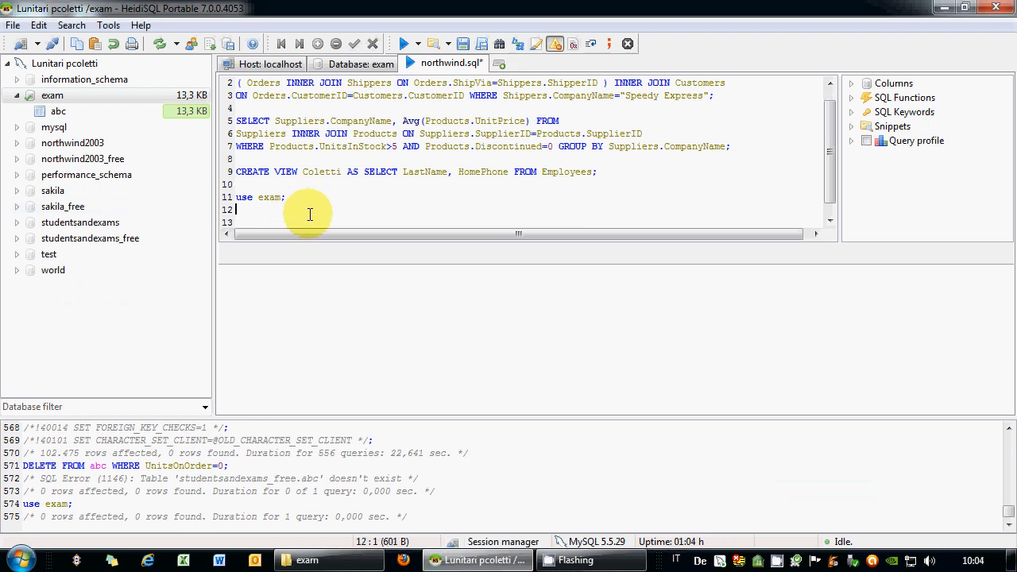
text(DELETE FRO)
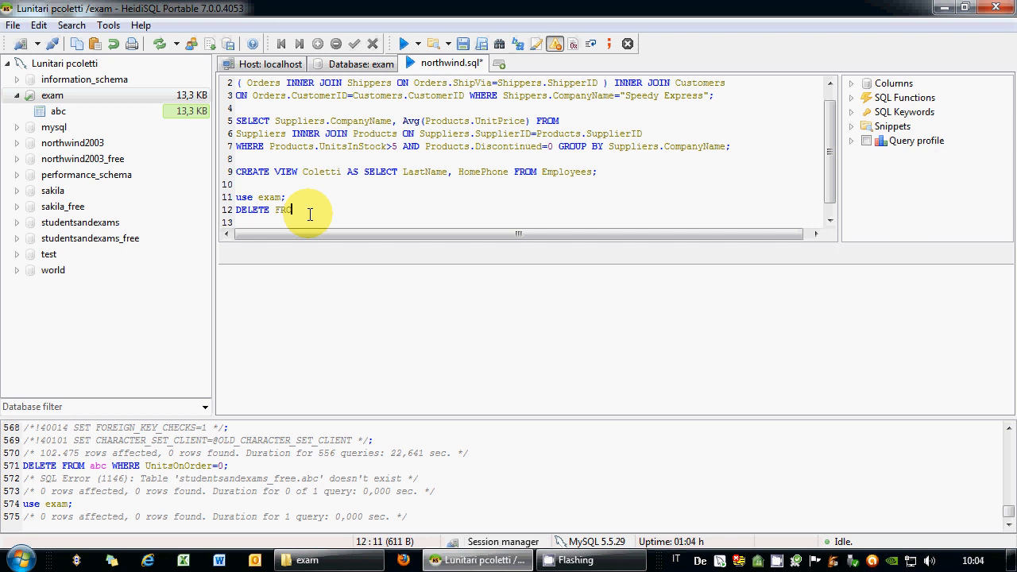
text(M abc WHERE Units)
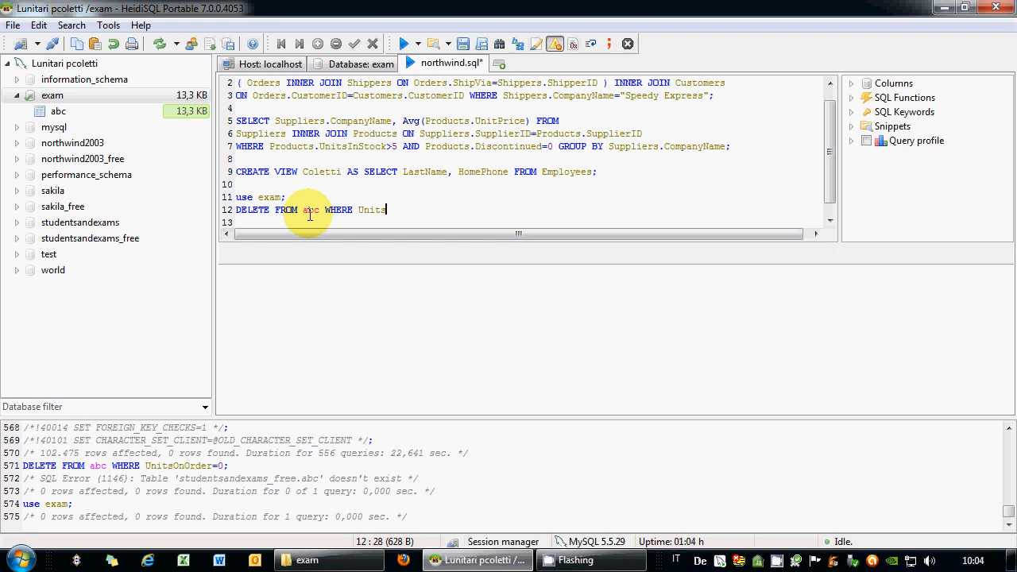
text(OnOrder=0;)
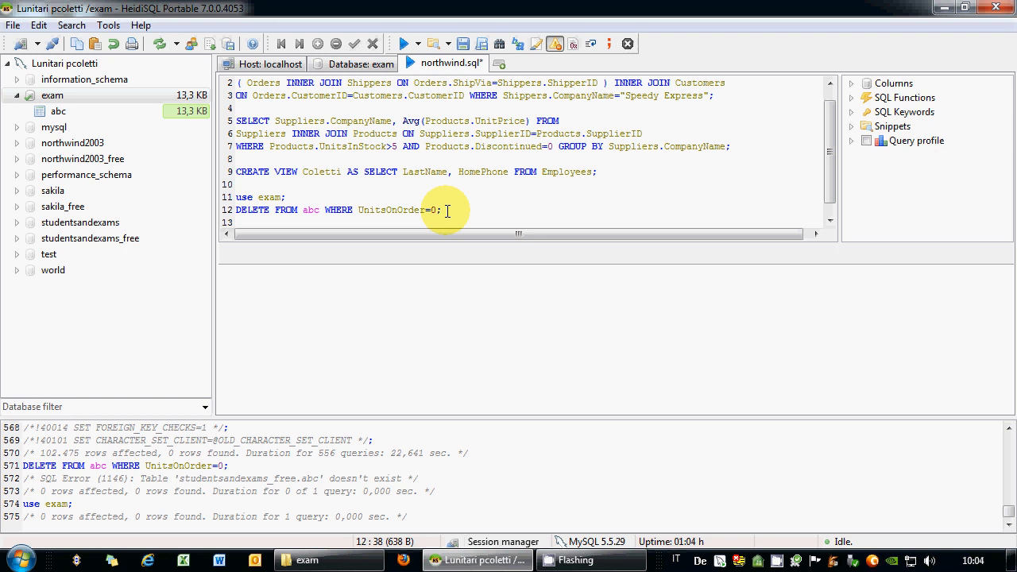
Step: Run only the DELETE statement on line 12 and save the northwind.sql script
drag(448, 211, 226, 206)
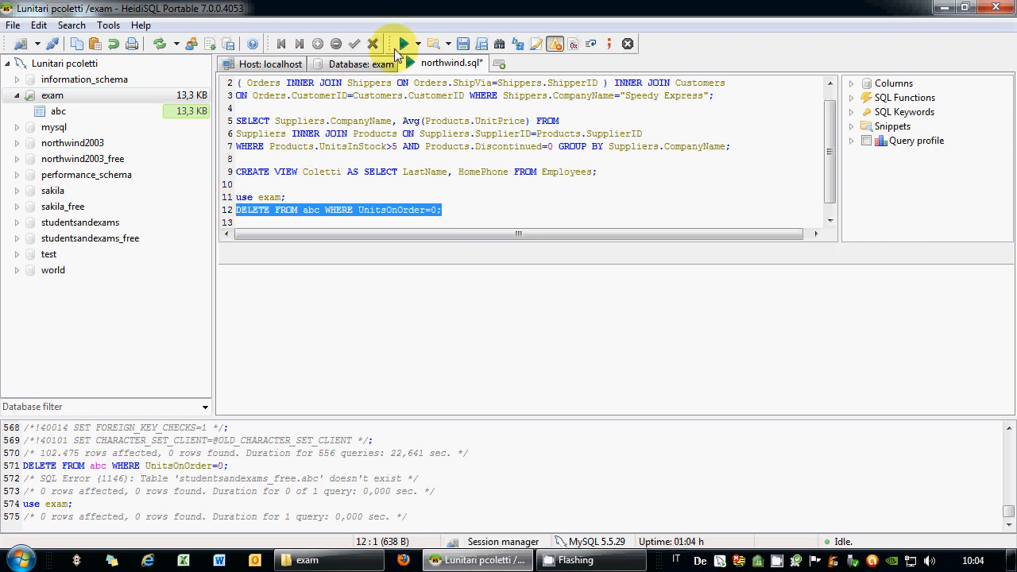
click(417, 45)
click(441, 80)
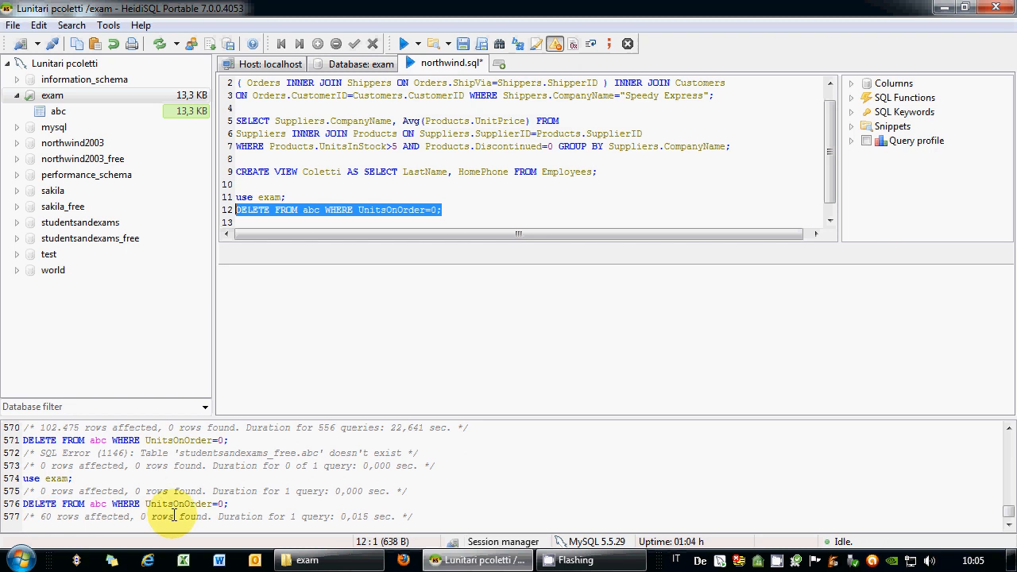
click(471, 210)
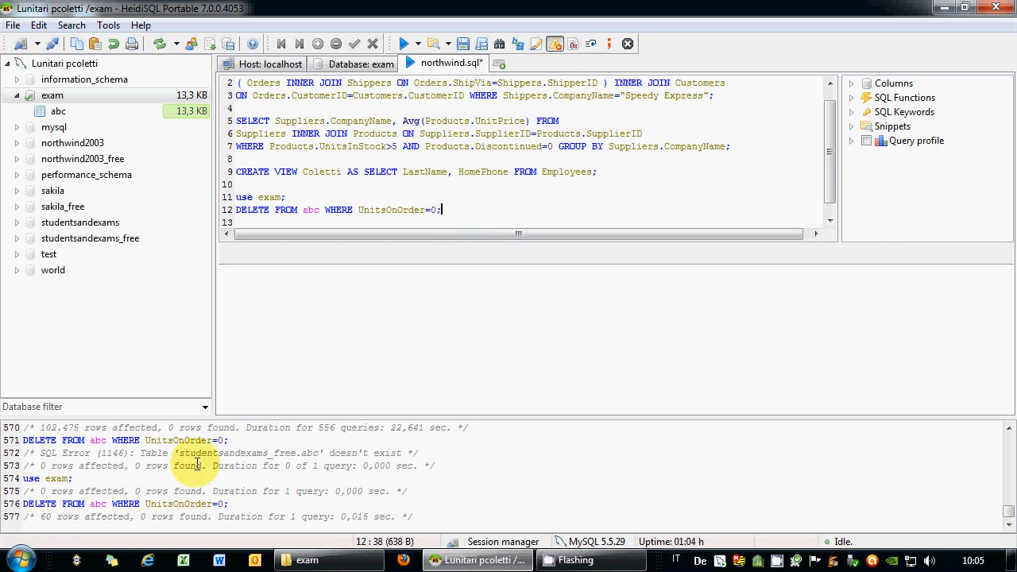
right_click(312, 151)
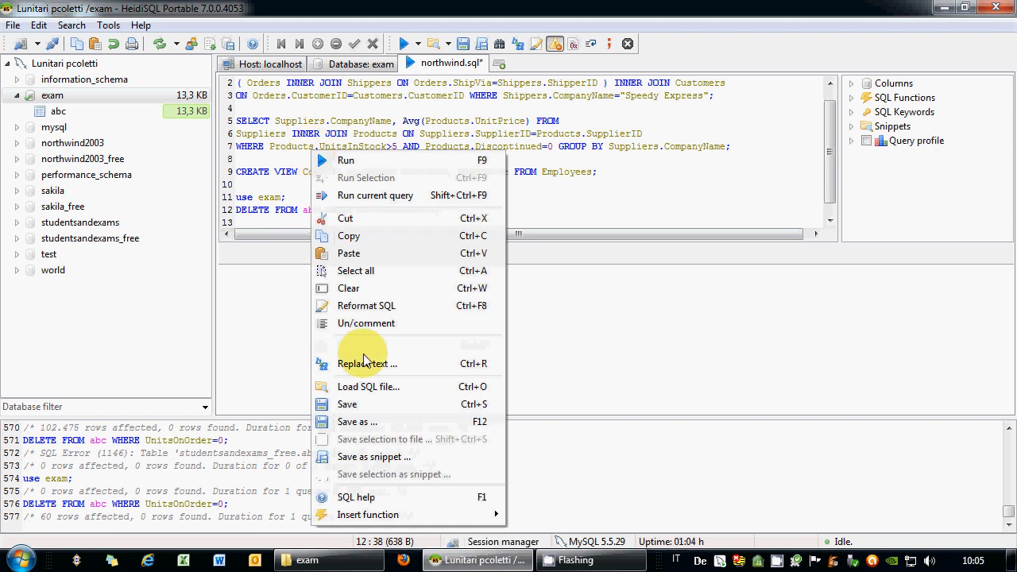
click(346, 413)
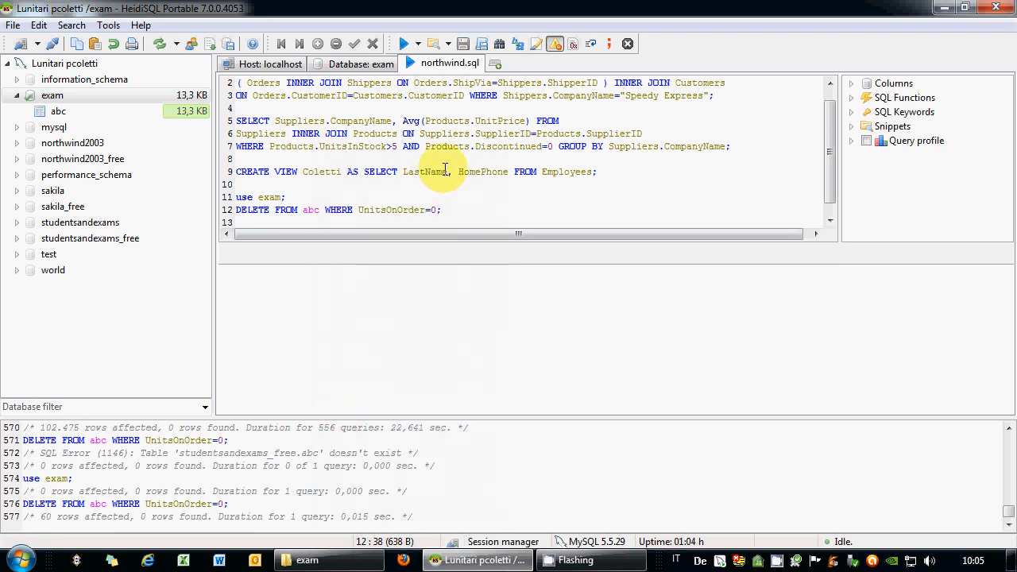
Step: Open northwind.sql from the exam folder in Notepad, check the saved SQL statements and close Notepad
click(322, 560)
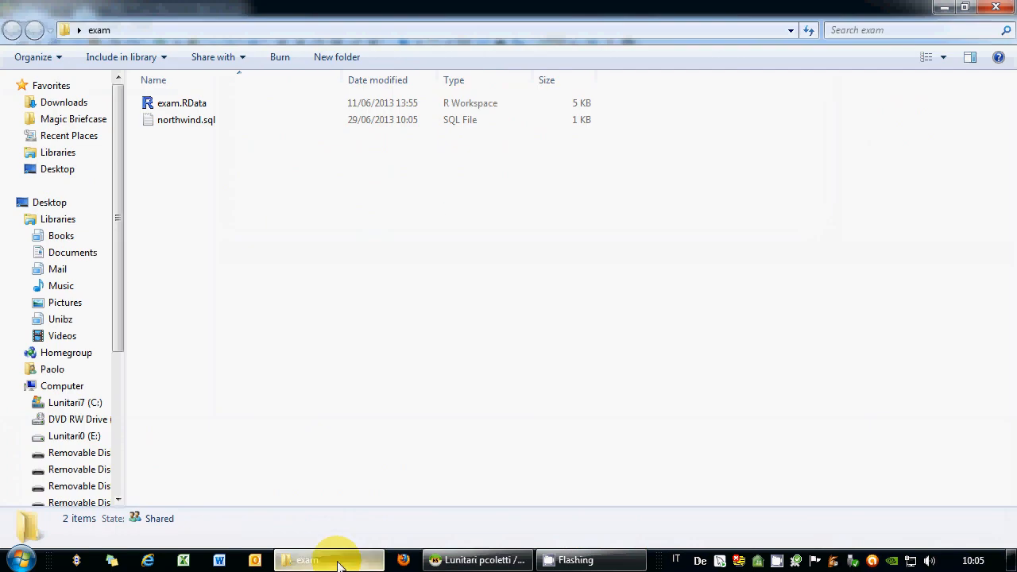
right_click(194, 121)
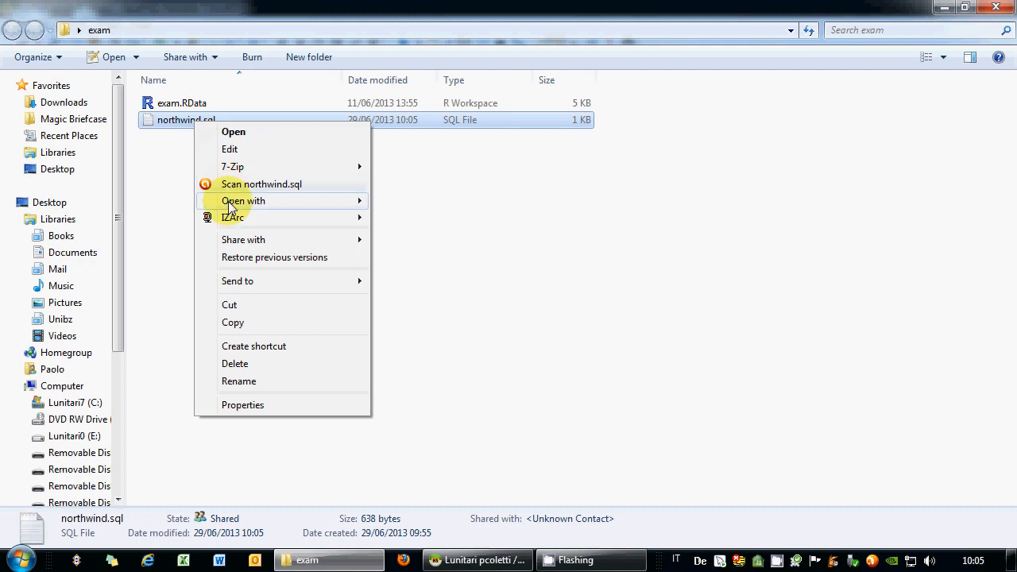
mouse_move(208, 201)
click(411, 200)
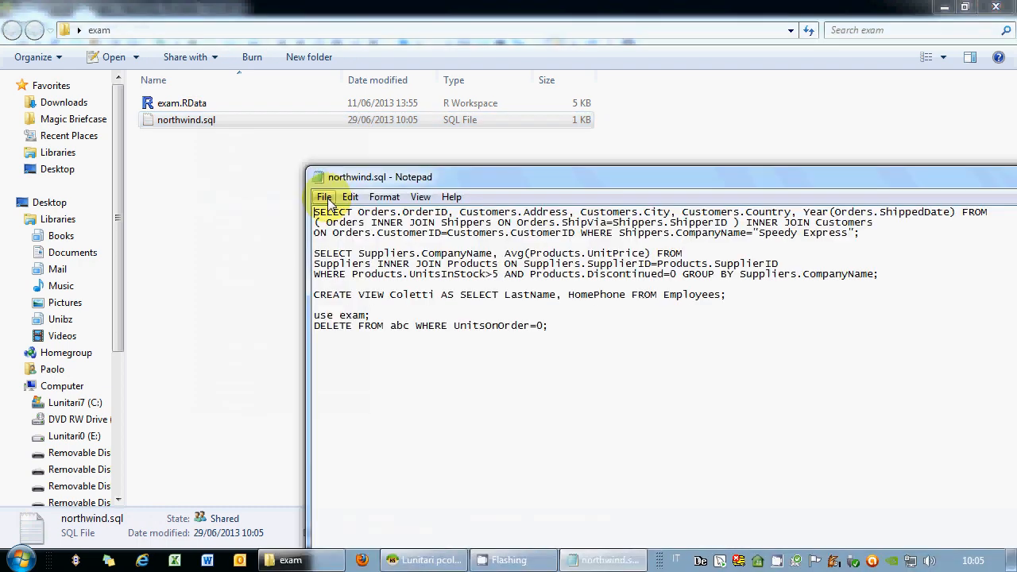
drag(404, 175, 263, 102)
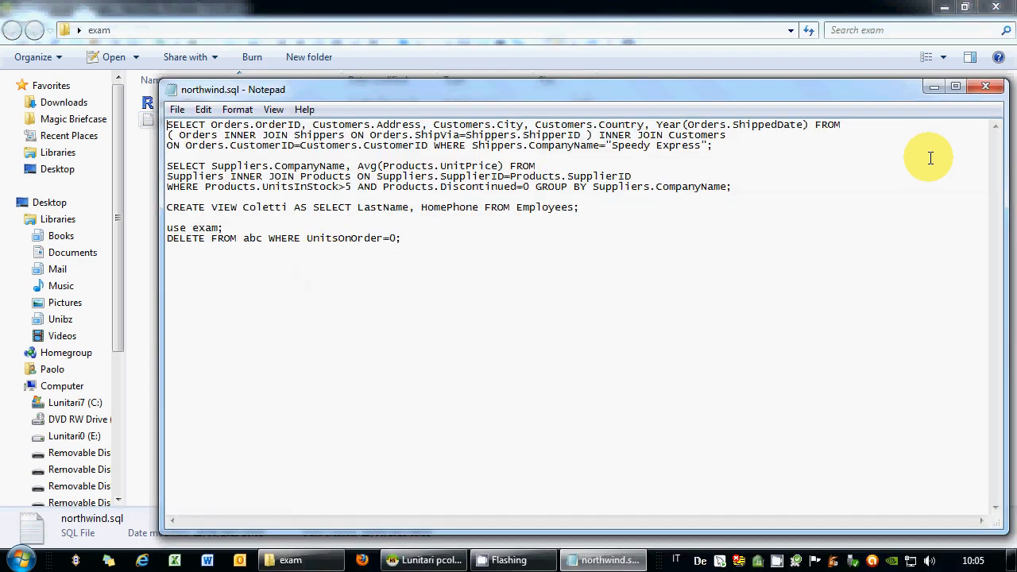
click(982, 85)
Step: Switch back to HeidiSQL, disconnect from the localhost server and dismiss the session manager
click(477, 560)
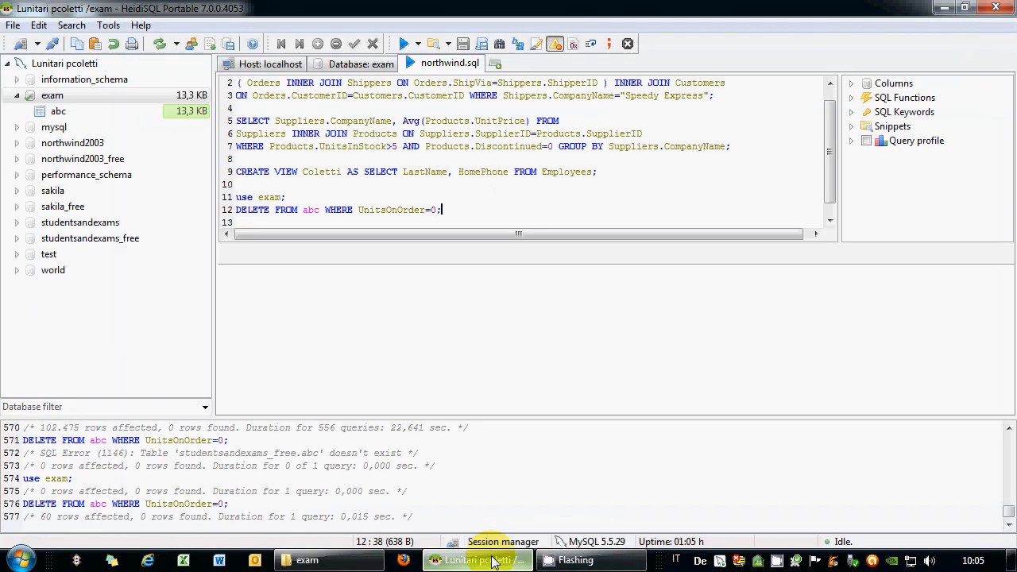
click(51, 44)
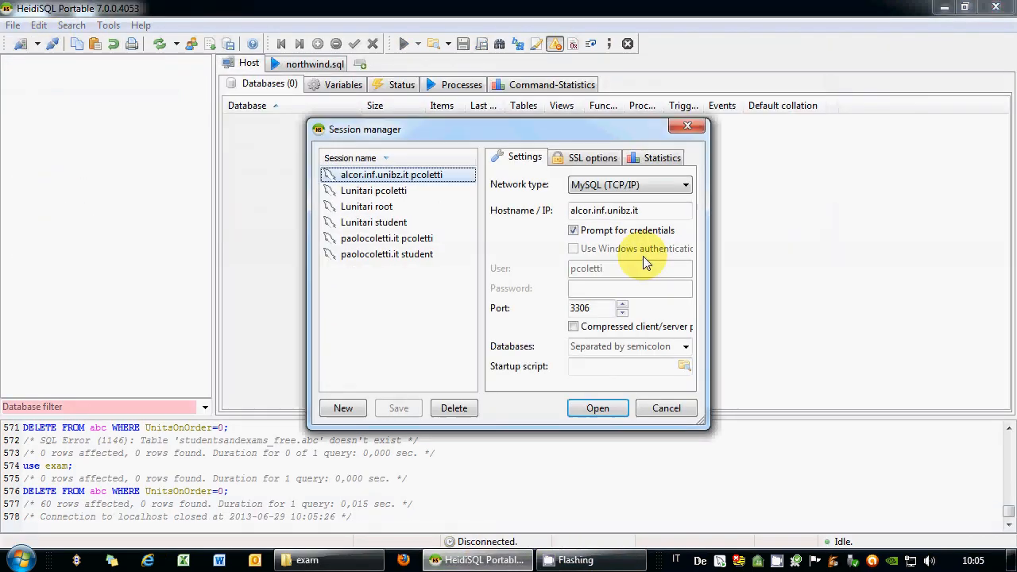
click(666, 408)
right_click(777, 561)
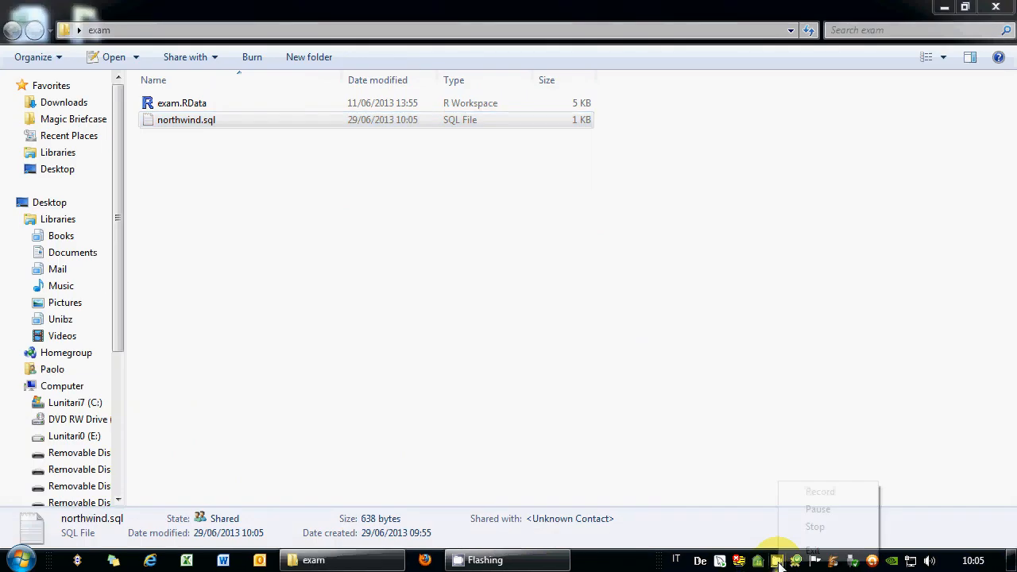
click(814, 527)
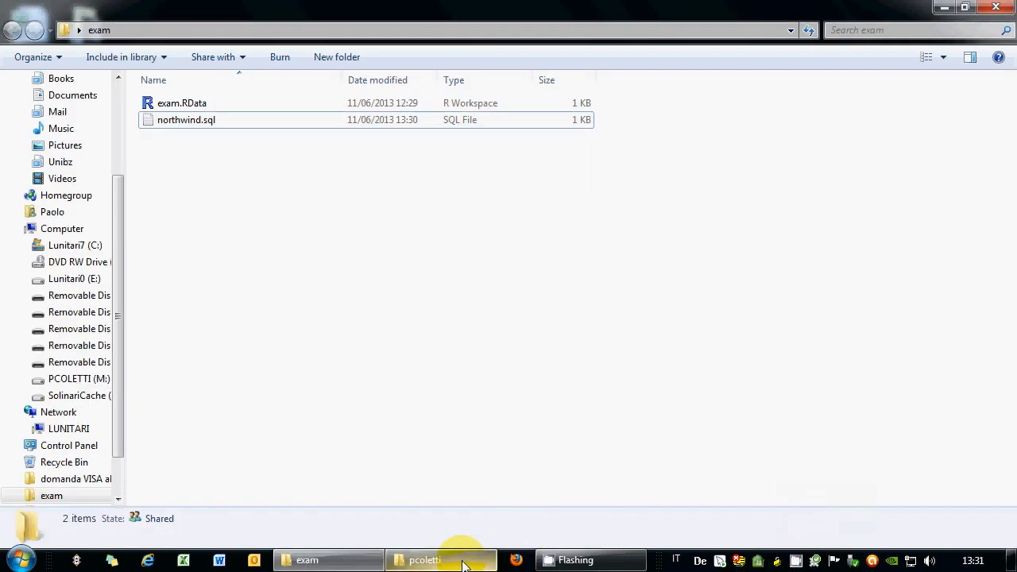
mouse_move(465, 556)
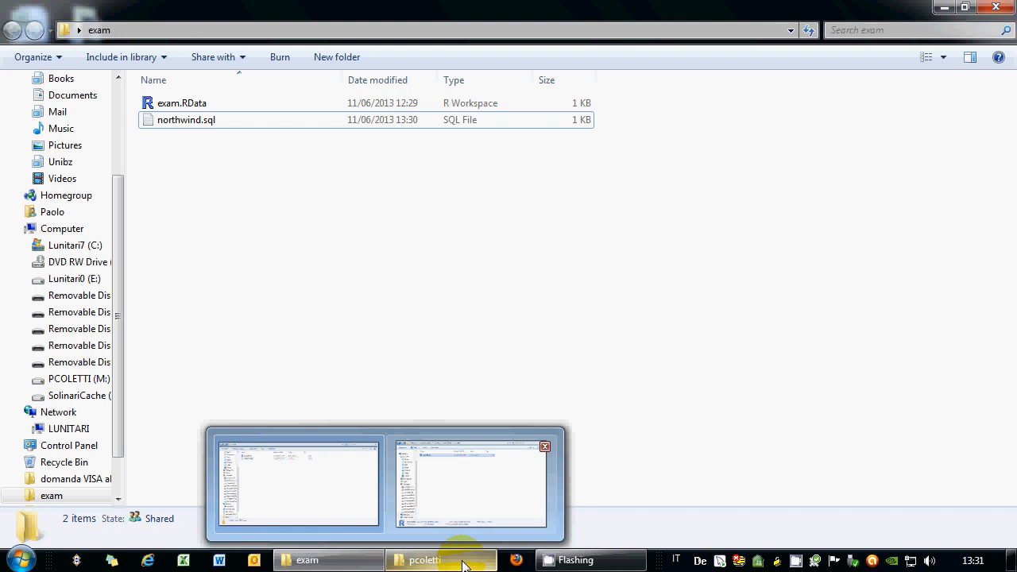
Step: Start R i386 2.15.2 and load the Rcmdr package to bring up R Commander
click(9, 552)
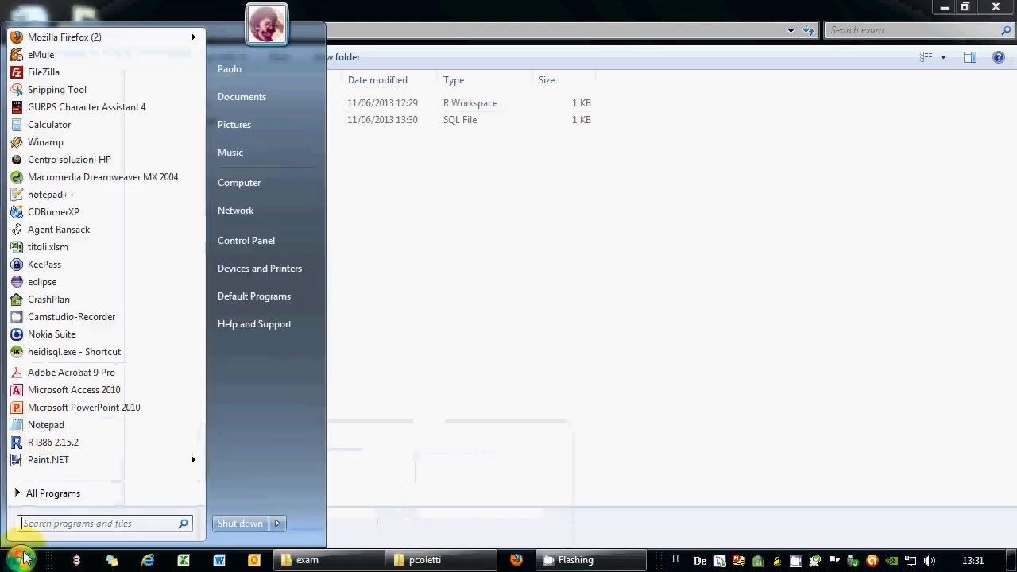
click(50, 445)
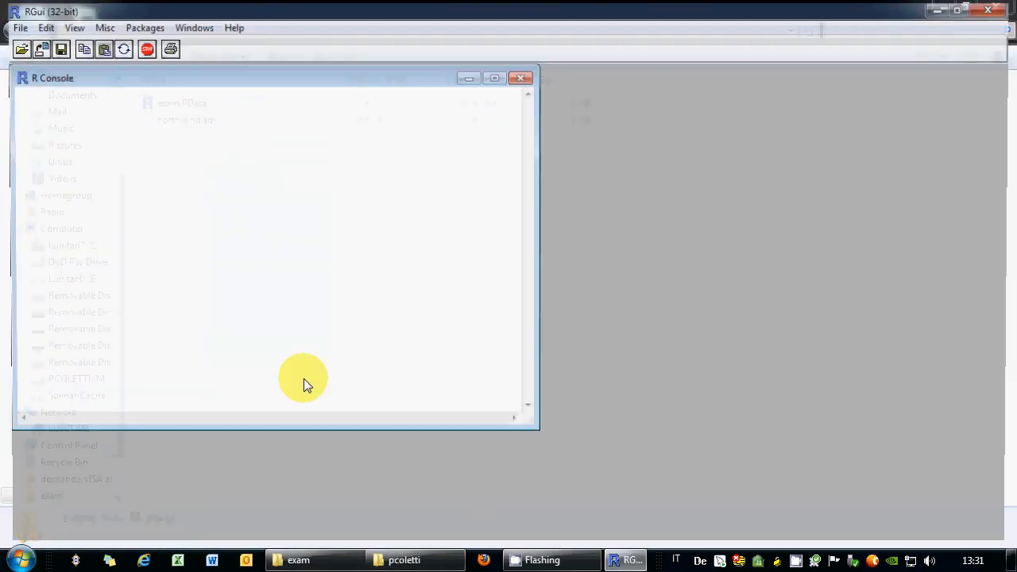
click(140, 25)
click(159, 44)
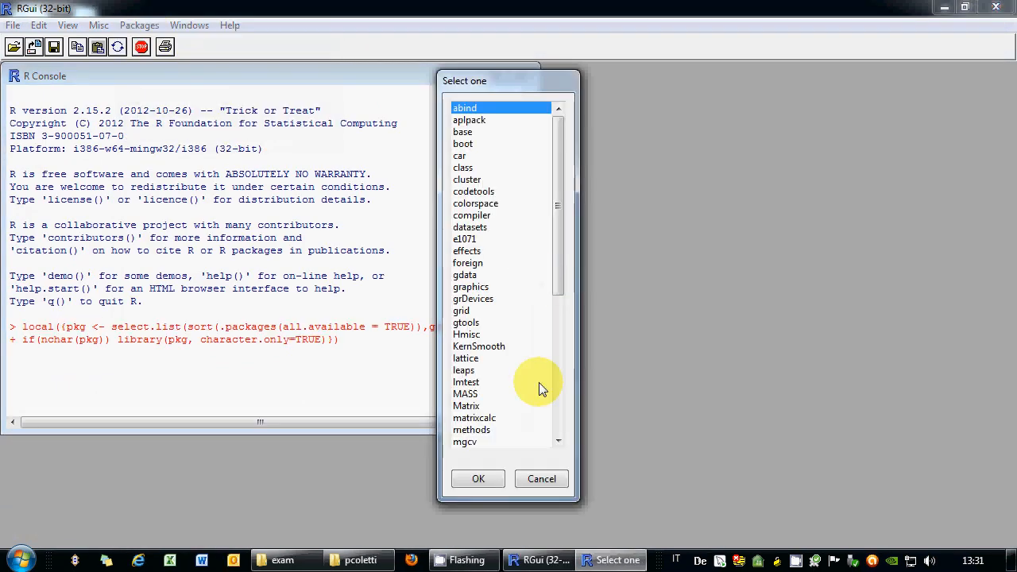
drag(555, 290, 556, 373)
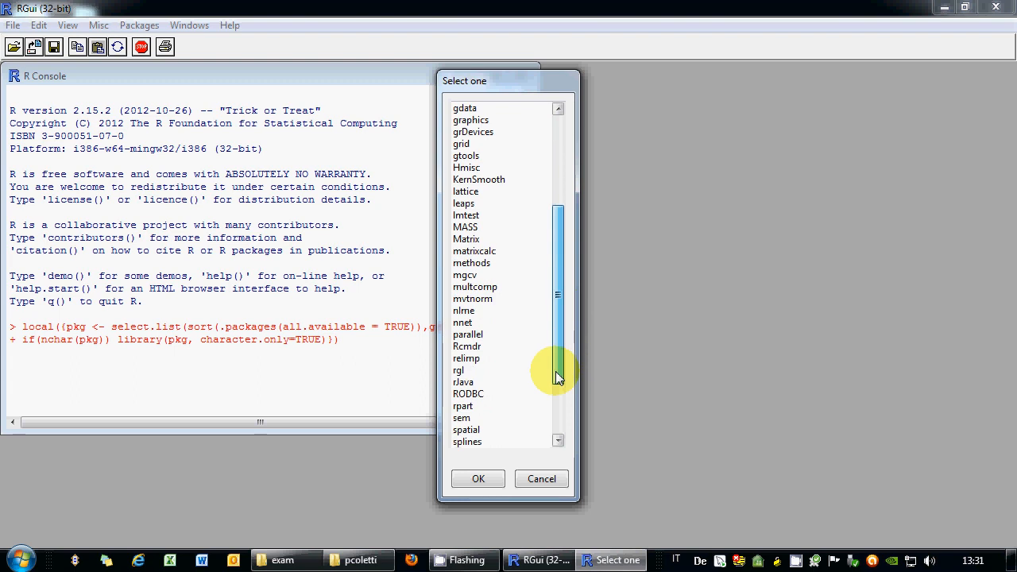
click(484, 348)
double_click(484, 350)
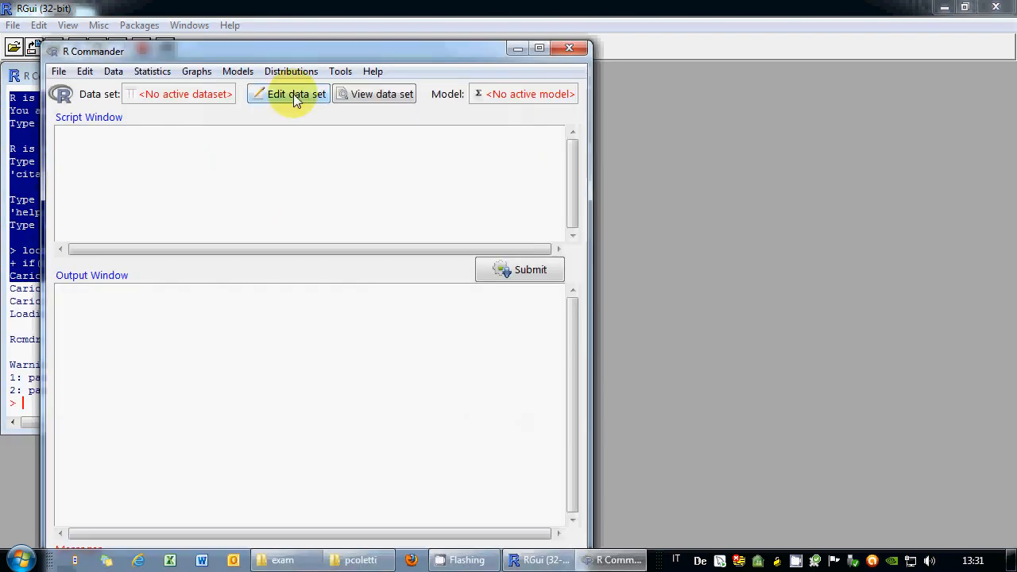
Step: Change R Commander's working directory to the exam folder on the Desktop
drag(274, 49, 515, 30)
click(299, 53)
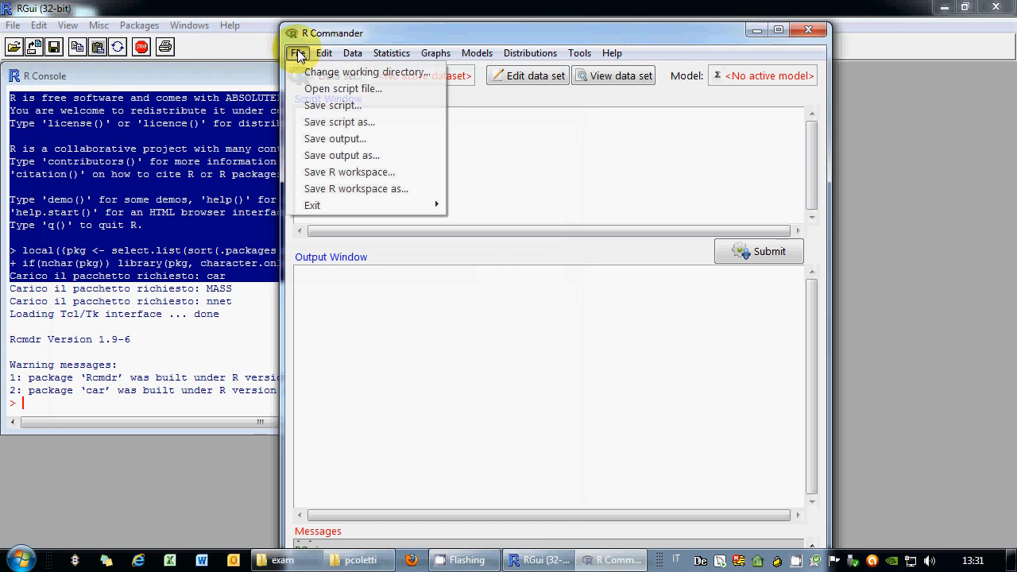
click(322, 69)
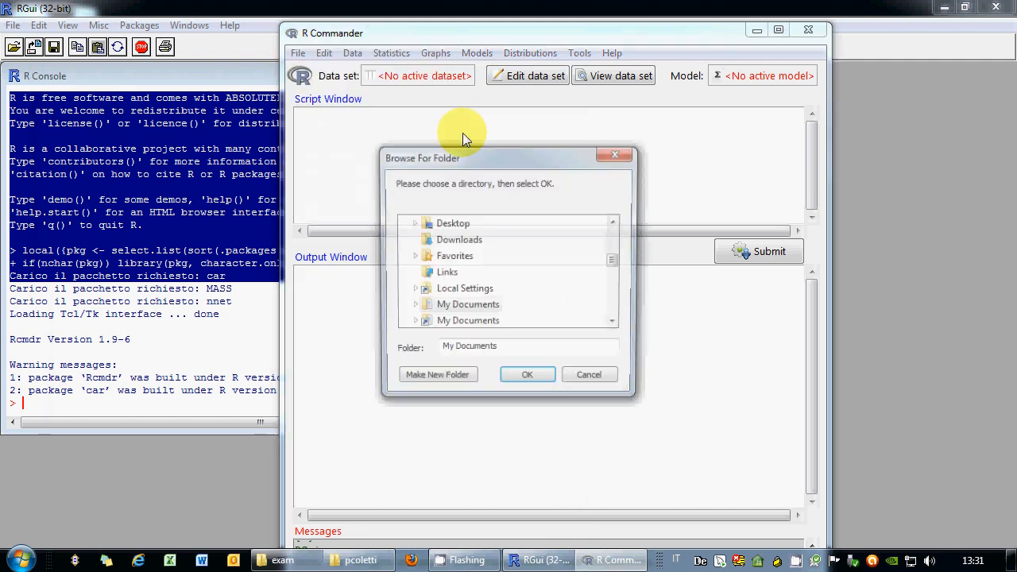
click(413, 222)
click(449, 258)
click(529, 380)
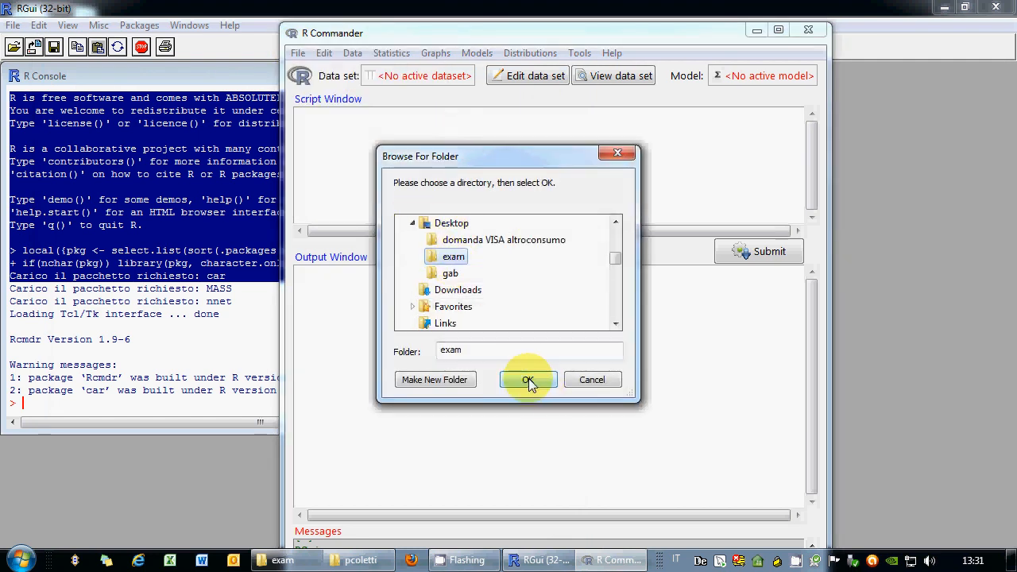
Step: Remove the empty first line of the script and start a new line after the setwd command
click(451, 116)
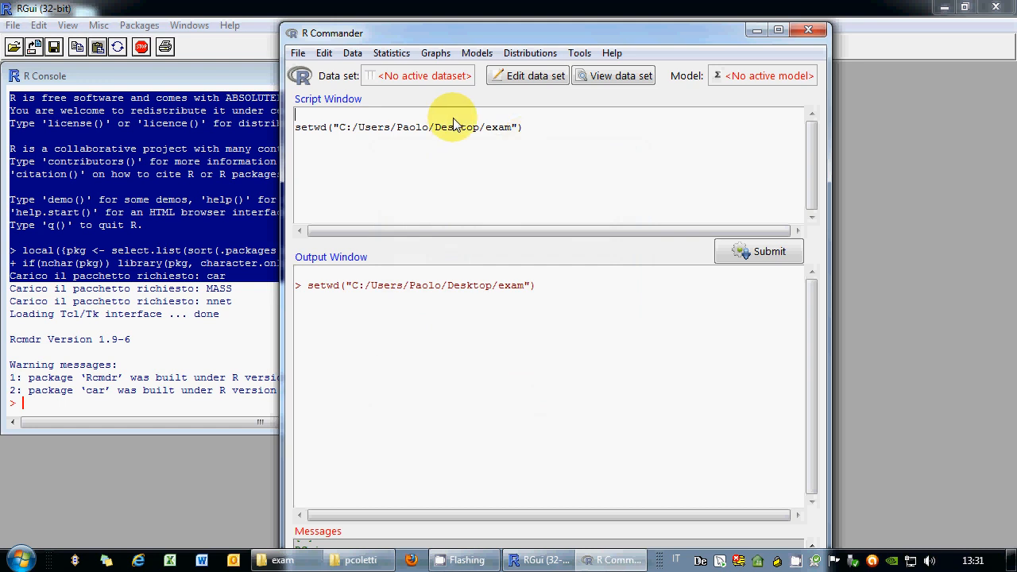
key(Delete)
click(552, 117)
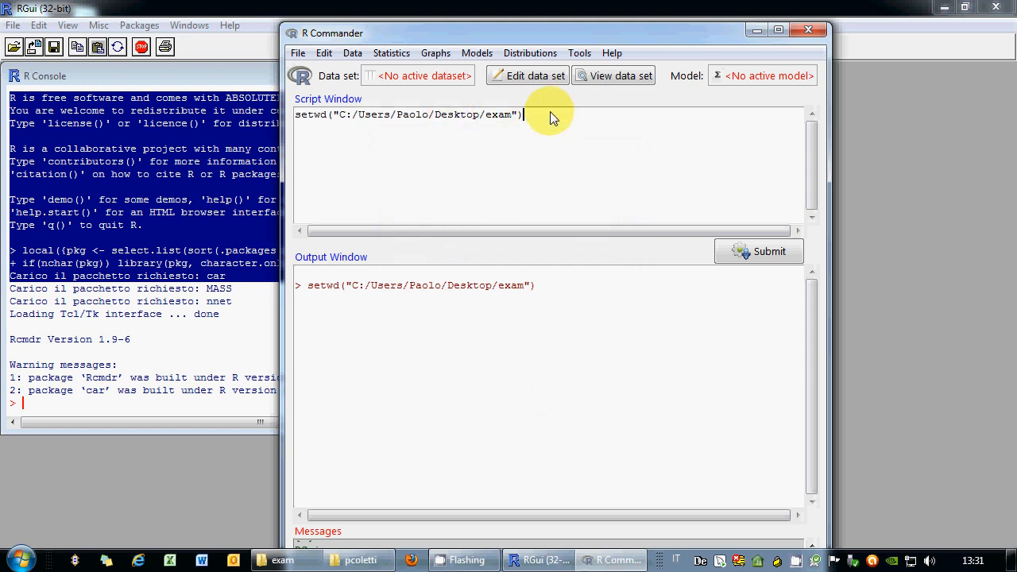
key(Return)
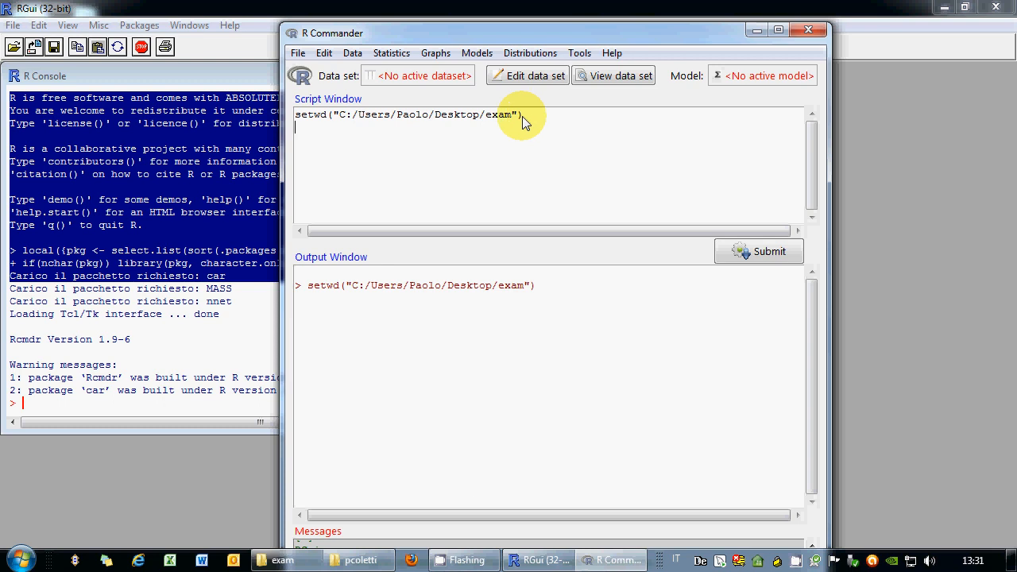
click(354, 53)
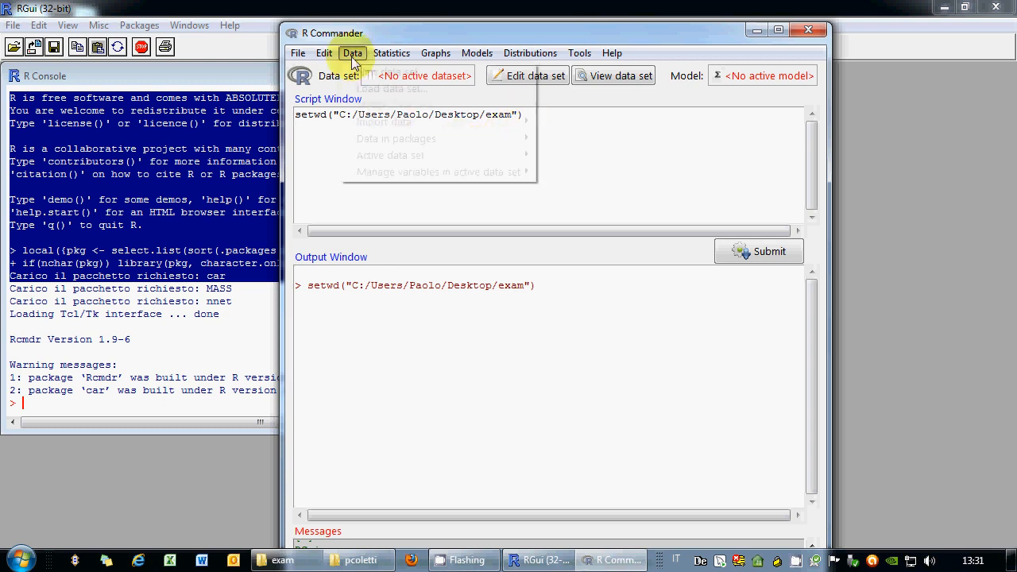
mouse_move(391, 53)
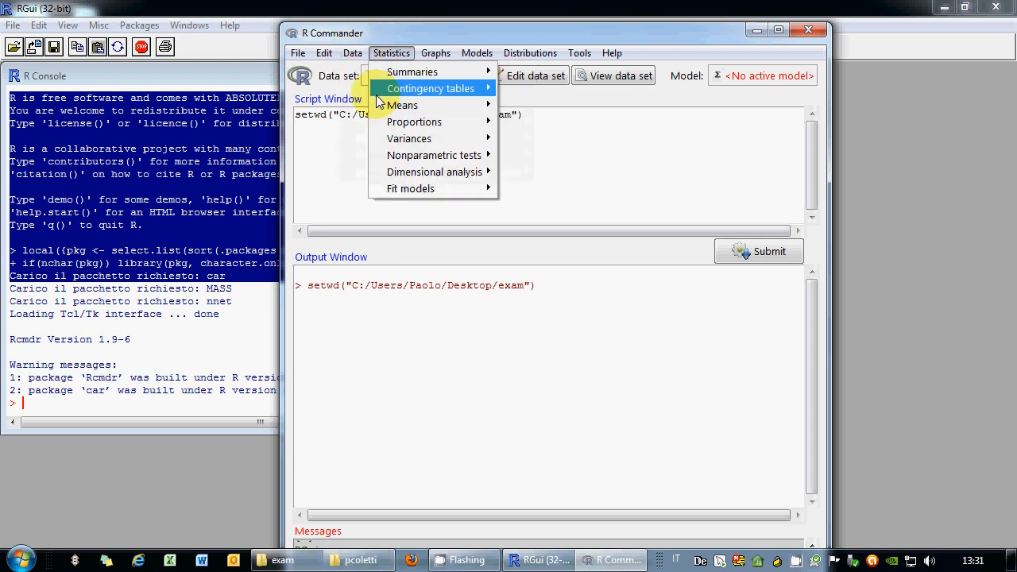
click(347, 125)
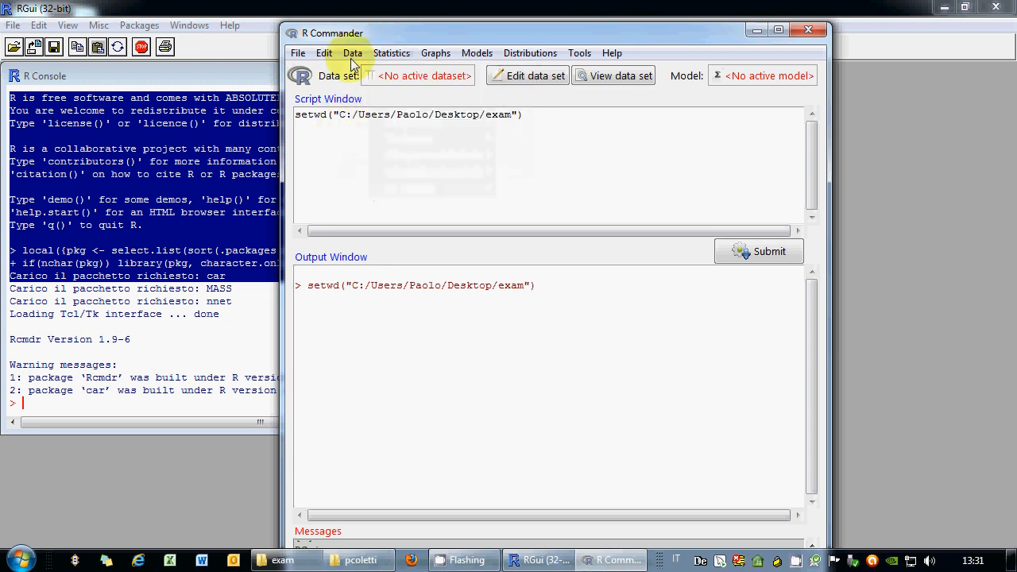
Step: Save the script as exam.R in the exam folder
click(300, 53)
mouse_move(343, 45)
mouse_move(298, 52)
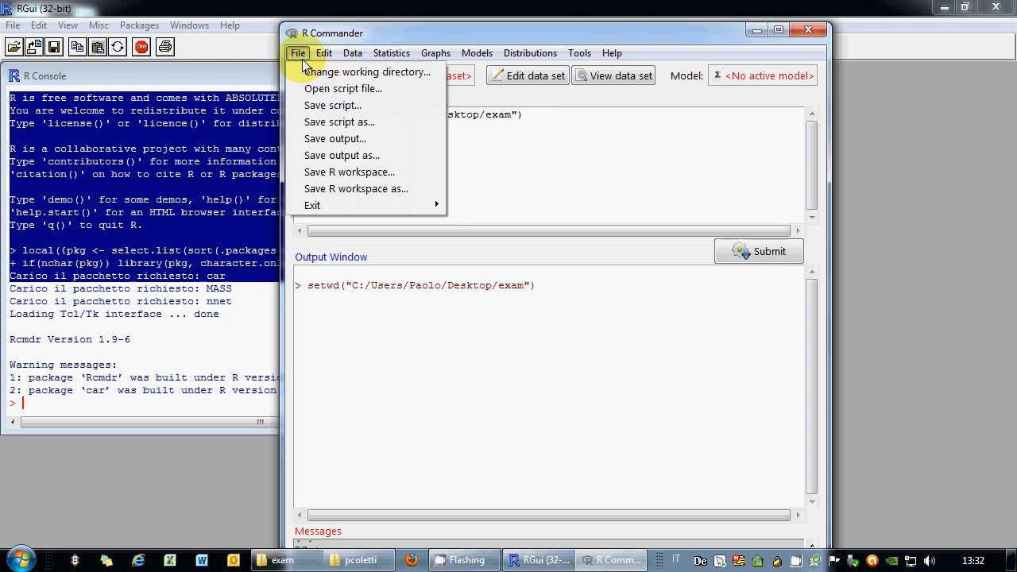
click(330, 123)
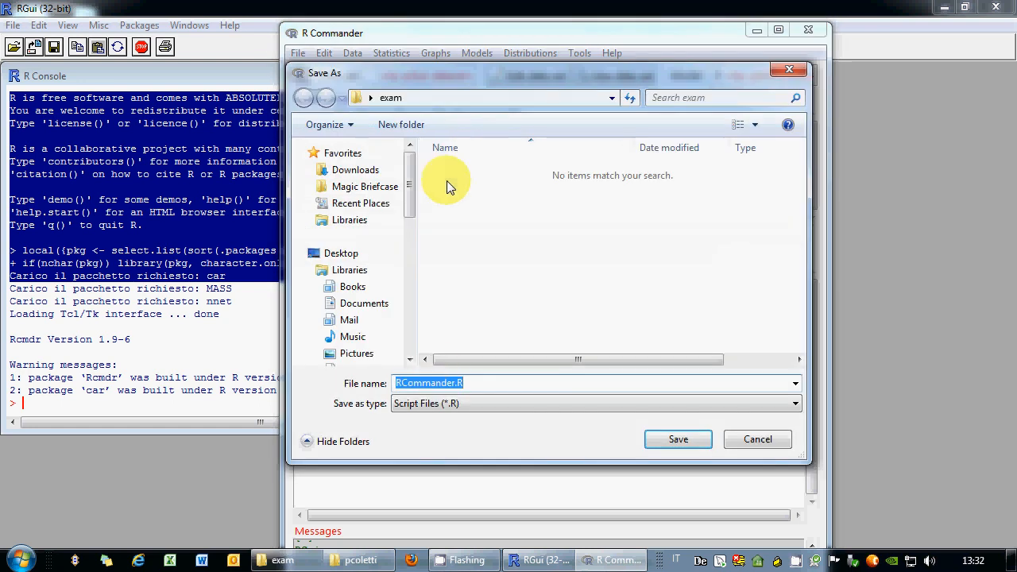
drag(456, 384, 351, 384)
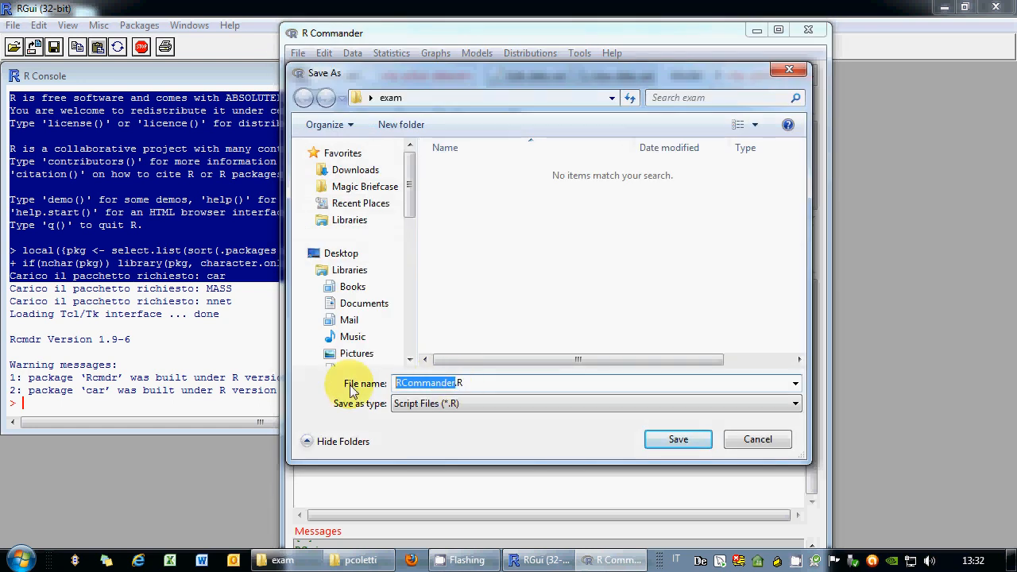
text(exam)
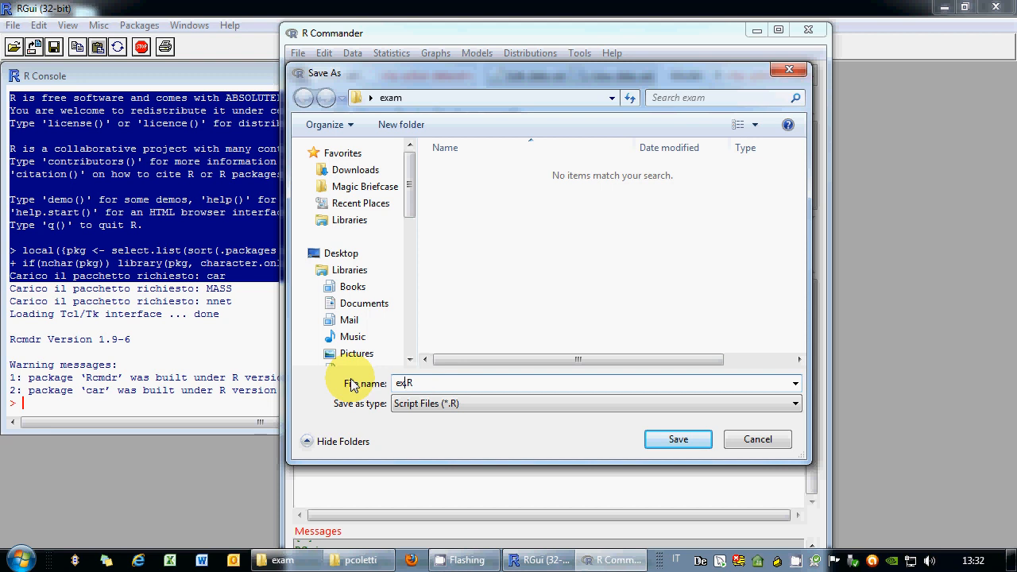
click(678, 440)
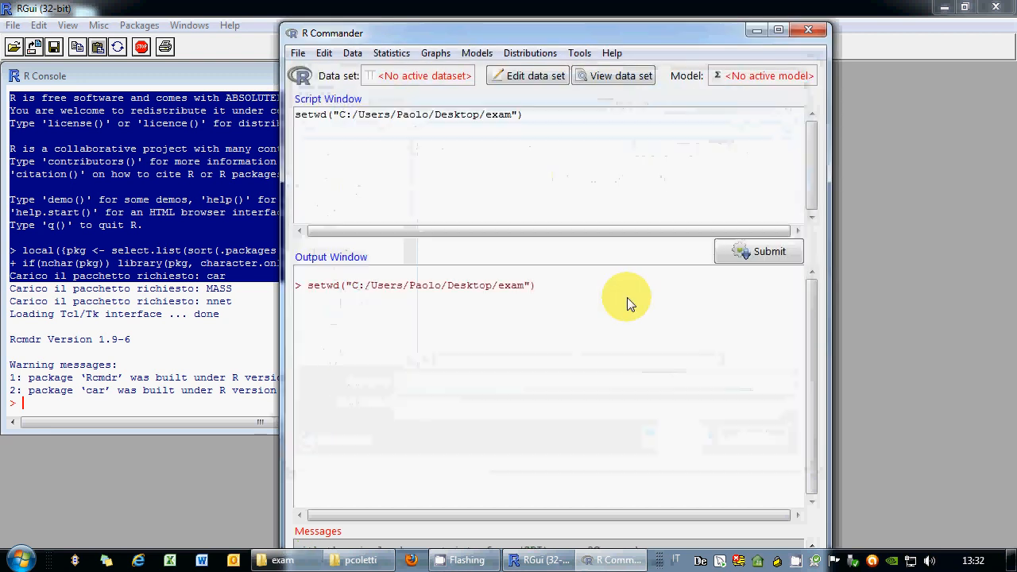
Step: Load the exam.RData workspace from the exam folder through the main R console window
click(300, 55)
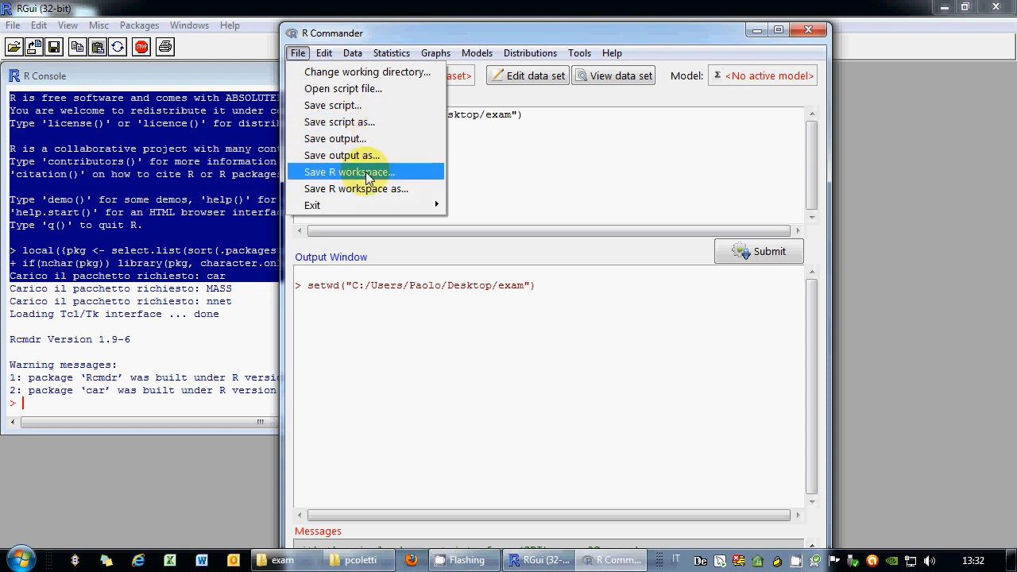
click(218, 27)
click(58, 412)
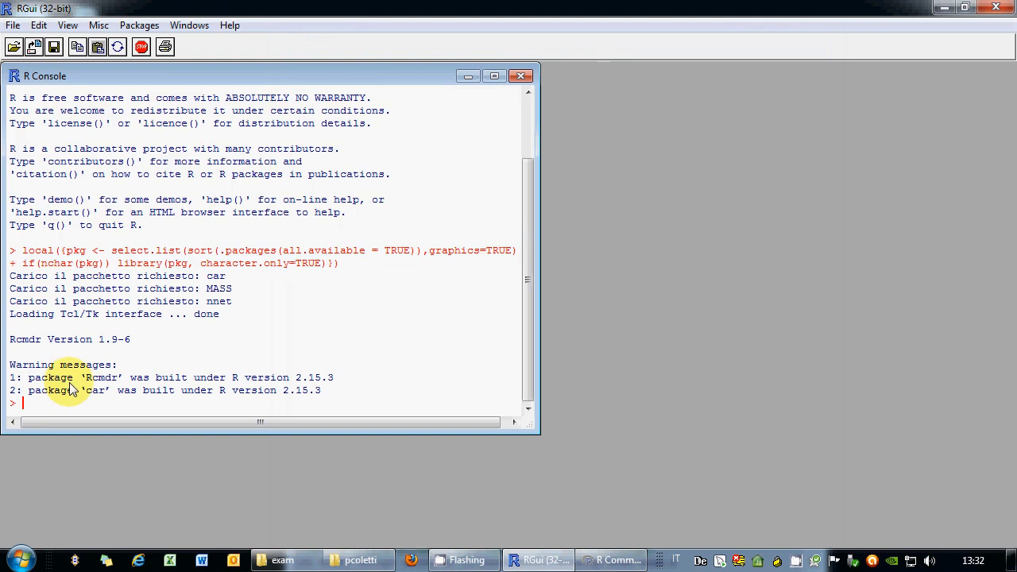
click(12, 23)
click(43, 120)
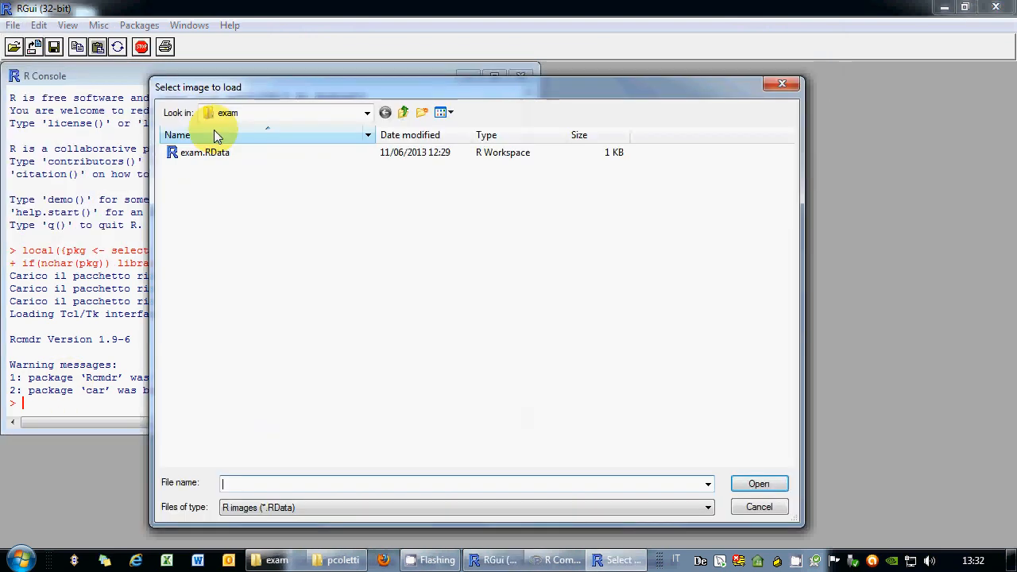
click(234, 153)
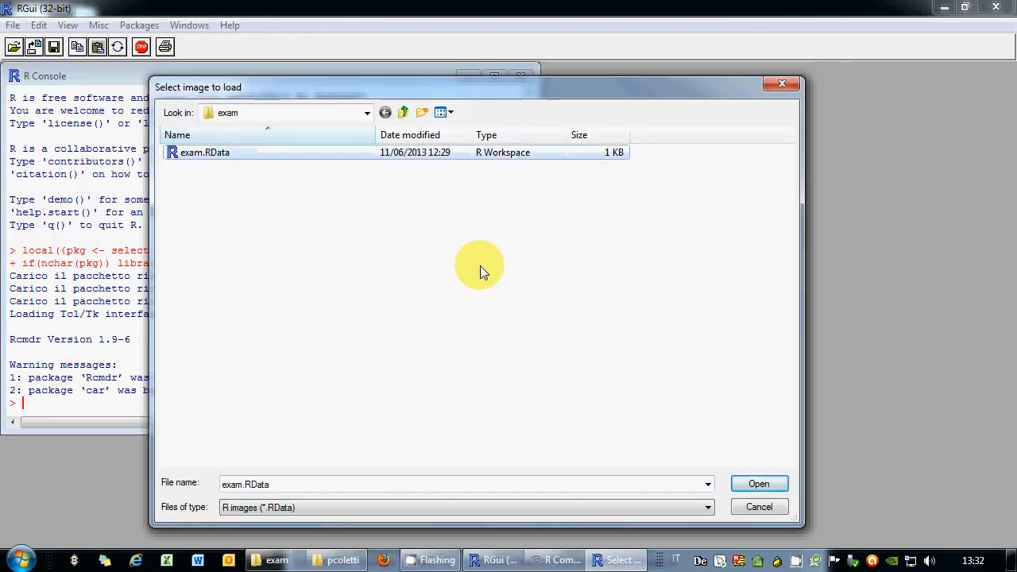
click(768, 486)
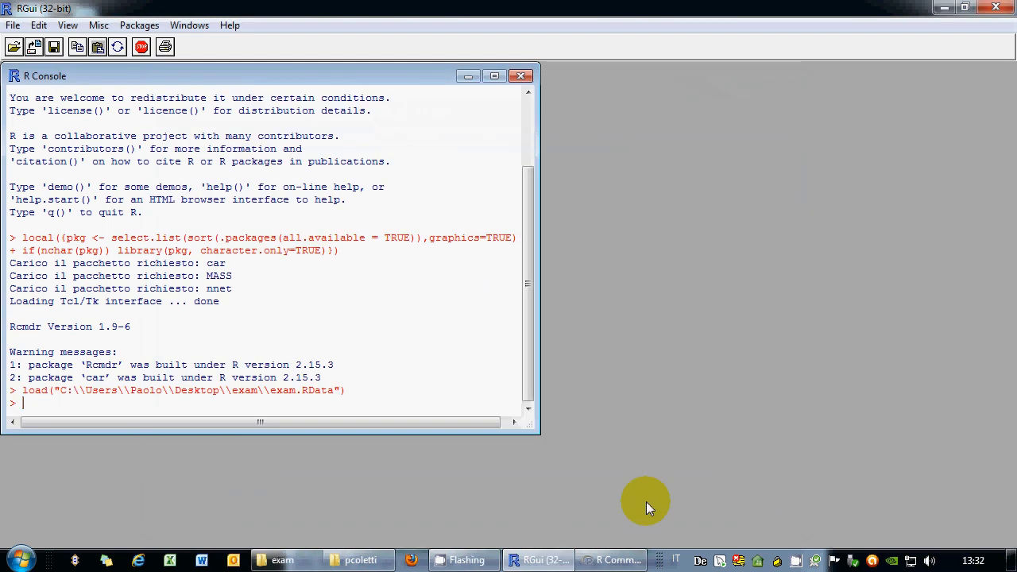
Step: Back in R Commander, add and run A <- 1:100 in the script, then display vector A
click(598, 562)
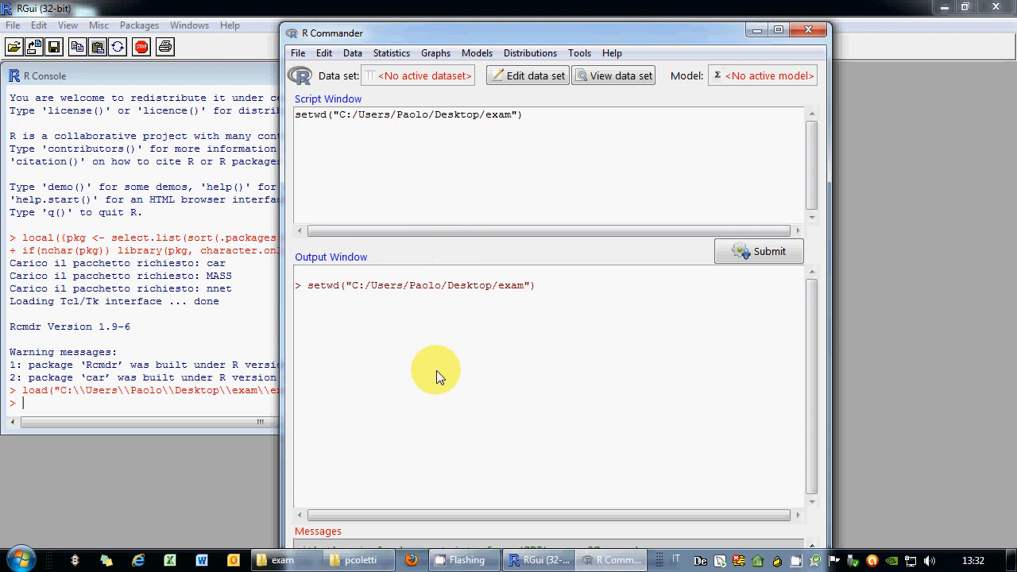
text(A <- )
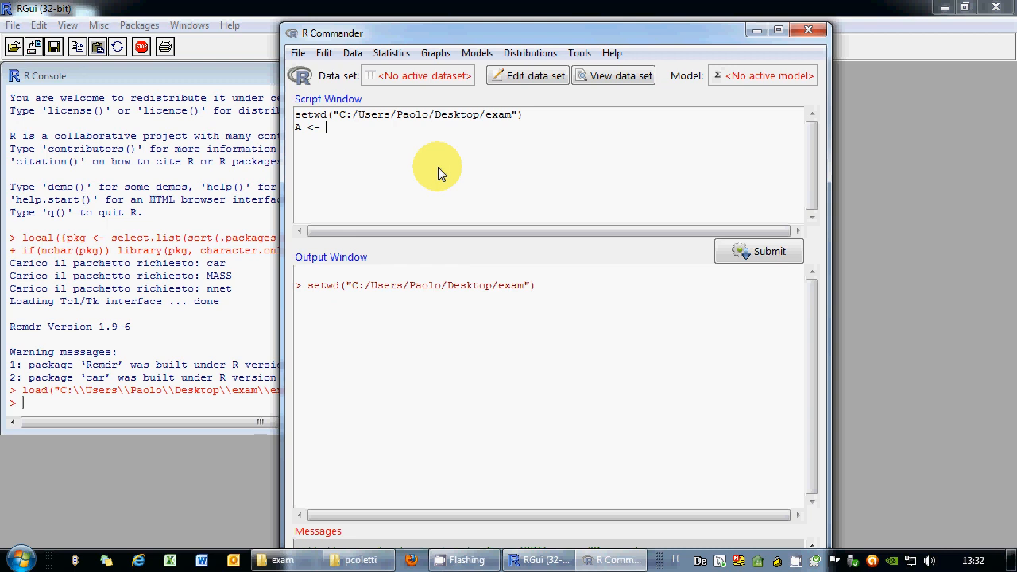
text(1:100)
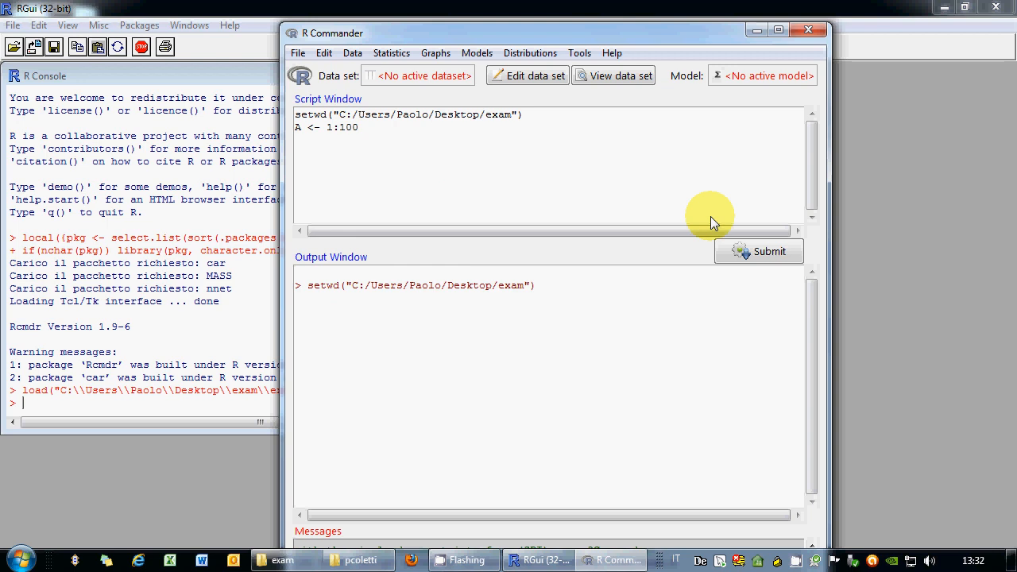
click(759, 253)
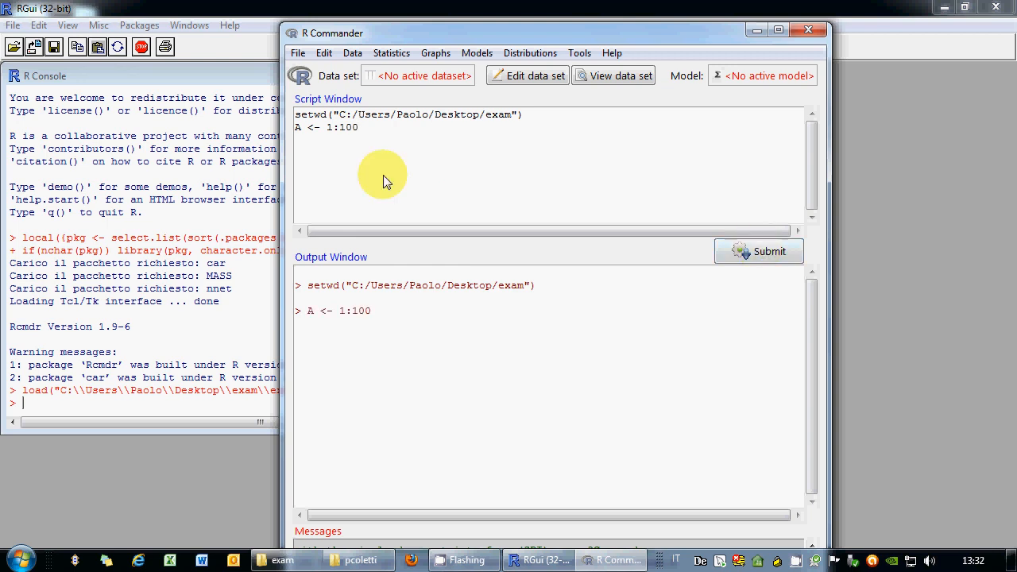
click(390, 148)
text(A)
click(759, 252)
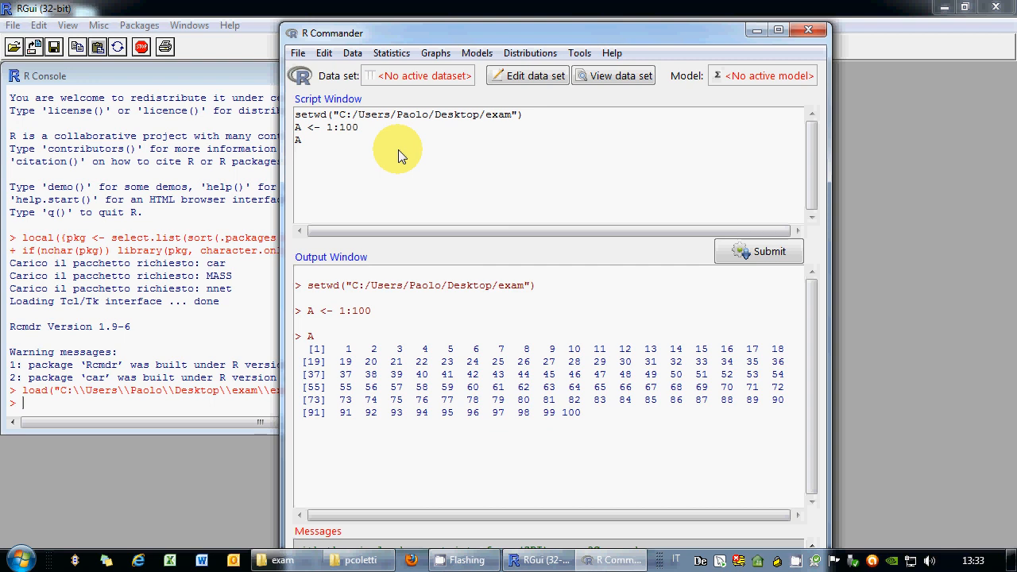
Step: Try to turn A's values from 20 to 30 into missing values by running A(A>=20 & A<=30) <- NA
text(A <-)
text( A)
text(()
key(BackSpace)
key(BackSpace)
text(()
text(A)
text(<20 AND)
key(BackSpace)
key(BackSpace)
key(BackSpace)
text(& >)
key(BackSpace)
text(>=)
key(BackSpace)
text(A<=30) <- NA)
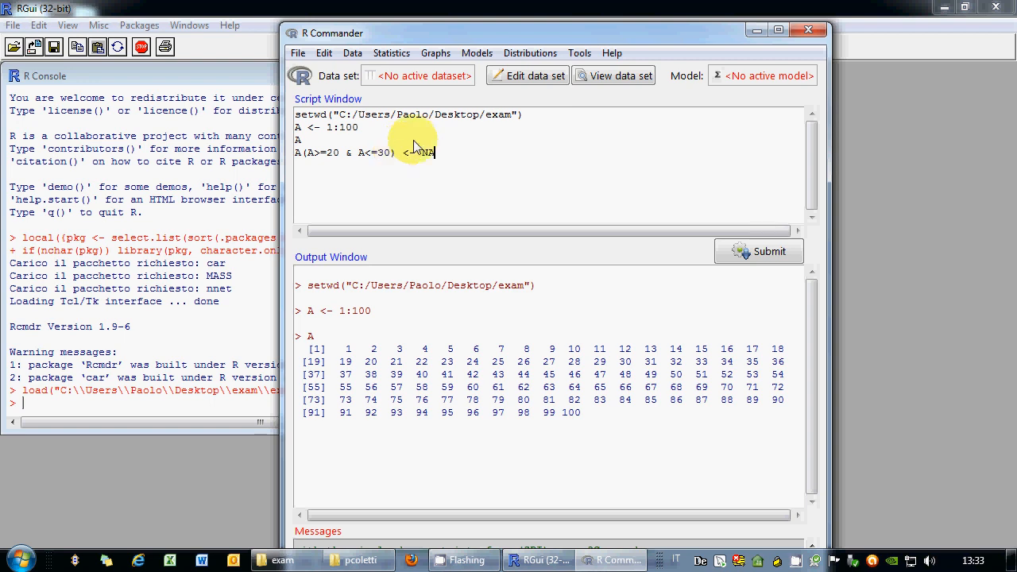
click(759, 252)
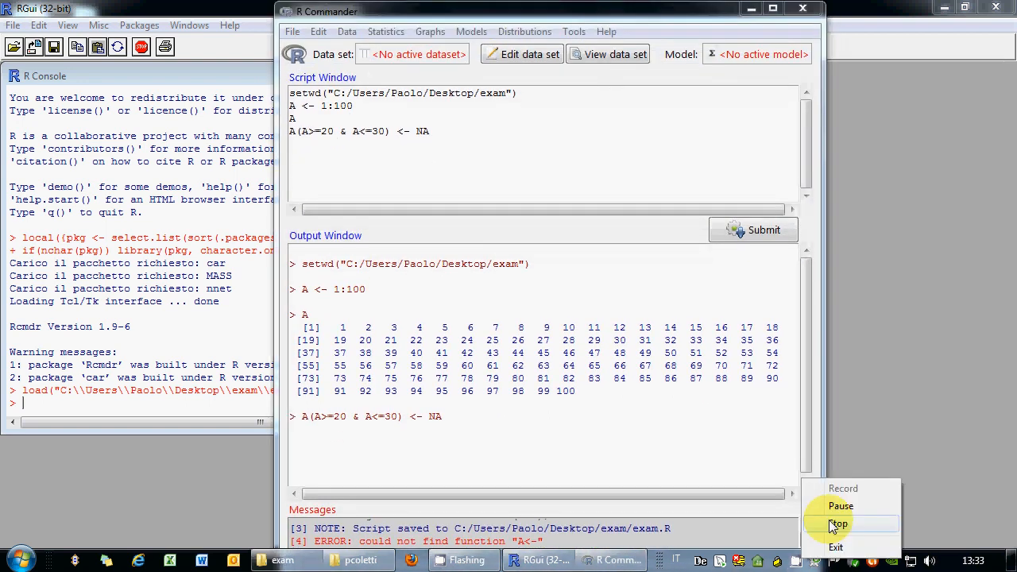
click(833, 506)
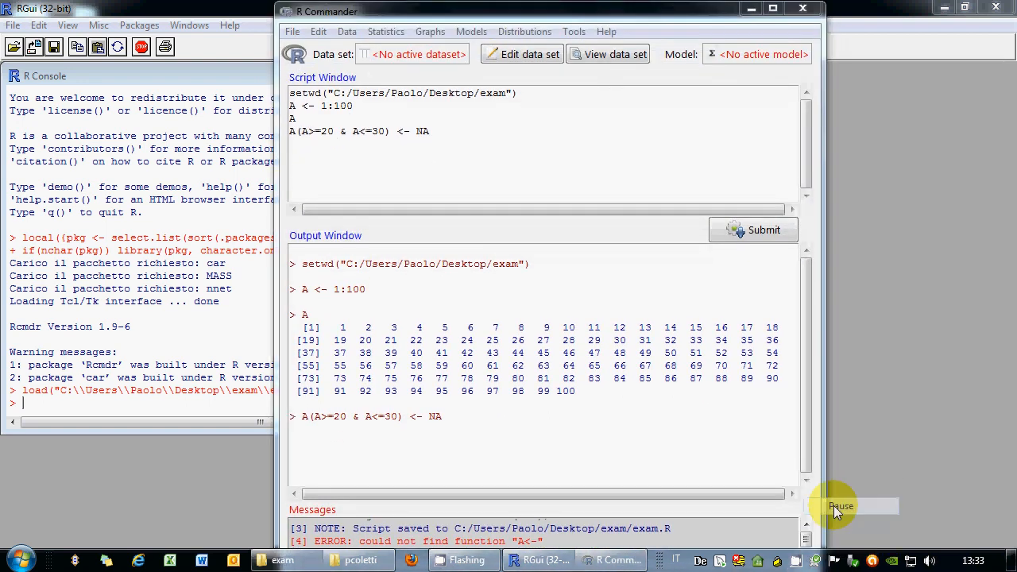
Step: Correct the line to A[A>=20 & A<=30] <- NA with square brackets, run it and display A again
click(339, 147)
drag(302, 133, 298, 132)
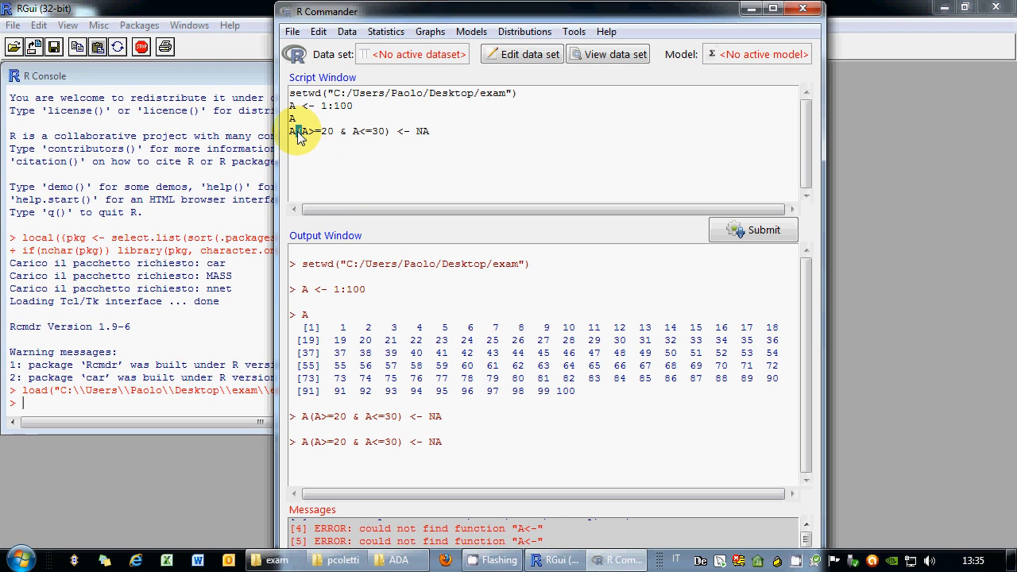
text([)
key(Right)
key(Right)
key(Right)
key(Right)
key(Right)
key(Right)
key(Right)
key(Right)
key(Right)
key(Right)
key(Right)
key(Right)
key(Right)
text(])
key(Delete)
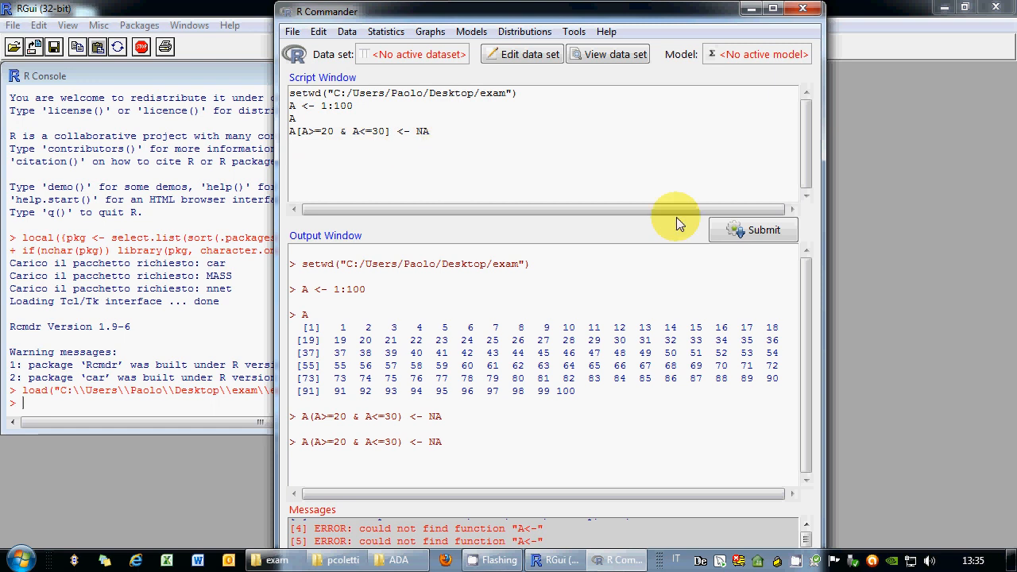
click(739, 228)
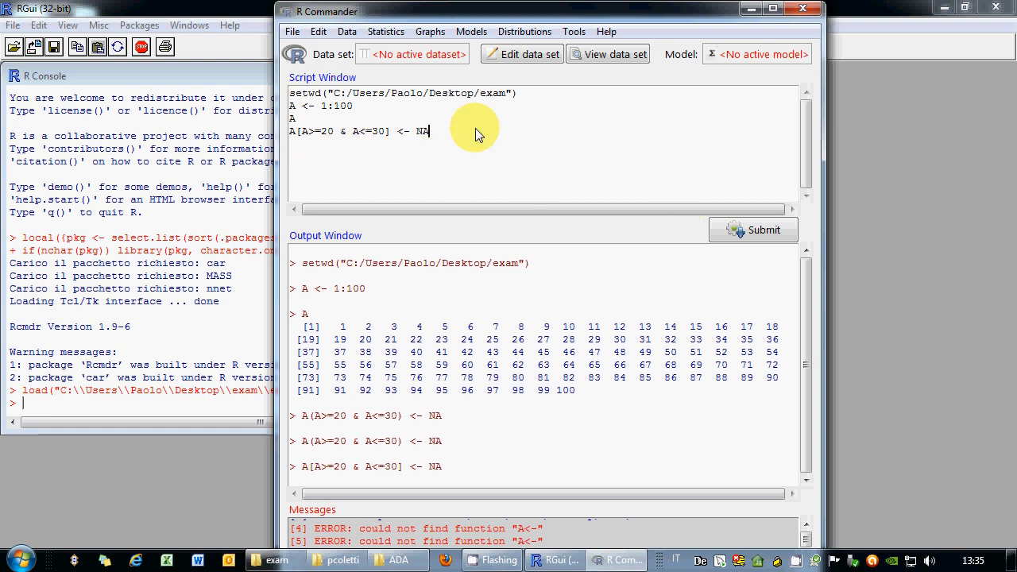
key(Return)
text(A)
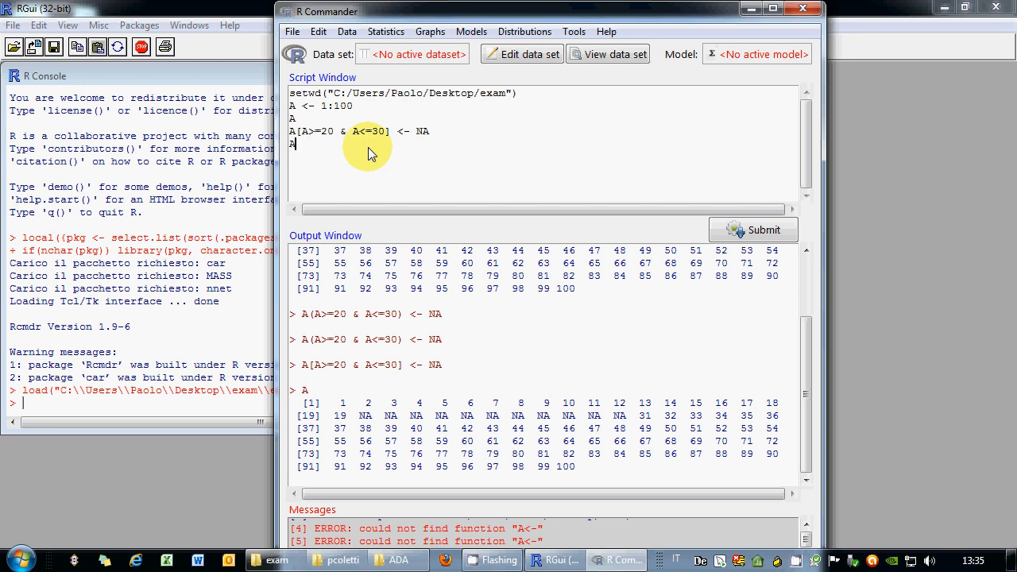
Step: Save the R workspace over the existing exam.RData in the exam folder
click(292, 31)
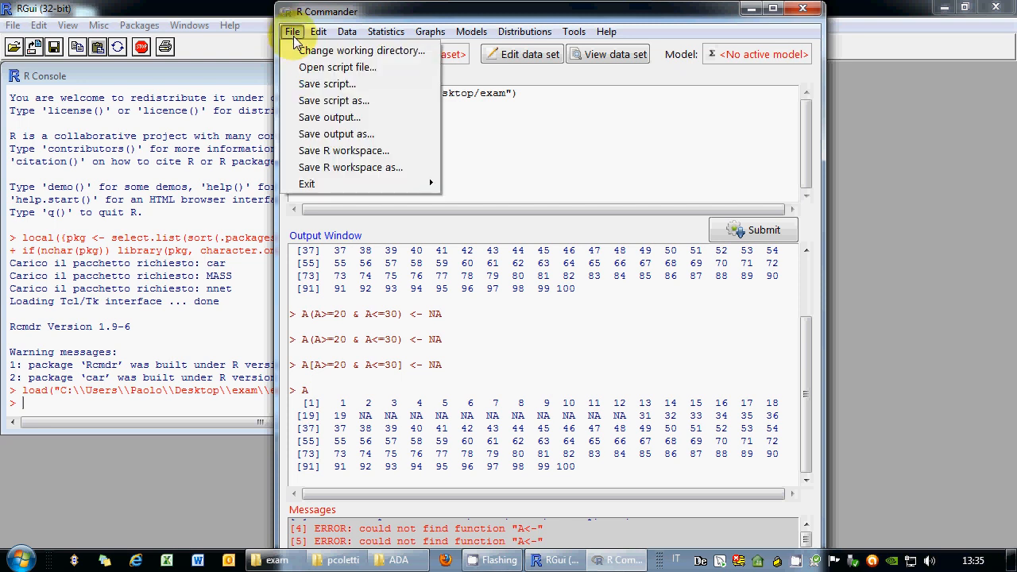
click(340, 165)
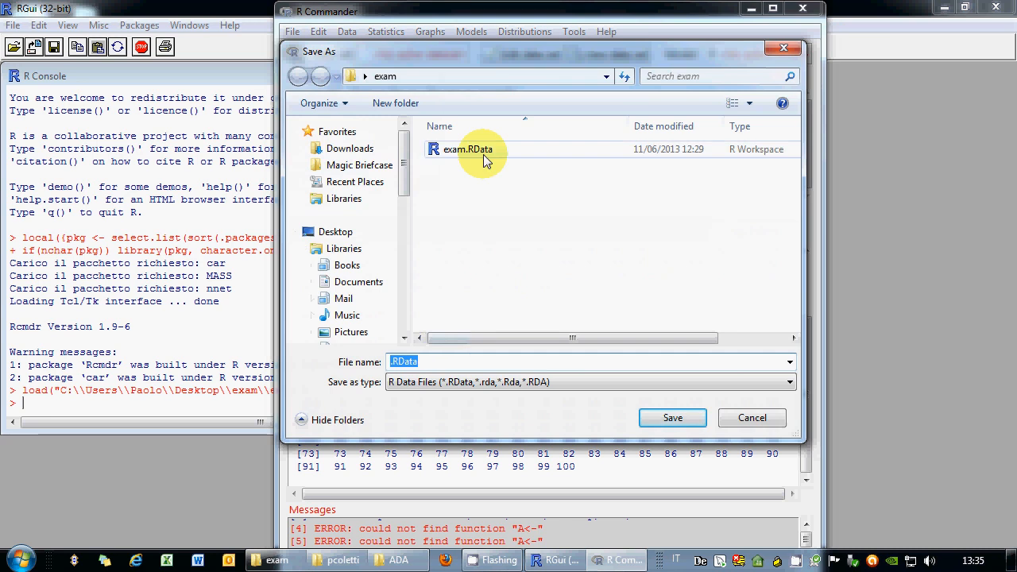
click(469, 149)
click(673, 417)
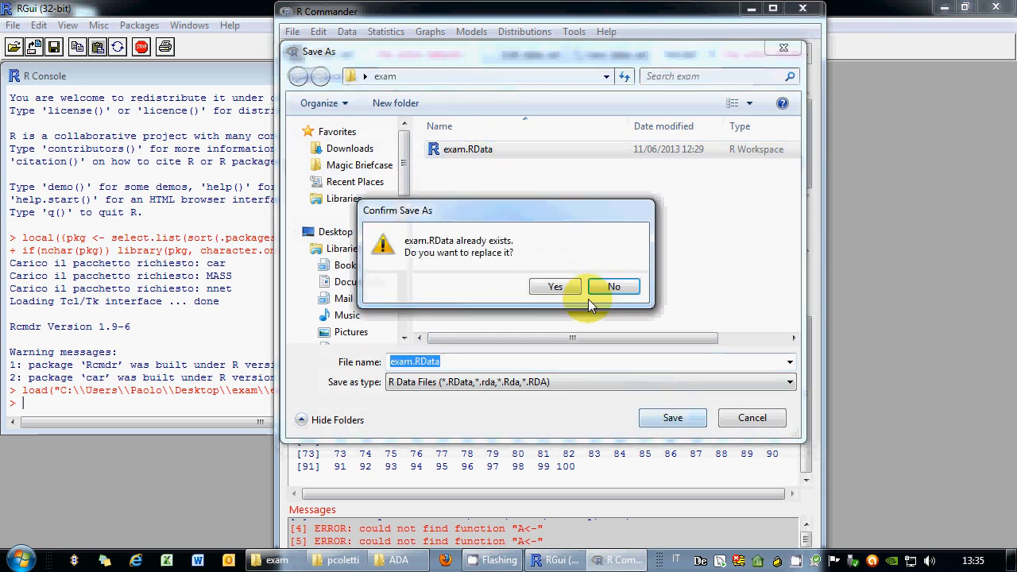
click(555, 286)
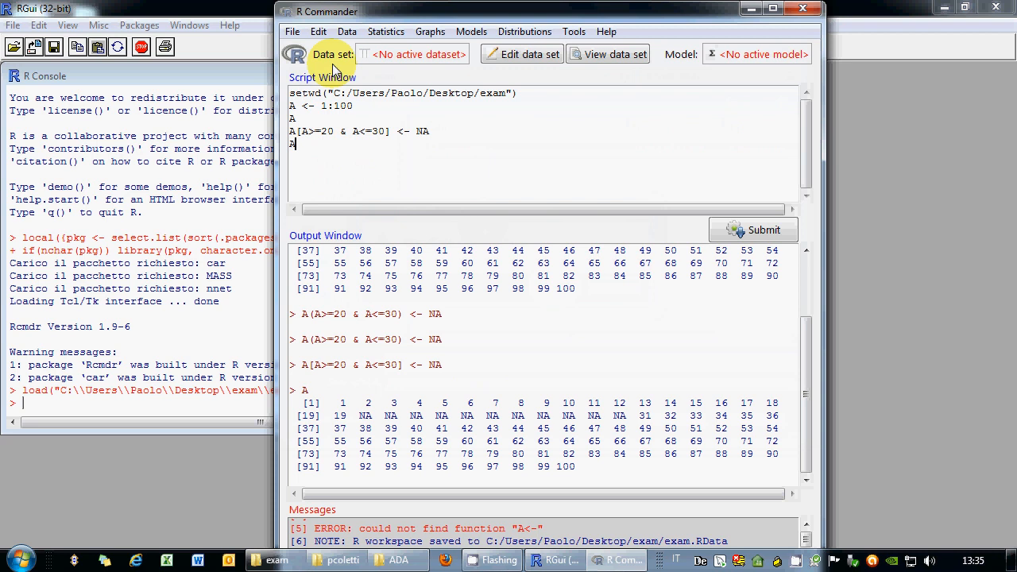
Step: Save the script over the existing exam.R in the exam folder, and start a new line at the script's end
click(292, 31)
click(351, 102)
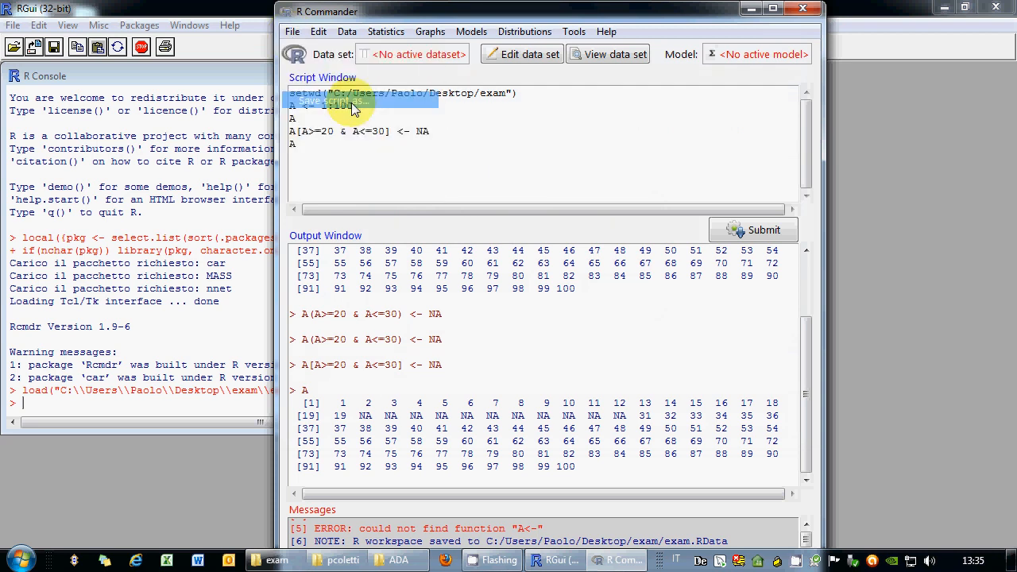
click(459, 151)
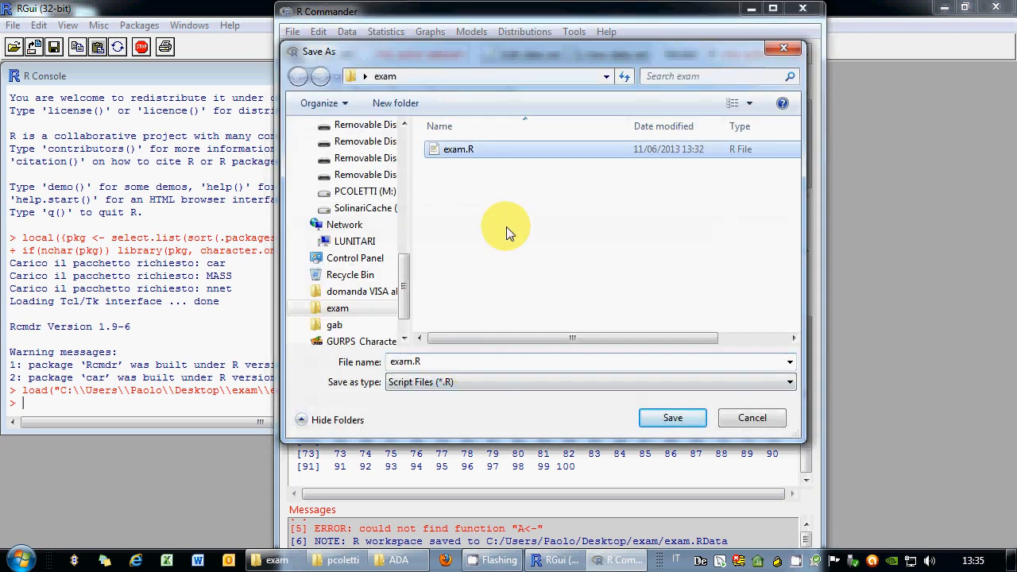
click(670, 417)
click(616, 284)
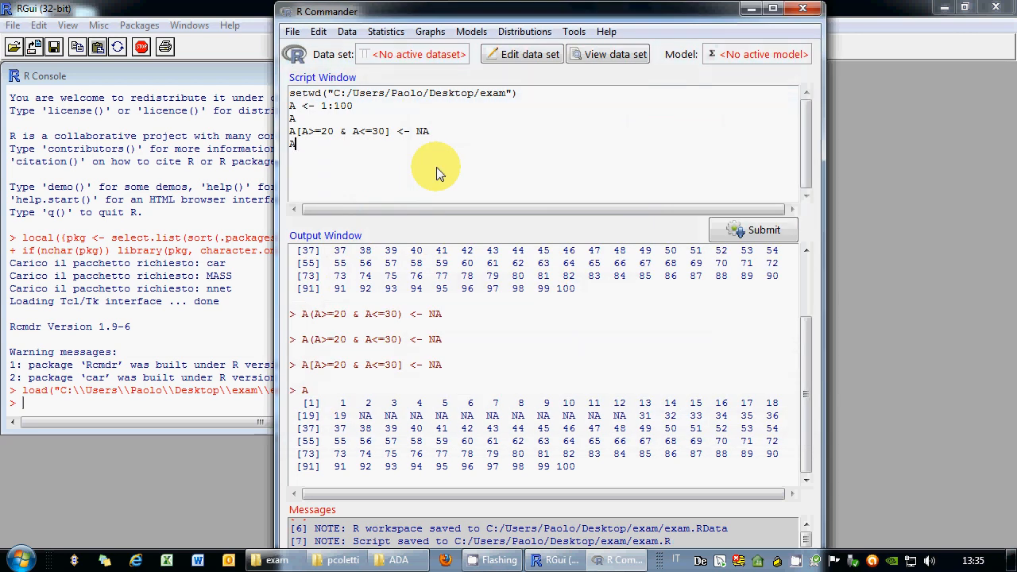
key(Return)
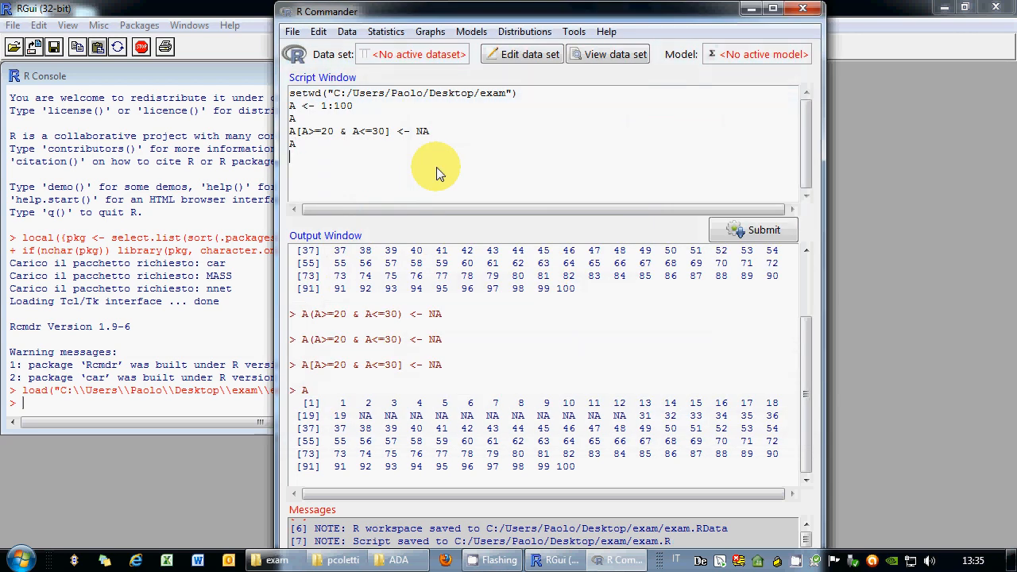
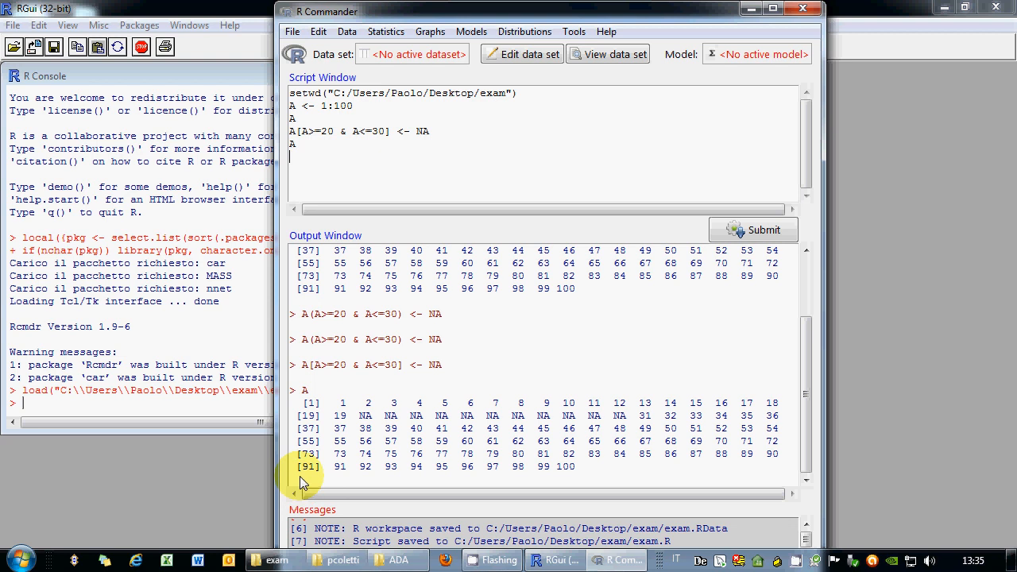
Step: Open the R.pptx lecture slides from the ADA folder in PowerPoint and display slide 9 about functions
click(393, 561)
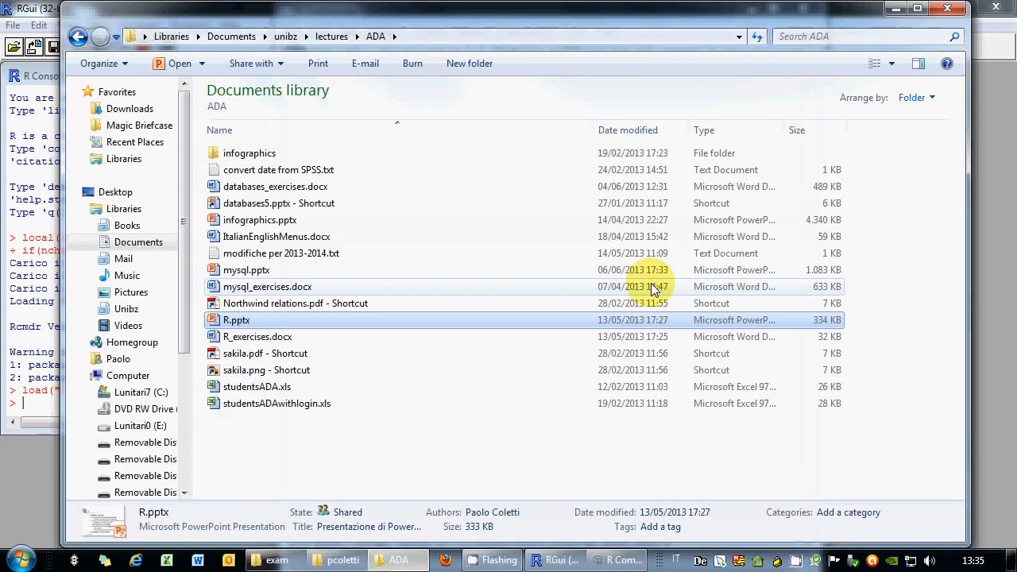
double_click(249, 321)
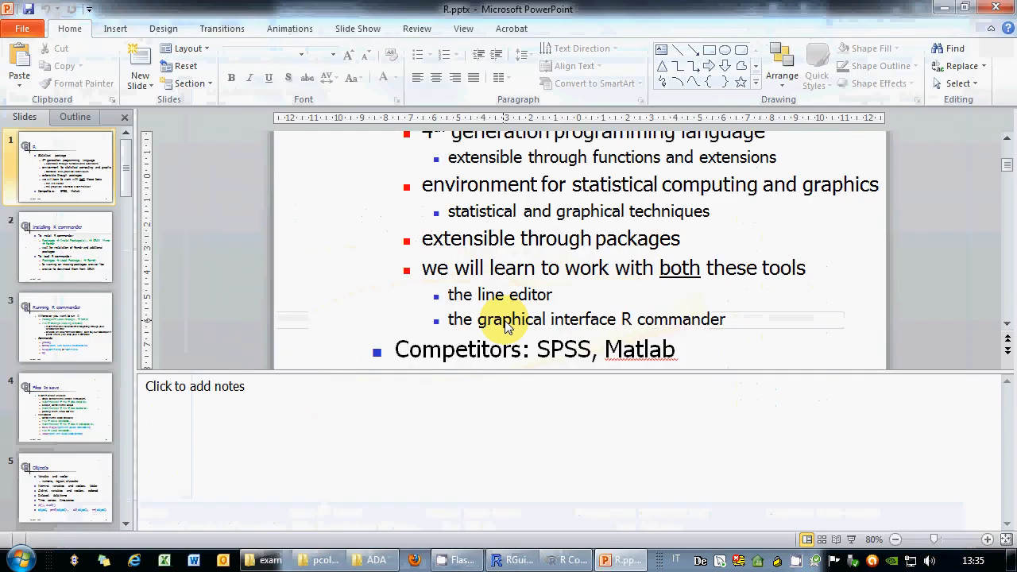
click(87, 409)
click(125, 523)
click(126, 524)
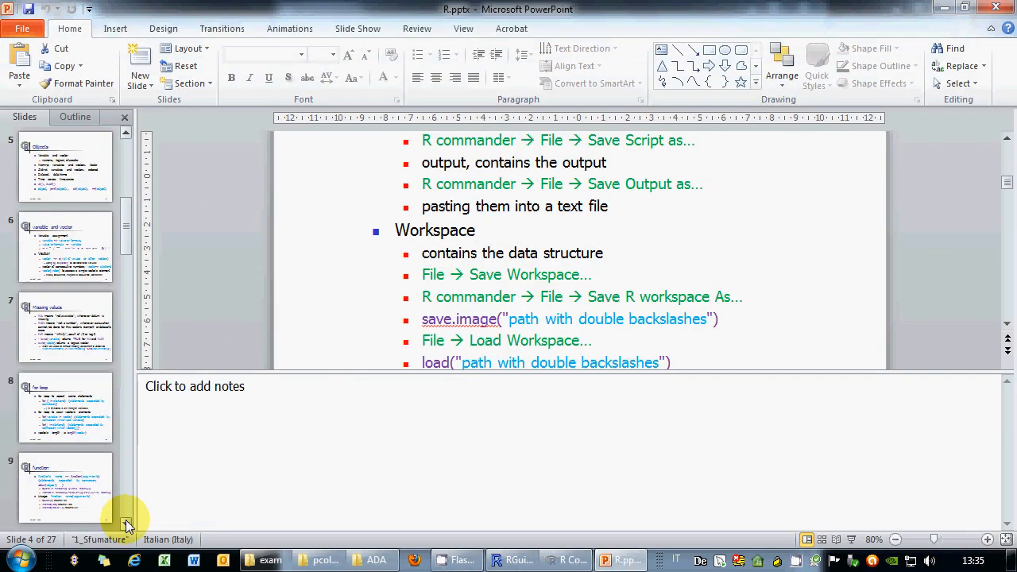
click(125, 521)
click(68, 327)
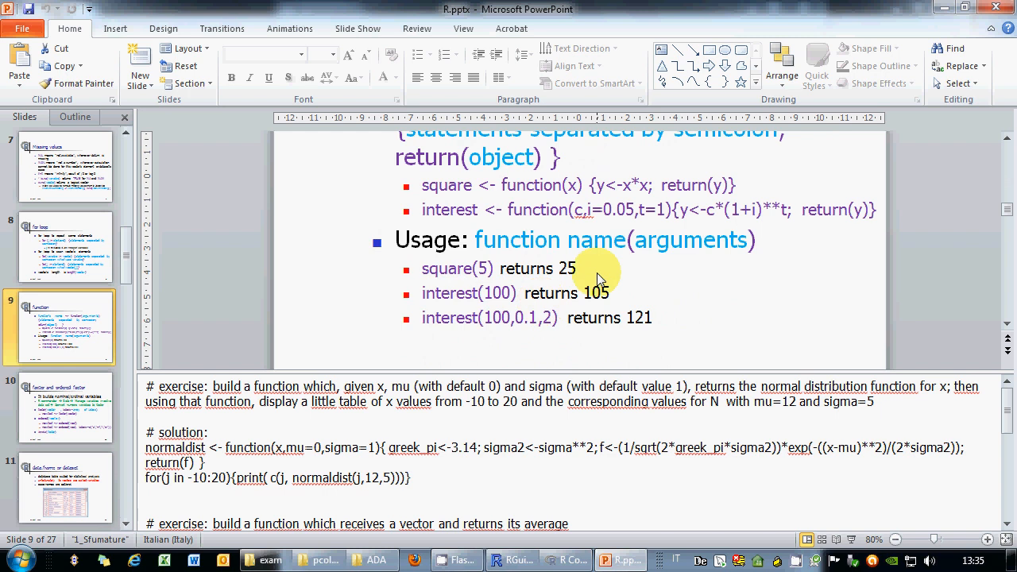
Step: Copy the opening "square <- function(x) {" from the PowerPoint slide into a new last line of the R Commander script
scroll(597, 278, up, 1)
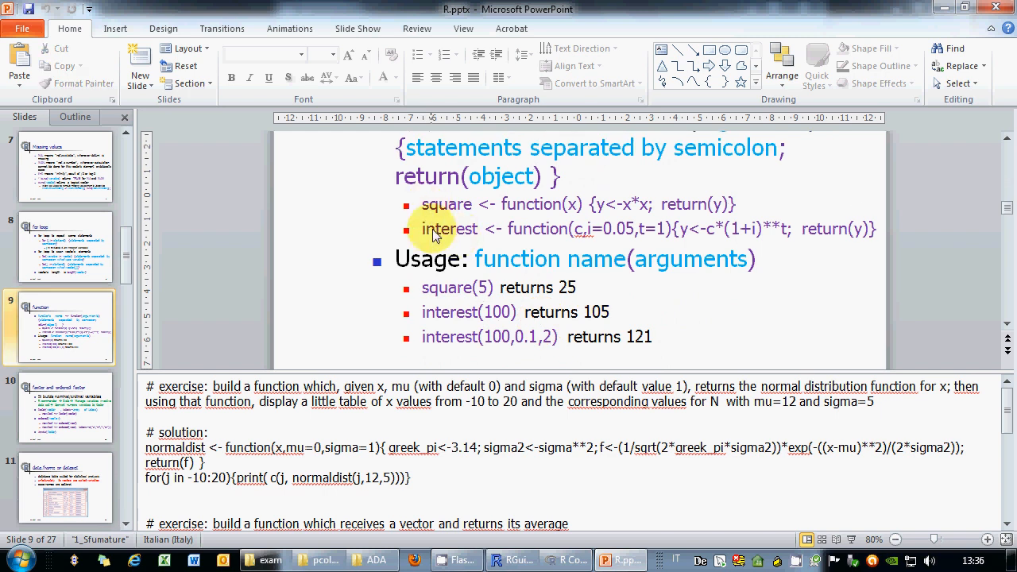
drag(428, 212, 601, 205)
key(ctrl+c)
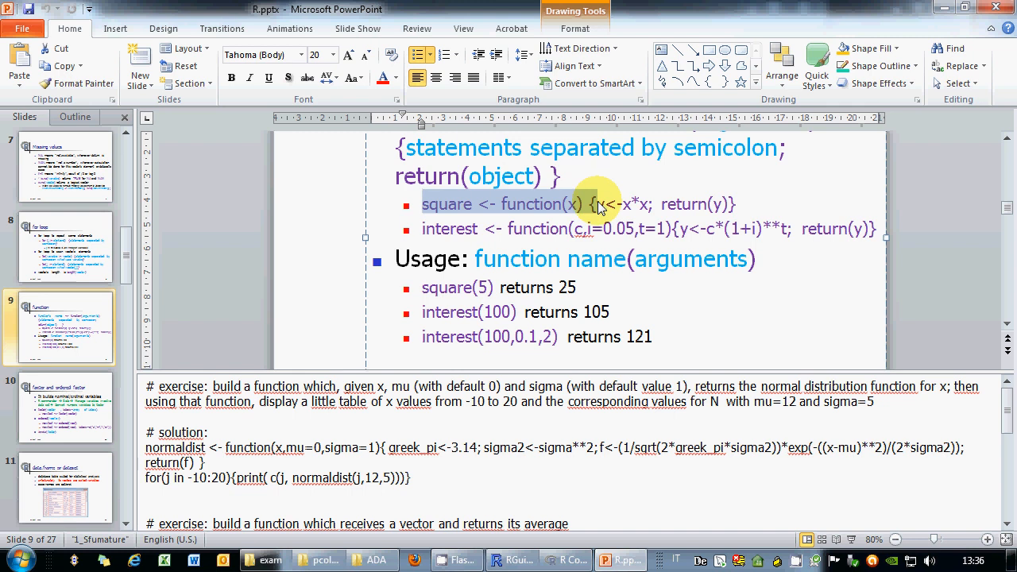
click(509, 560)
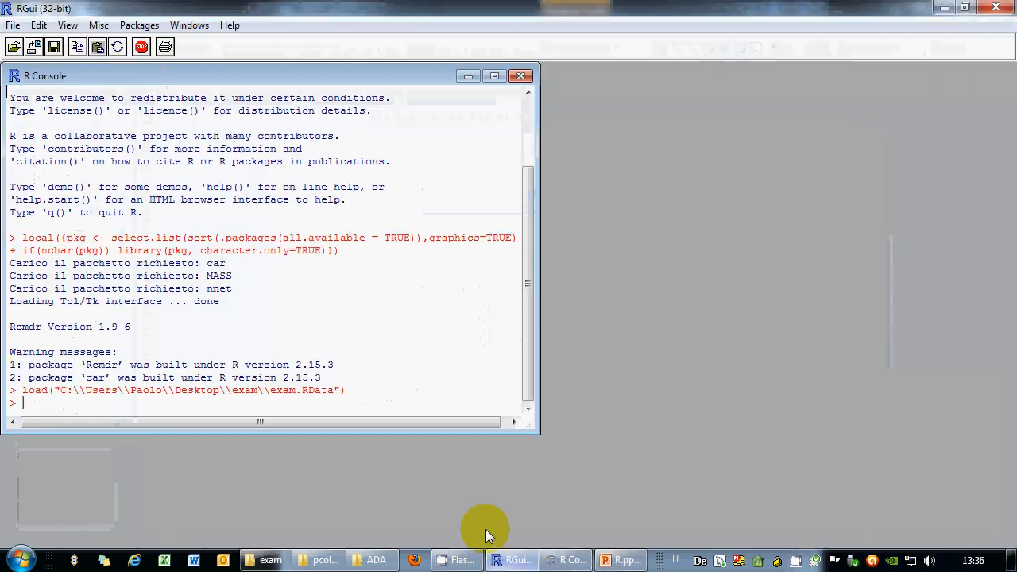
click(572, 560)
click(454, 199)
key(ctrl+v)
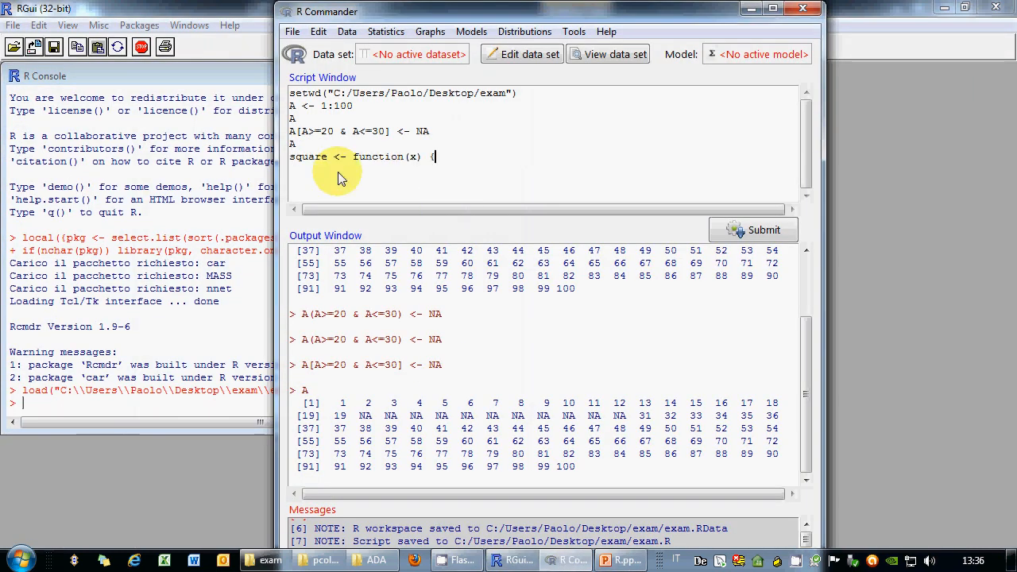
Step: Rename the pasted function sumFromTo and replace its argument x with Start,End
drag(326, 158, 277, 162)
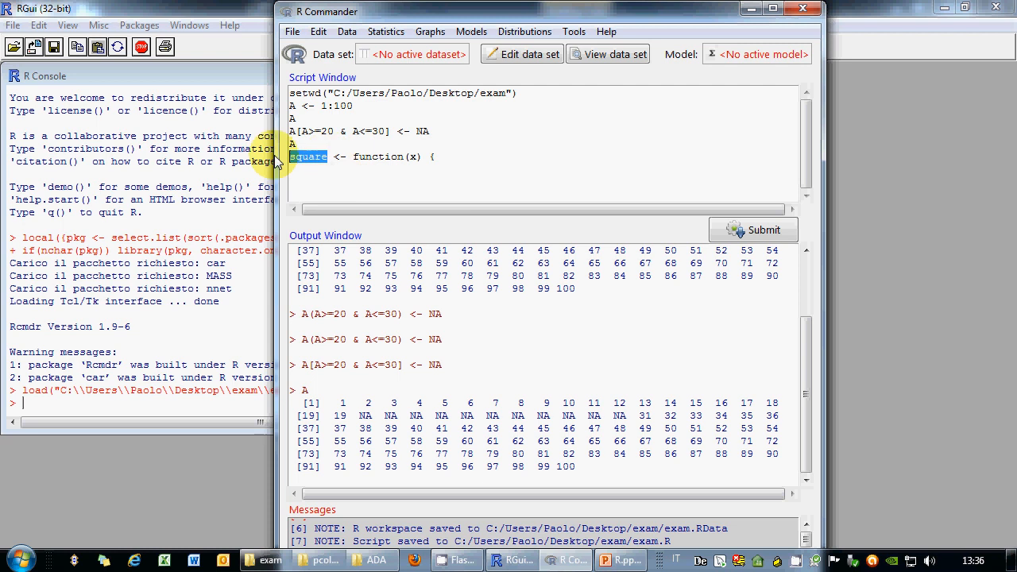
text(sum)
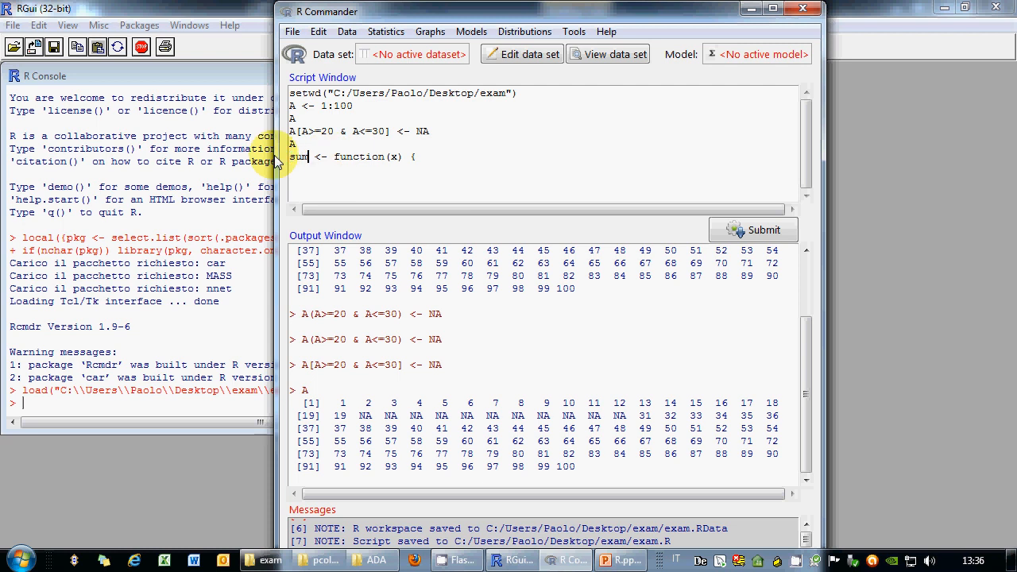
text(FromTo)
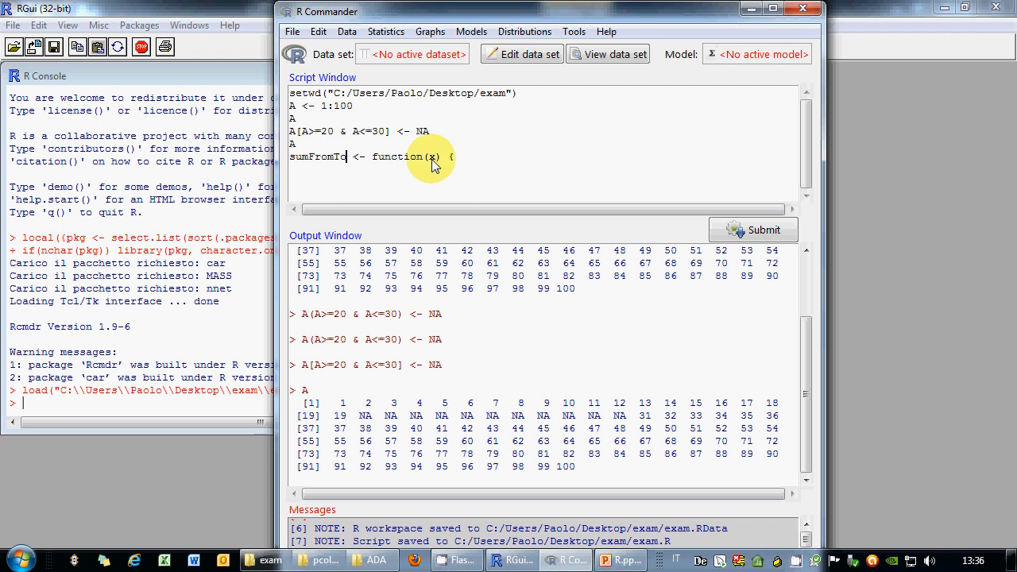
double_click(433, 158)
text(Start)
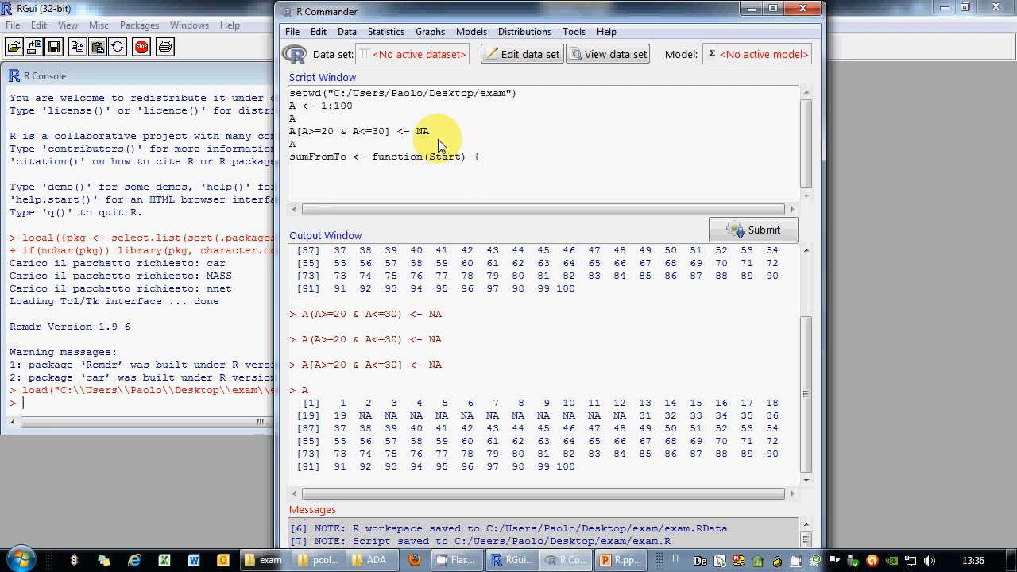
text(,End)
click(575, 157)
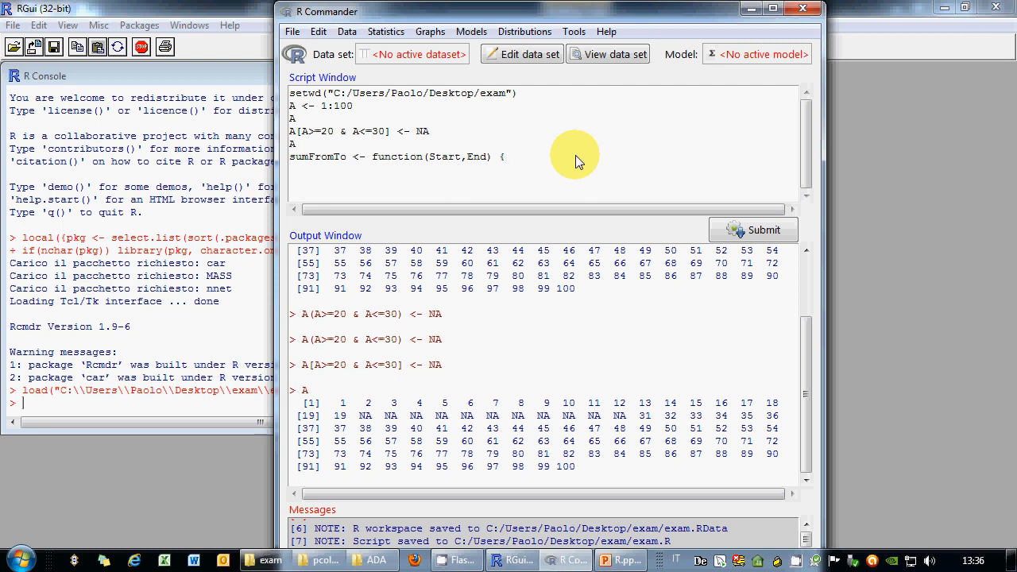
Step: Add the loop opening for(i in Start:End){ to sumFromTo, preceded by the initialisation sum=0;
text(for(i in Start:End){)
click(505, 158)
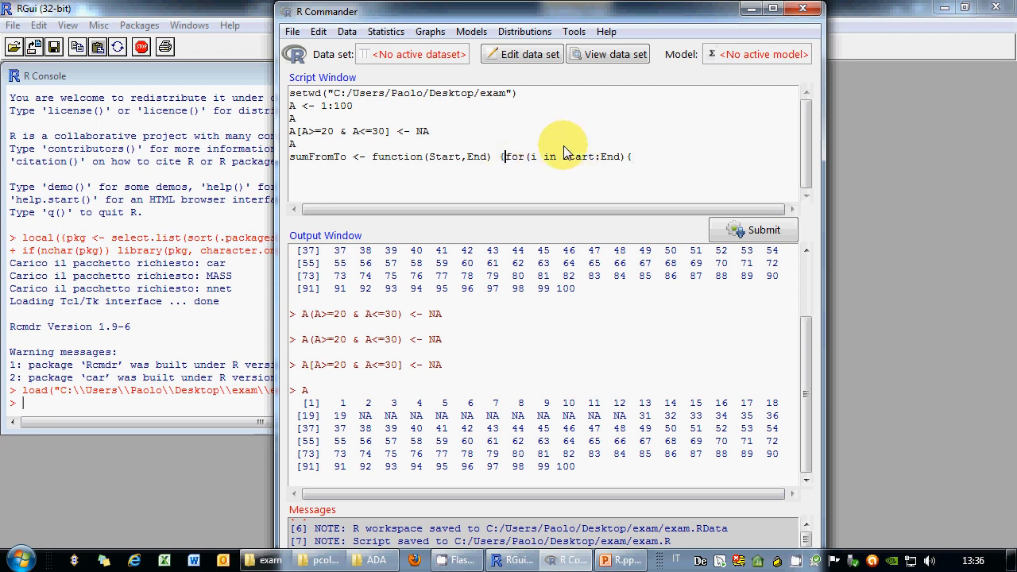
text(sum=0)
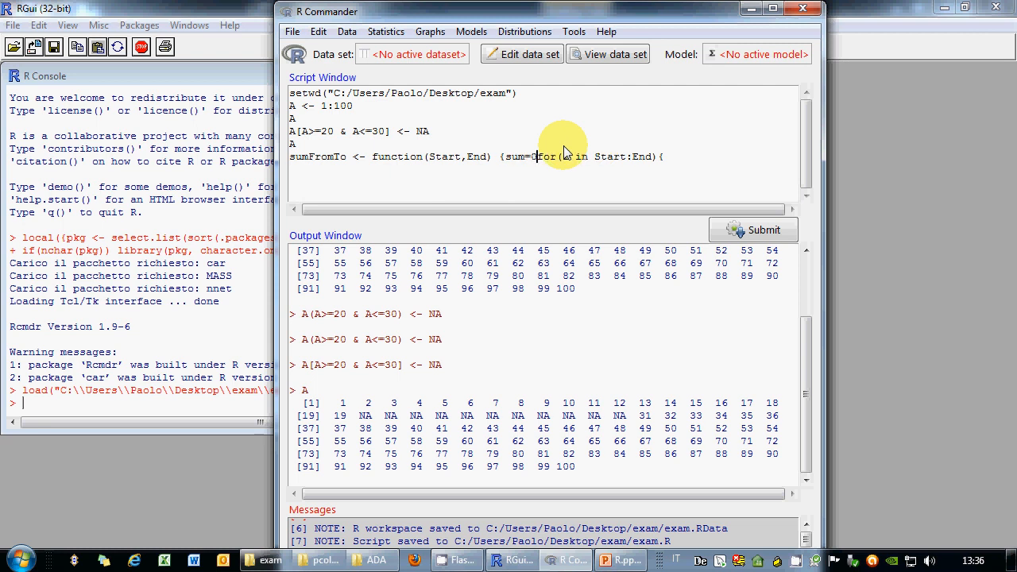
text(;)
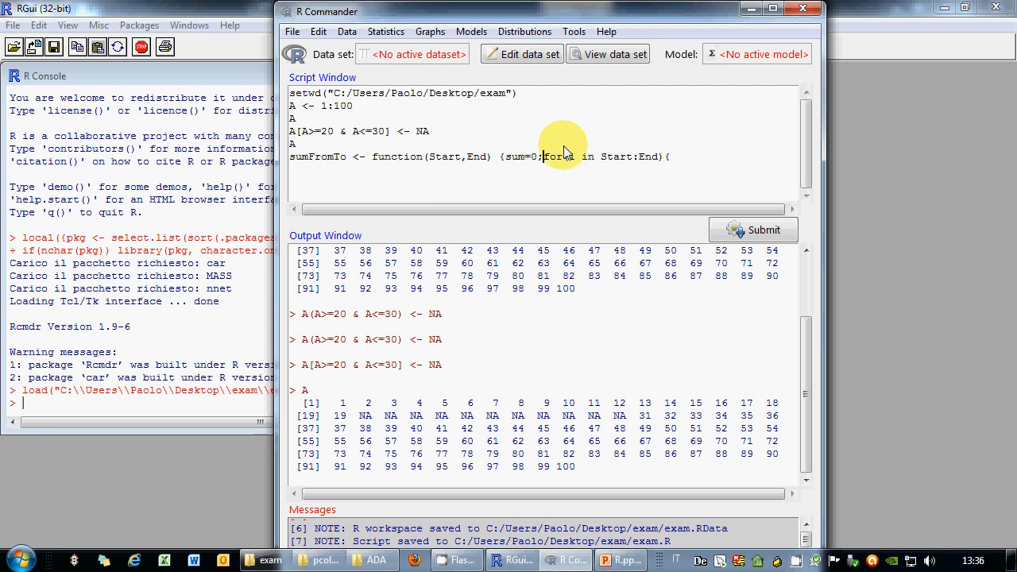
Step: Fill the loop body with sum=sum+i**2, close both braces, and insert ;return sum before the function's closing brace
click(681, 162)
text(sum=sum+)
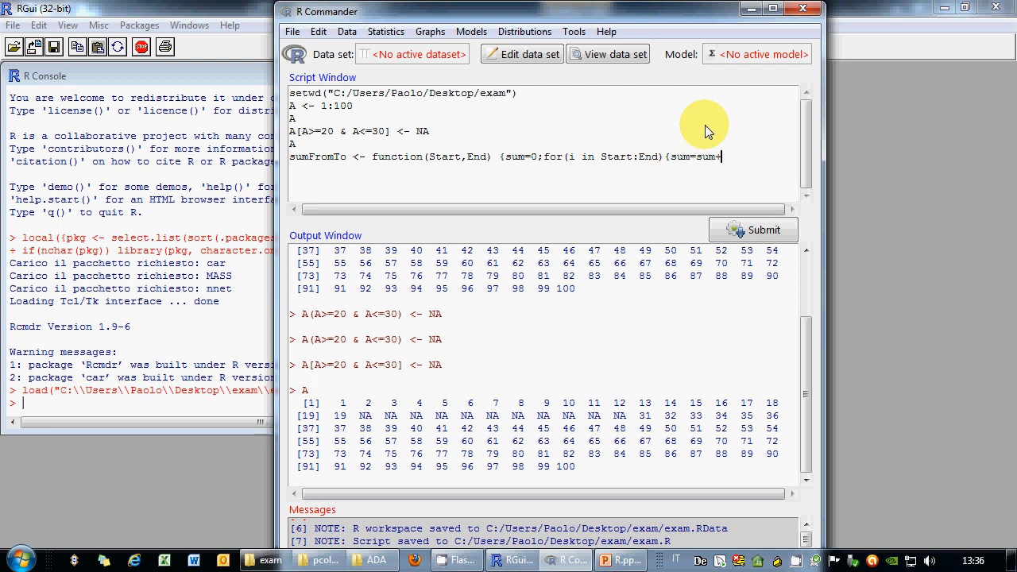
text(i**2}})
key(Left)
text(;return sum)
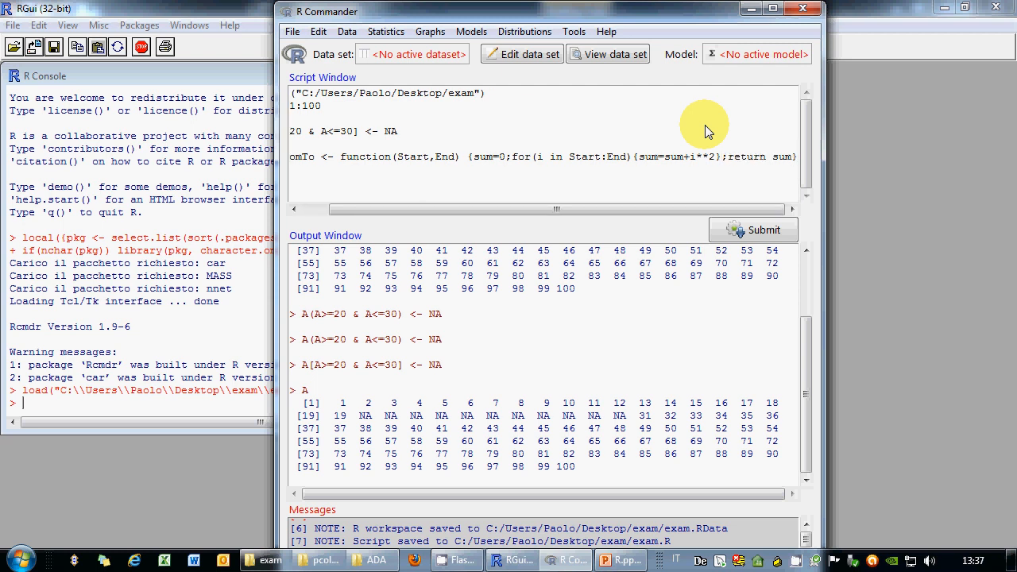
Step: Check the return syntax on the PowerPoint slide and correct the script's return statement to return(sum)
click(624, 561)
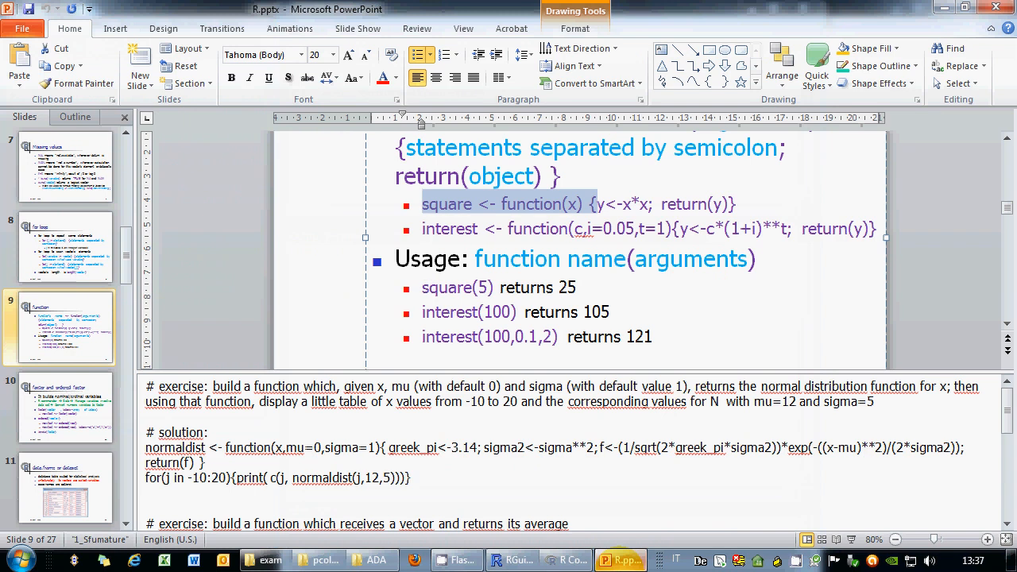
click(624, 560)
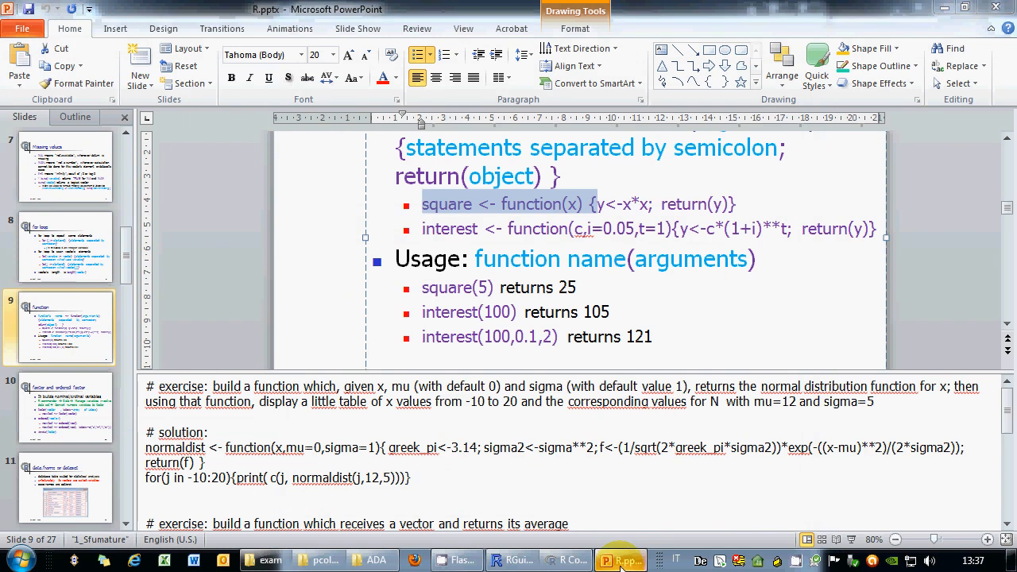
key(BackSpace)
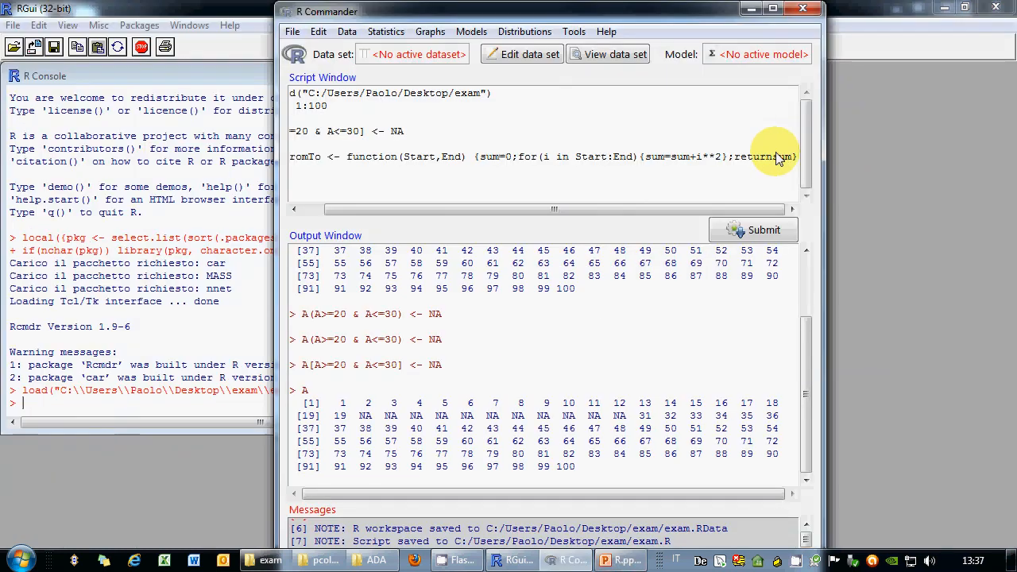
text(()
key(Right)
key(Right)
key(Right)
text())
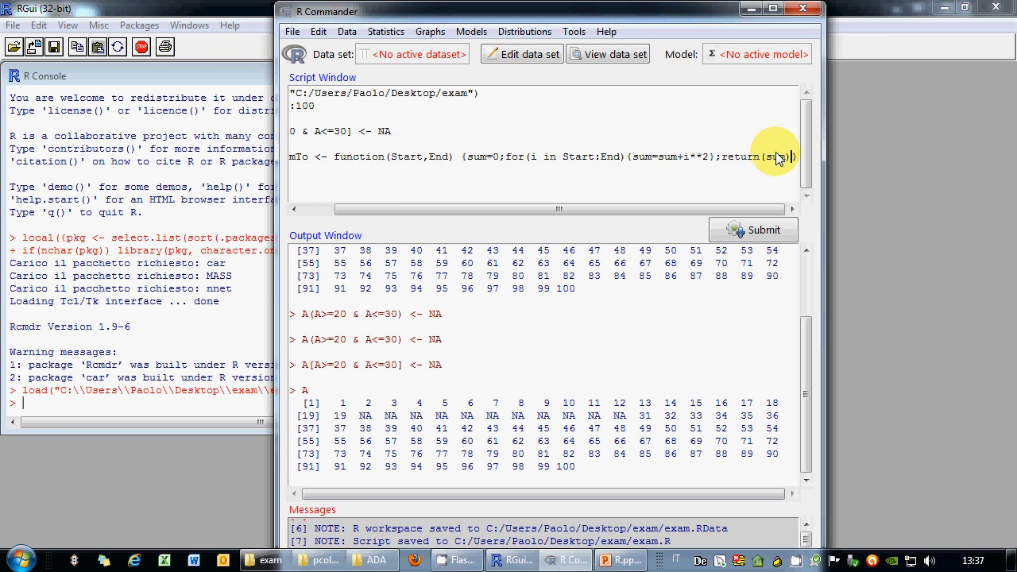
Step: Maximize the R Commander window and submit the sumFromTo function definition
click(773, 9)
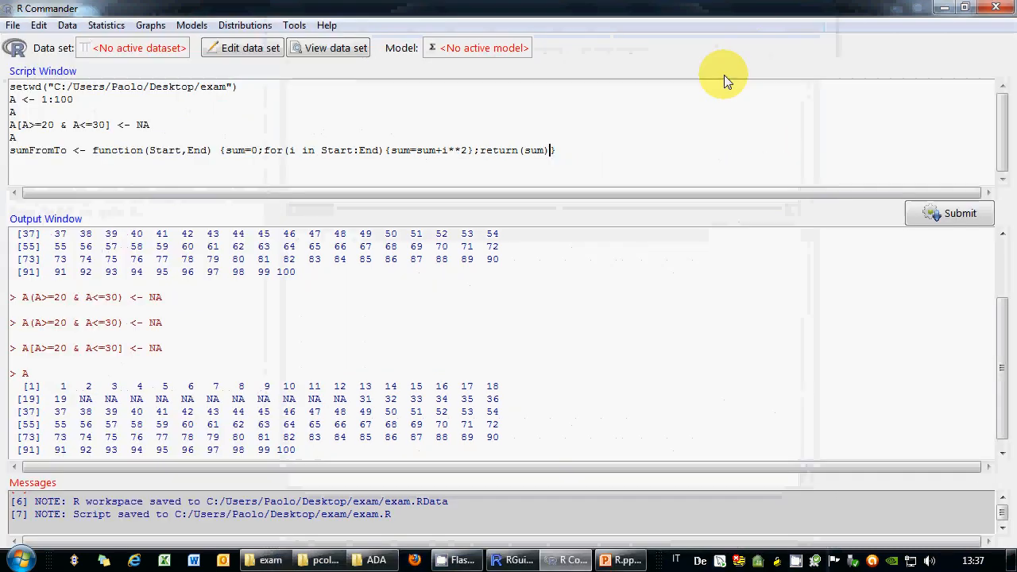
click(592, 159)
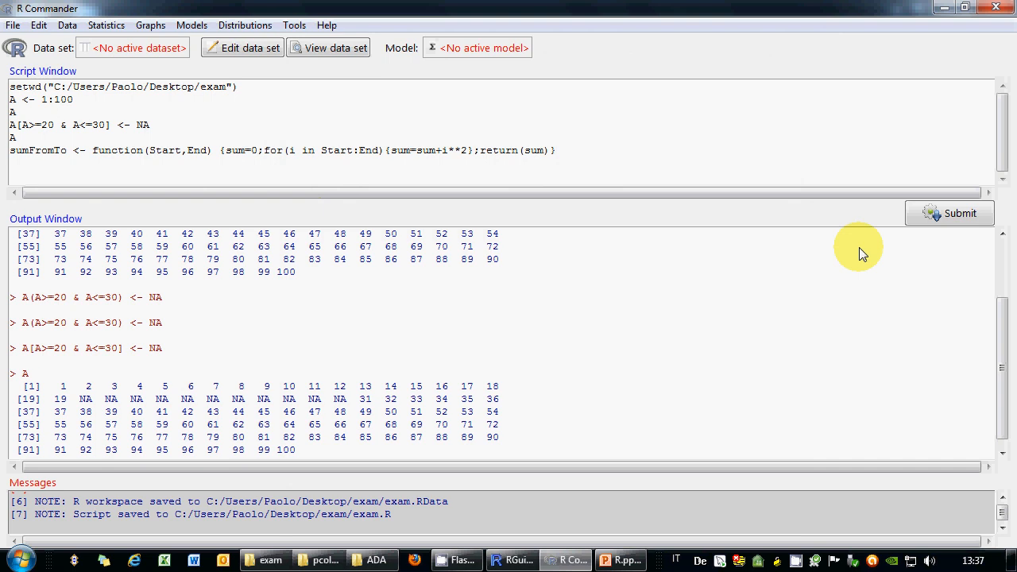
click(926, 216)
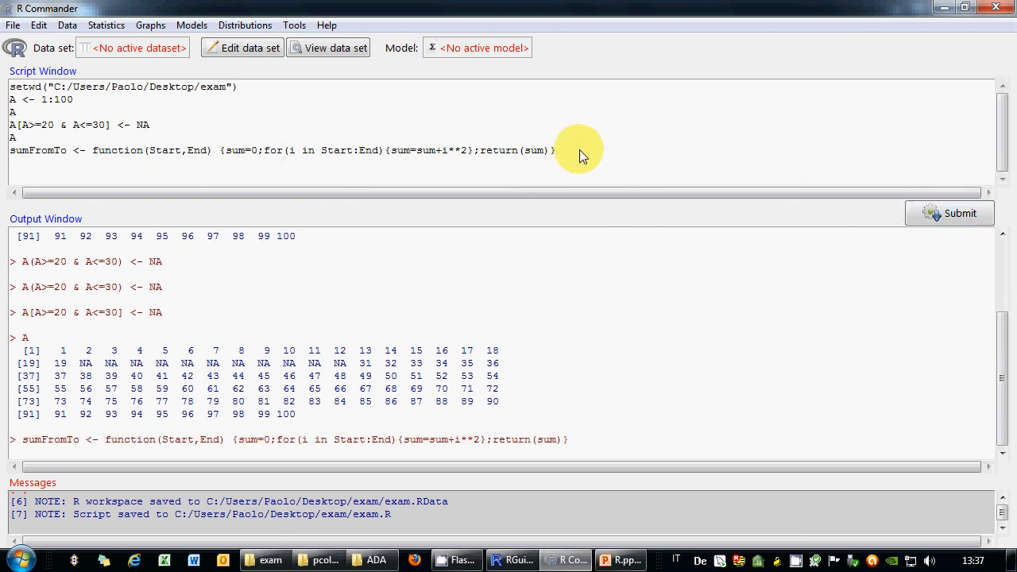
Step: Add the call sumFromTo(1,3) on a new script line and submit it
key(Return)
text(sumFrom)
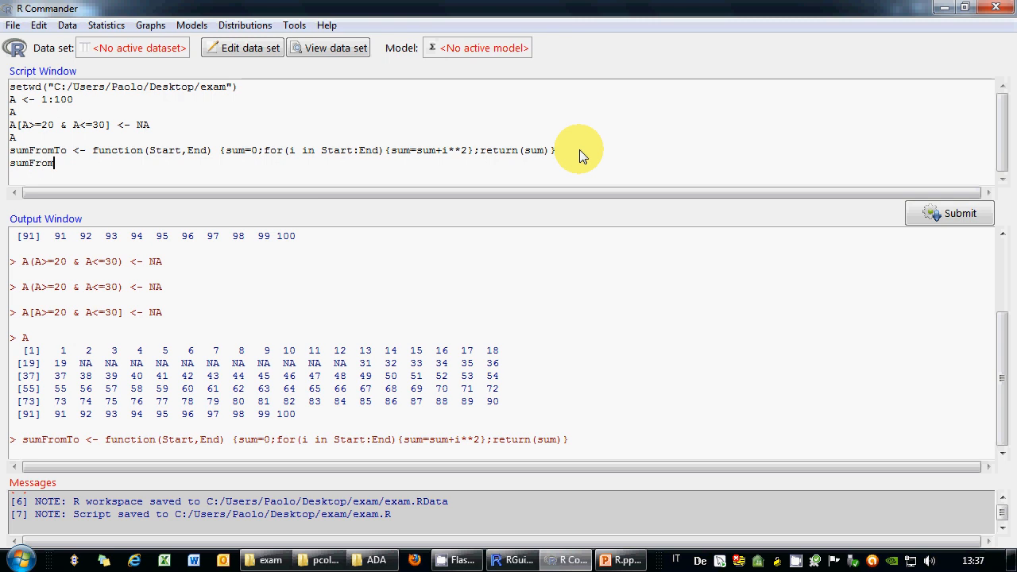
text(To(1,3))
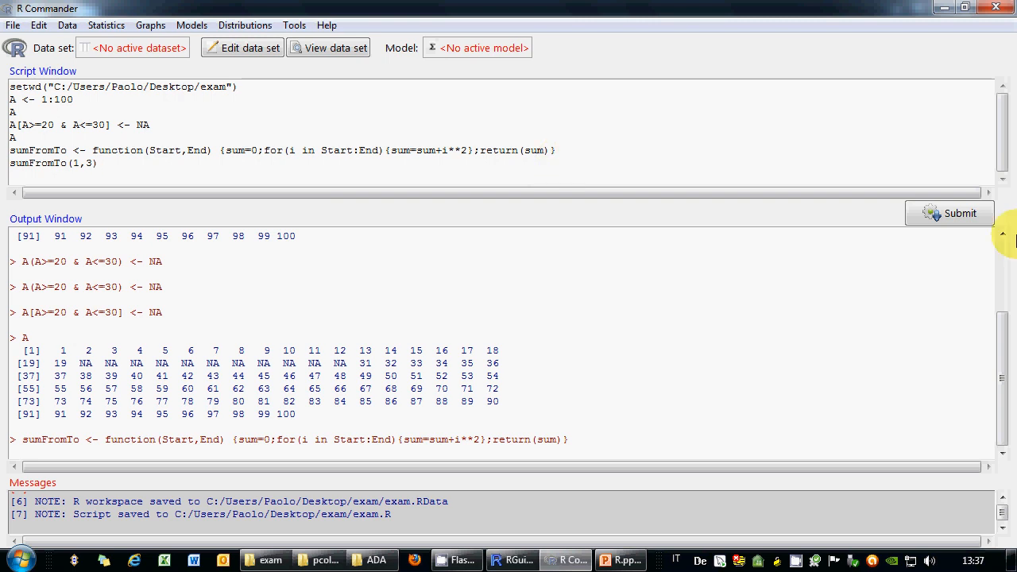
click(926, 216)
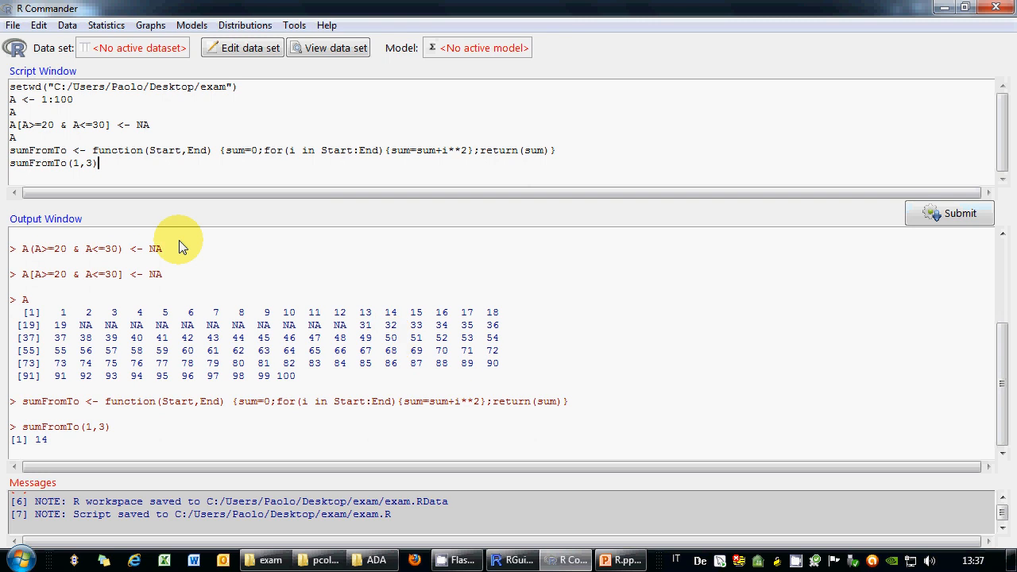
Step: Save the script as exam.R in the exam folder, replacing the existing file
drag(136, 168, 6, 170)
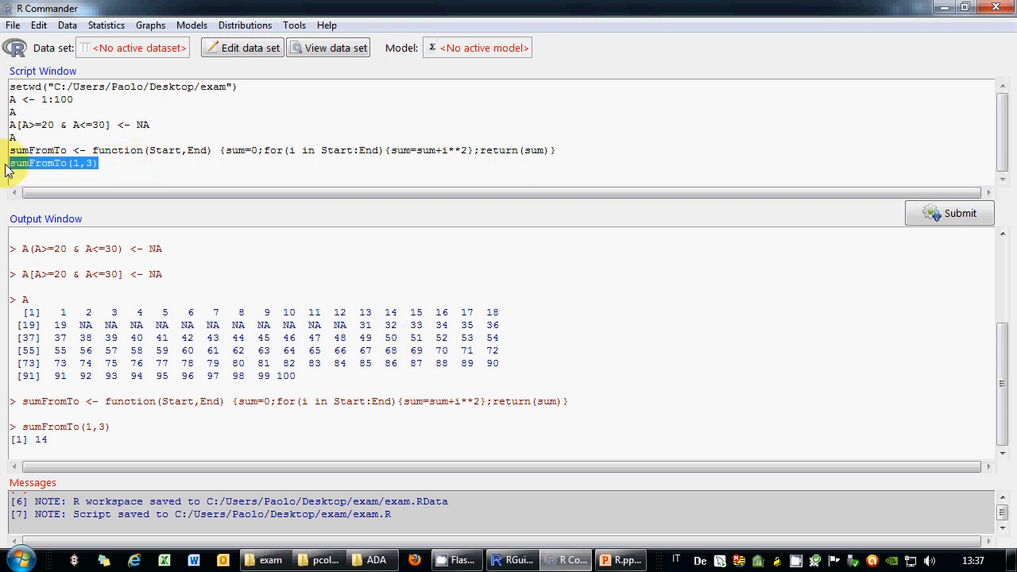
click(6, 171)
right_click(68, 137)
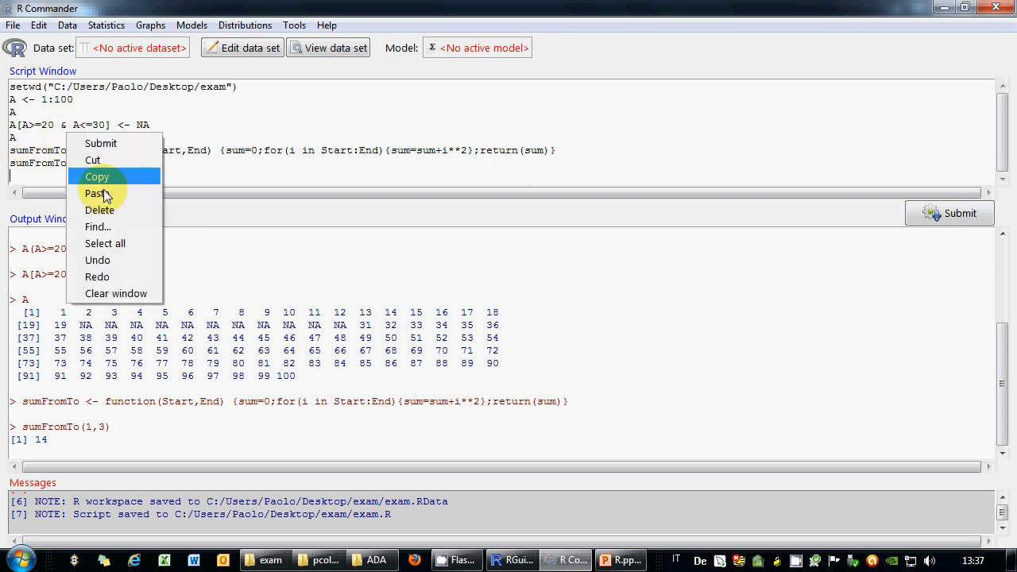
click(13, 25)
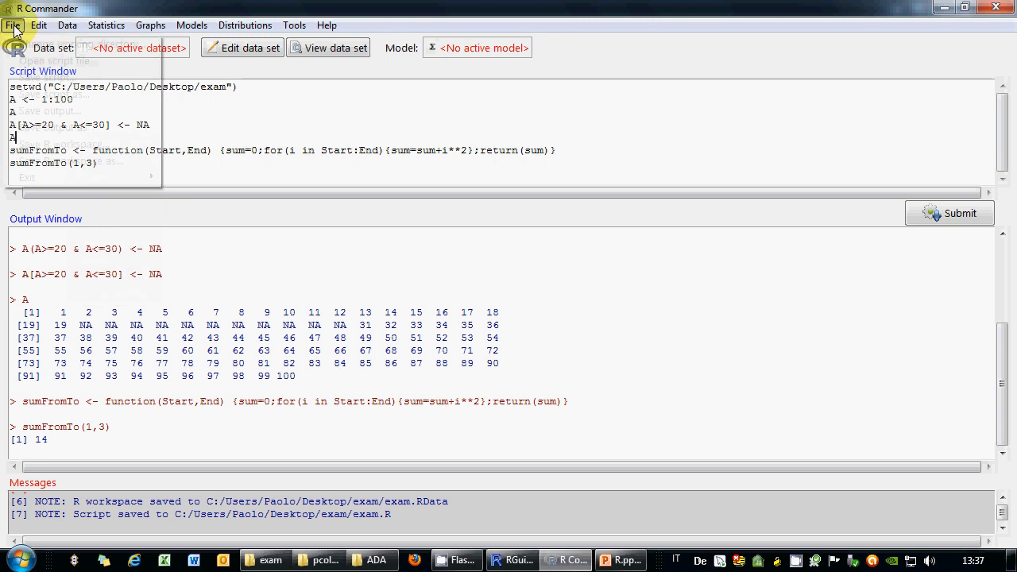
click(48, 92)
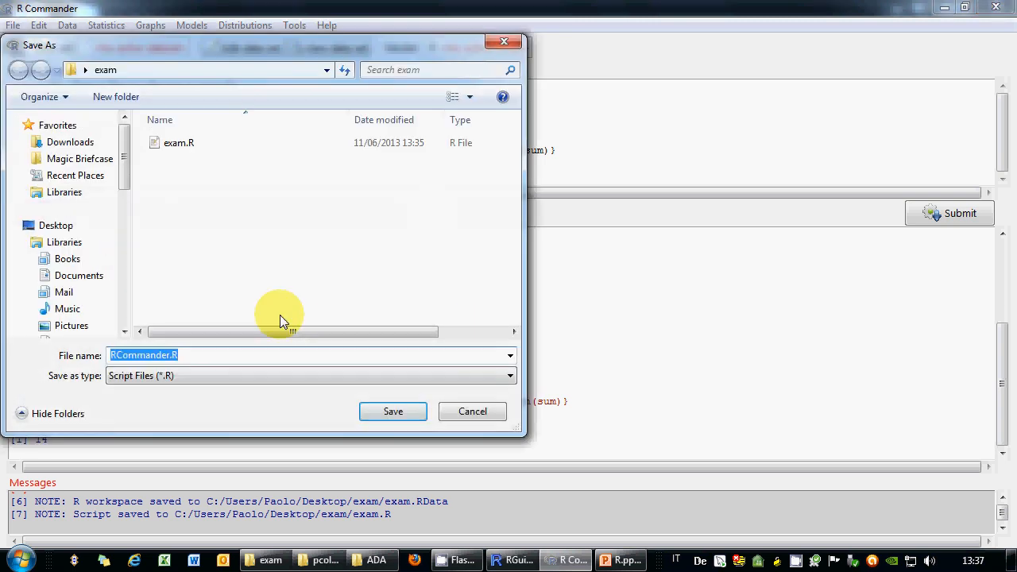
click(179, 143)
click(398, 411)
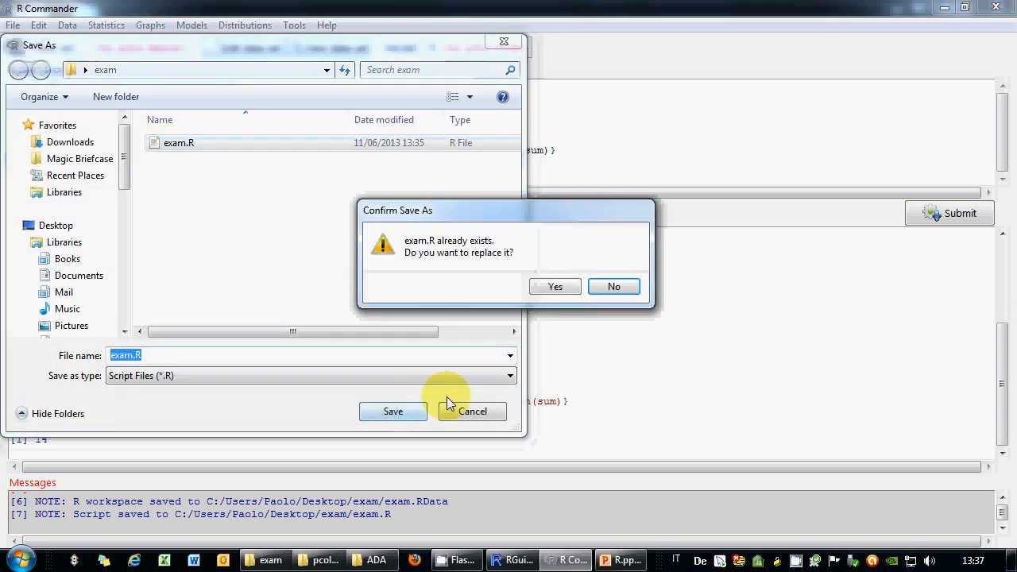
click(554, 287)
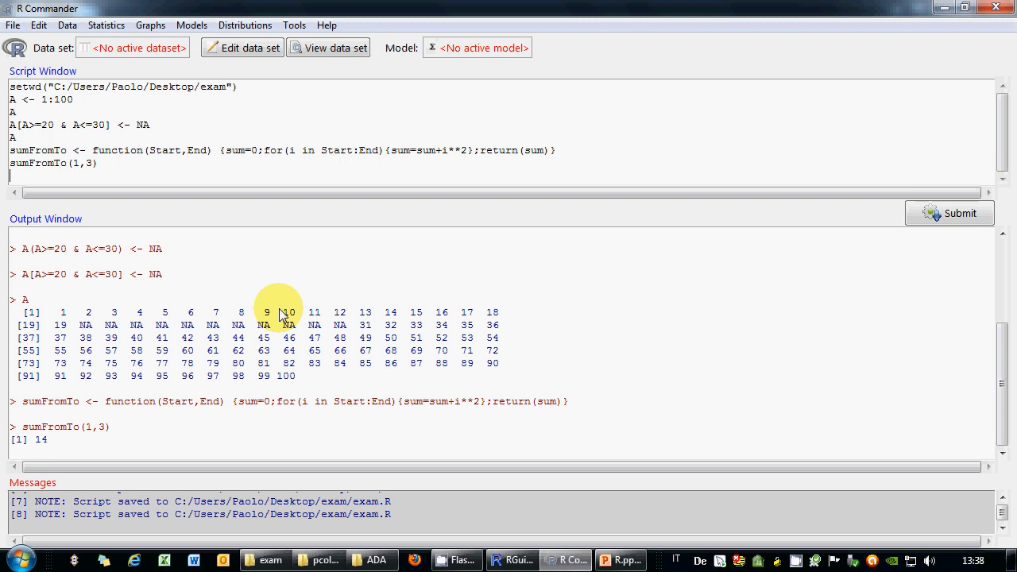
Step: Begin a new function averageLimited <- function(V,L) { on the last script line, initialising sum=0; and count=0;
text(averageLimited <- function)
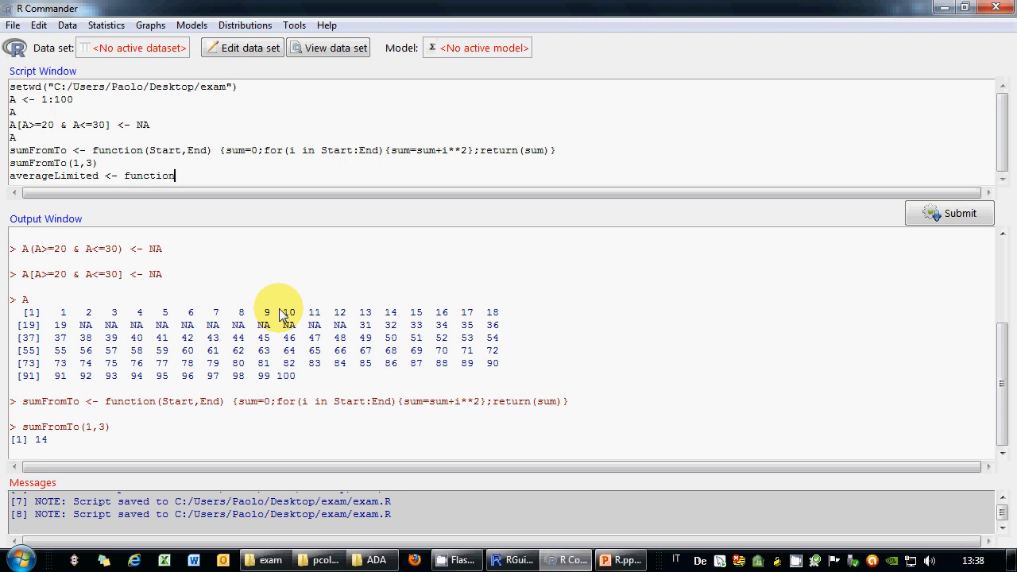
text((V,L) {)
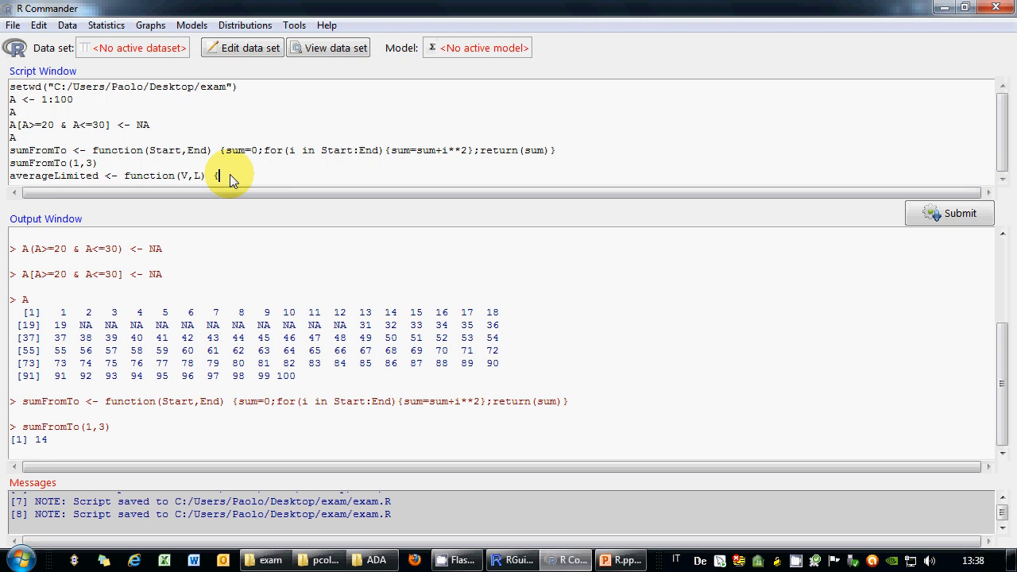
text(sum=0;)
text(count)
text(=0;fo)
Step: Remove the started for loop from averageLimited and add the filter statement V2<-V[V<L]; instead
text(r()
key(BackSpace)
key(BackSpace)
key(BackSpace)
key(BackSpace)
key(BackSpace)
key(BackSpace)
key(BackSpace)
key(BackSpace)
key(BackSpace)
text(V2<-V[V<L];)
Step: Insert a space before and after the V2<-V[V<L] statement in averageLimited, and highlight V2
drag(378, 176, 333, 176)
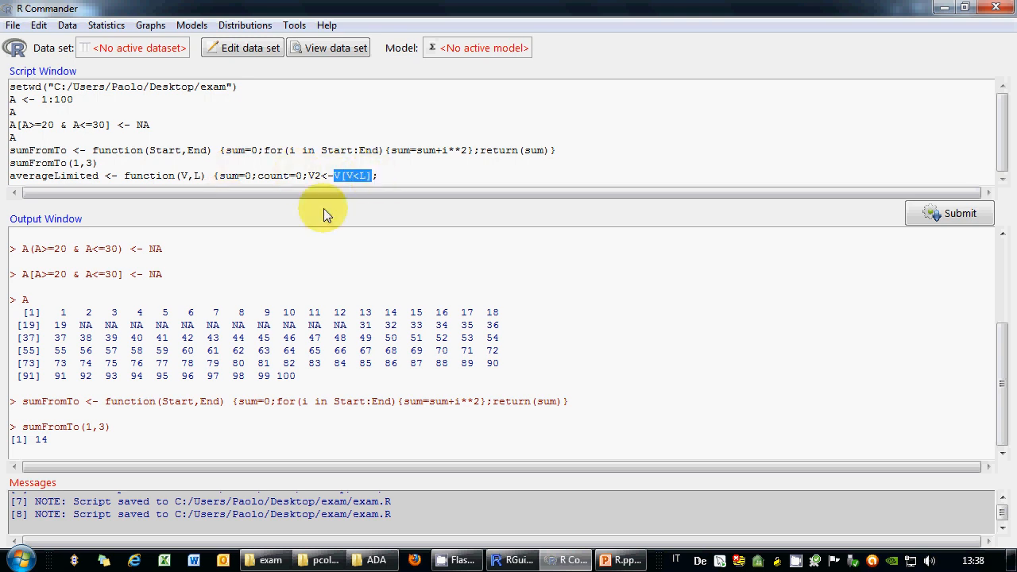
click(309, 176)
click(378, 177)
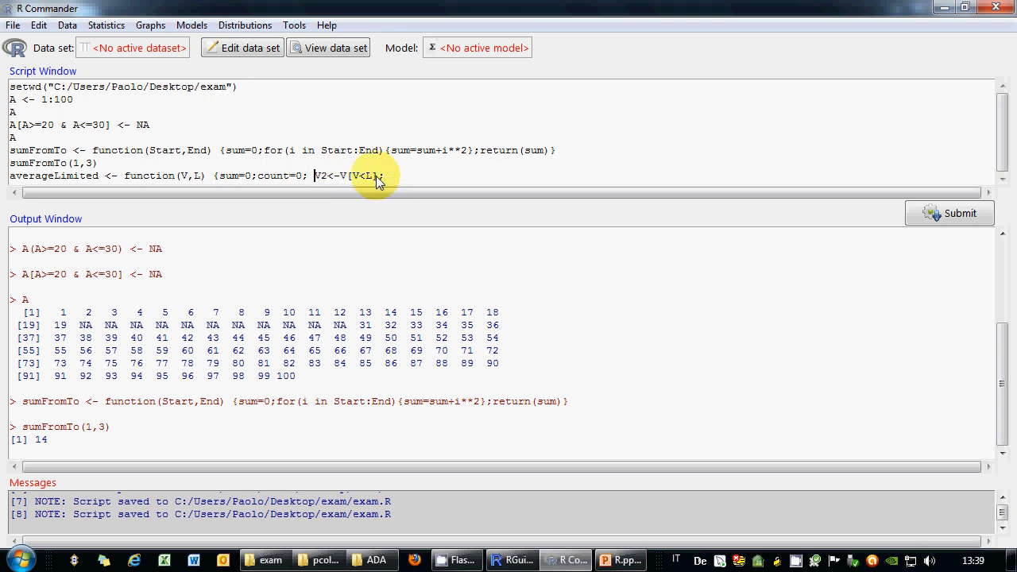
drag(313, 177, 324, 181)
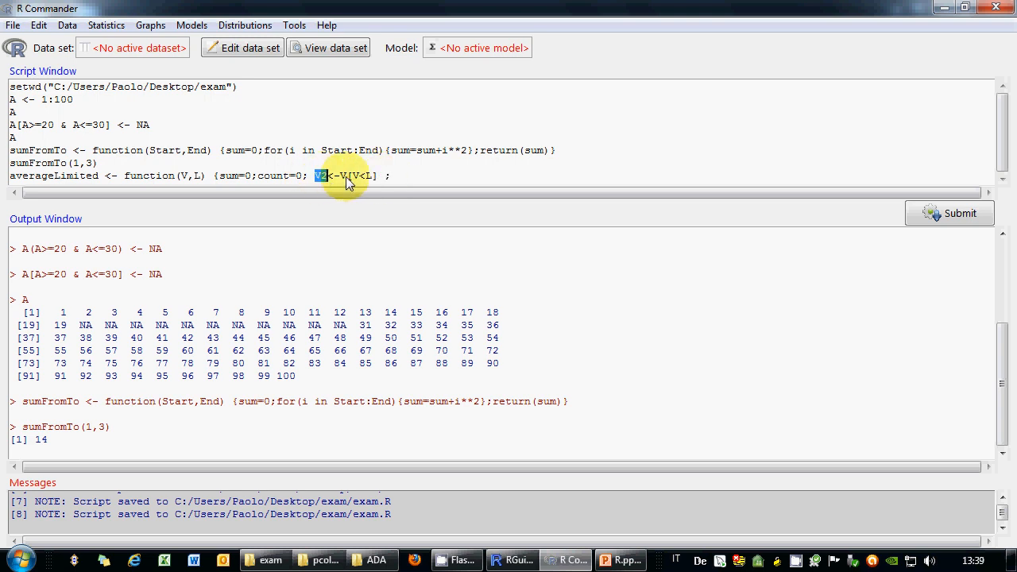
Step: Complete averageLimited with for(v in V2){sum=sum+v;count=count+1} and a closing brace, and run the definition
click(407, 177)
text(for)
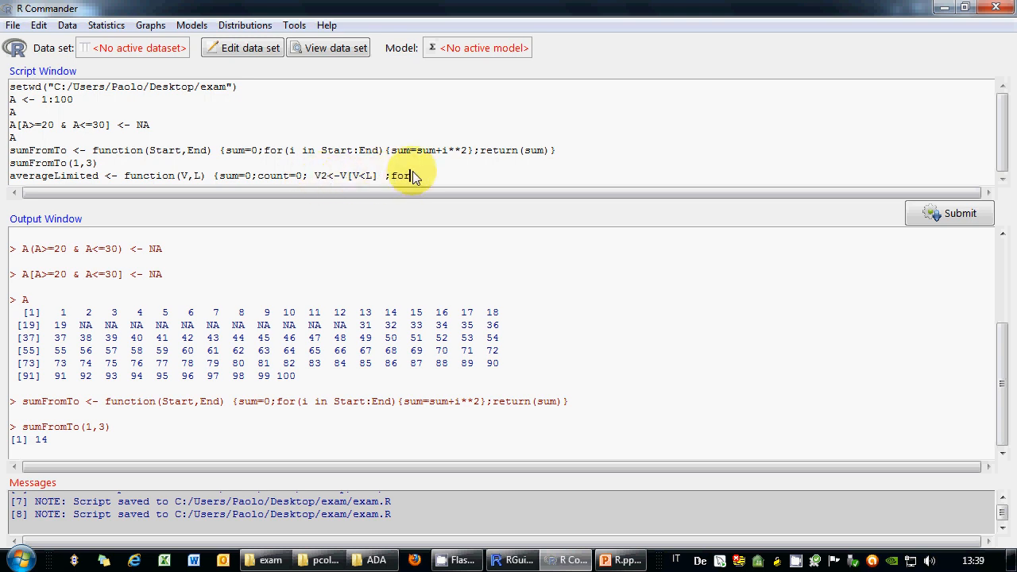
text((v in V2))
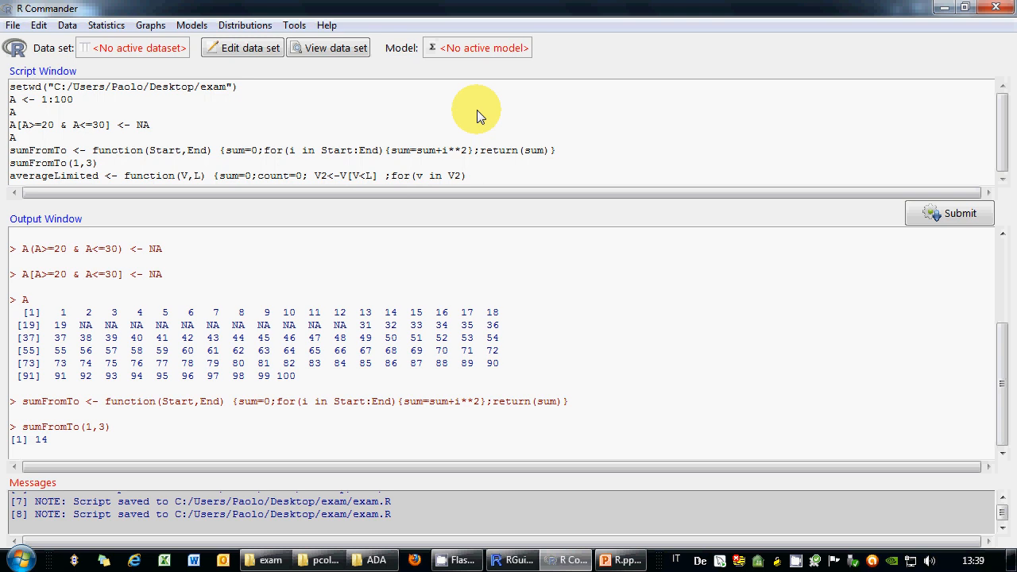
text({sum=sum+v;count=count)
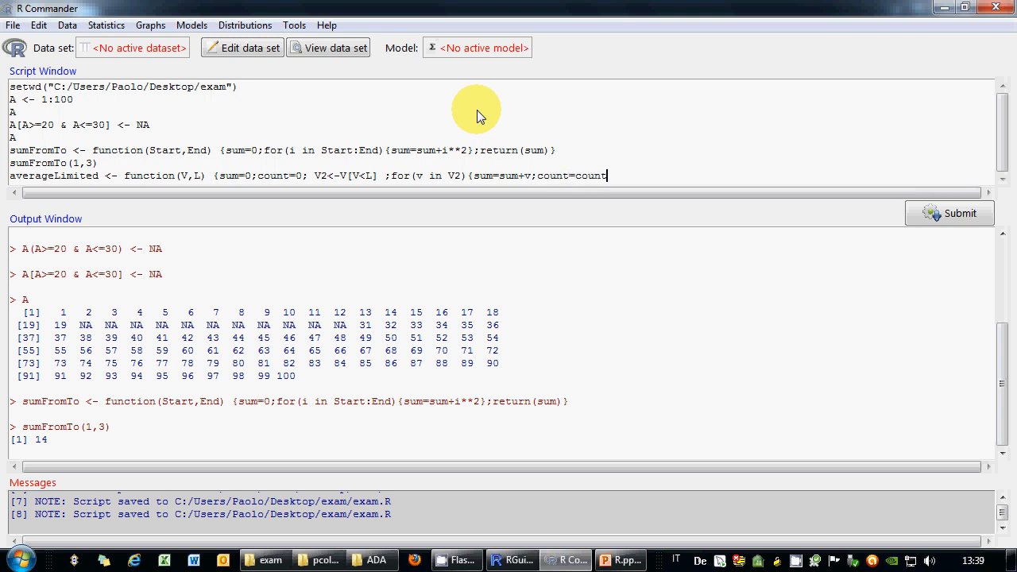
text(+1} })
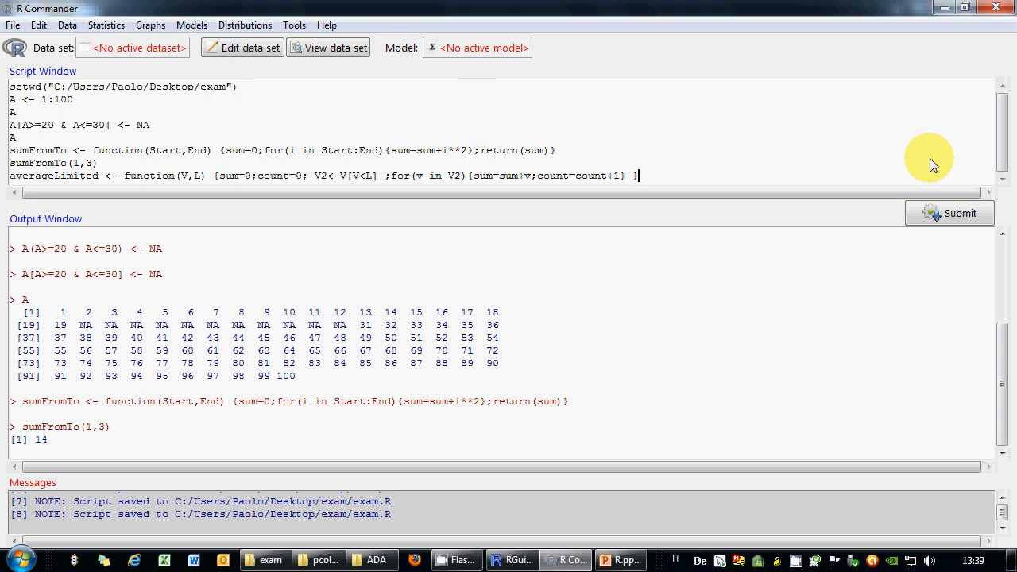
click(946, 213)
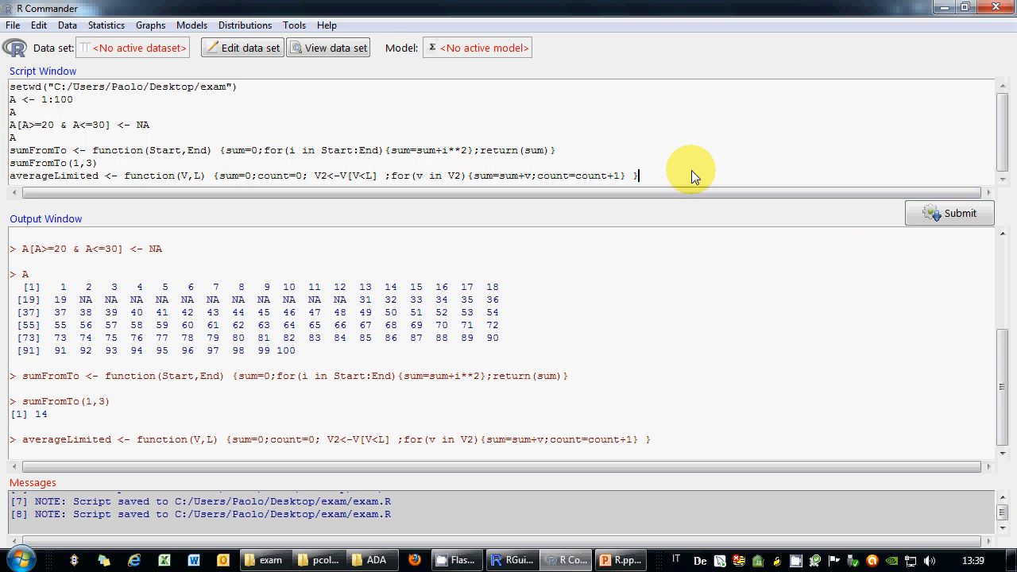
Step: Add the test call averageLimited(c(3,5,24),10) on a new line below the function and run it
key(Return)
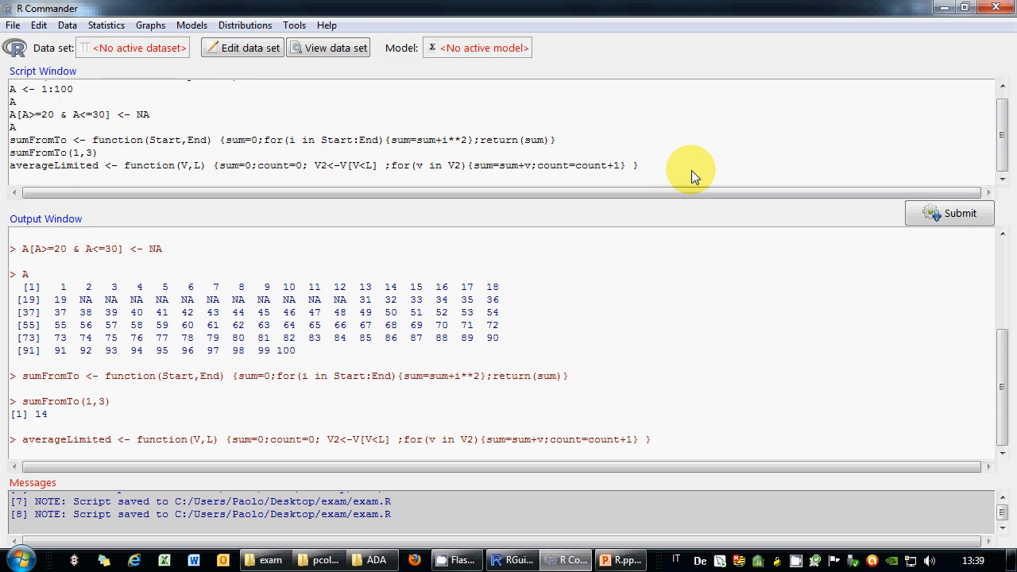
text(averageLimited(c(3,)
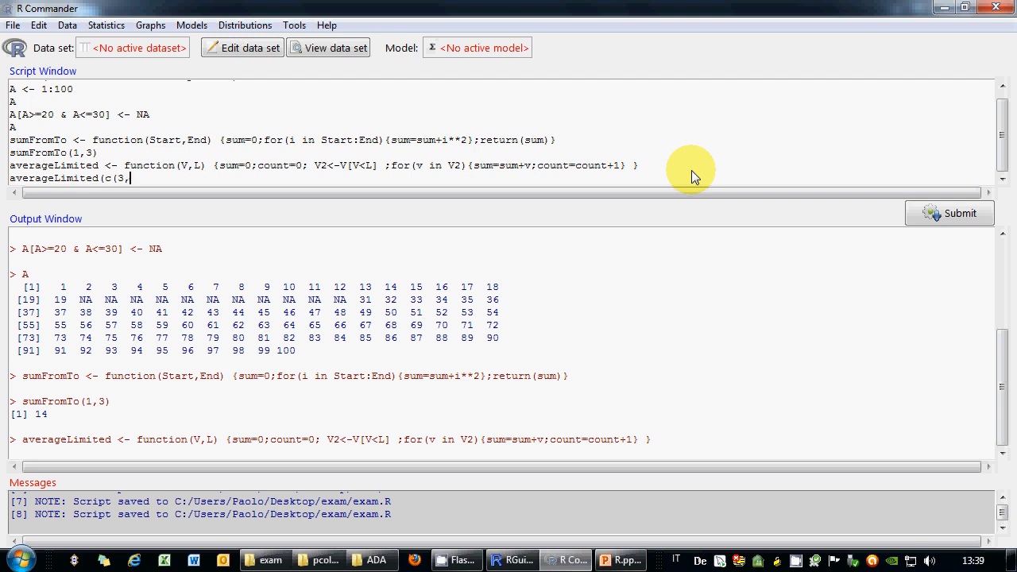
text(5,24),)
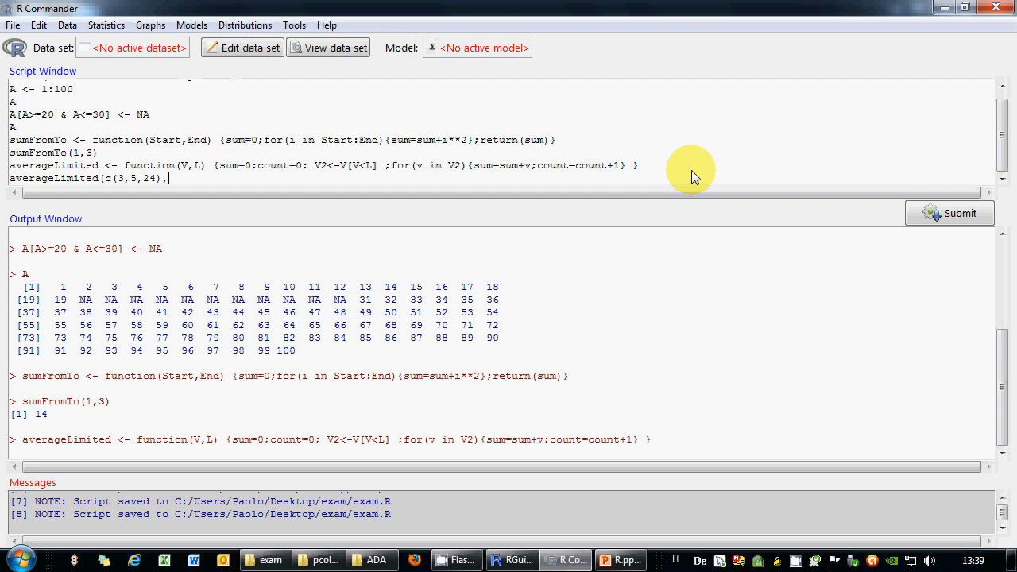
text(10))
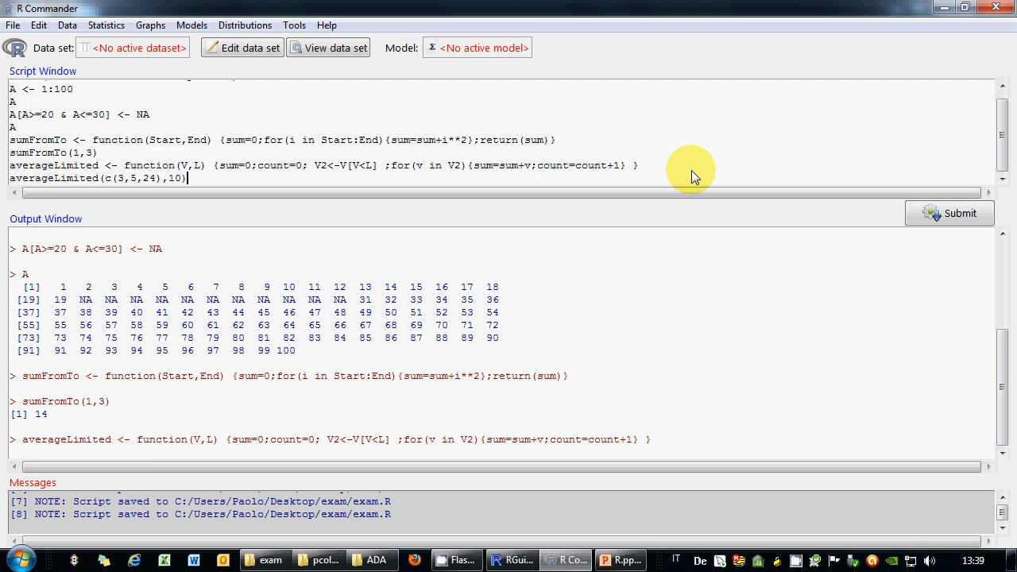
click(920, 215)
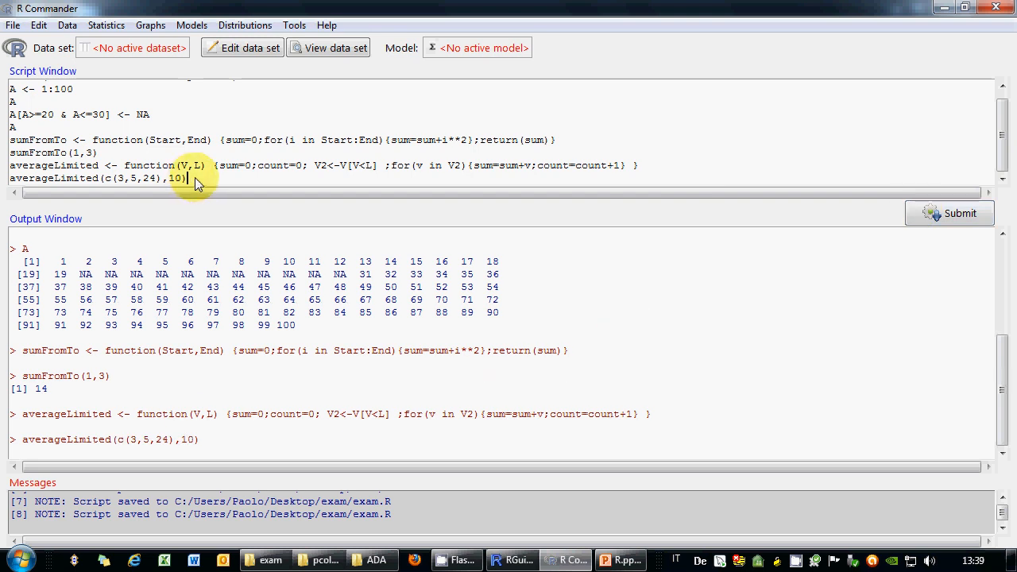
Step: Insert ;return(sum/count) before the final brace of averageLimited, and rerun the definition and its test call
click(628, 166)
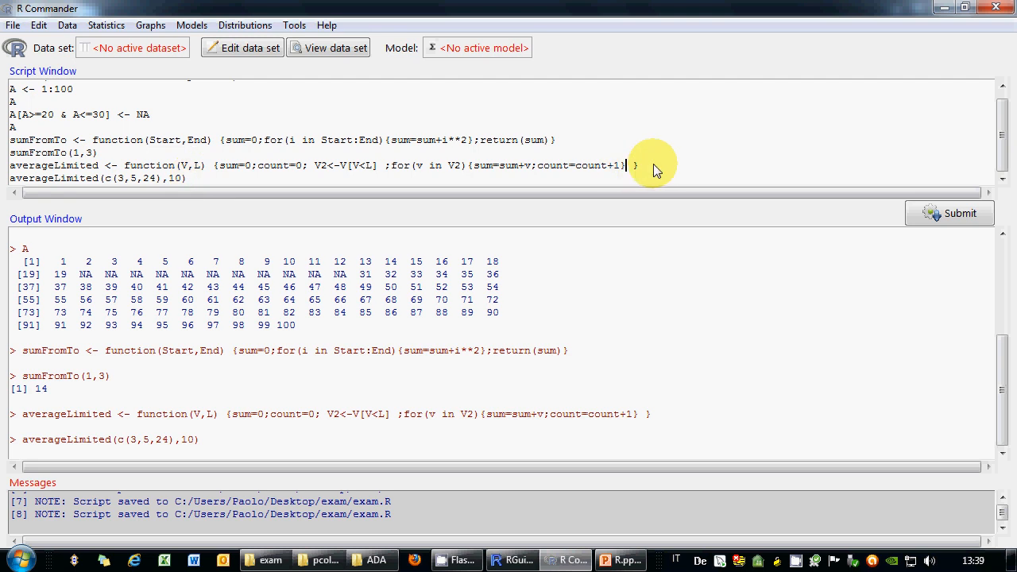
text(;return(sum/count))
click(787, 166)
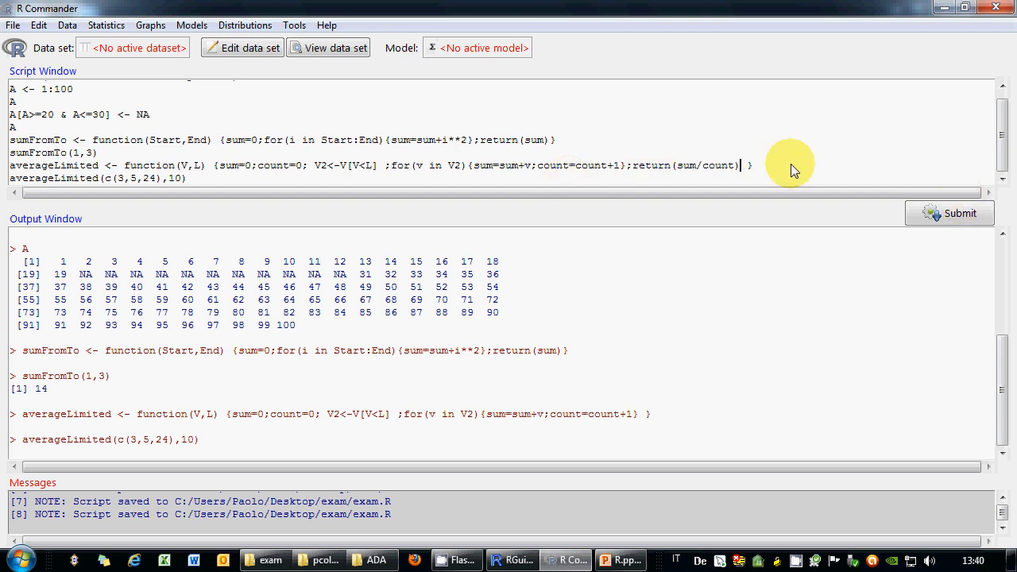
click(910, 213)
click(241, 180)
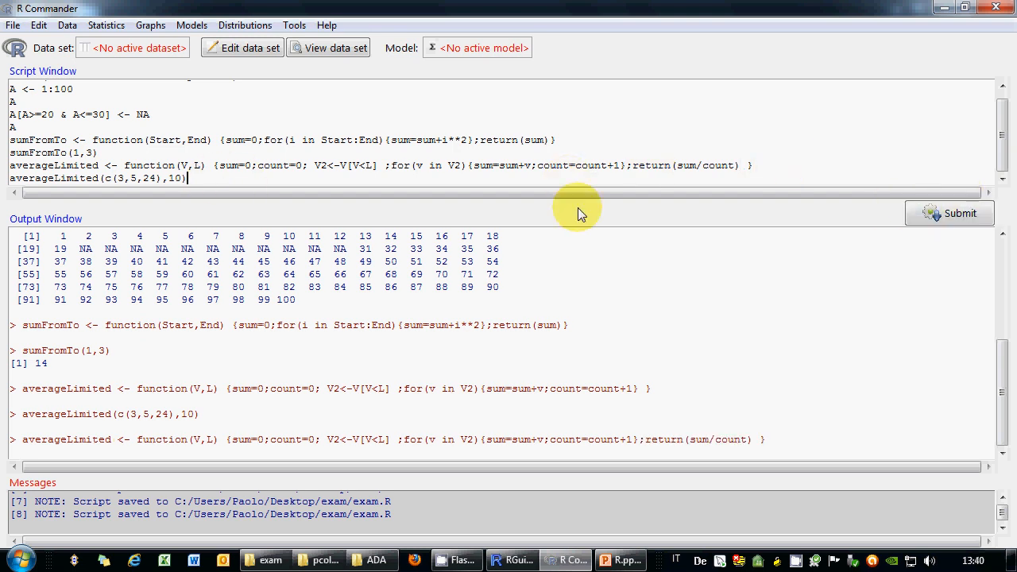
click(920, 213)
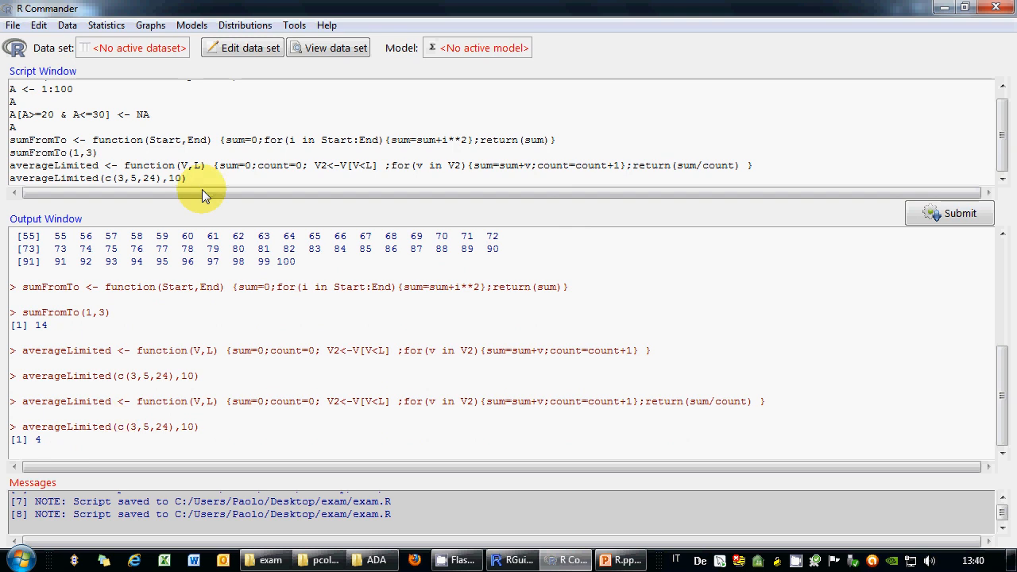
Step: Replace the test call with averageLimited(c(3,5,25), 20) and add an empty line below it
drag(197, 180, 3, 184)
key(Delete)
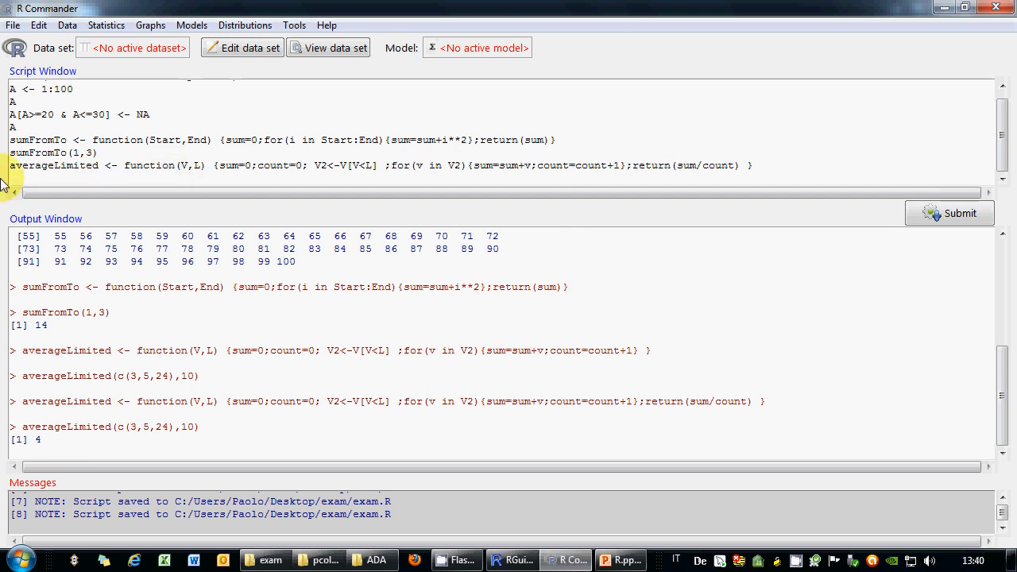
text(avera)
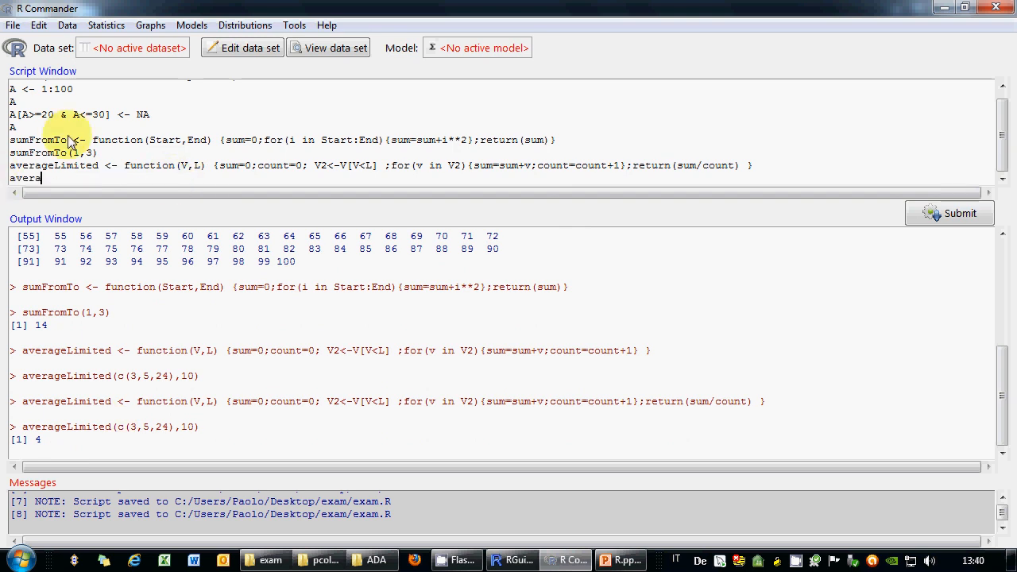
text(geLimited)
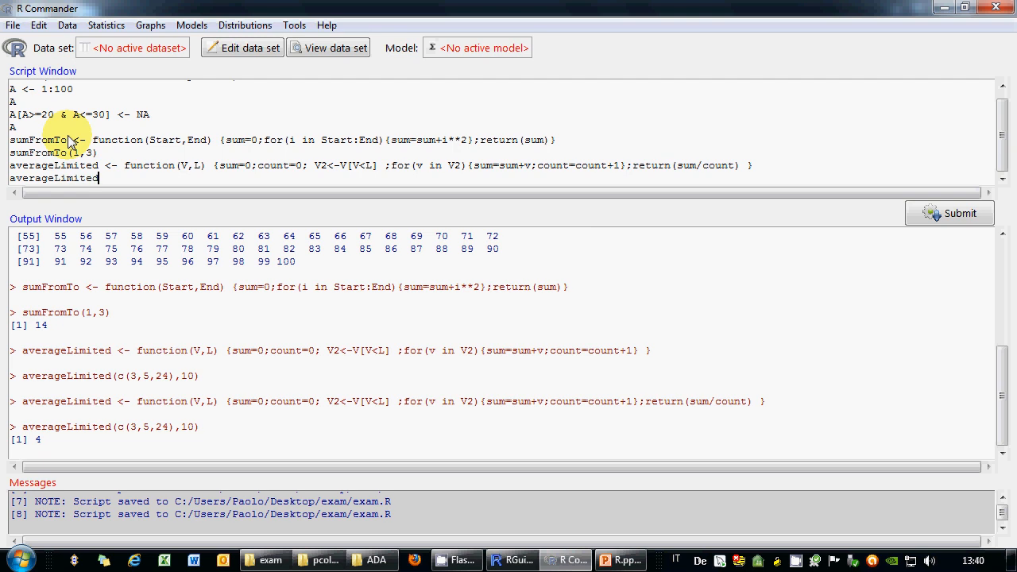
text((c(3,5)
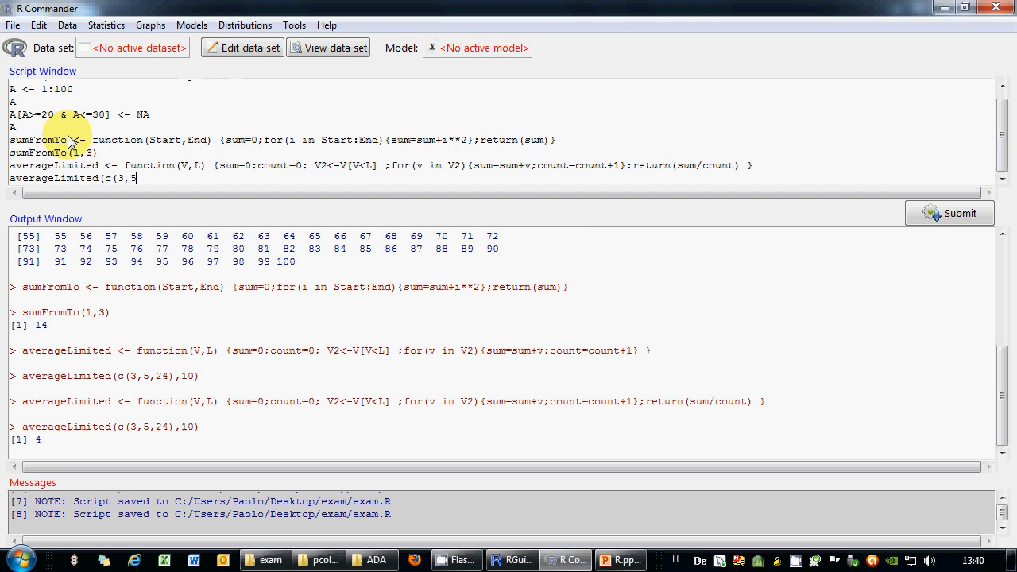
text(,,20)
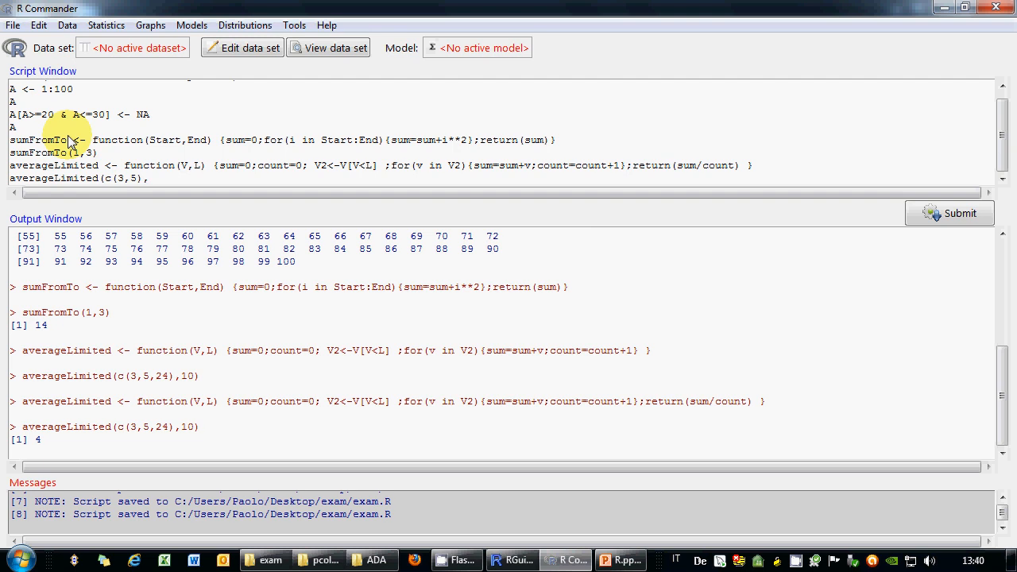
key(BackSpace)
key(BackSpace)
key(BackSpace)
key(BackSpace)
text(,25), 2)
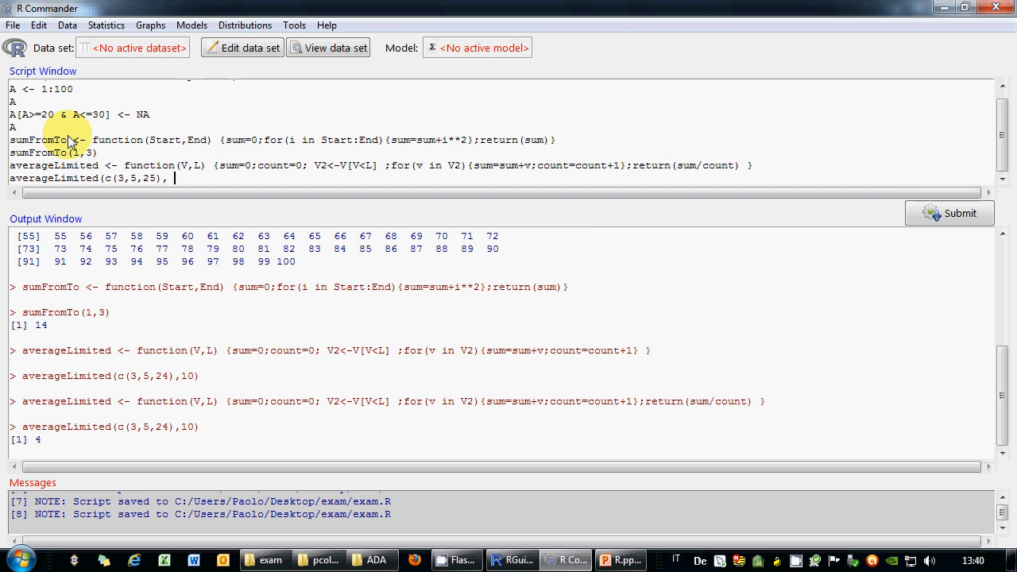
text(0))
key(Return)
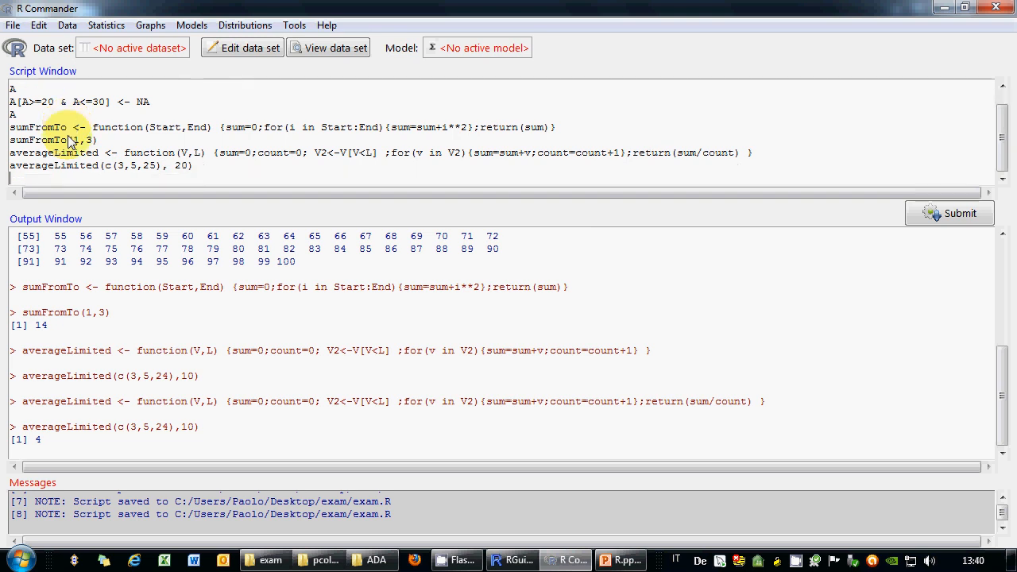
Step: Duplicate the averageLimited definition onto the last script line and name the copy averageLimited2
drag(754, 153, 12, 155)
key(ctrl+c)
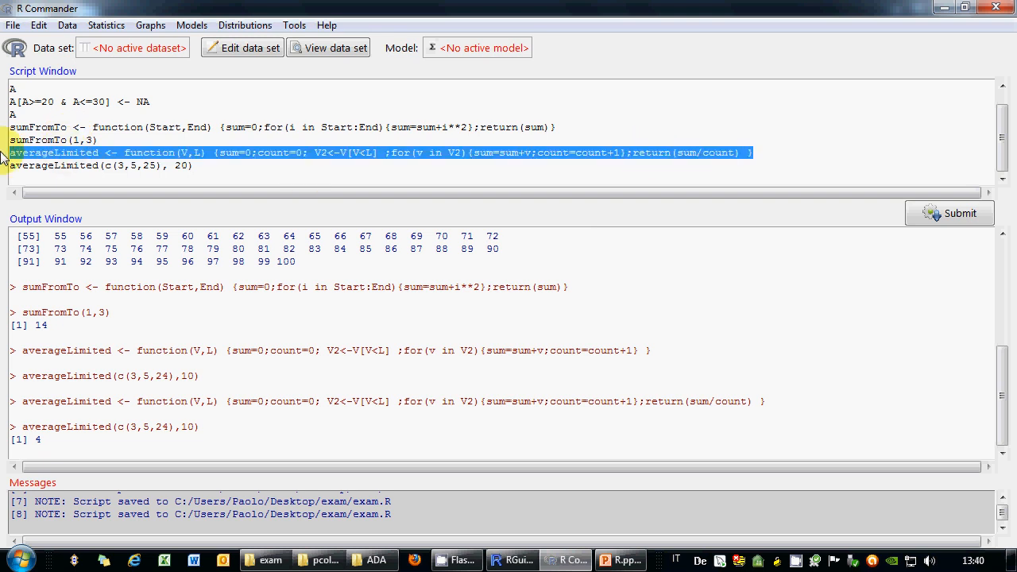
click(42, 175)
key(ctrl+v)
click(98, 180)
text(2)
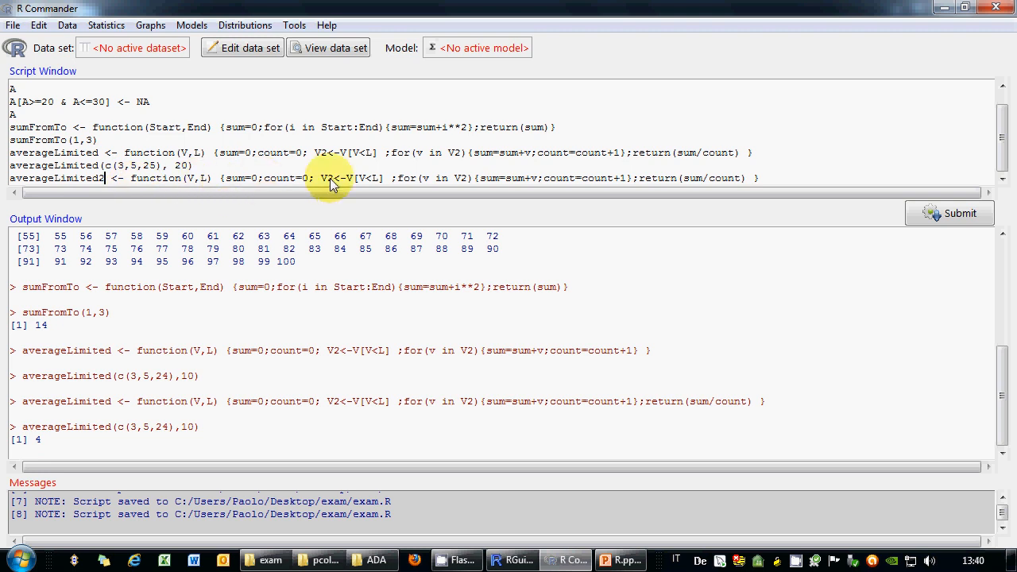
Step: Remove the V2 filter statement from averageLimited2, make the loop iterate over V[V<L], and run the definition
drag(321, 179, 395, 179)
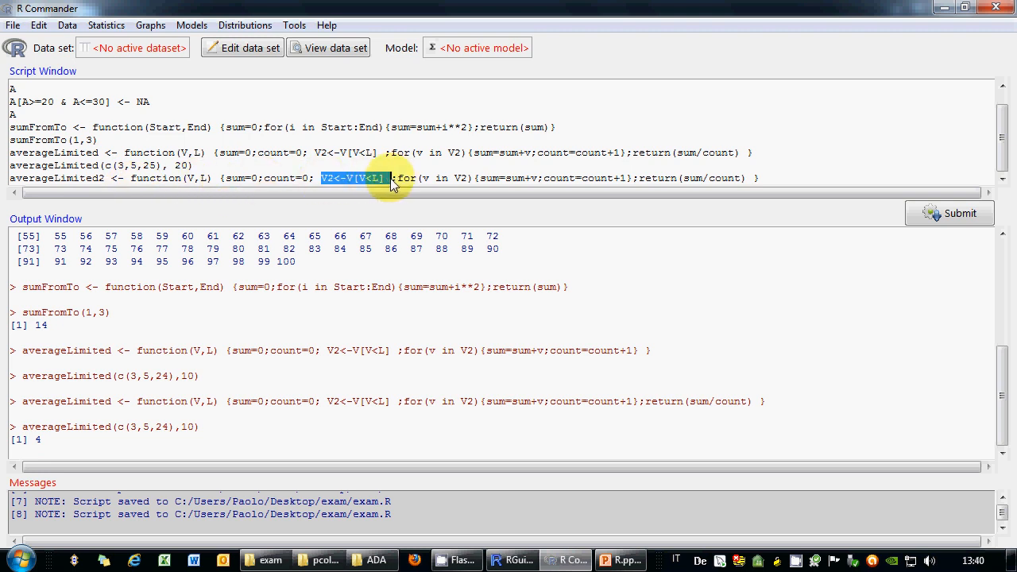
key(Delete)
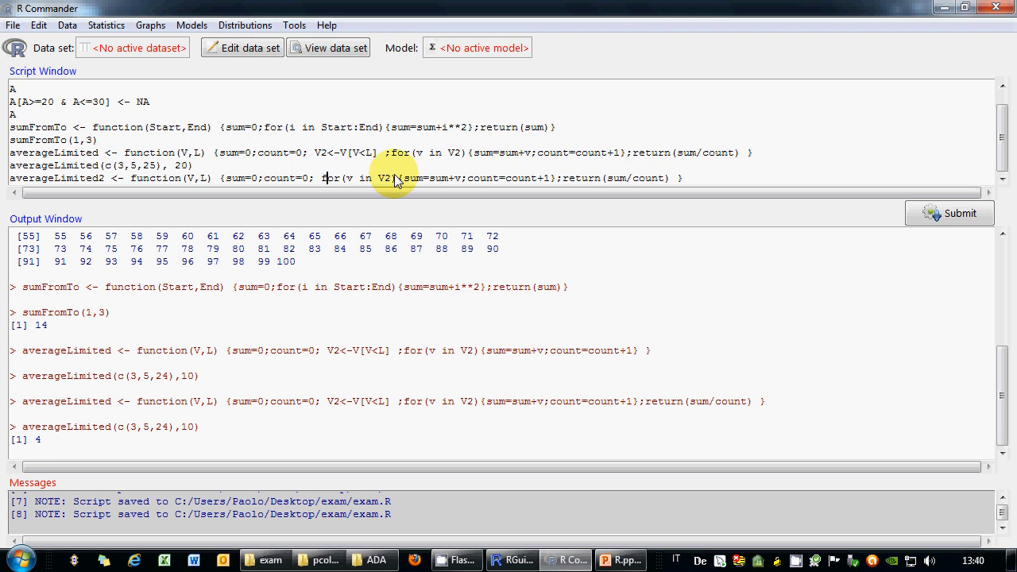
click(395, 180)
key(BackSpace)
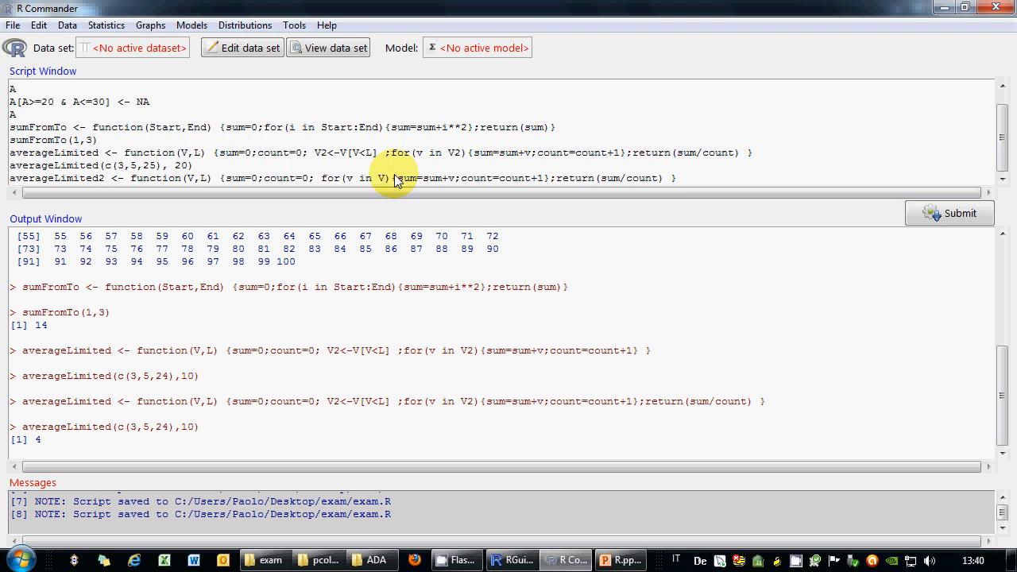
text([V)
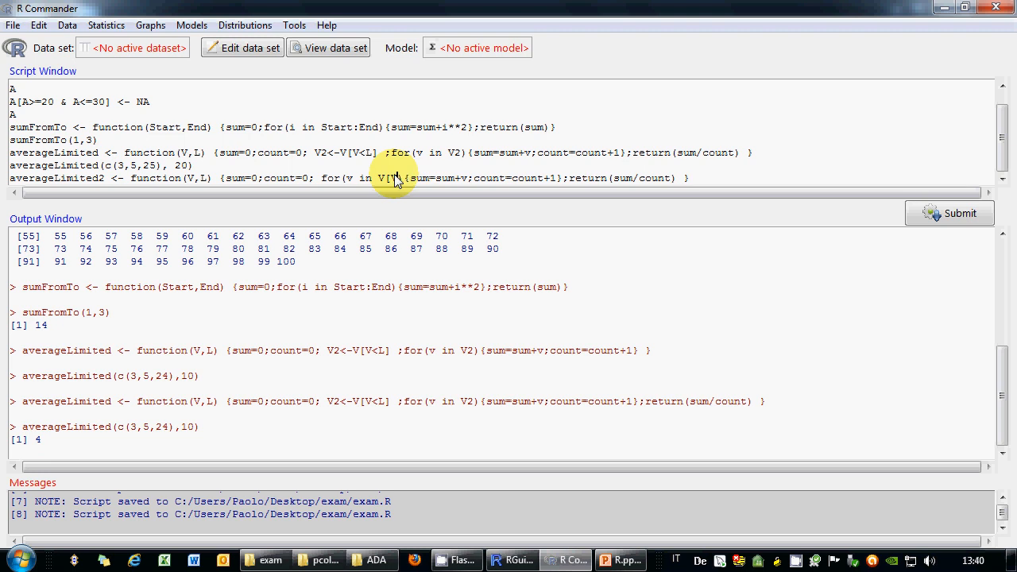
text(<L])
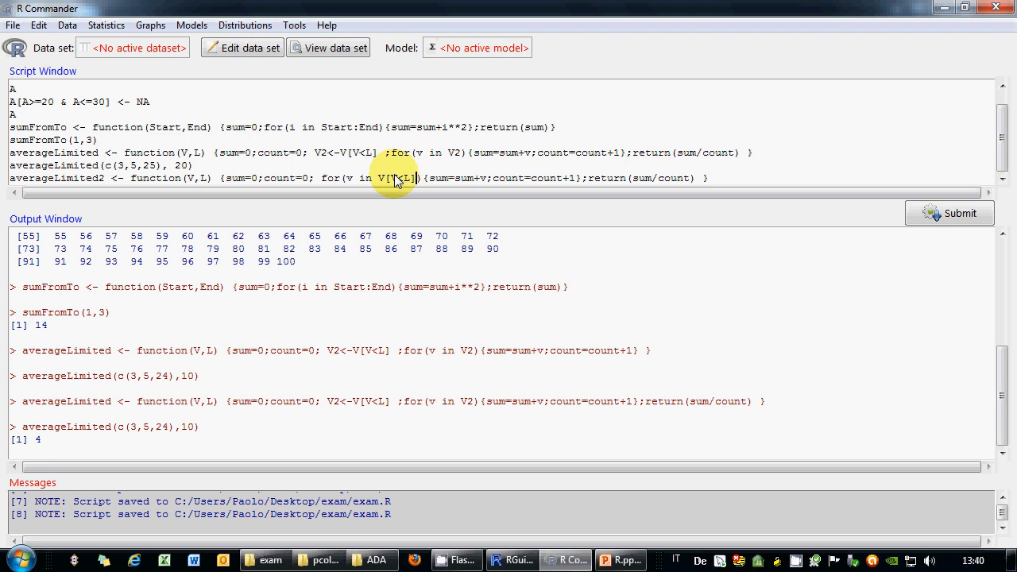
click(730, 180)
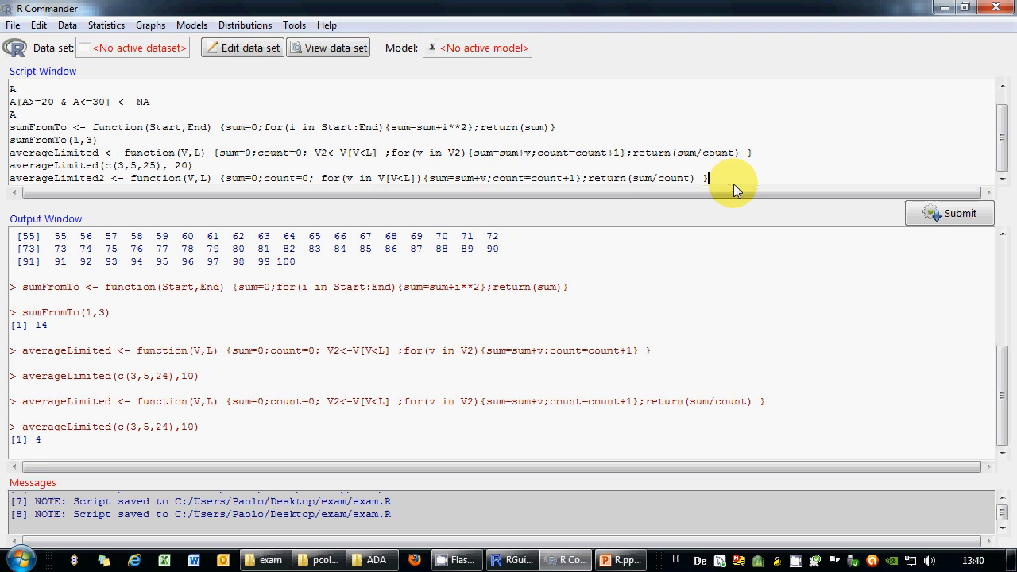
click(911, 221)
Step: Copy the averageLimited test call below averageLimited2, change it to averageLimited2(c(3,5,25), 20), and run it
drag(194, 165, 3, 171)
key(ctrl+c)
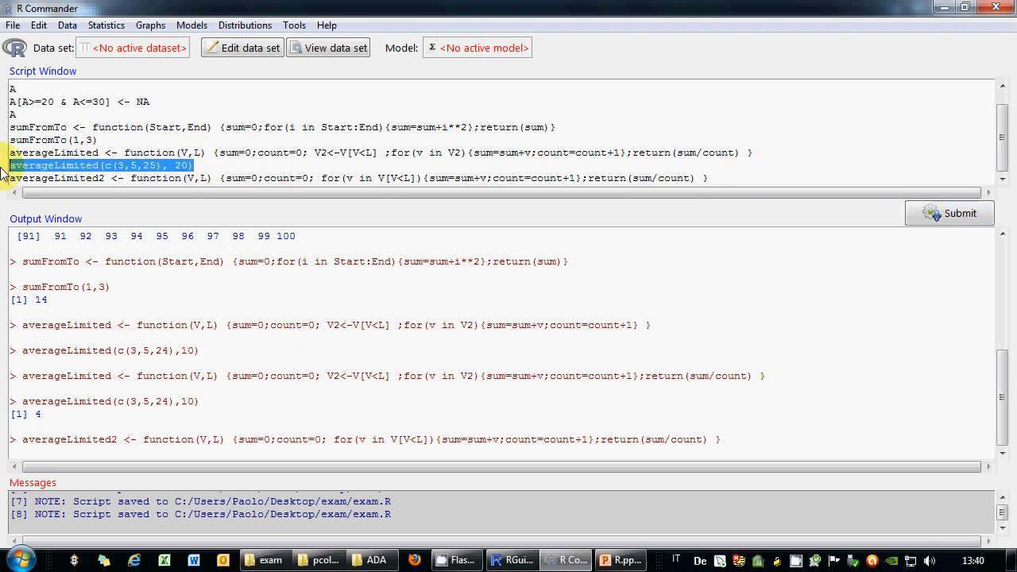
click(760, 176)
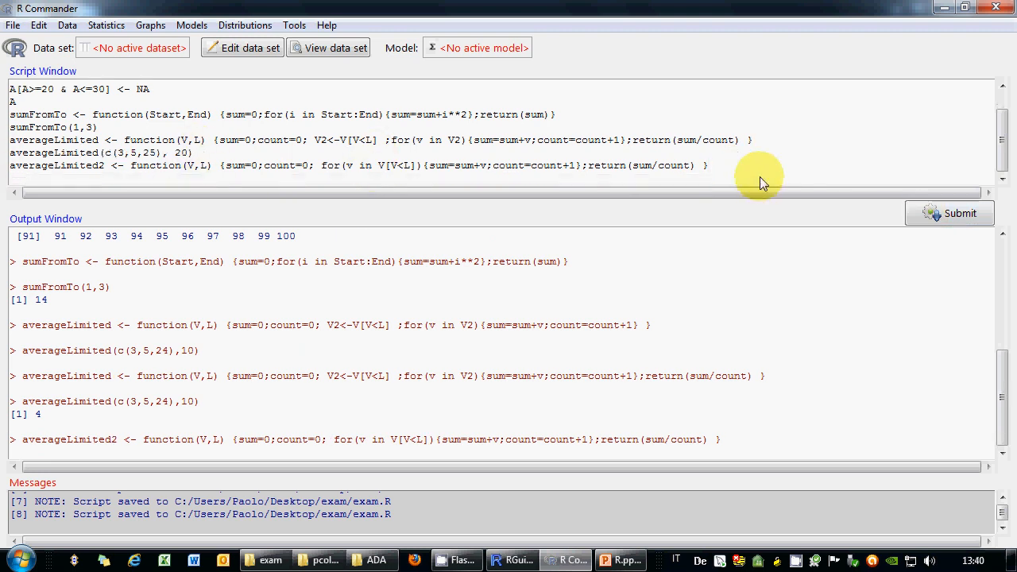
key(ctrl+v)
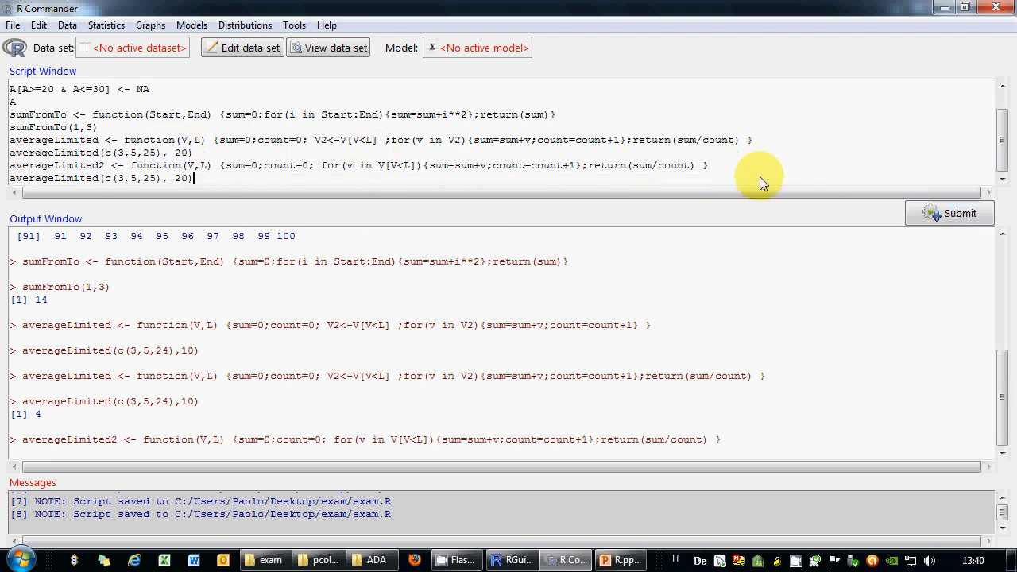
click(102, 178)
text(2)
click(918, 211)
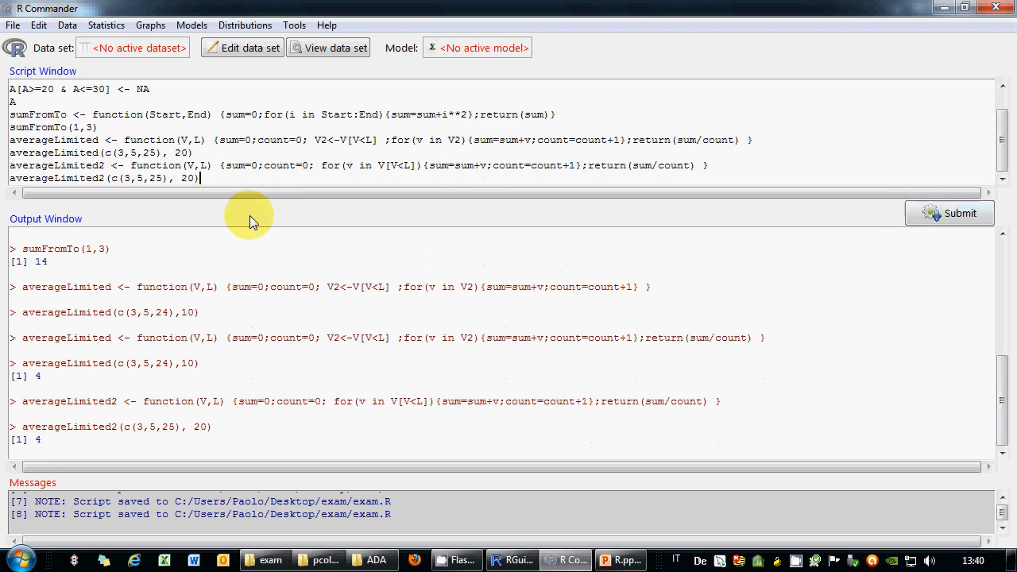
Step: Rename the averageLimited2 function definition to averageLimited_alternative
click(103, 165)
text(_)
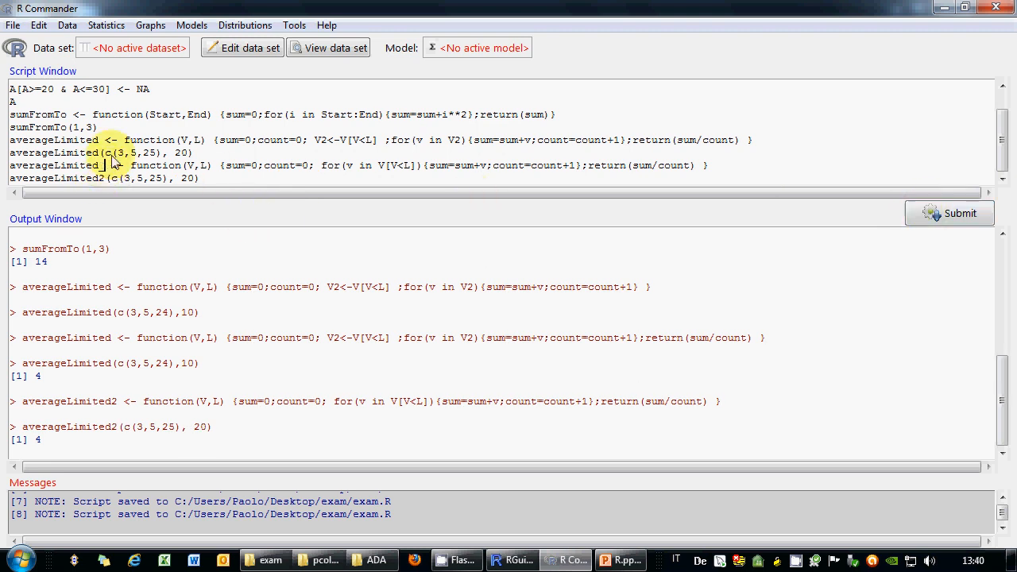
text(alternative)
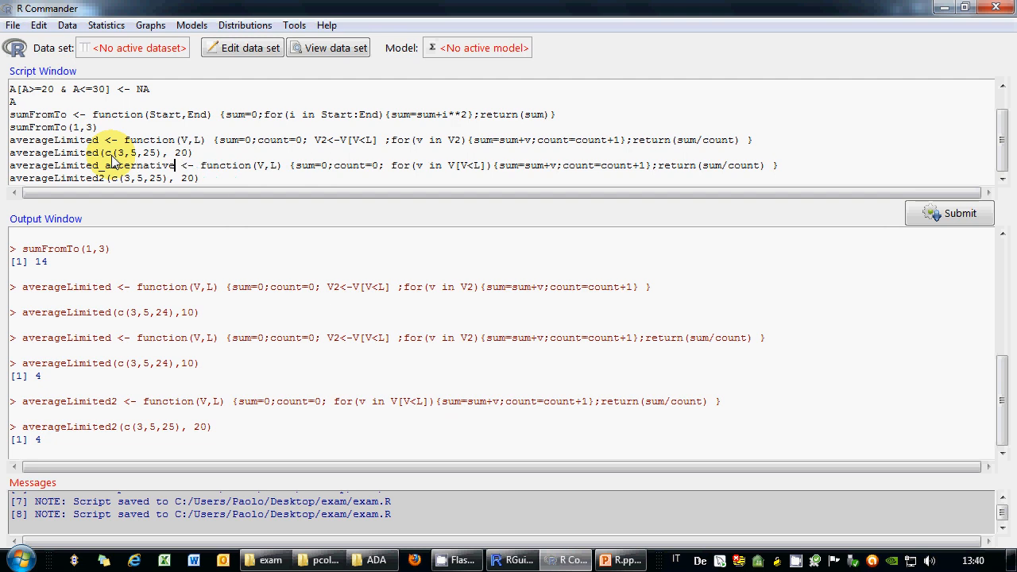
Step: Rename the function in the last test call so it reads averageLimited_alternative(c(3,5,25), 20)
drag(100, 167, 168, 175)
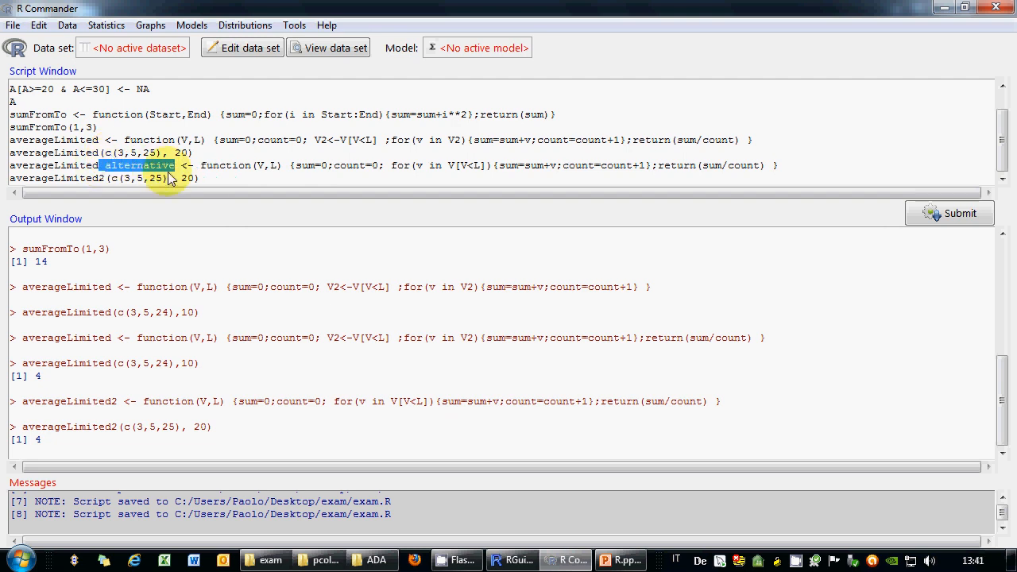
key(ctrl+c)
drag(98, 180, 105, 179)
key(ctrl+v)
click(294, 179)
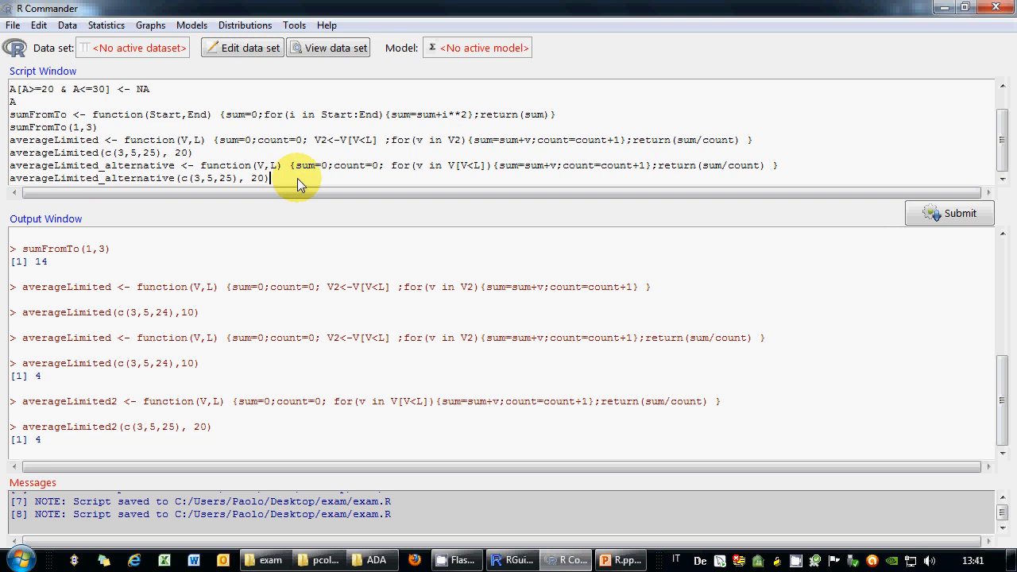
key(Return)
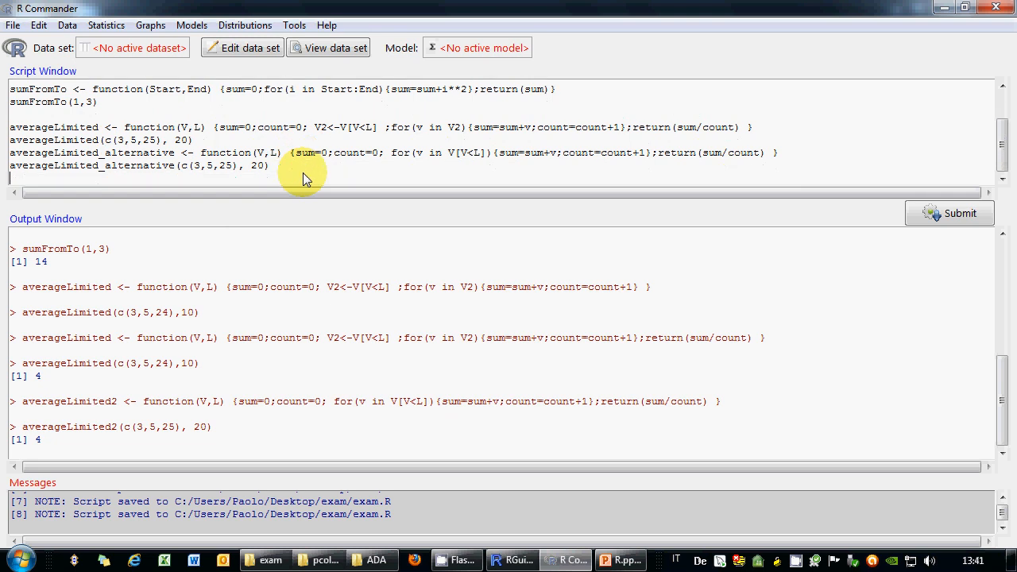
Step: Save the script with the averageLimited_alternative function, overwriting exam.R in the exam folder
right_click(101, 144)
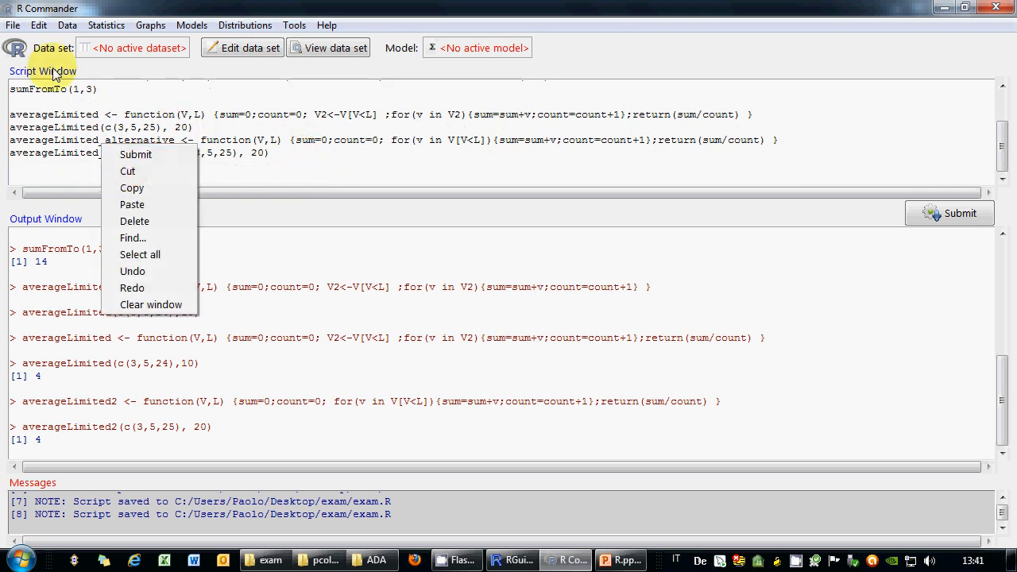
click(13, 25)
click(44, 95)
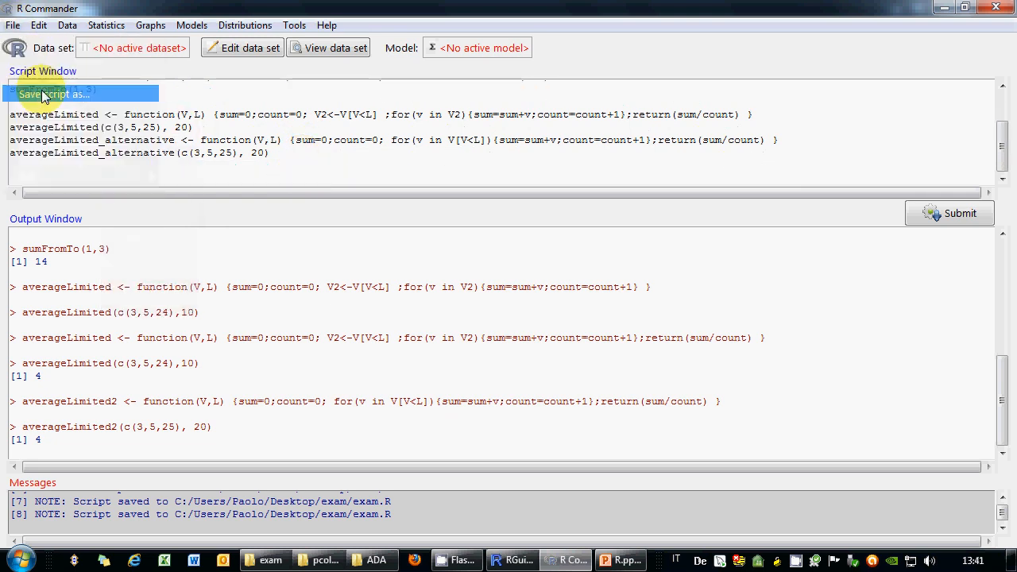
click(179, 143)
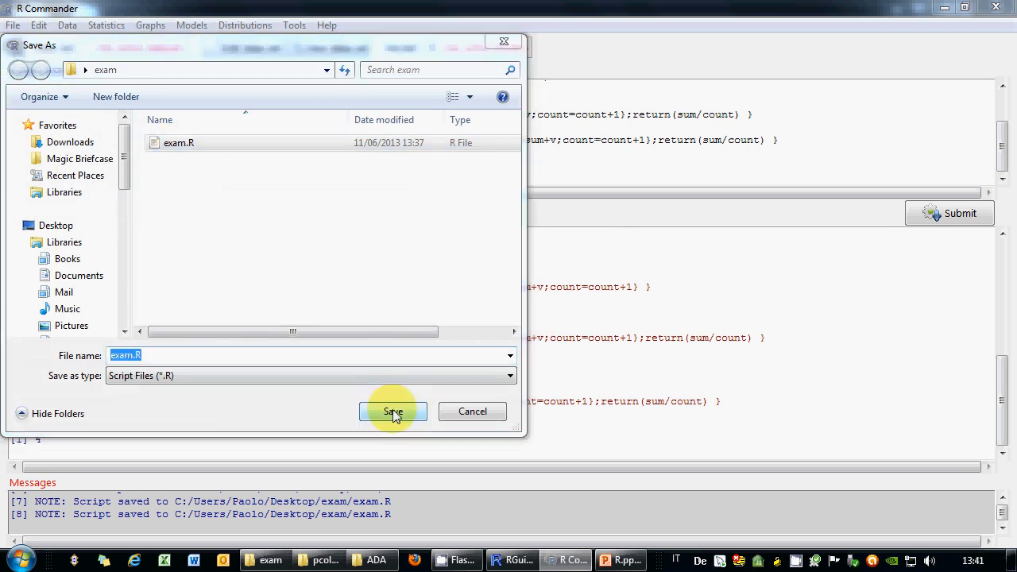
click(394, 412)
click(557, 286)
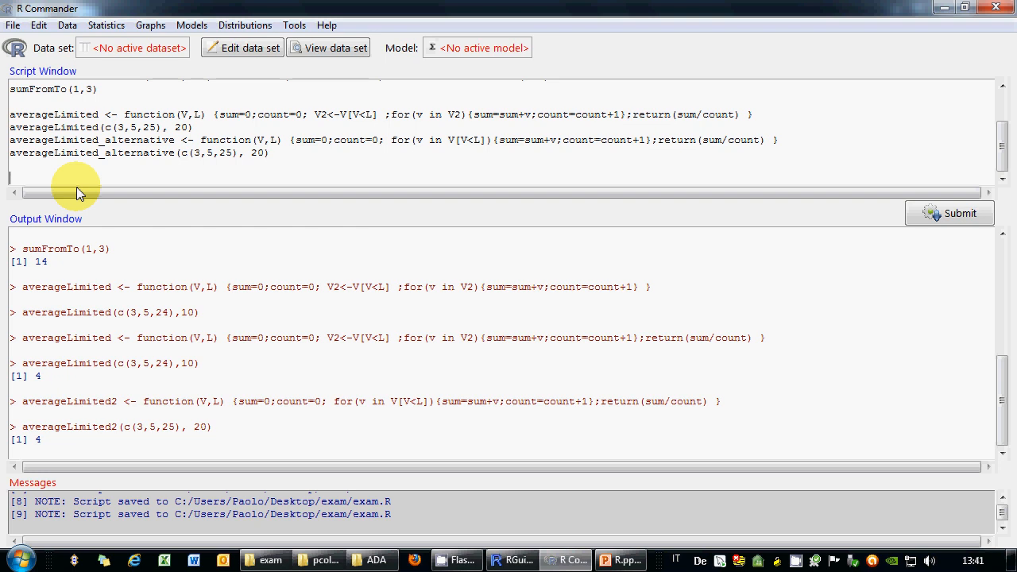
Step: Create the factor people2 from people with factor(people) and run levels(people2) to list its levels
text(people2 <- factor(people))
click(946, 222)
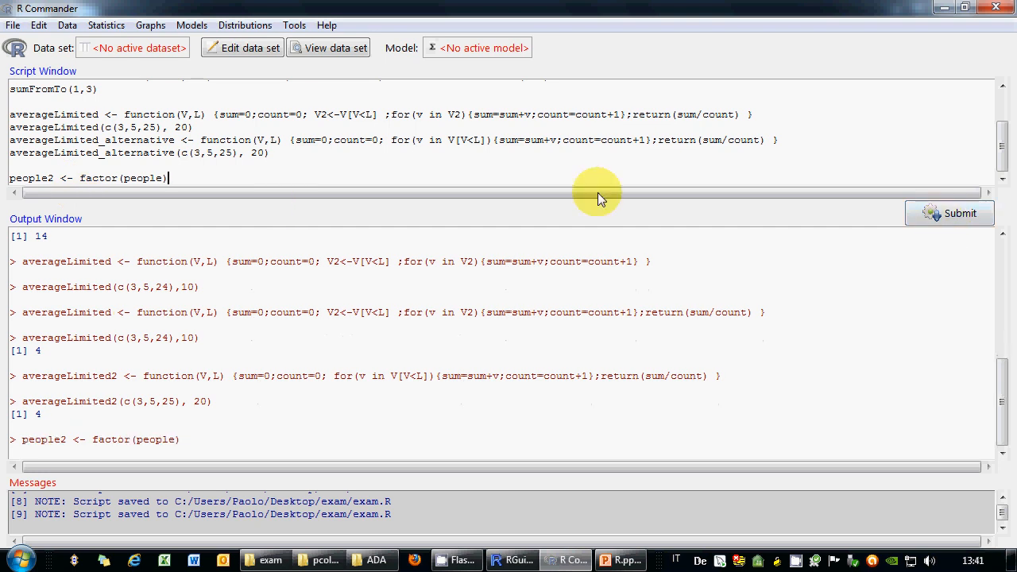
text(levels()
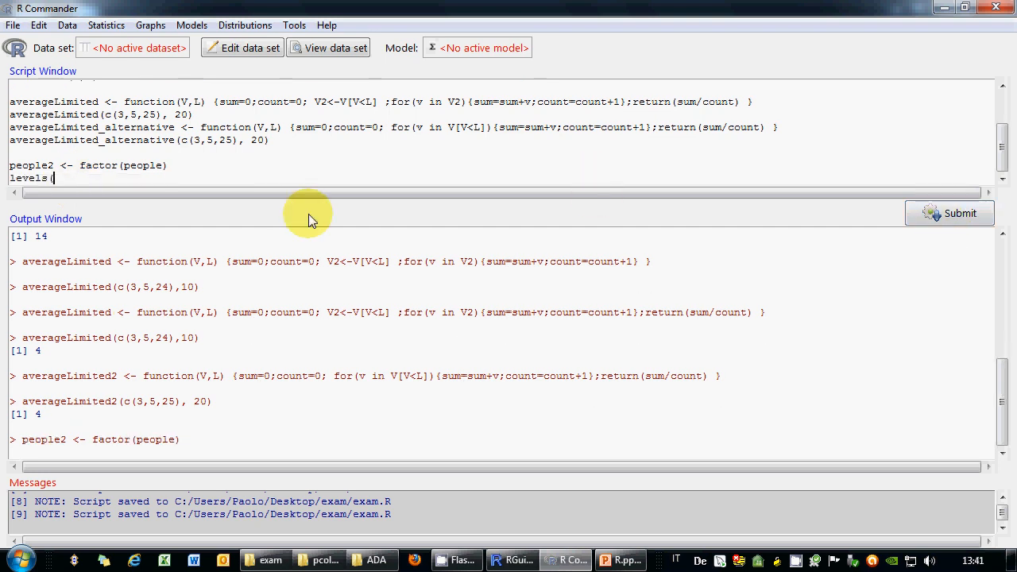
text(people2))
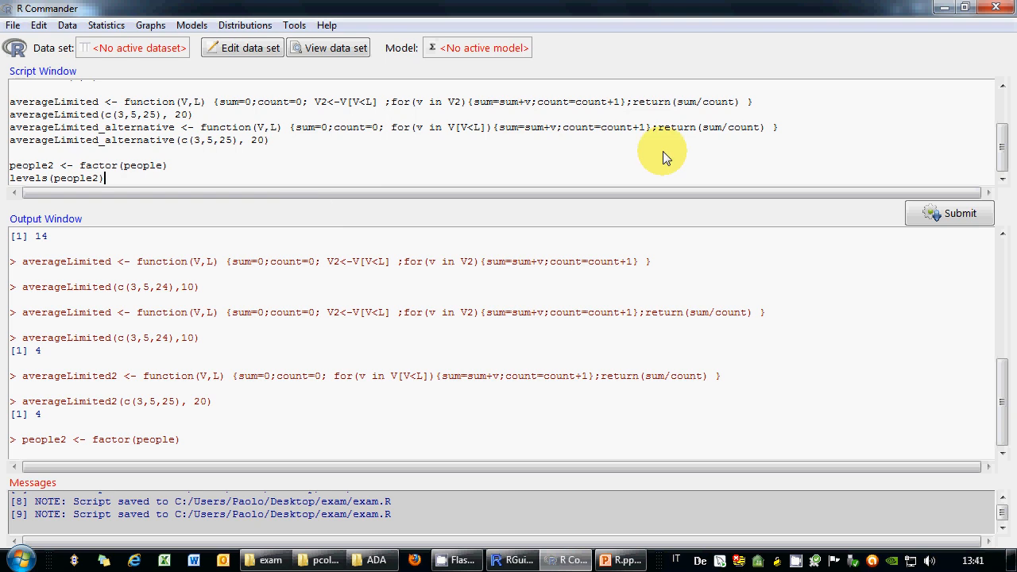
key(ctrl+r)
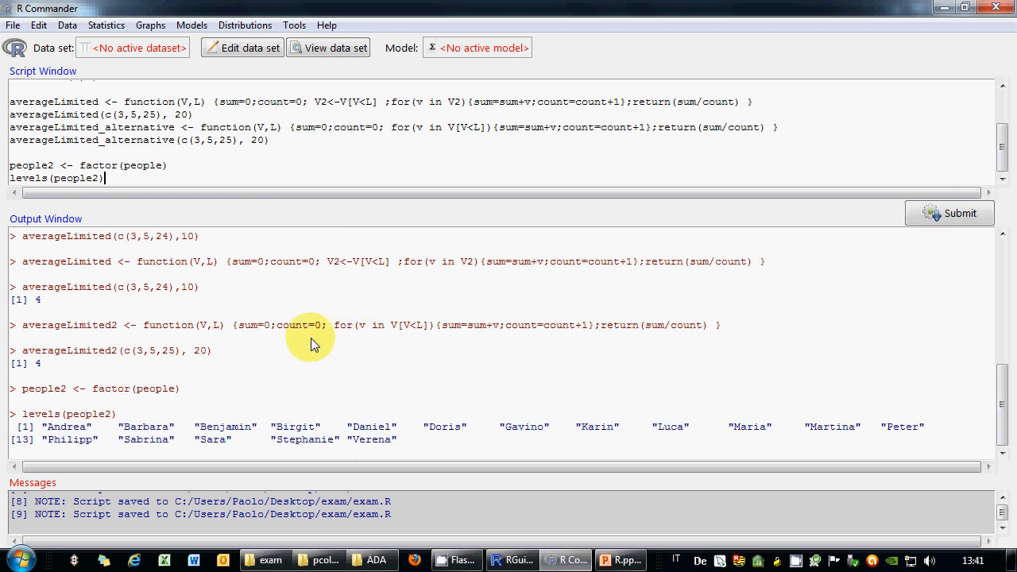
Step: Print the people vector and the people2 factor by adding and running each name on its own script line
key(Return)
text(people)
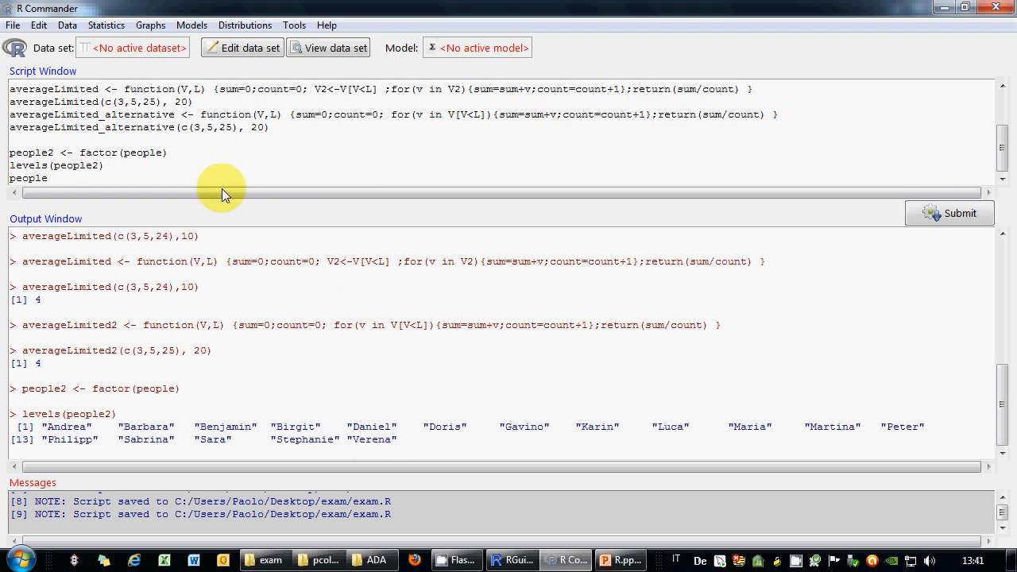
click(948, 217)
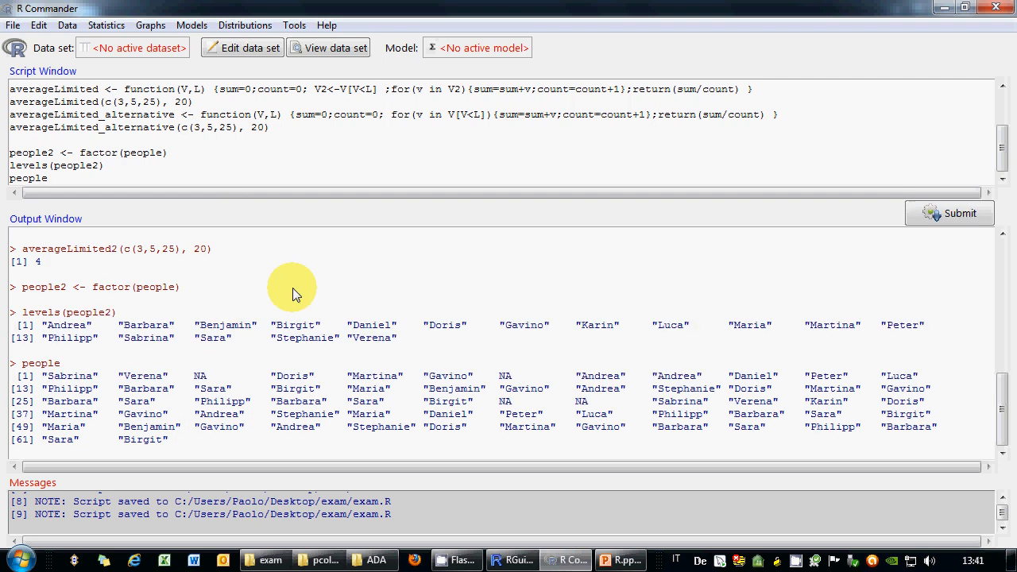
key(Return)
text(peop)
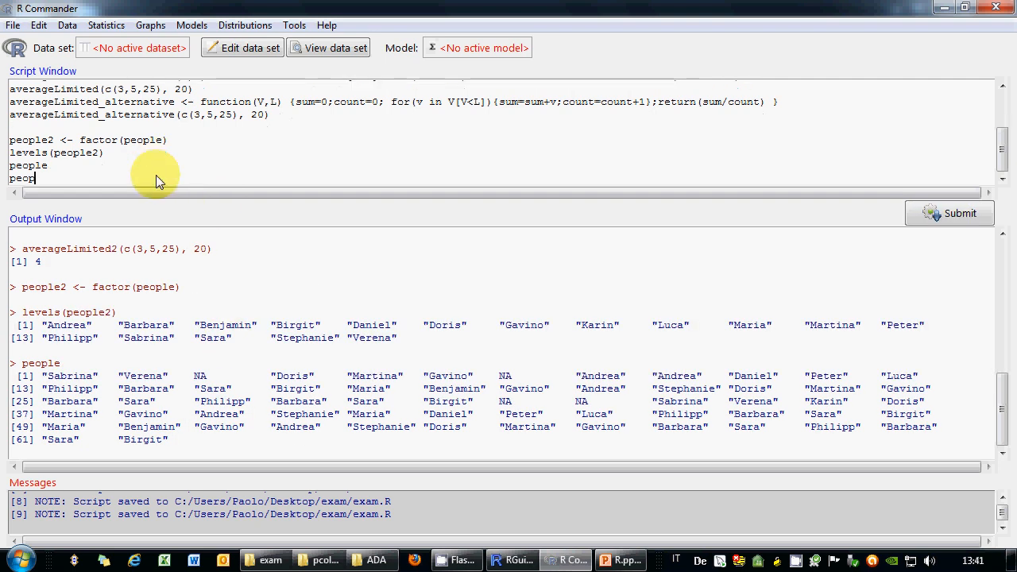
text(le2)
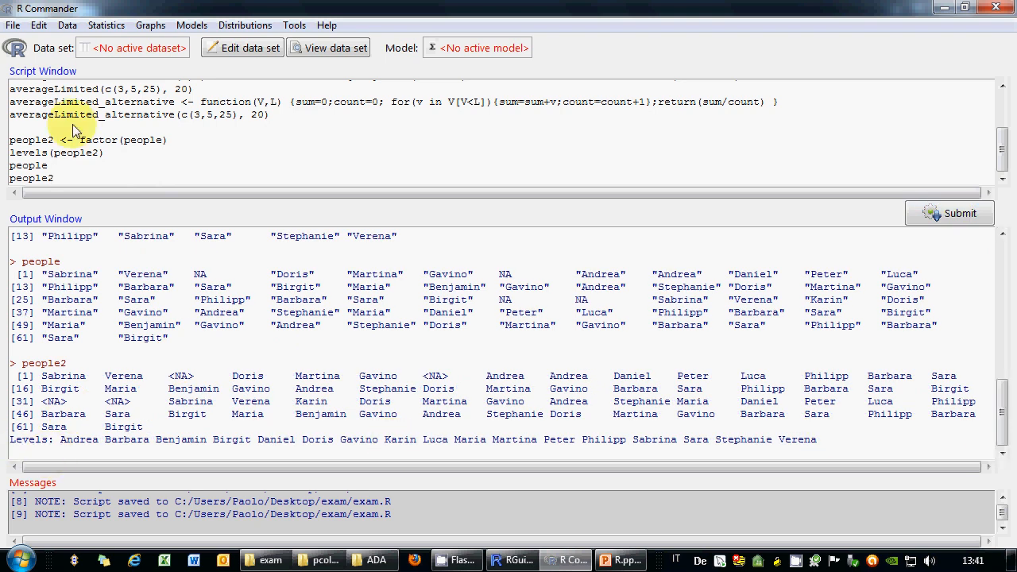
scroll(151, 197, down, 1)
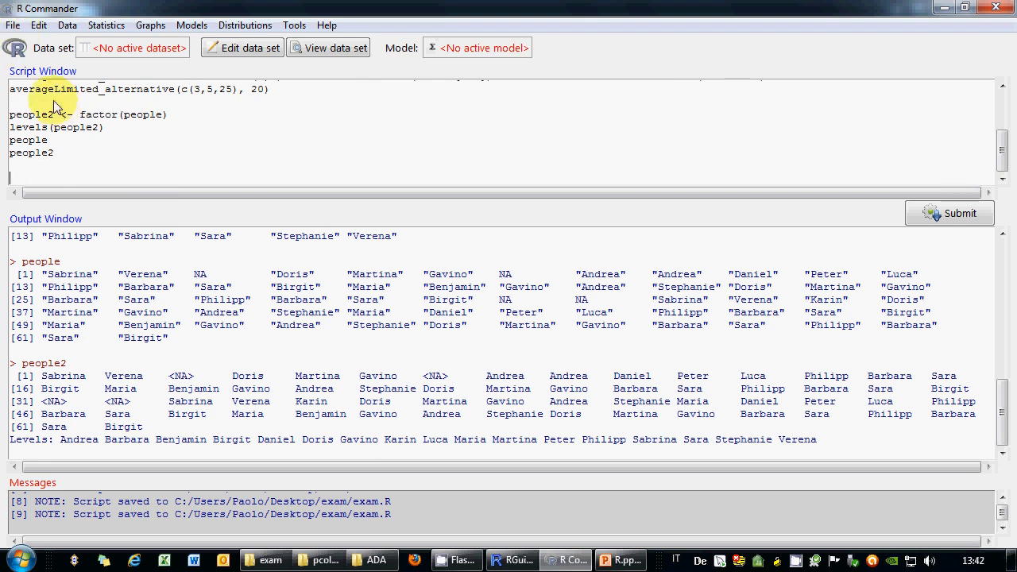
Step: Save the script including the people2 factor commands over the existing exam.R
click(12, 25)
click(36, 94)
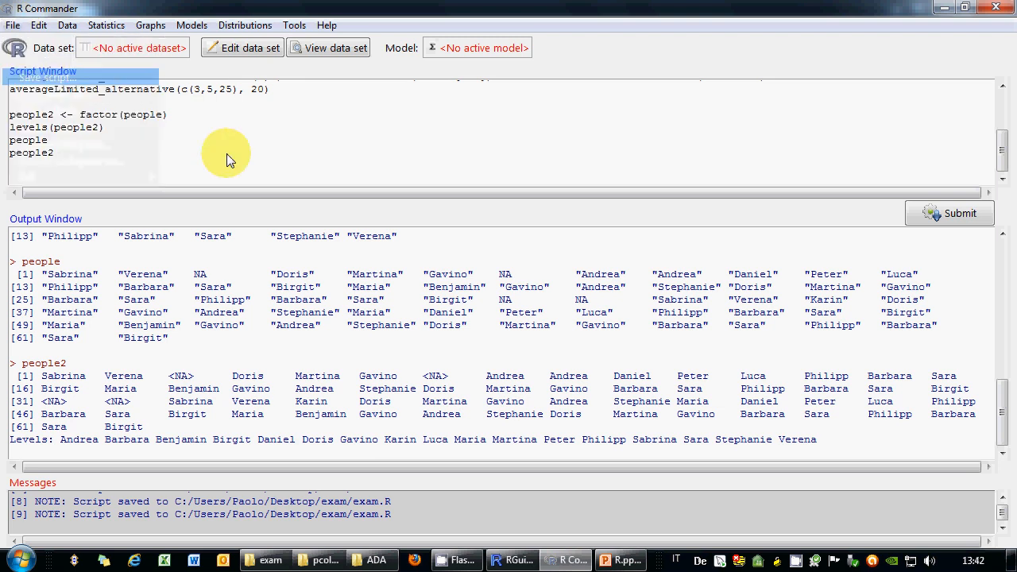
click(170, 143)
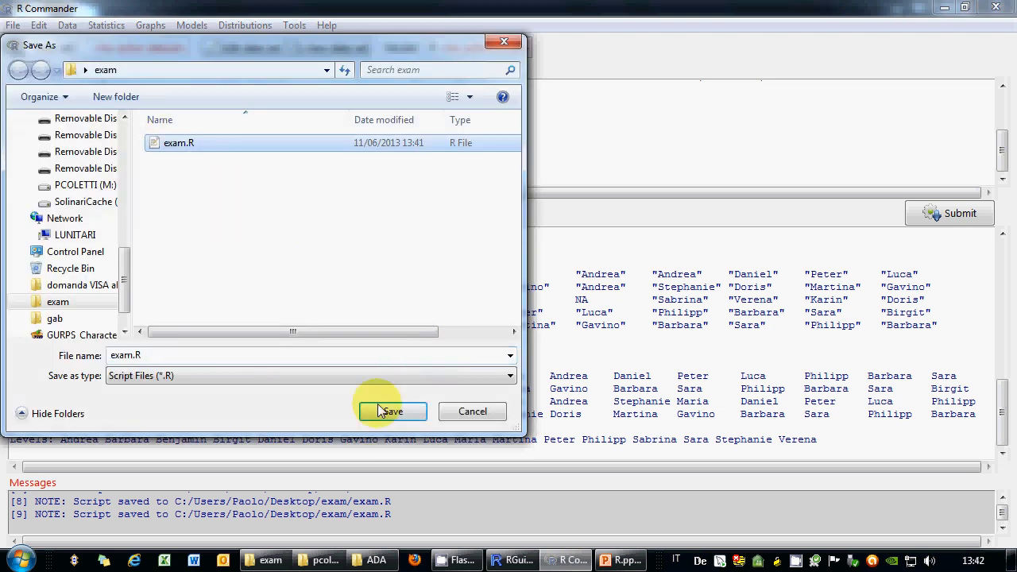
click(388, 411)
click(554, 287)
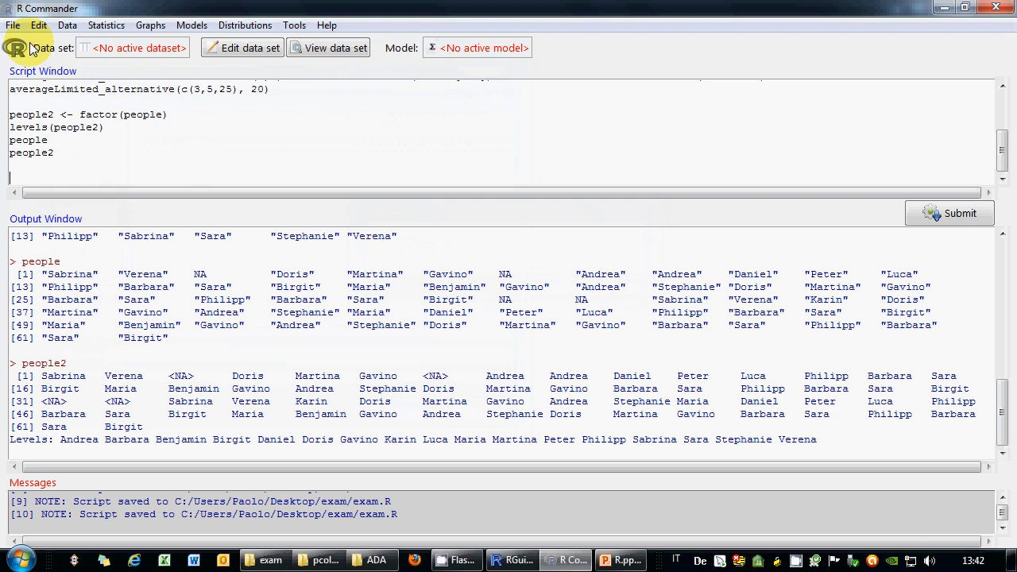
Step: Save the R workspace in the exam folder, replacing exam.RData
click(12, 25)
click(54, 162)
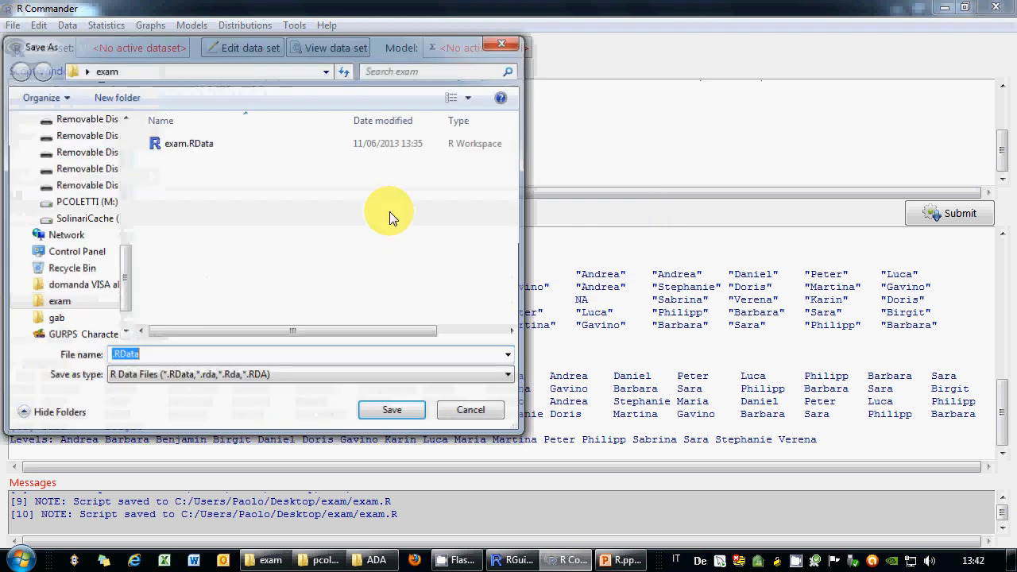
click(191, 143)
click(393, 411)
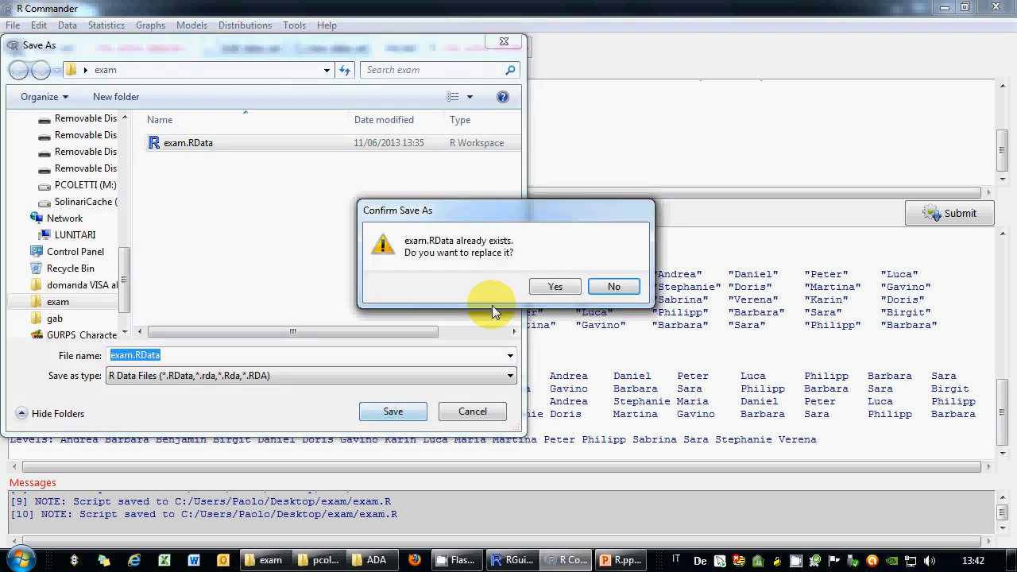
click(554, 287)
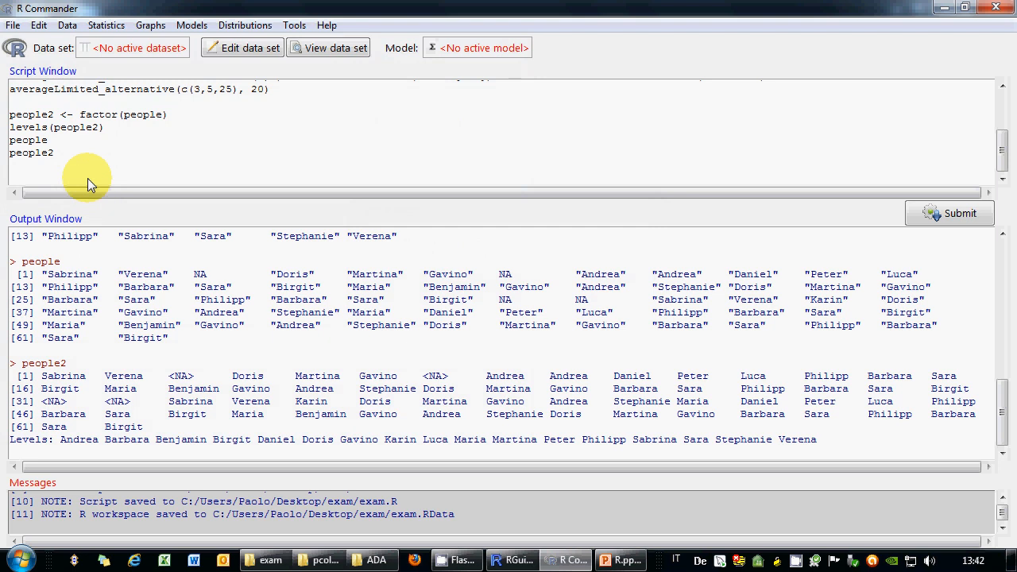
Step: Load the UScereal data set from the attached MASS package as the active data set
click(68, 25)
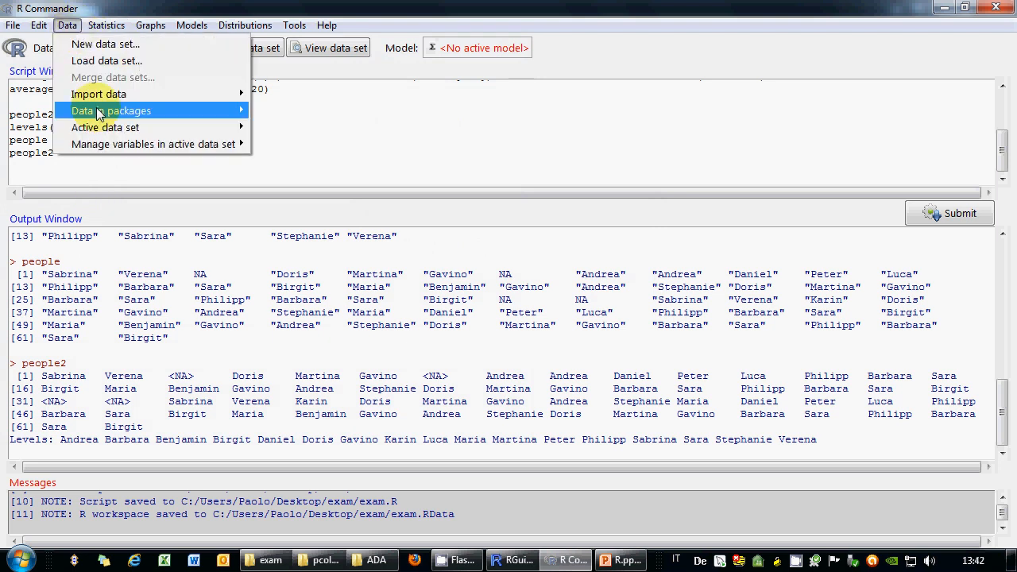
mouse_move(98, 110)
click(301, 128)
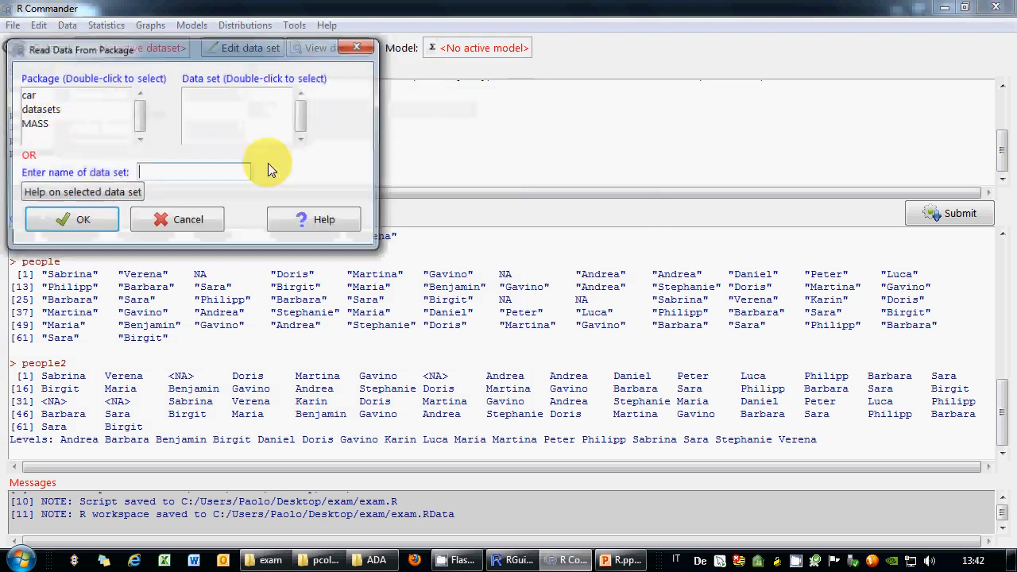
double_click(44, 125)
click(302, 139)
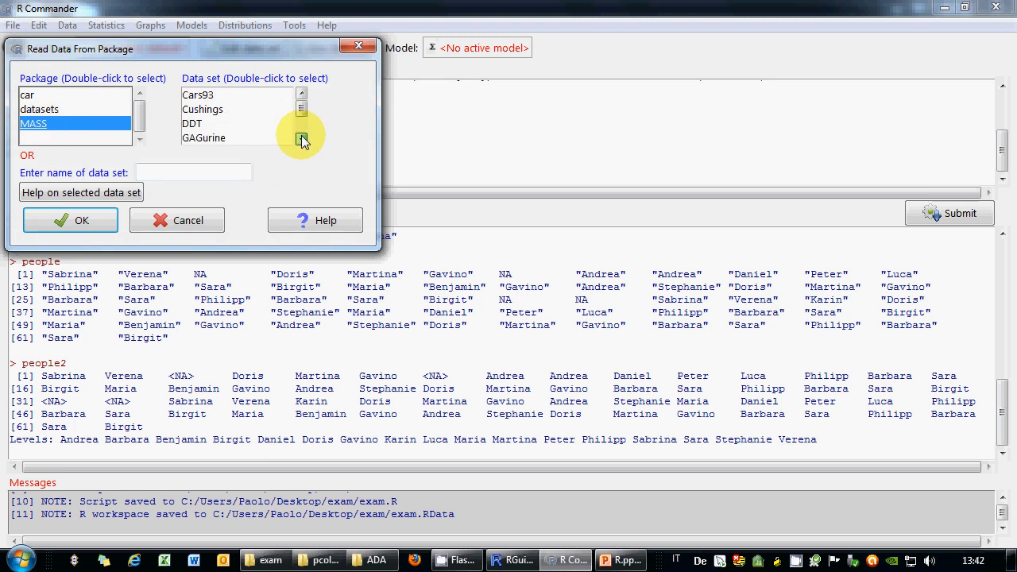
click(302, 139)
click(302, 140)
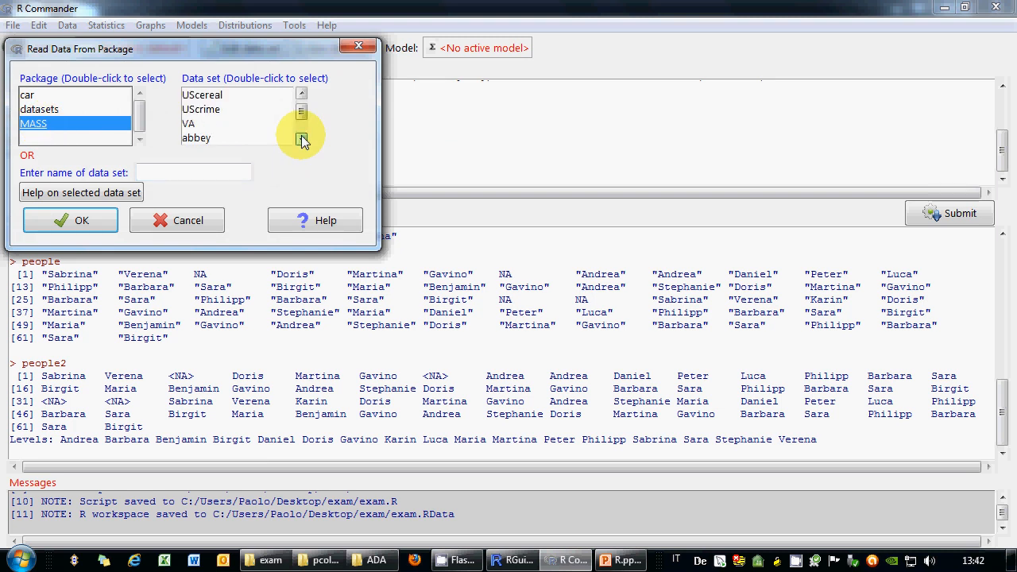
click(205, 95)
click(72, 222)
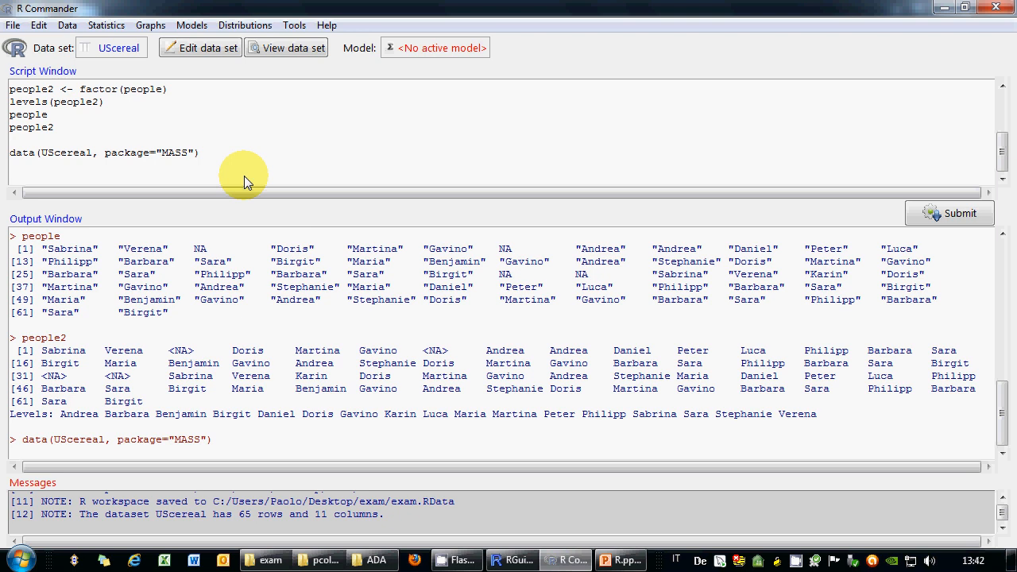
Step: Open the export settings for the active UScereal data set and move the dialog clear of the window's corner
click(12, 27)
mouse_move(112, 33)
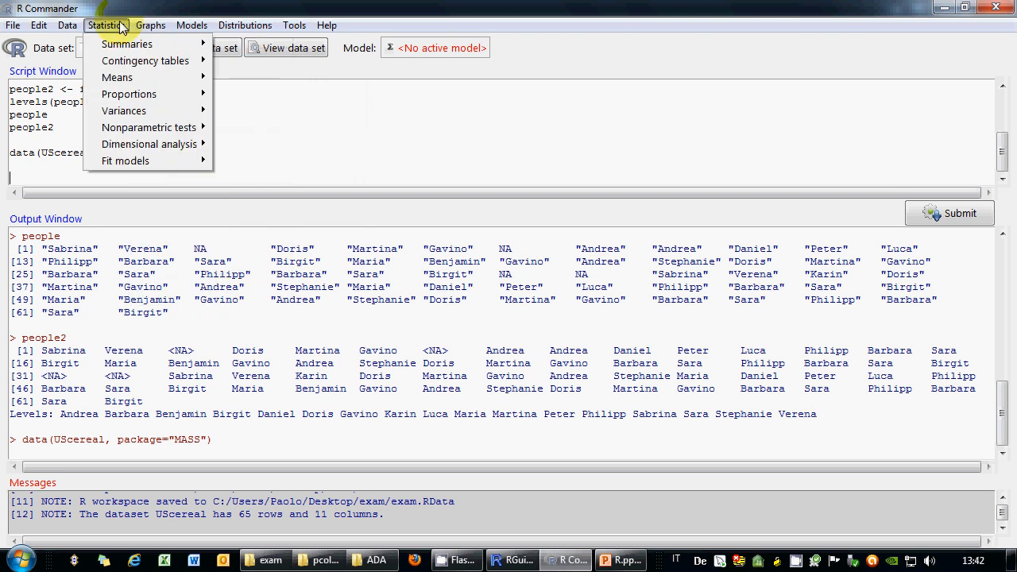
mouse_move(68, 26)
mouse_move(96, 113)
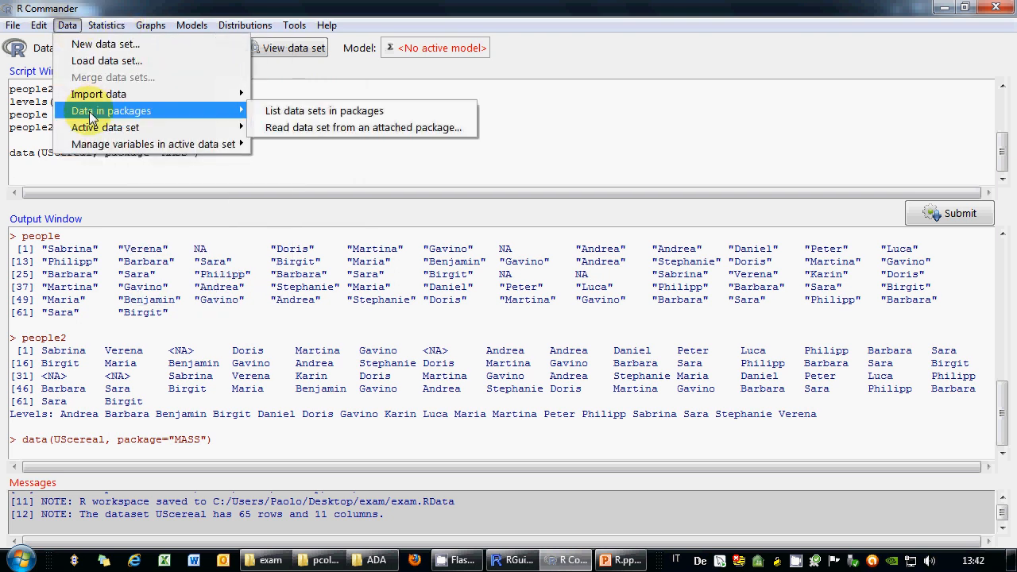
mouse_move(99, 147)
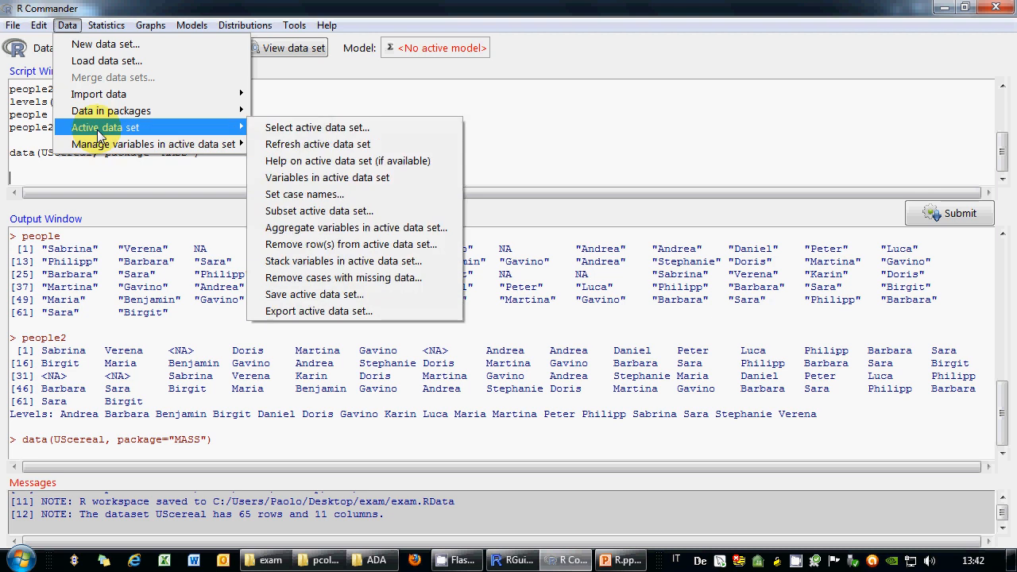
mouse_move(10, 27)
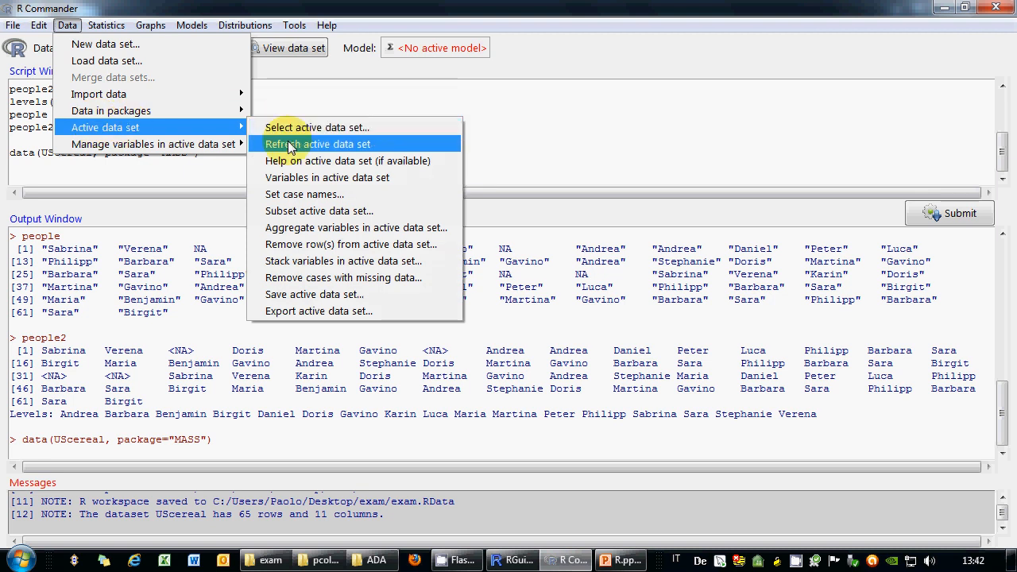
click(323, 312)
drag(191, 57, 436, 98)
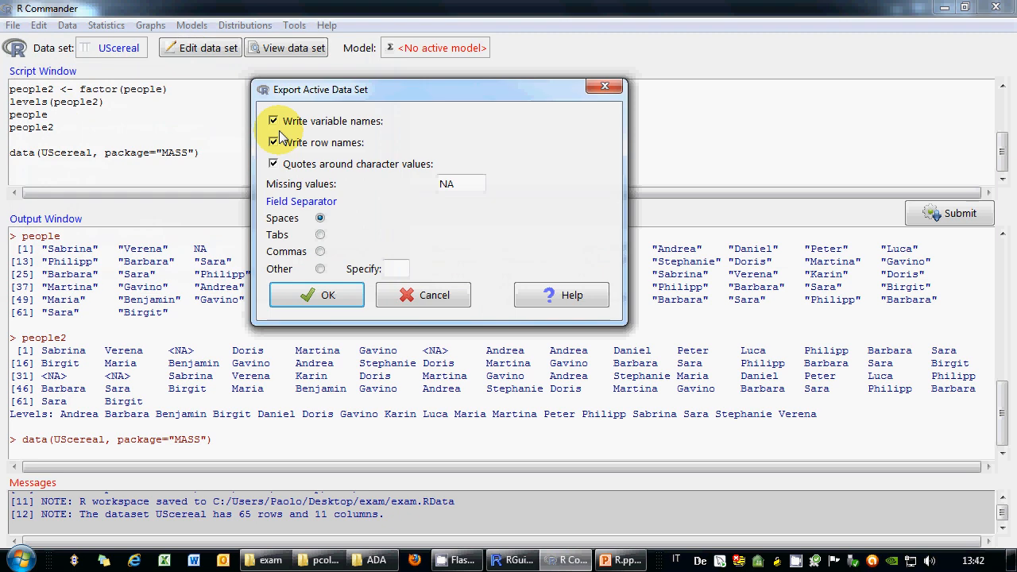
Step: Export UScereal without row names or quotes, using semicolons as separator, to UScereal.txt in the exam folder, and add a blank line to the script
click(273, 144)
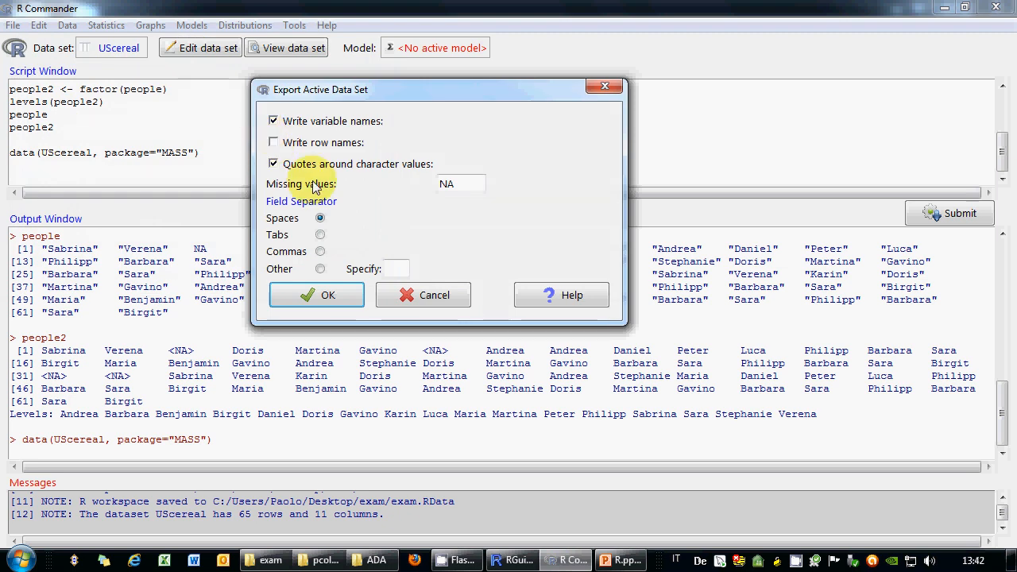
click(273, 164)
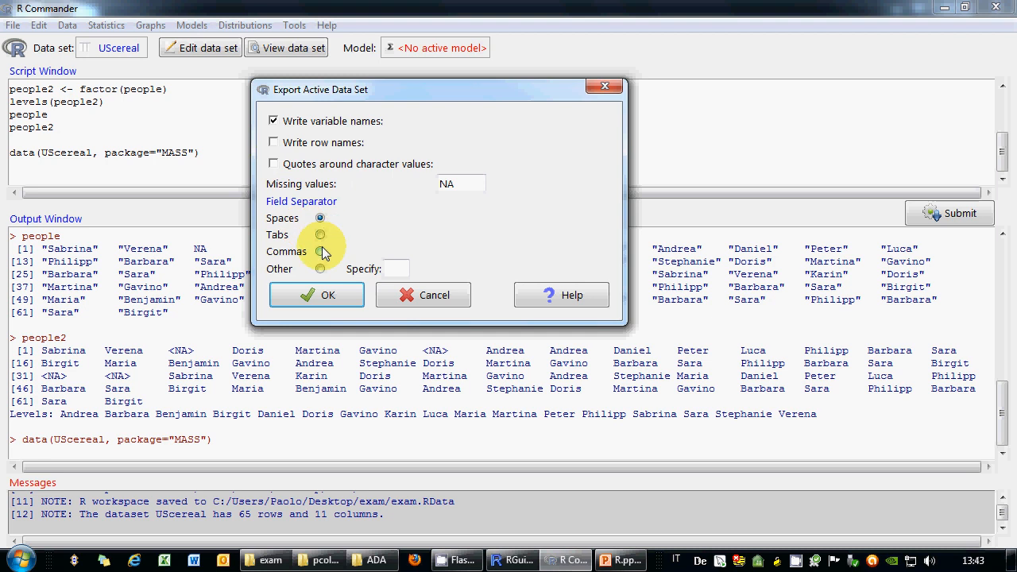
click(320, 269)
click(397, 270)
text(;)
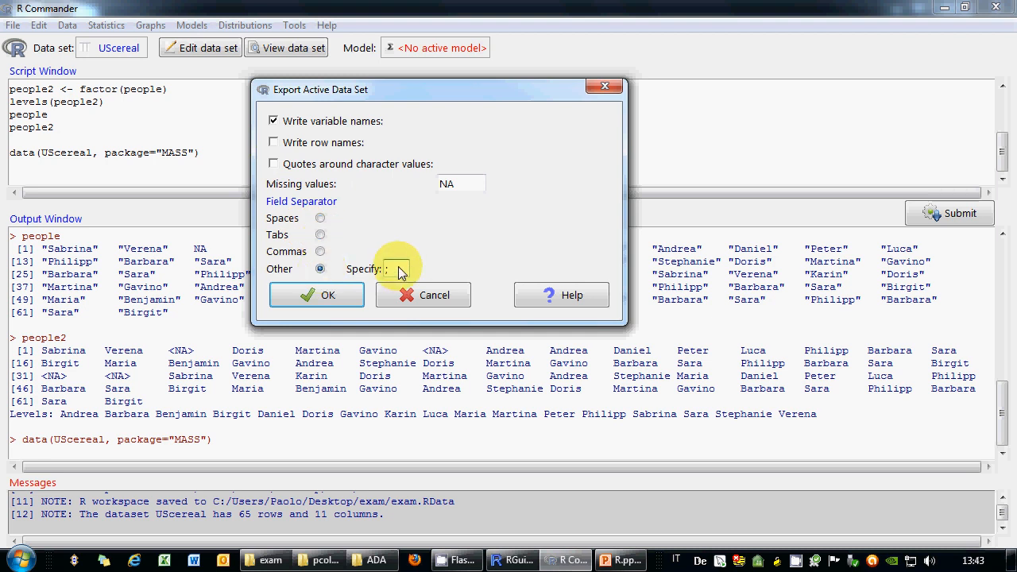
click(334, 296)
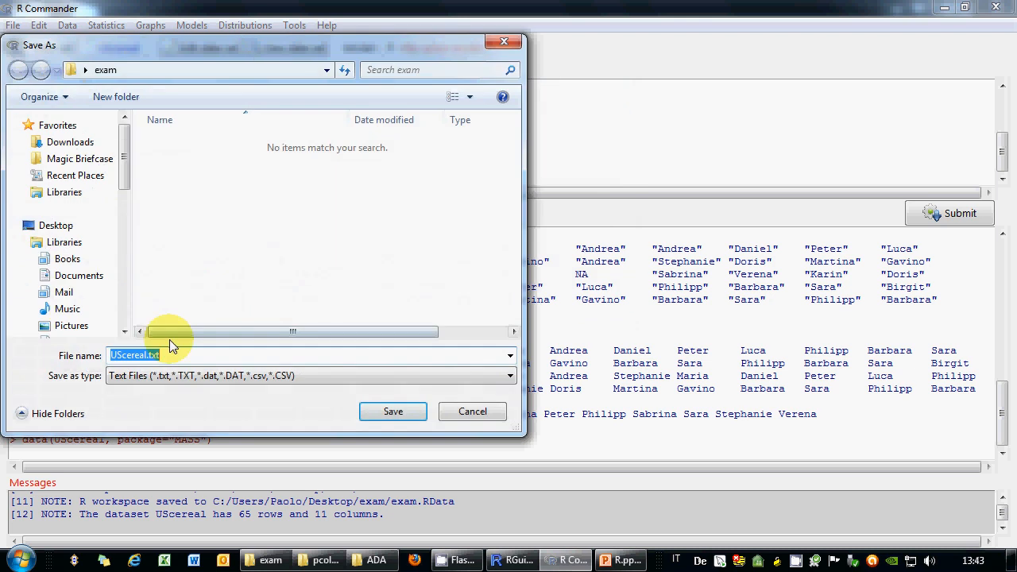
click(393, 414)
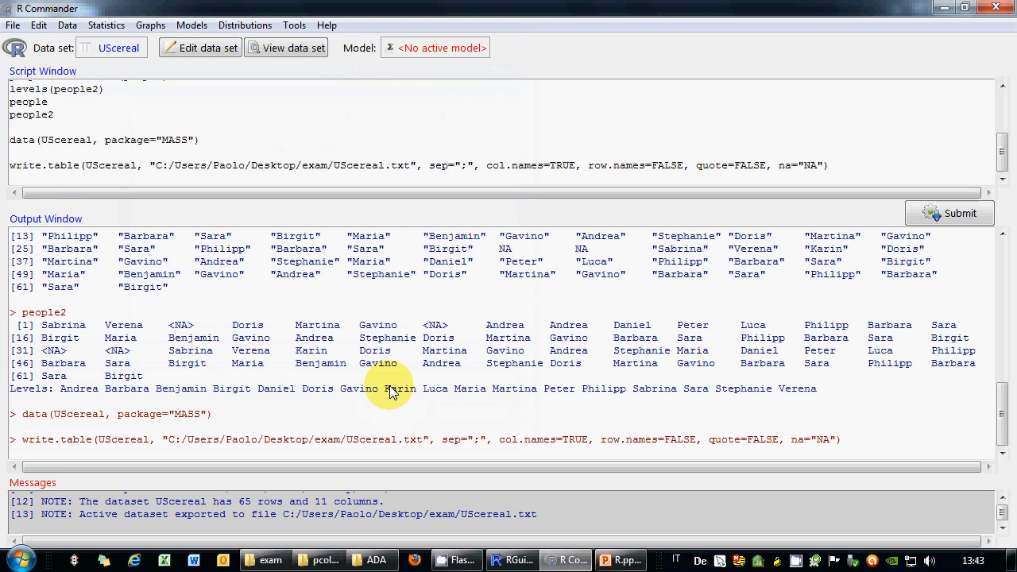
click(861, 169)
key(Return)
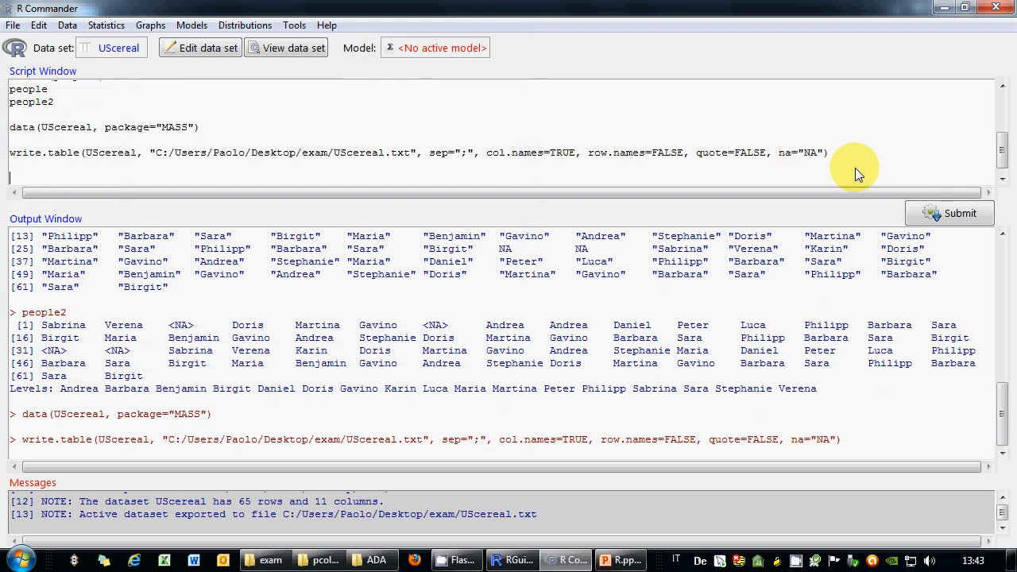
Step: Open the exported UScereal.txt from the exam folder to check its contents, and return to R Commander
click(266, 560)
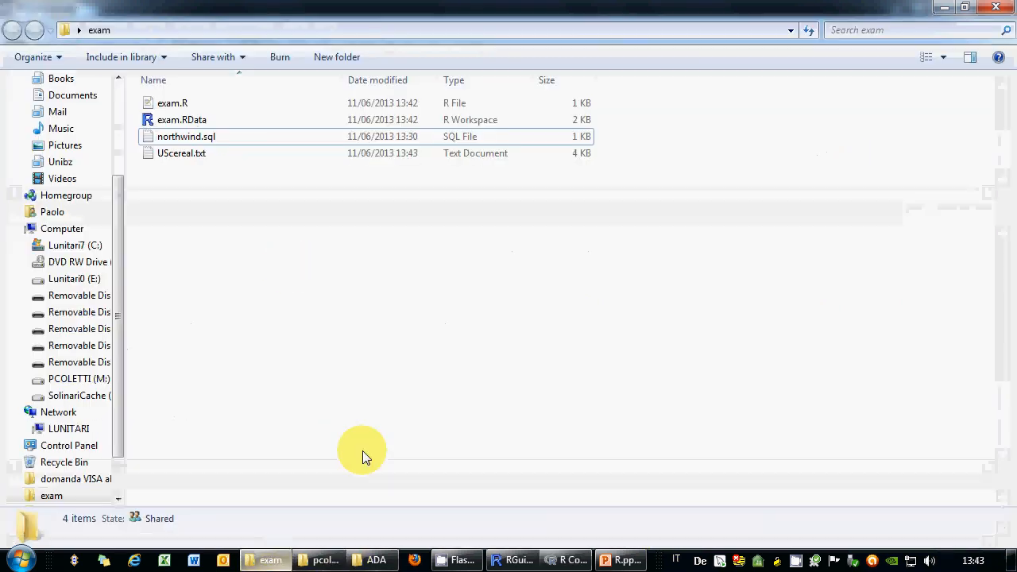
double_click(178, 153)
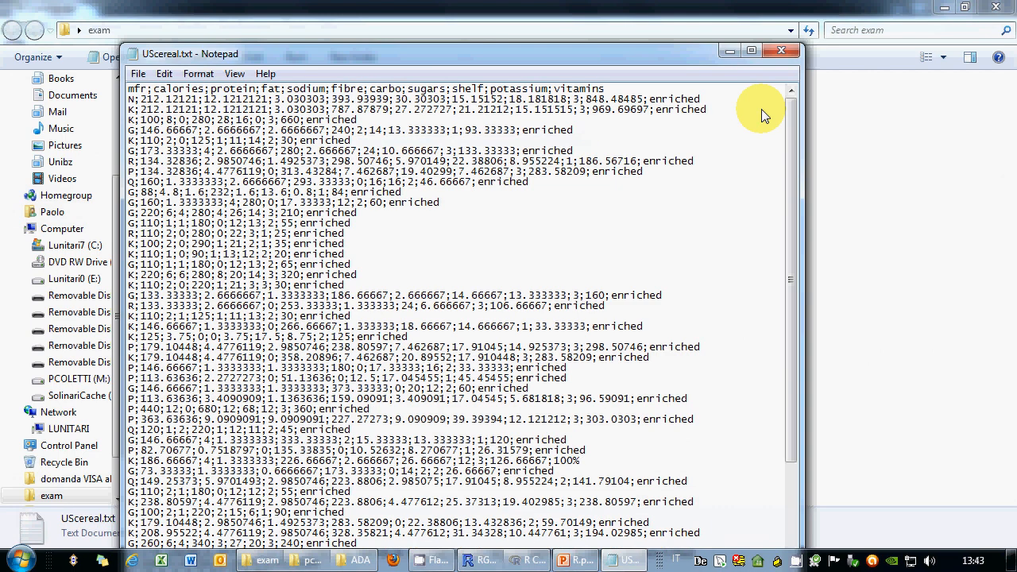
click(784, 51)
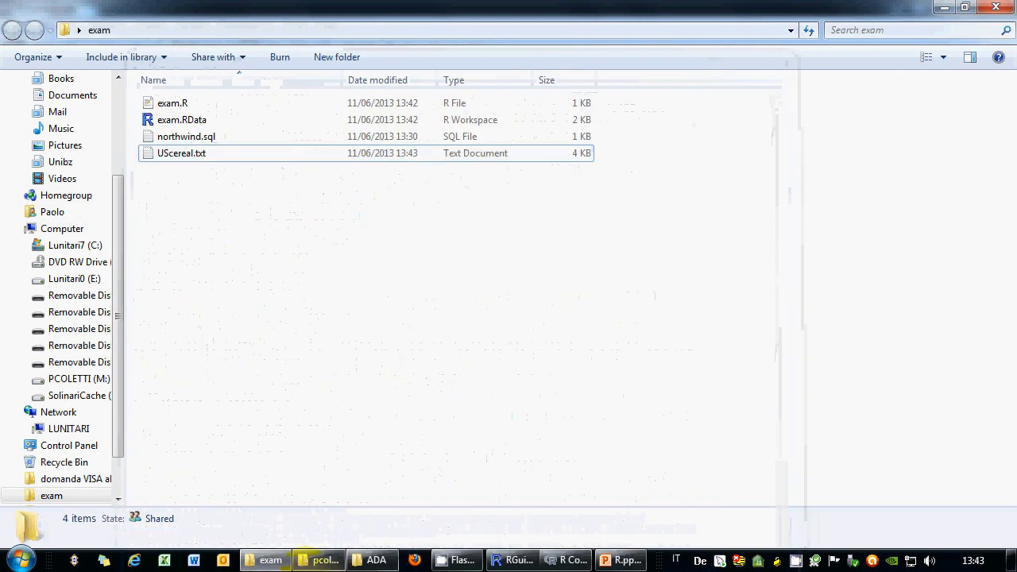
click(264, 559)
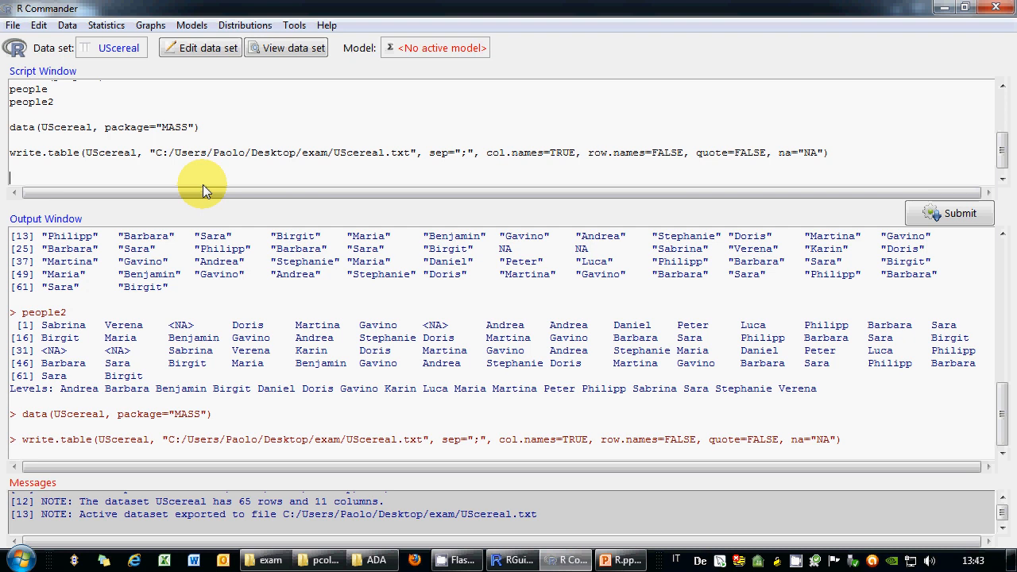
click(116, 24)
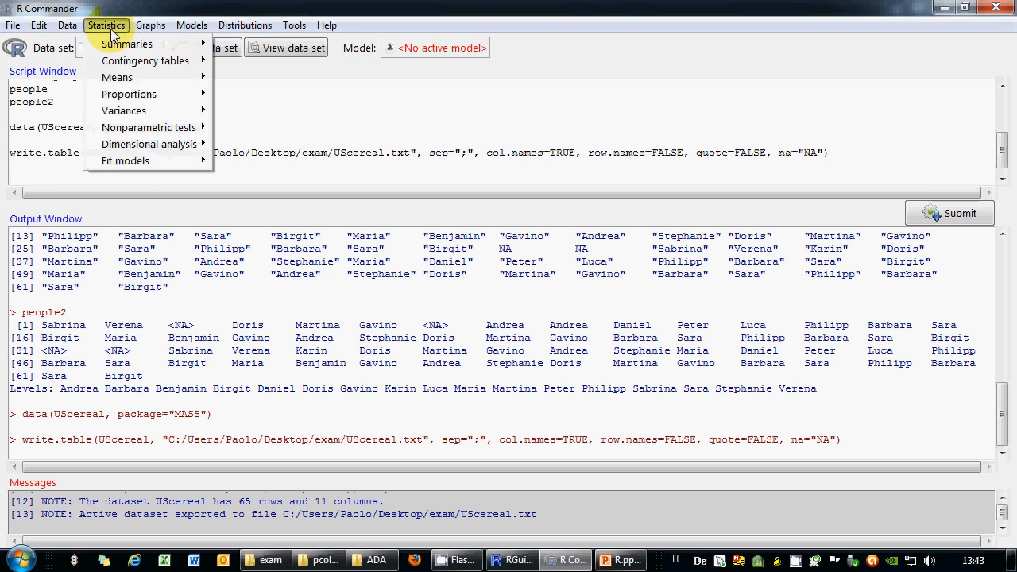
click(111, 24)
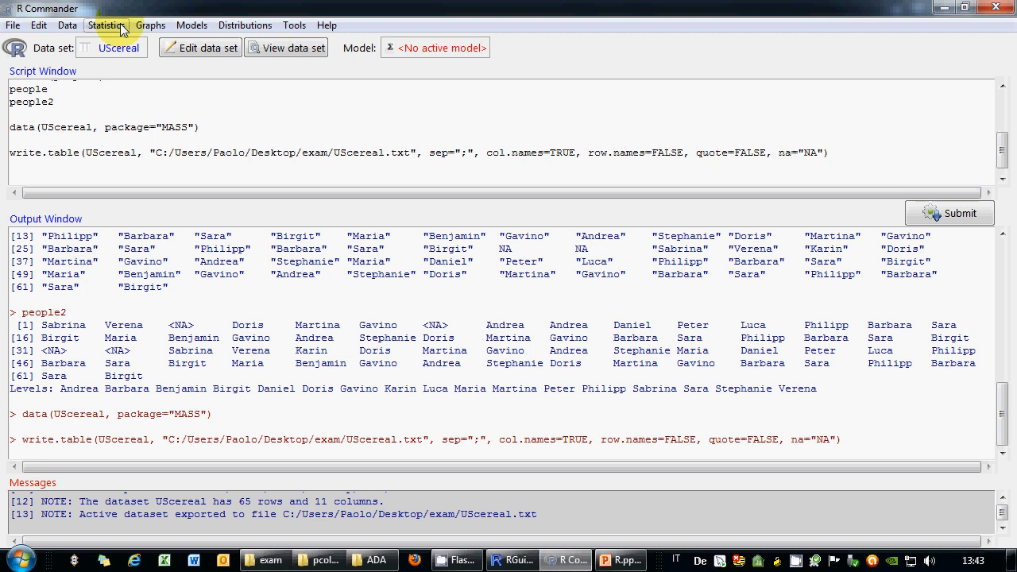
Step: Set up a recode of the carbo variable into a new factor carbo2 with the directive lo-20 = 1-low
click(68, 26)
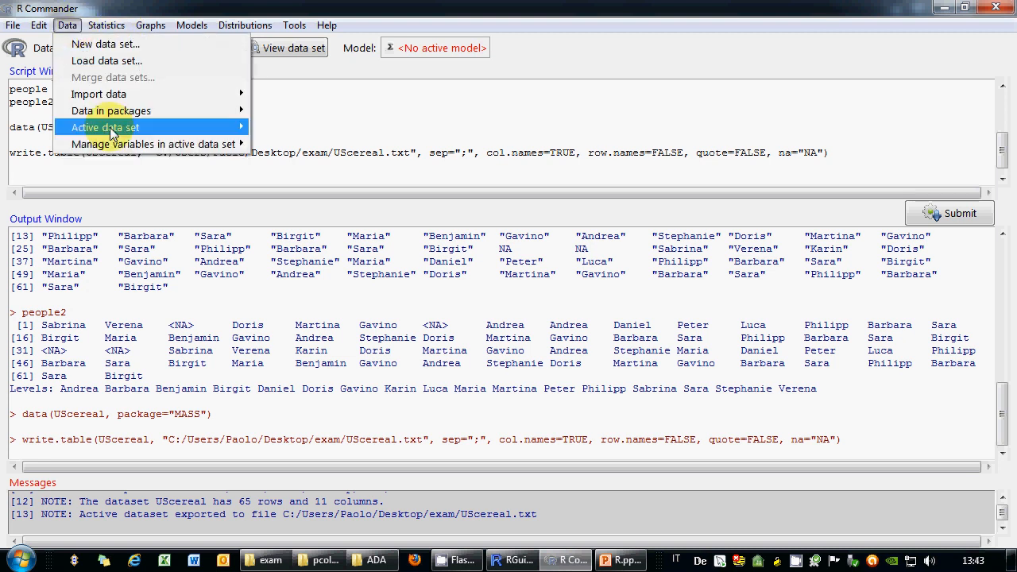
mouse_move(110, 119)
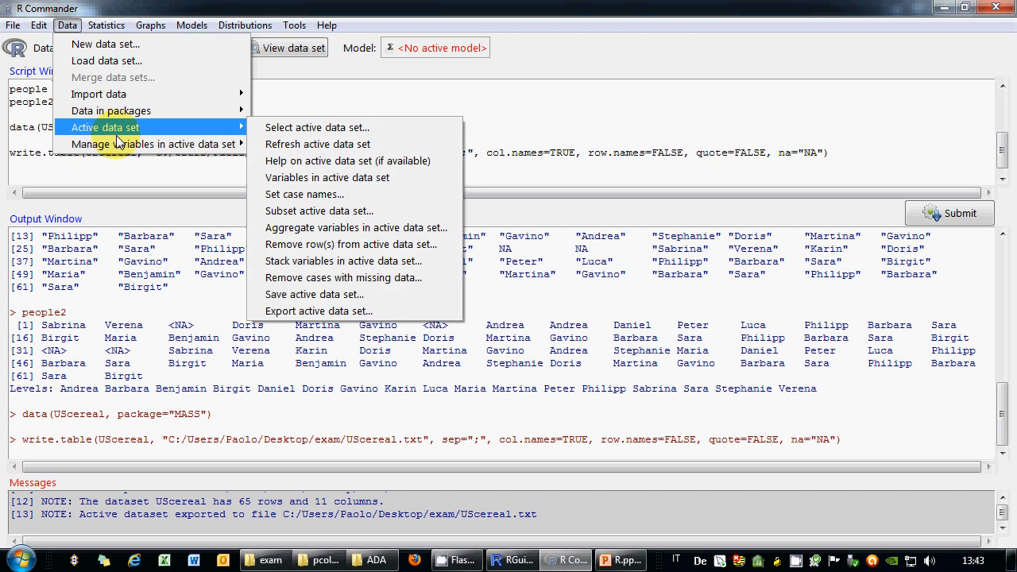
click(286, 144)
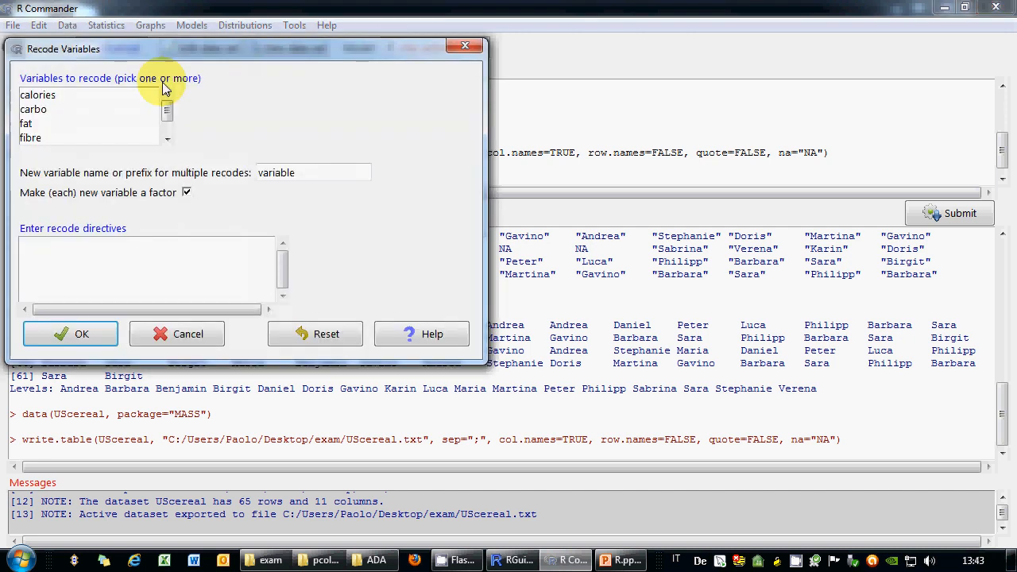
click(406, 150)
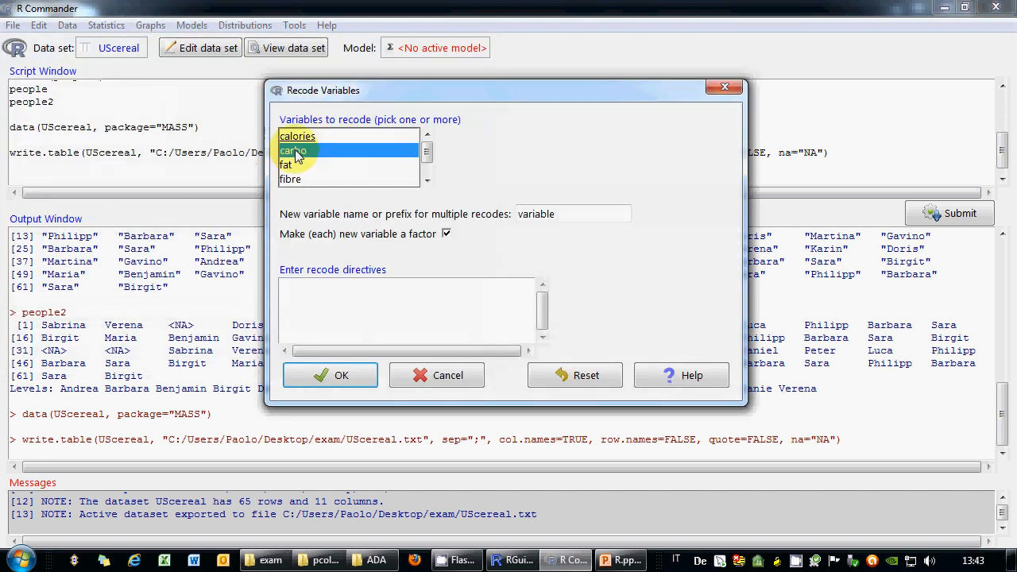
double_click(536, 213)
text(car)
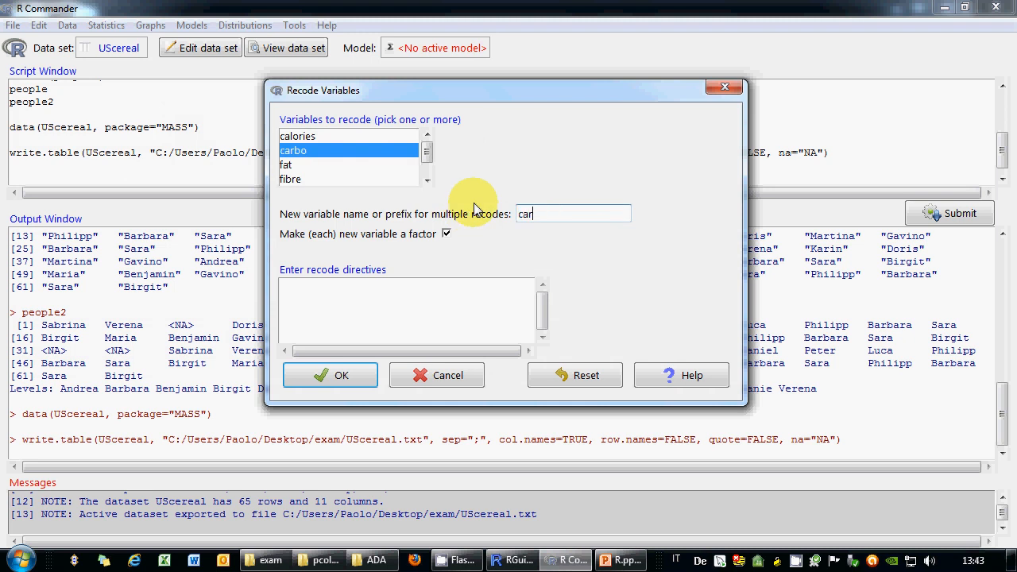
text(bo2)
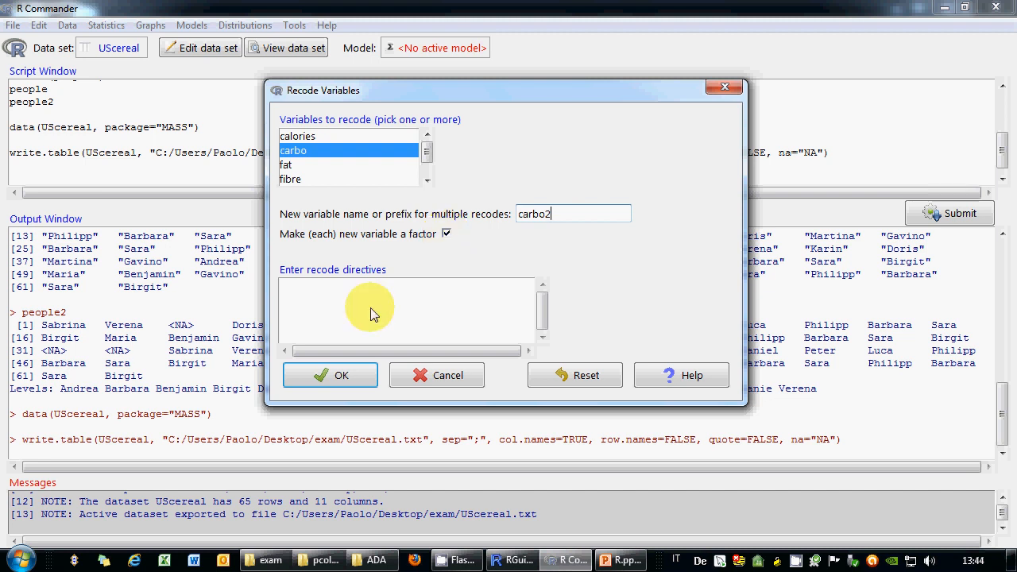
click(409, 295)
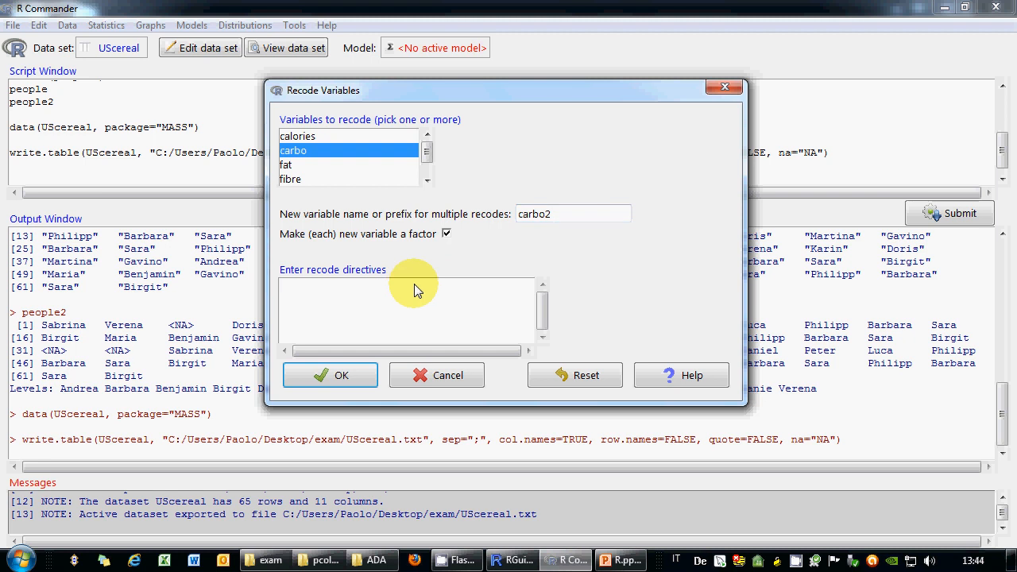
text(lo-20 = 1-low)
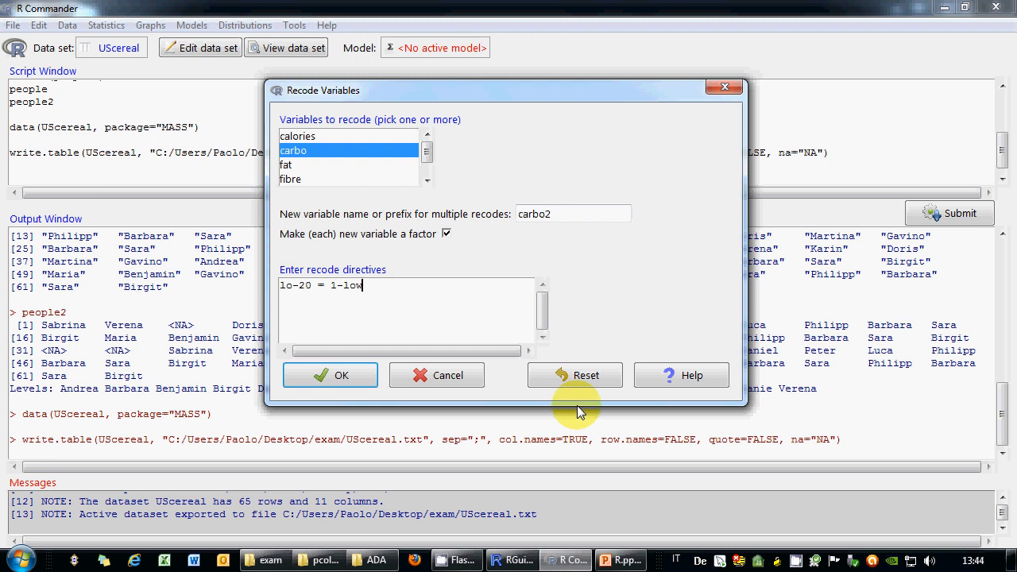
Step: Switch to the R.pptx presentation in PowerPoint and examine the directive syntax on the Recode slide, number 20
click(620, 560)
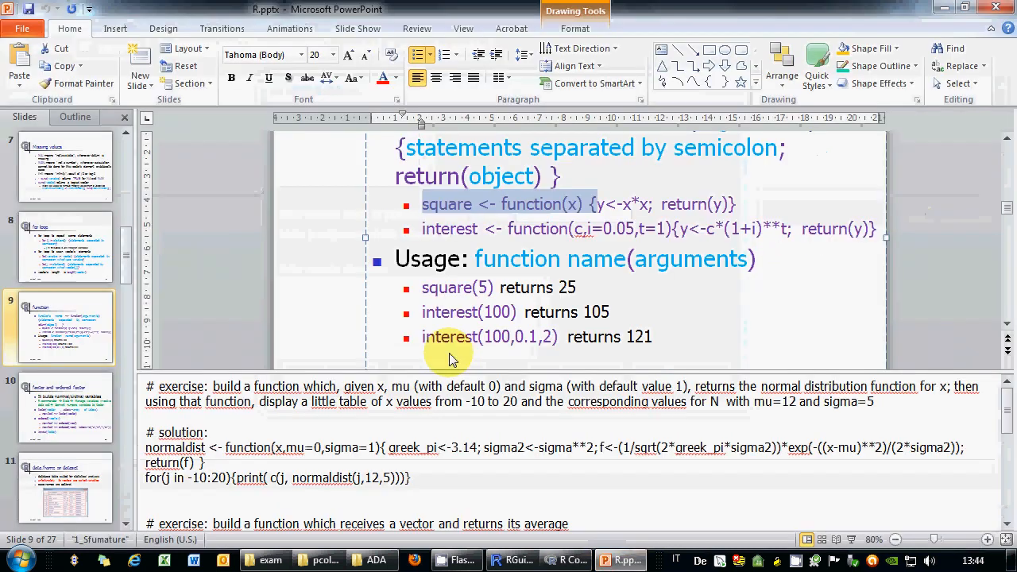
click(128, 460)
click(127, 458)
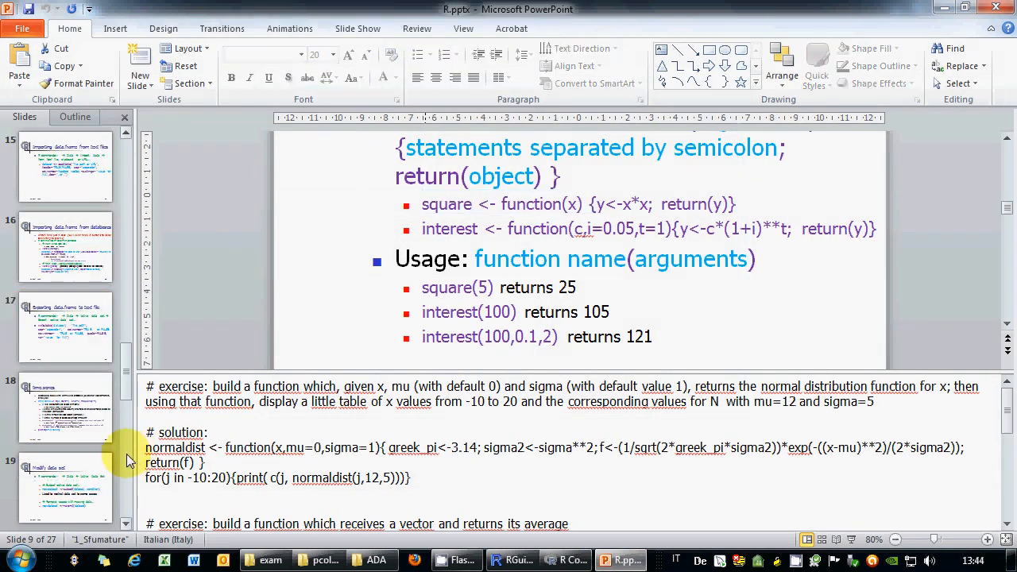
click(127, 453)
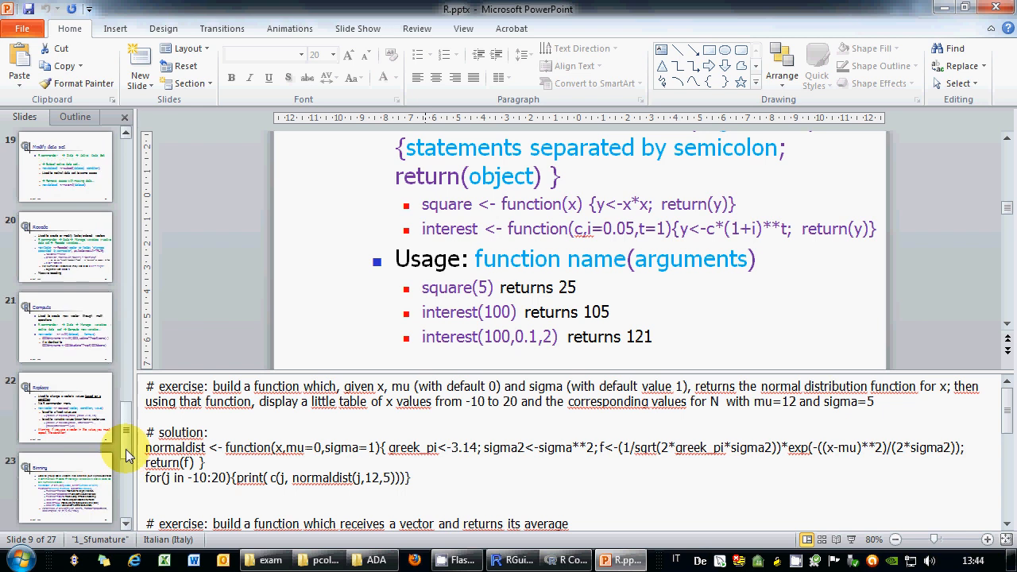
click(88, 397)
click(88, 269)
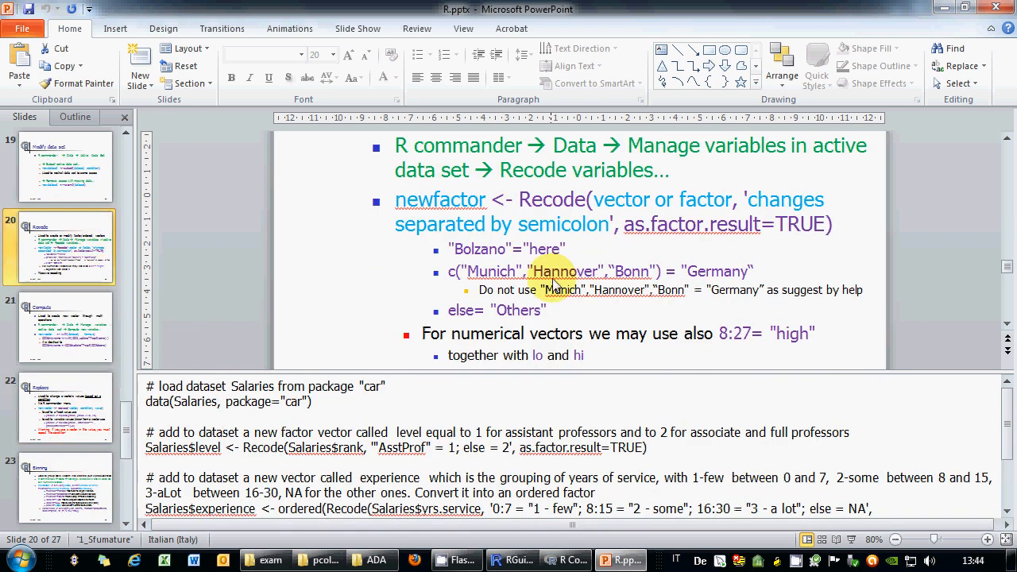
click(771, 334)
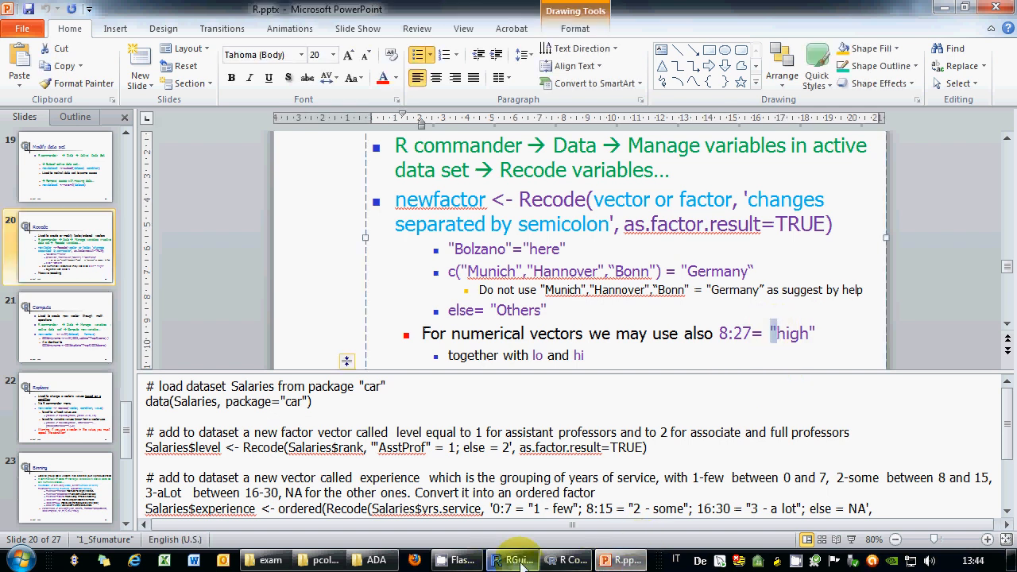
Step: Return to R Commander and enclose the value 1-low in double quotes in the first recode directive
click(569, 560)
text(")
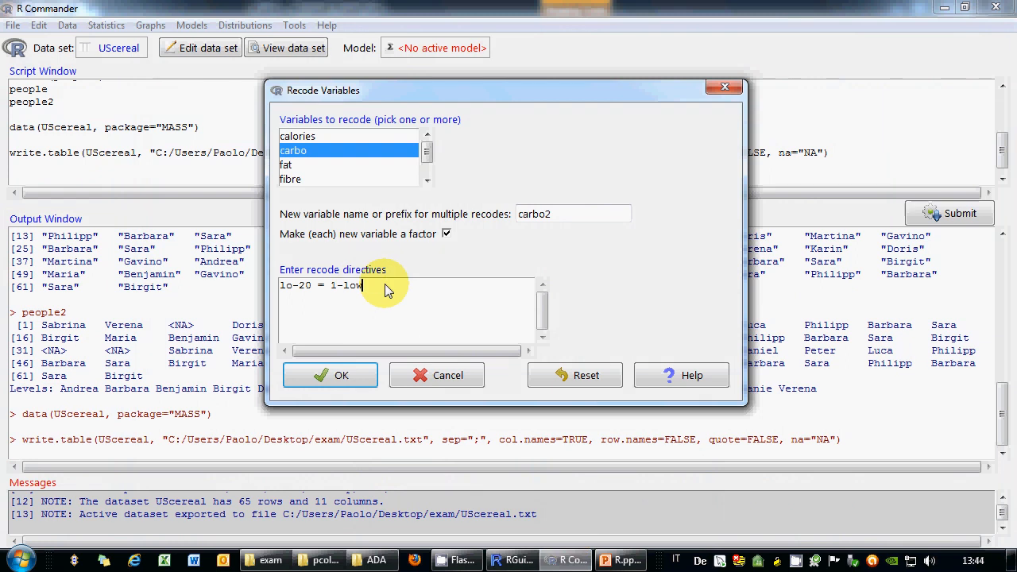
click(331, 286)
text(")
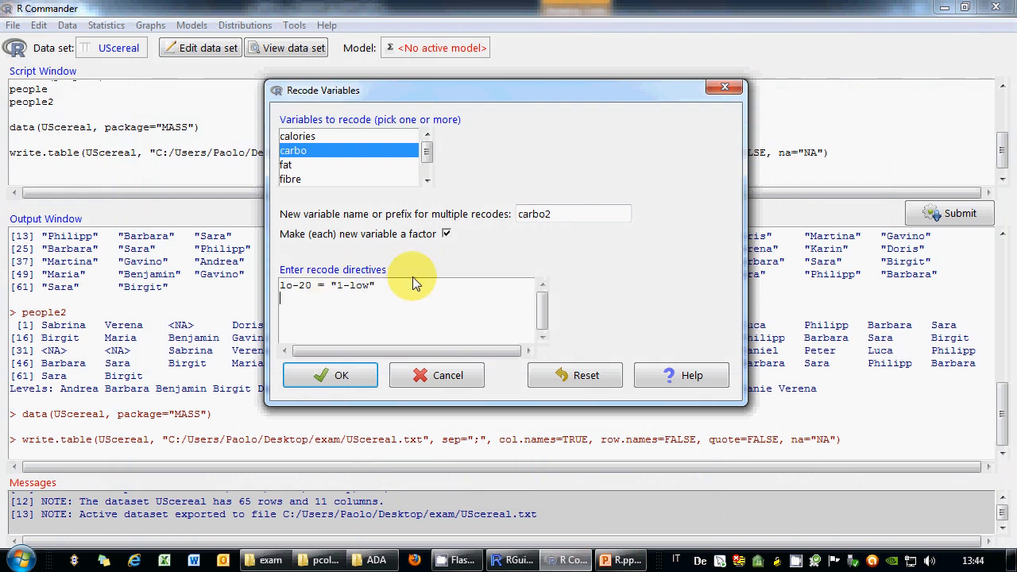
Step: Add the second recode directive 20-30 = "2-medium" on its own line, with a space after the equals sign
key(Up)
key(Right)
key(Right)
key(Right)
key(Down)
text(20-30 ="2-medium")
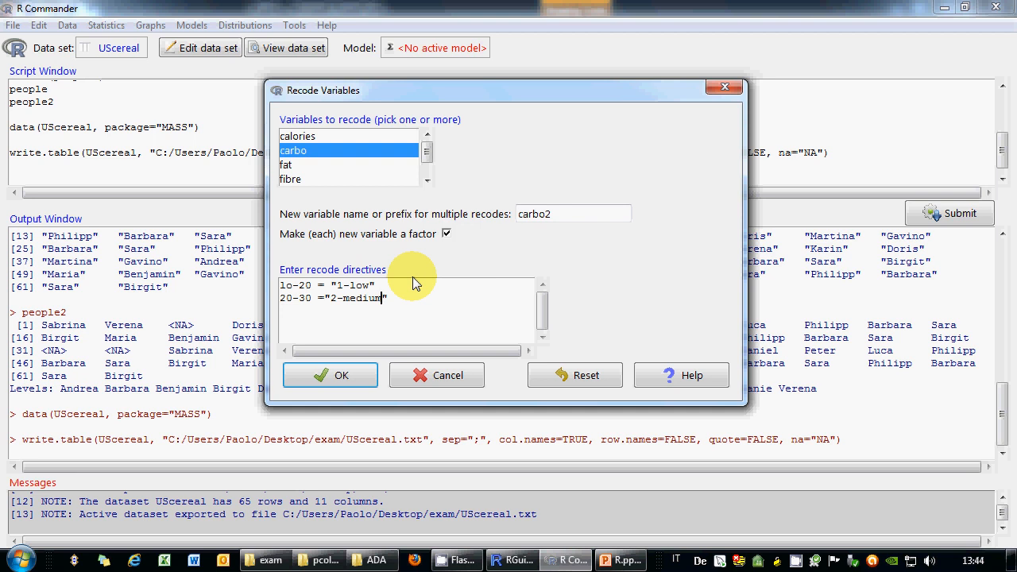
key(Left)
key(Left)
key(Left)
key(Left)
key(Left)
key(Left)
key(Left)
key(Left)
key(Left)
key(Left)
key(End)
Step: Add the third recode directive 30-hi = "3-large" on a new line
key(Return)
text(30-hi = "3-)
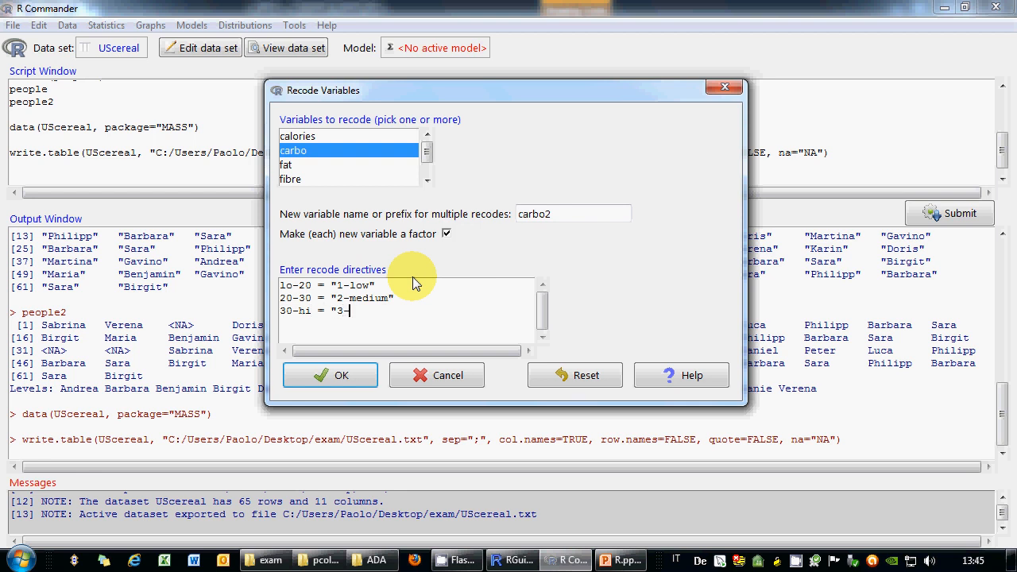
text(large")
Step: Set the boundary between the 2-medium and 3-large directives to 25 and carry out the recode
double_click(302, 298)
text(25)
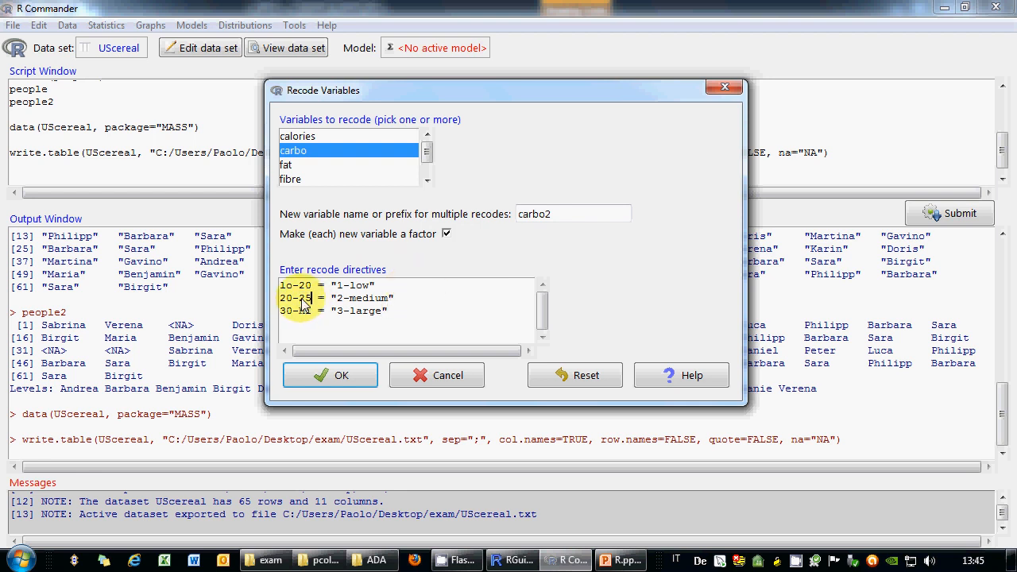
drag(293, 311, 274, 316)
text(2)
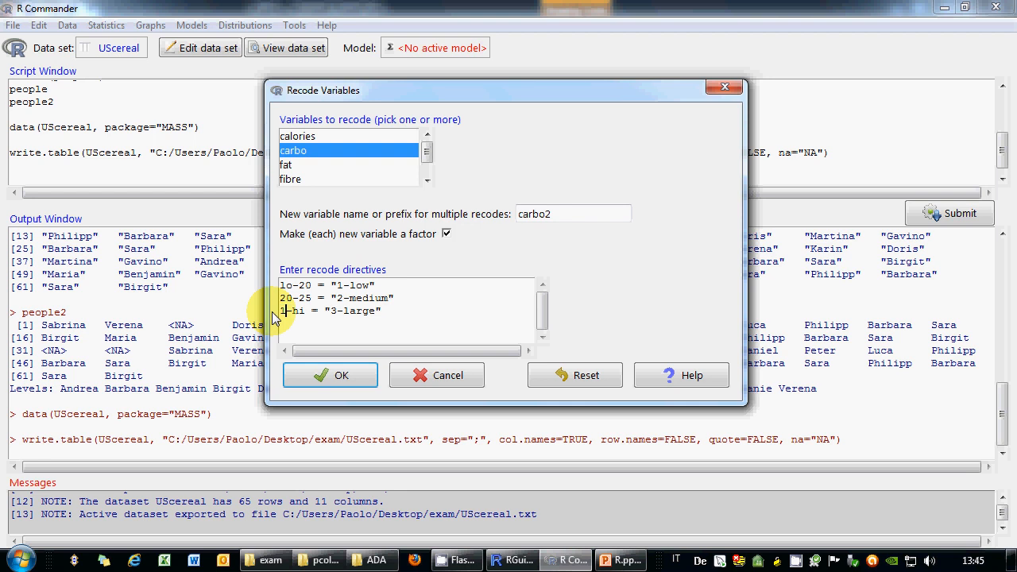
text(5)
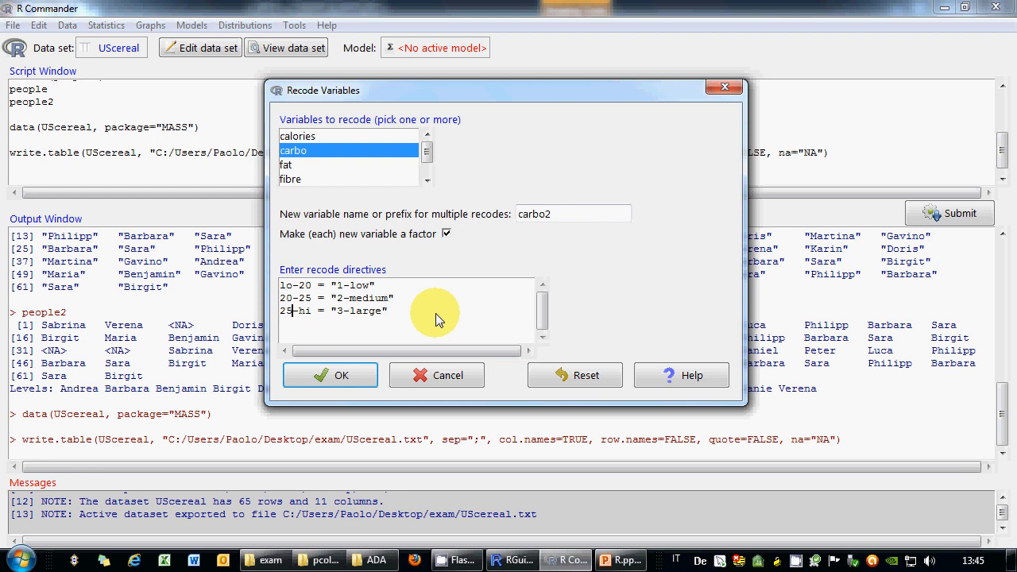
click(310, 378)
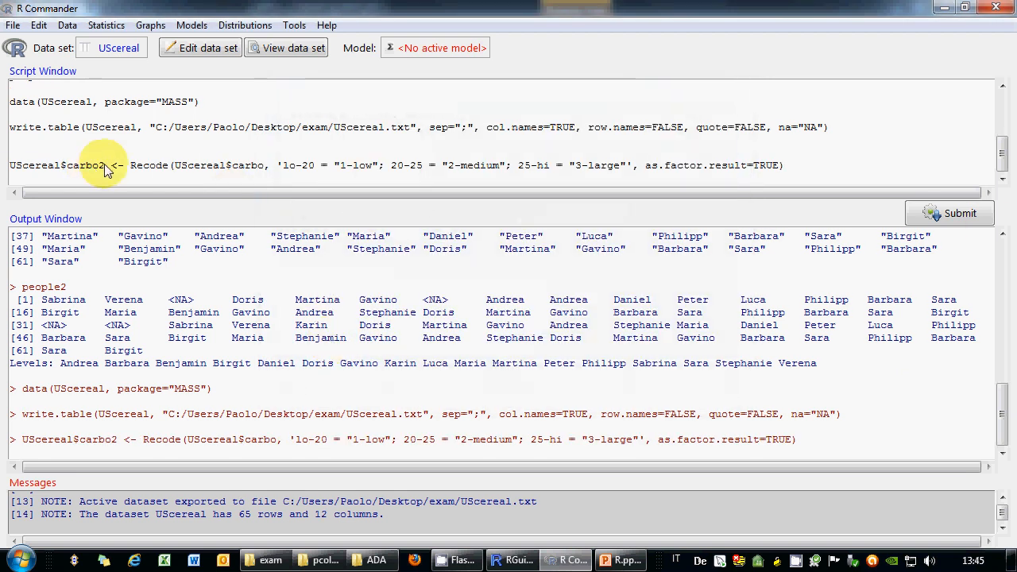
Step: Print UScereal$carbo2 from the script and examine the levels of the recoded factor
drag(107, 166, 9, 166)
click(988, 222)
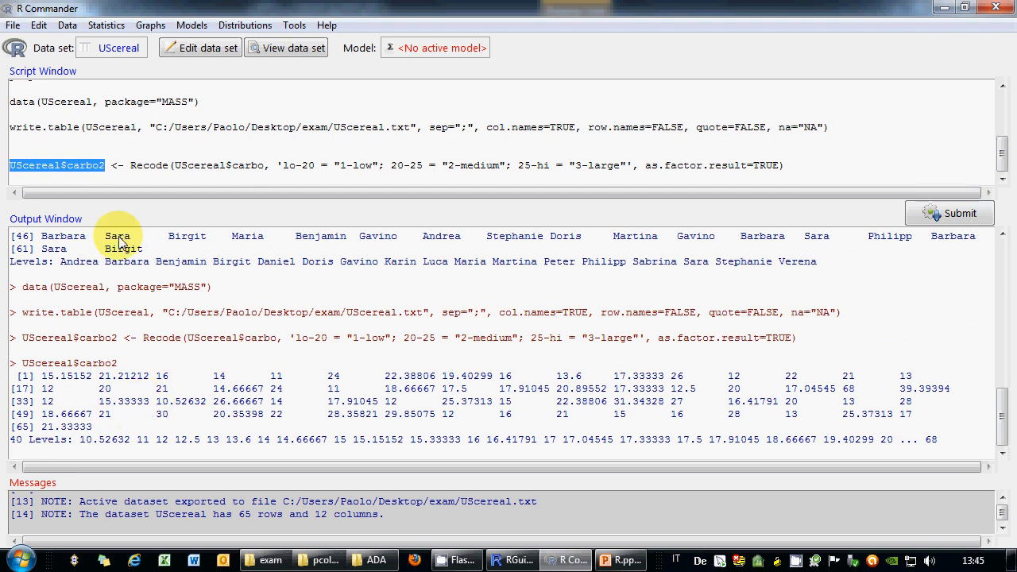
click(81, 439)
double_click(84, 442)
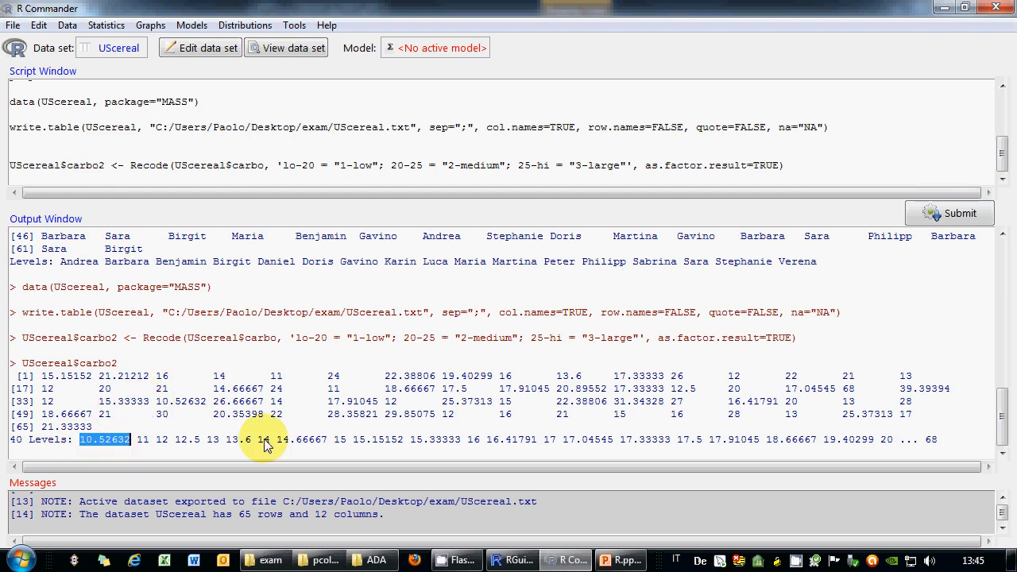
Step: Examine individual levels printed for UScereal$carbo2 and the lo-20 range in the Recode command
double_click(314, 442)
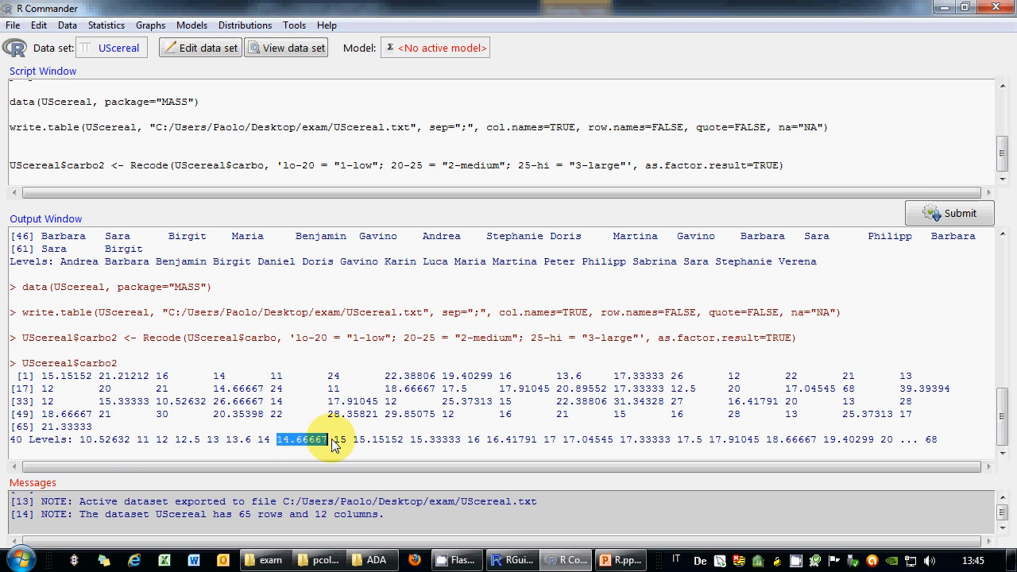
double_click(430, 442)
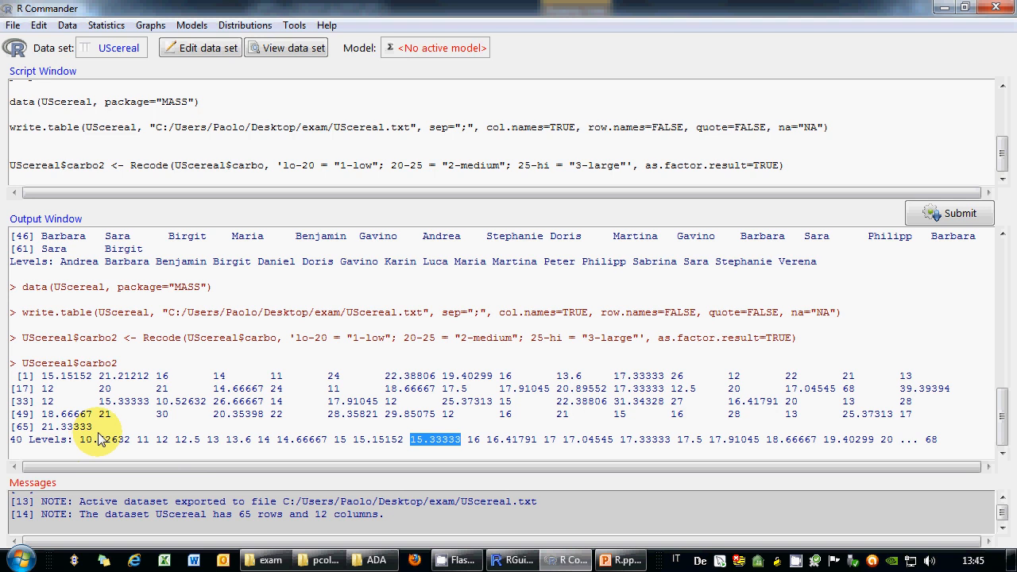
right_click(801, 561)
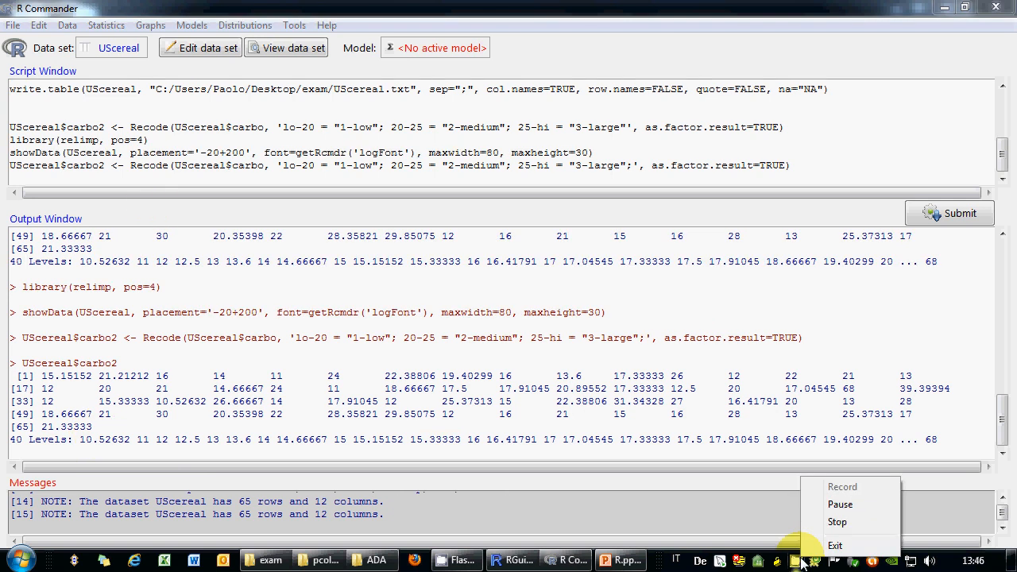
click(840, 504)
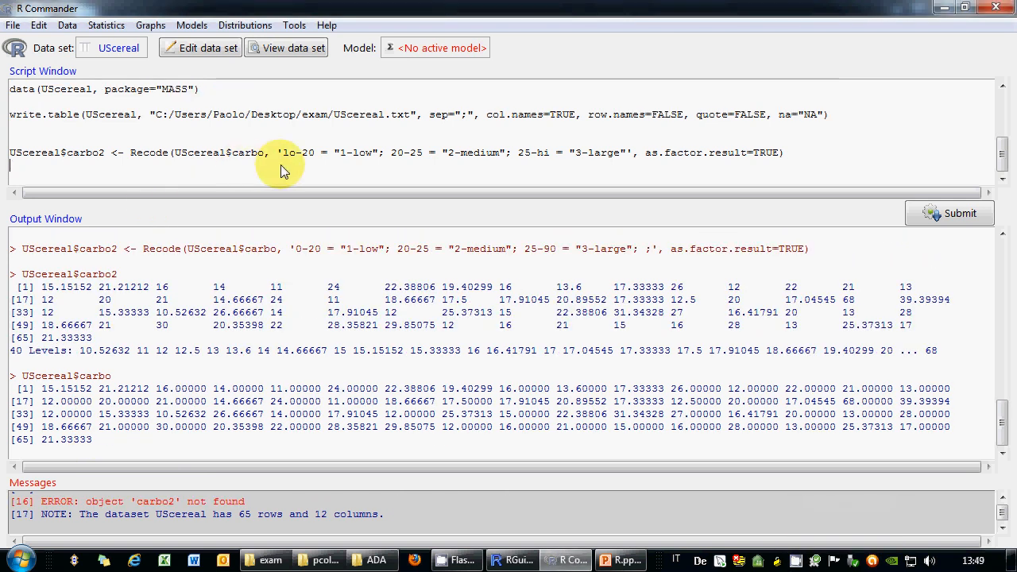
double_click(299, 154)
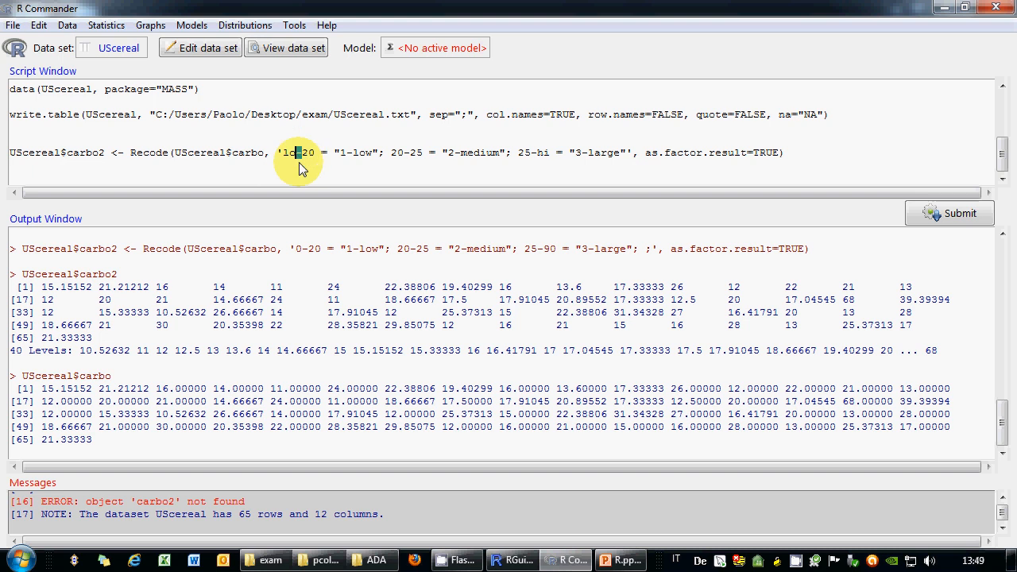
click(255, 164)
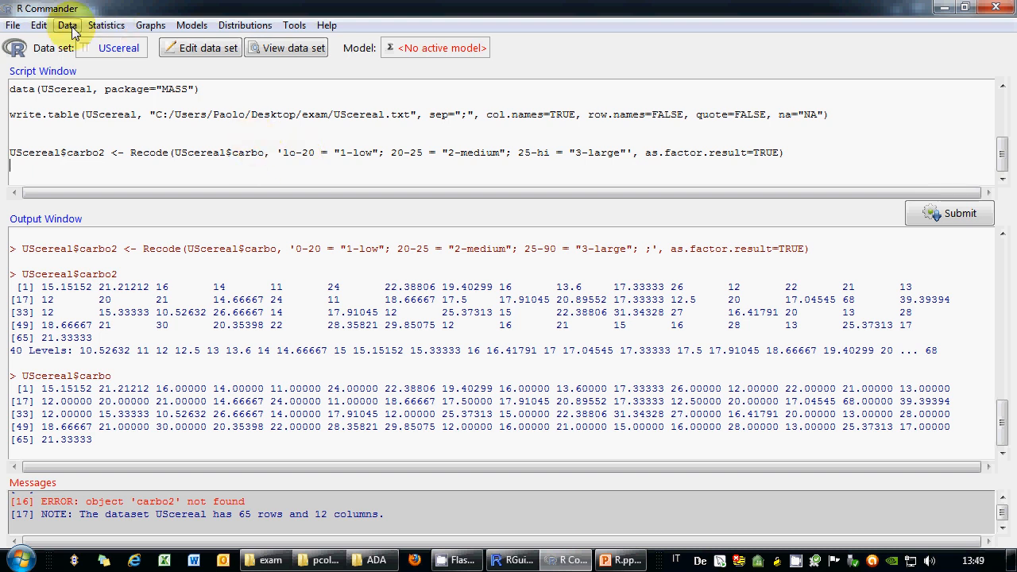
Step: Open the recoding of carbo into carbo2 and set the first directive's lower bound to lo
click(96, 28)
mouse_move(66, 25)
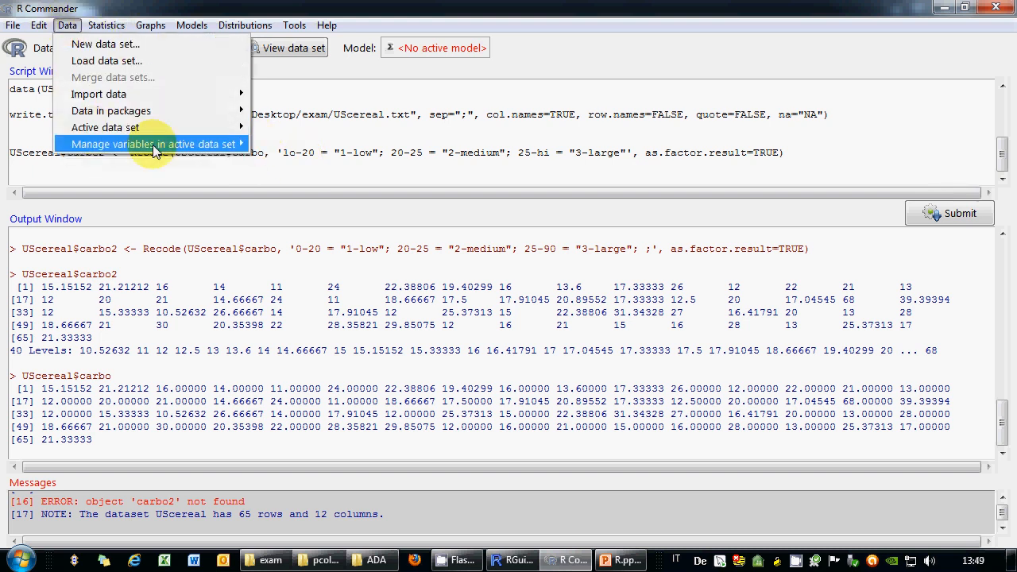
mouse_move(139, 144)
click(303, 147)
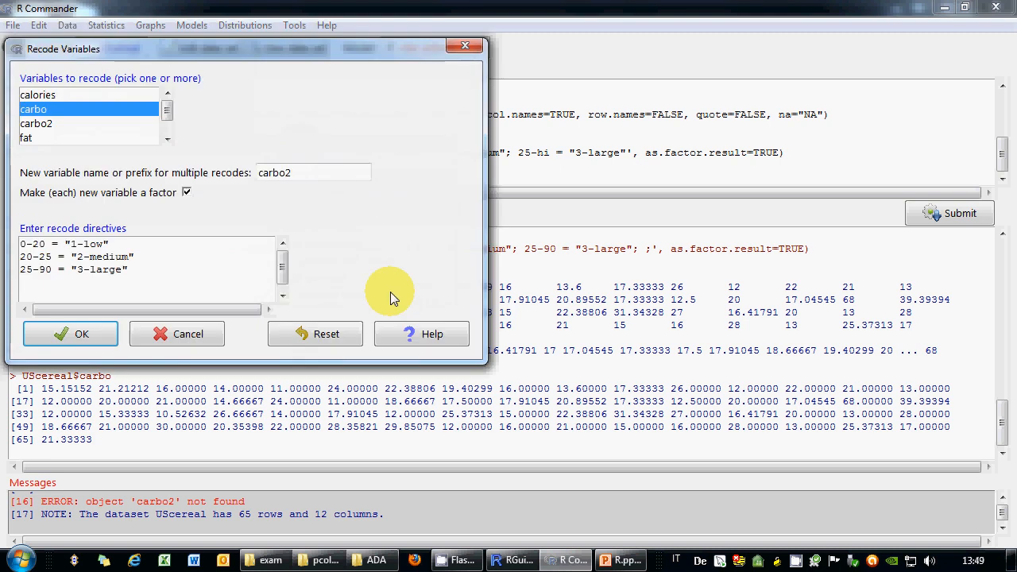
click(29, 246)
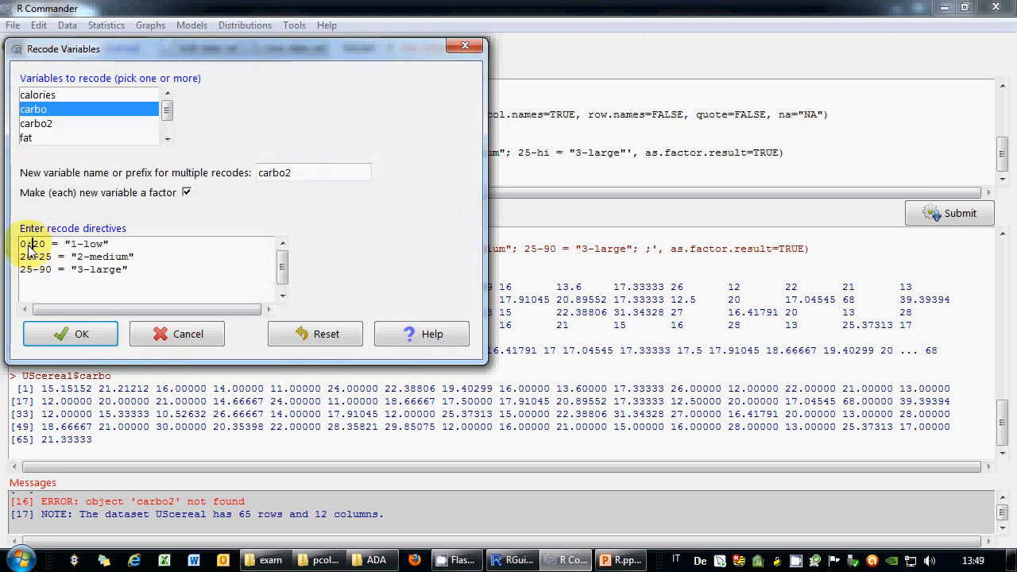
key(BackSpace)
text(lo)
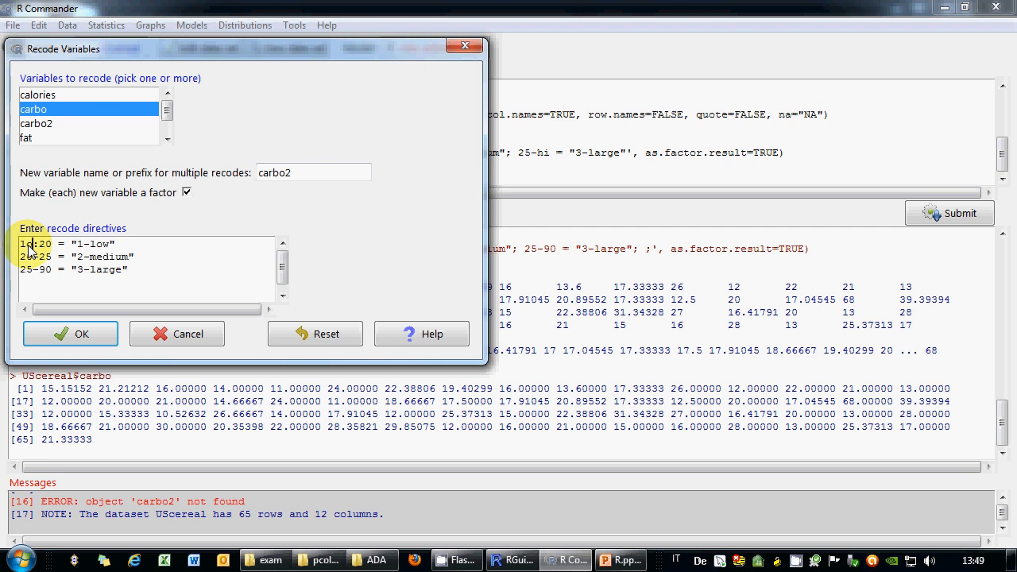
Step: Set the directive ranges to lo:20, 20:25 and 25:hi, with colons as separators, and carry out the recode
key(Right)
key(Delete)
key(Delete)
text(hi)
key(Left)
key(Left)
key(BackSpace)
text(:)
key(Up)
key(BackSpace)
text(:)
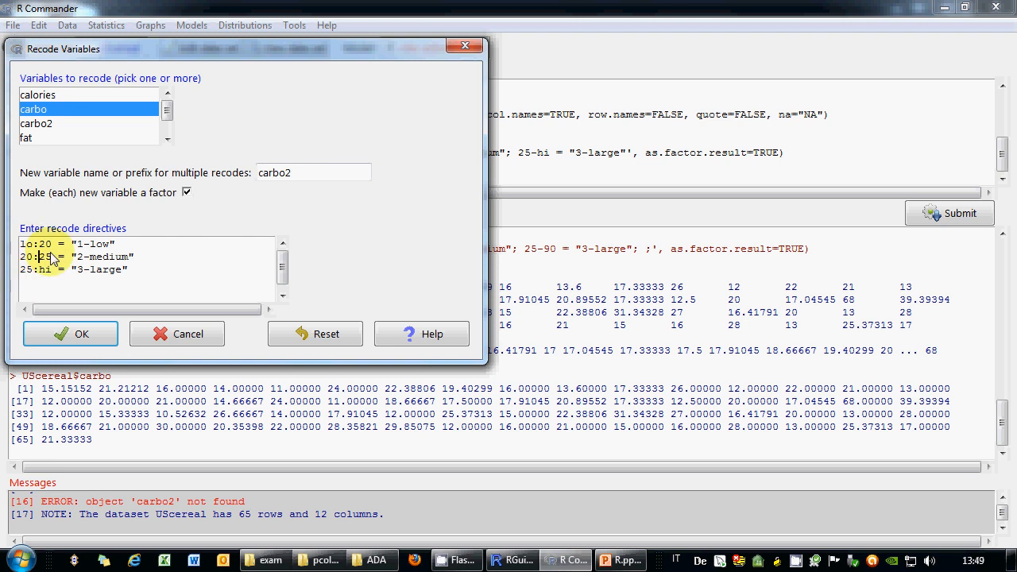
click(70, 334)
Step: Print UScereal$carbo2 by running only that part of the new Recode line in the script
click(75, 125)
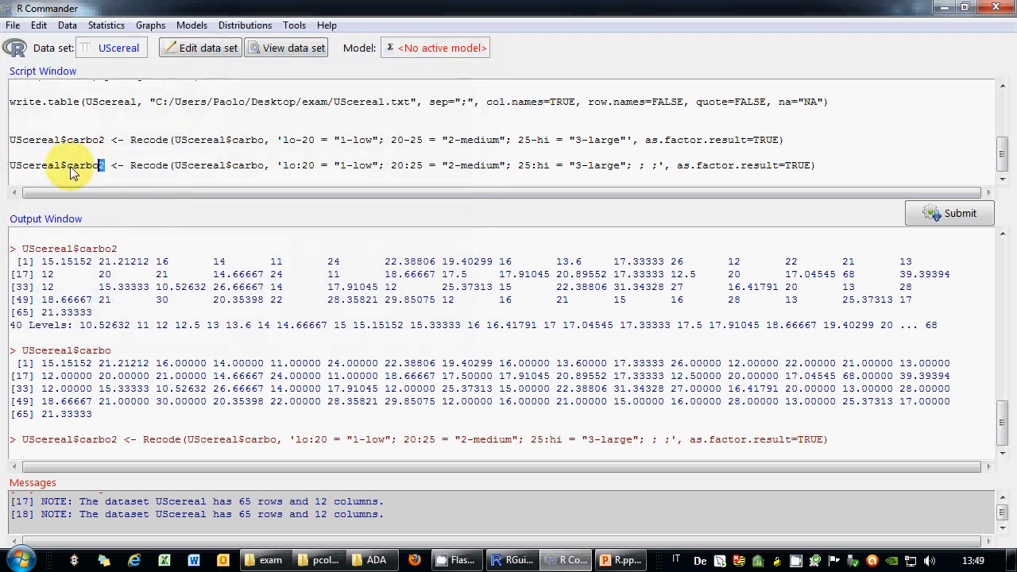
drag(72, 173, 9, 167)
click(920, 215)
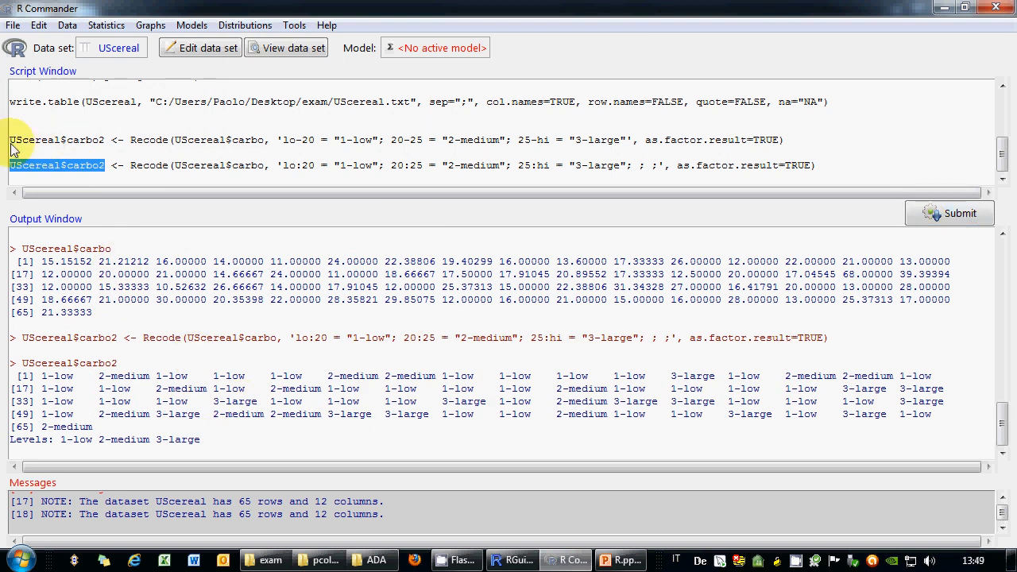
Step: Delete the old Recode line with the hyphenated ranges from the script
drag(11, 140, 11, 167)
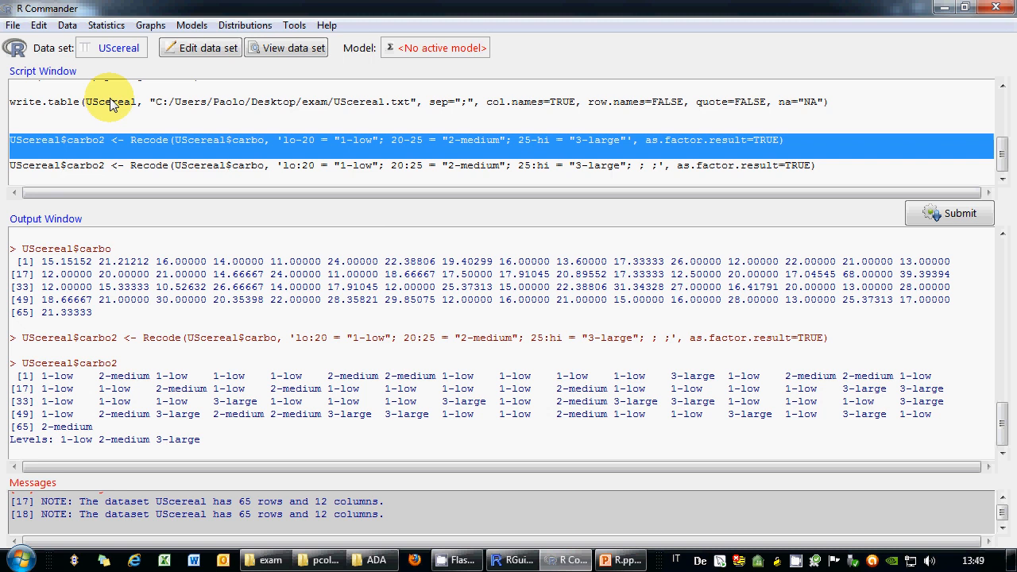
key(Delete)
scroll(110, 104, up, 1)
scroll(109, 105, down, 2)
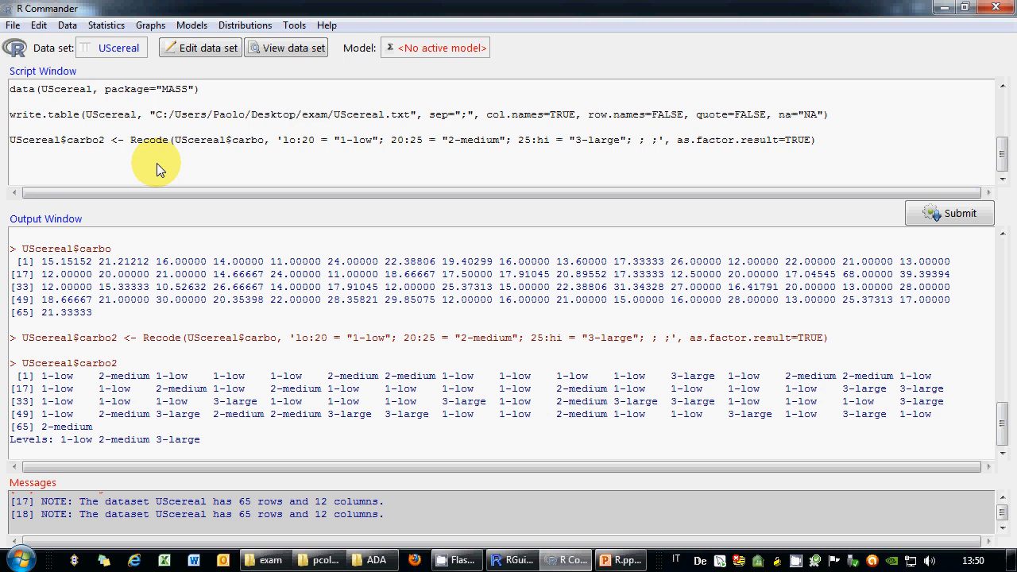
Step: Start binning a numeric variable, with natural breaks as the binning method and ranges as level names
click(66, 25)
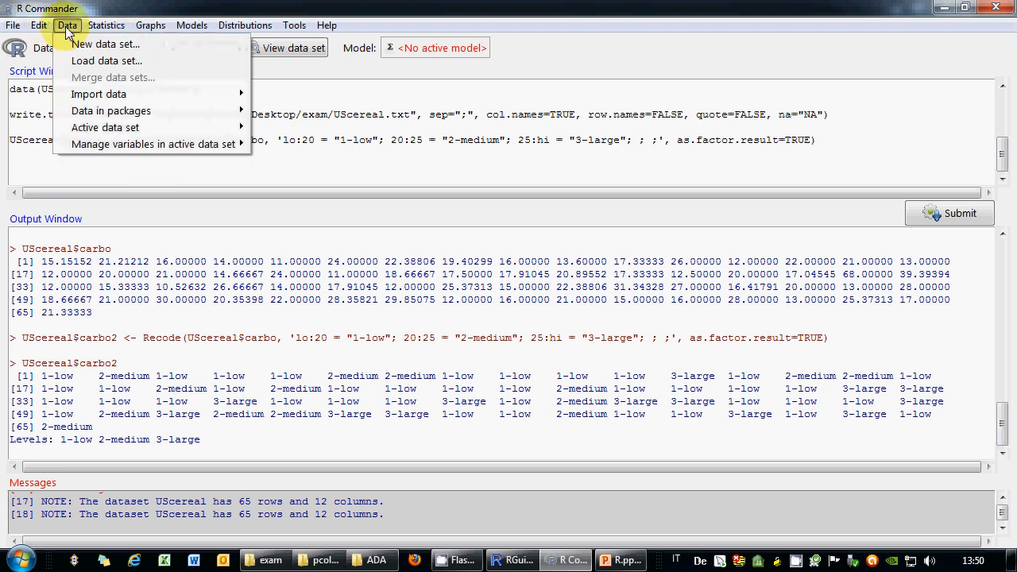
mouse_move(100, 151)
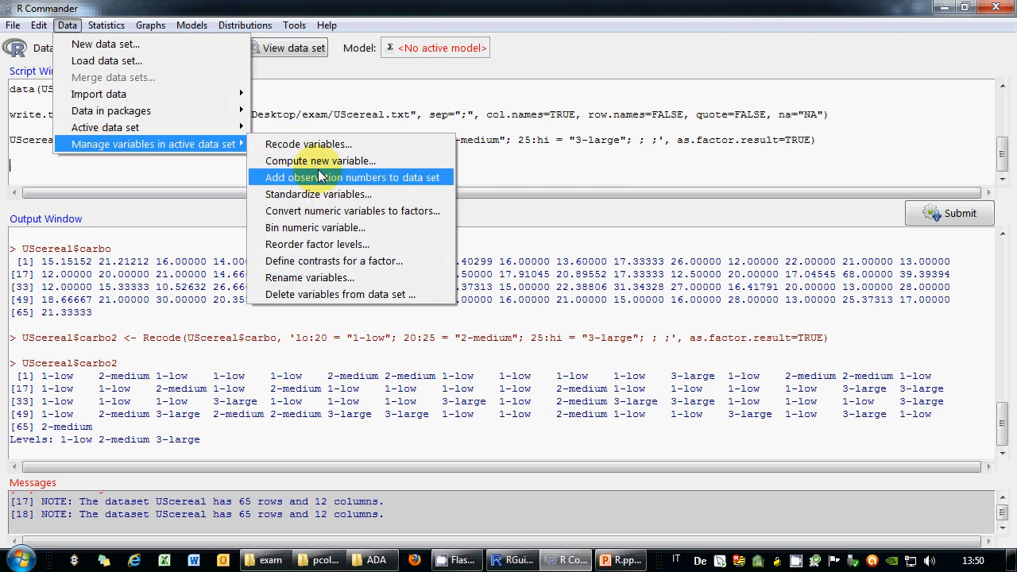
click(318, 228)
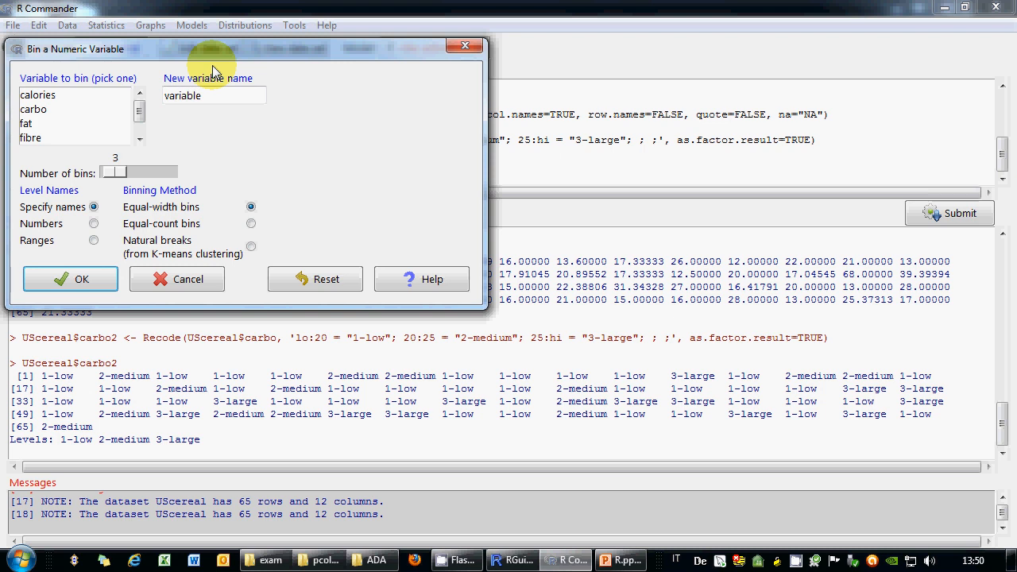
click(251, 246)
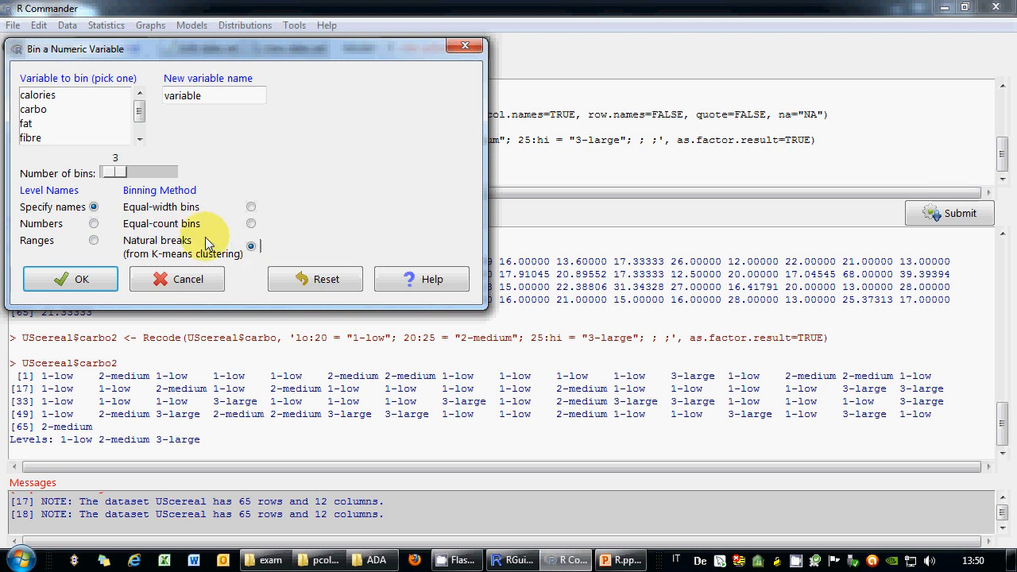
click(94, 240)
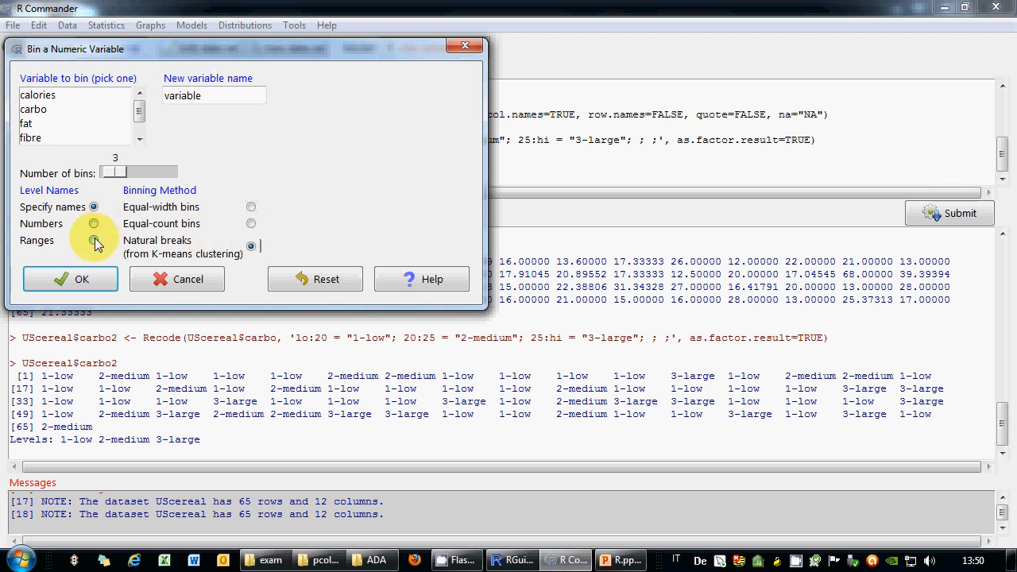
Step: Bin the variable fibre into 4 bins as the new variable fibre2
click(140, 140)
click(48, 123)
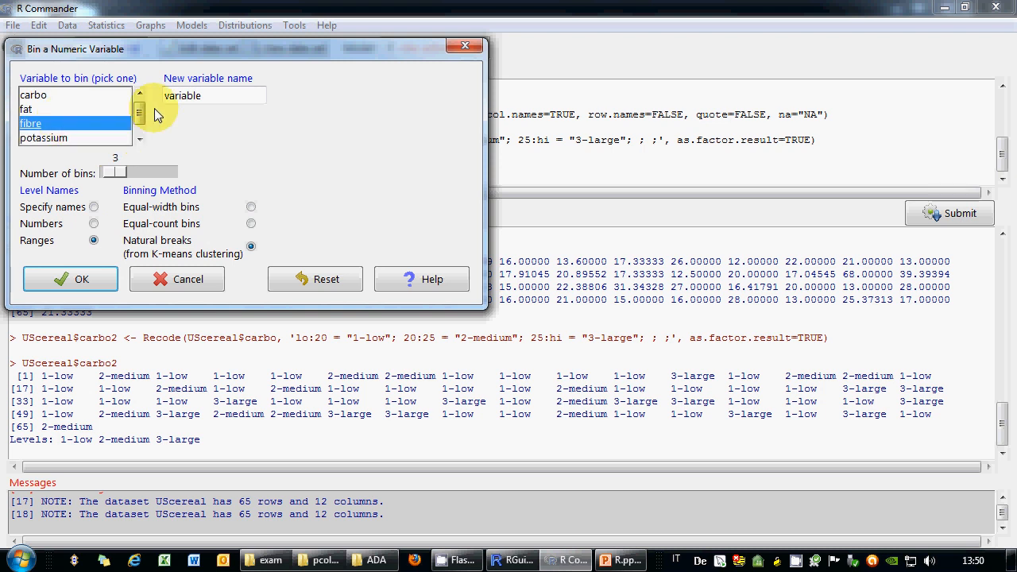
text(fibre2)
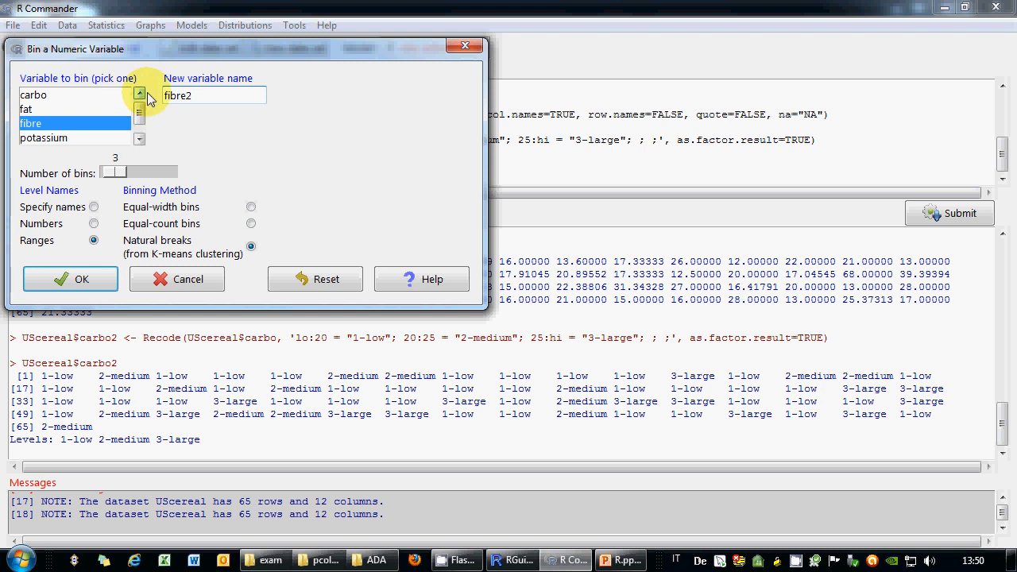
click(125, 168)
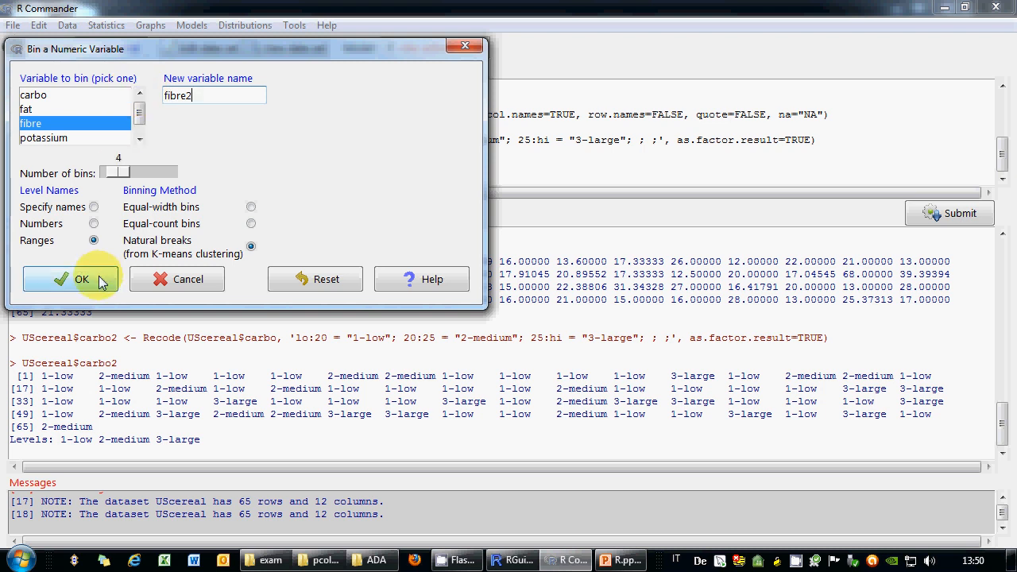
click(101, 283)
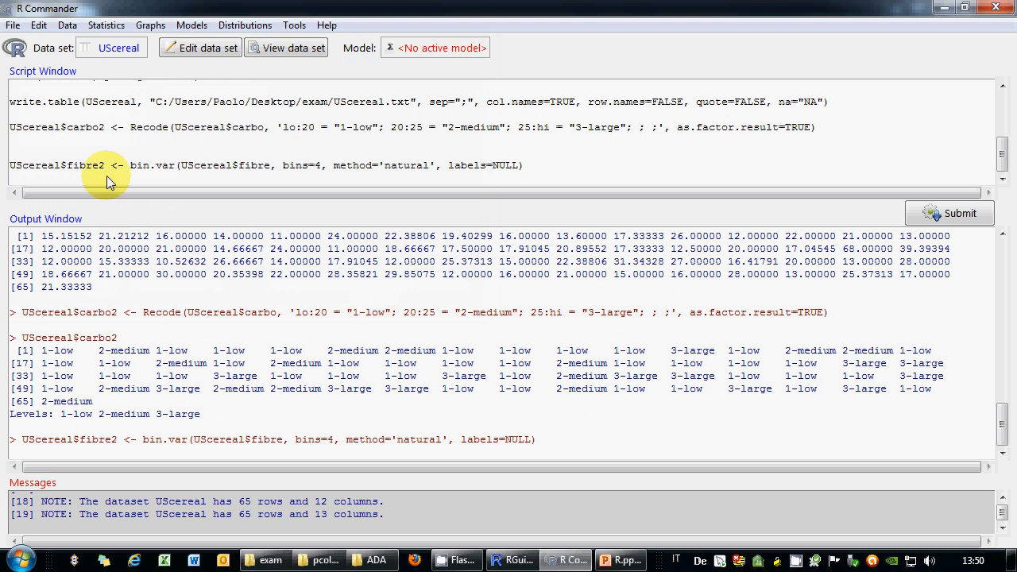
Step: Print UScereal$fibre2 from the script and examine its range levels
drag(107, 168, 2, 173)
click(950, 213)
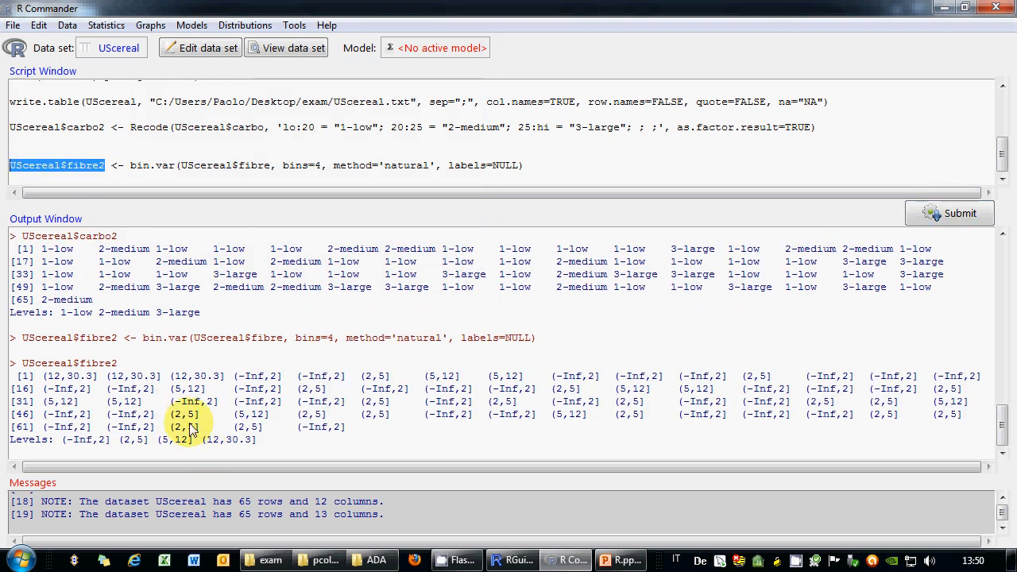
click(107, 178)
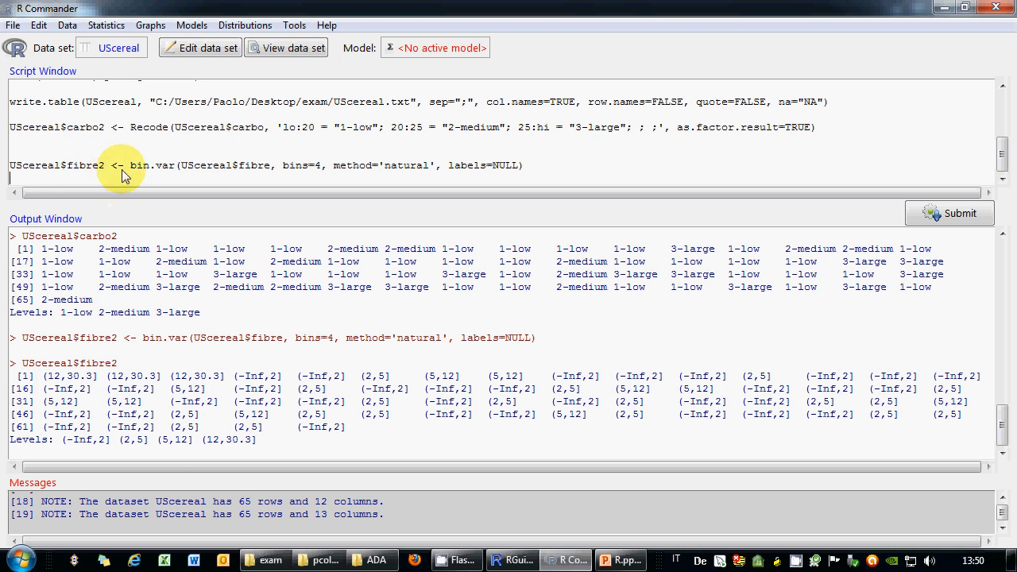
Step: Wrap the bin.var call for fibre2 in ordered(), run the line and print UScereal$fibre2
click(131, 166)
text(or)
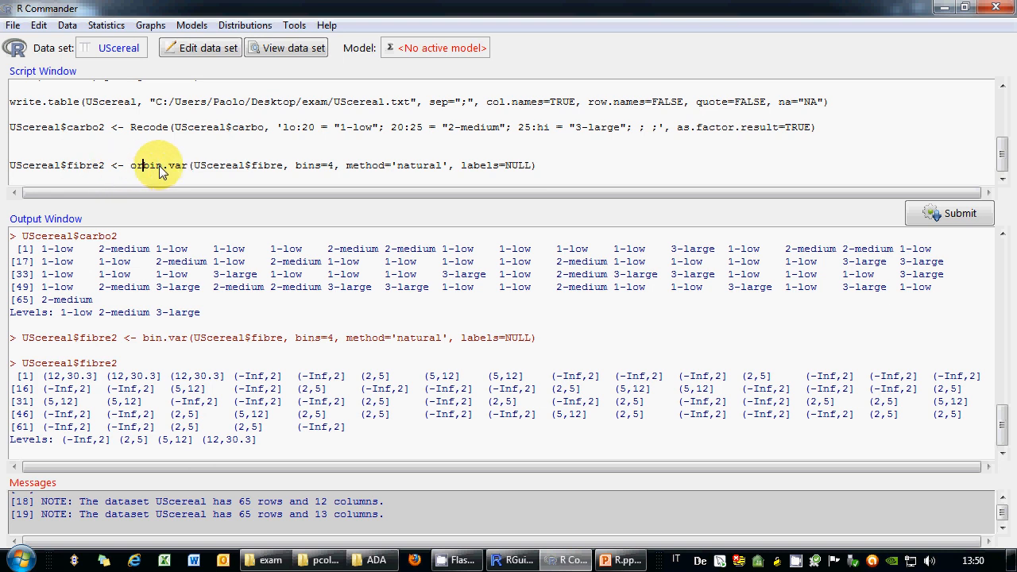
text(dered()
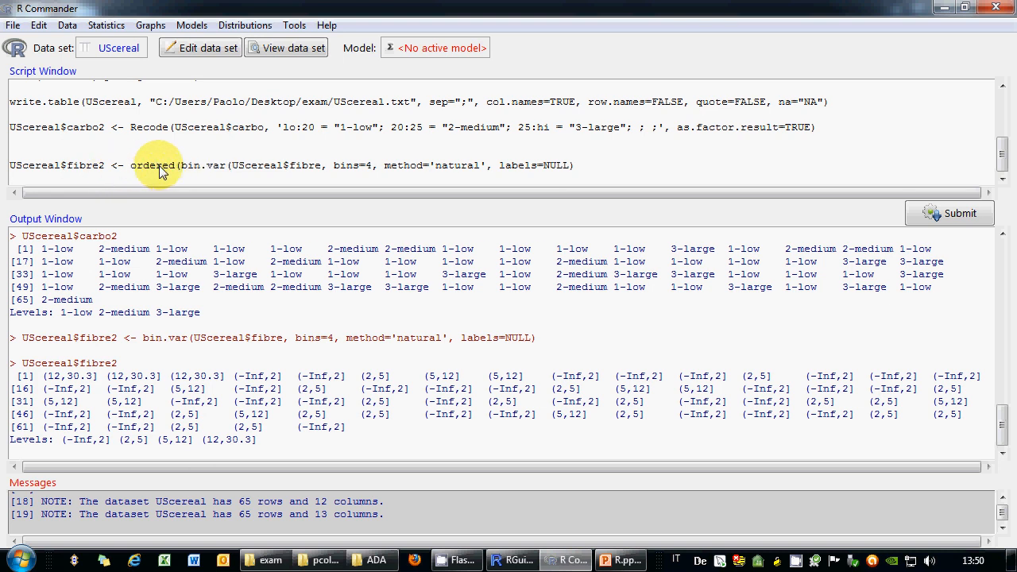
key(End)
text())
click(950, 213)
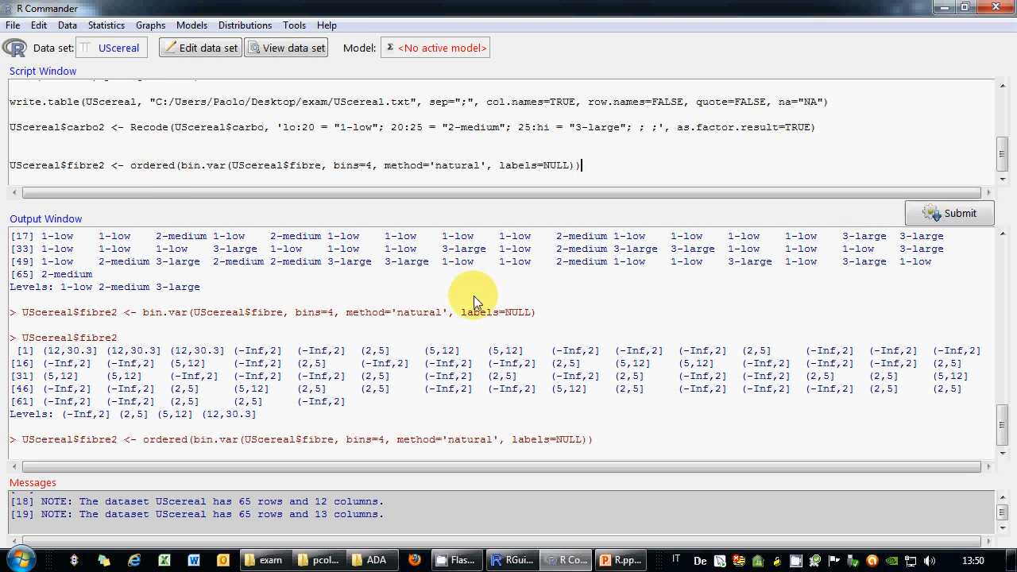
drag(105, 166, 10, 166)
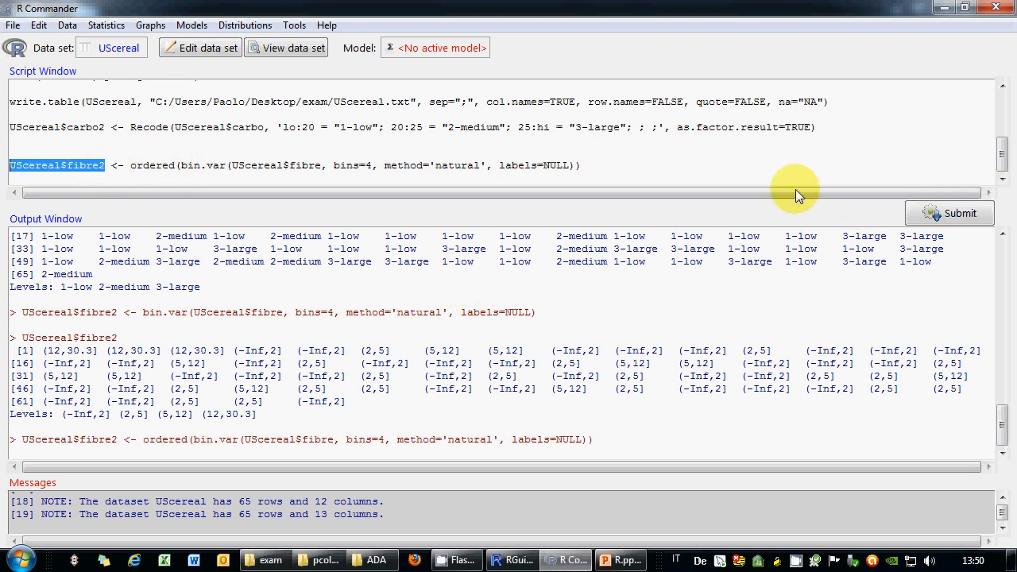
click(926, 212)
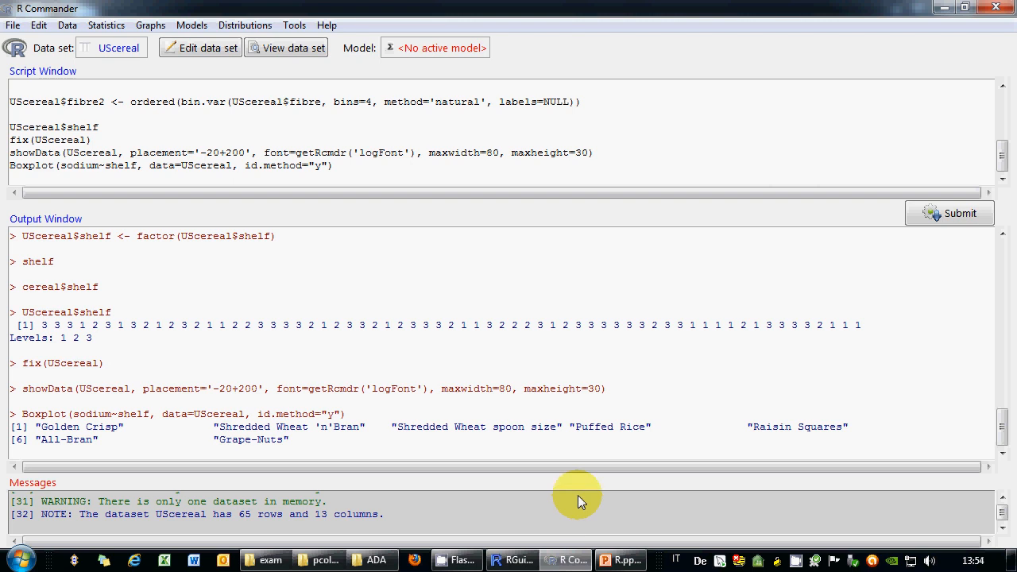
Step: Switch to PowerPoint, review the scatterplot for two scale variables and one nominal on slide 27, and return to R Commander
click(125, 32)
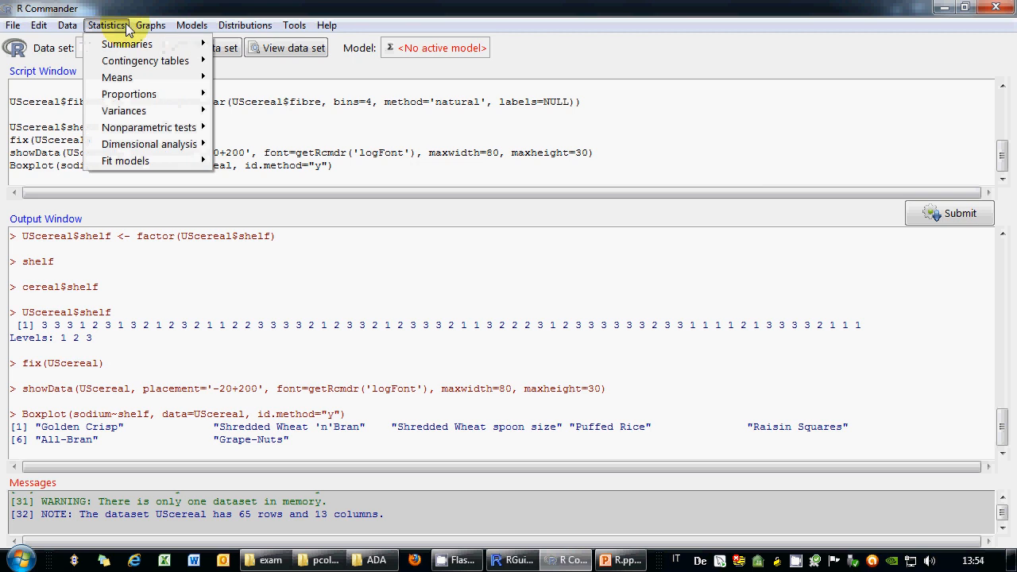
mouse_move(151, 24)
click(620, 560)
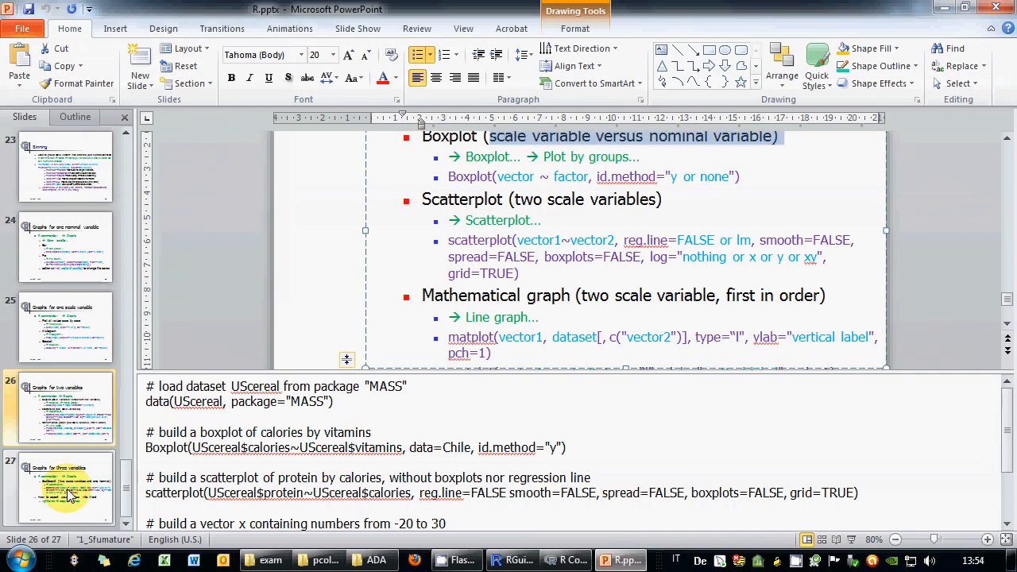
click(69, 492)
scroll(586, 193, up, 2)
drag(555, 182, 849, 182)
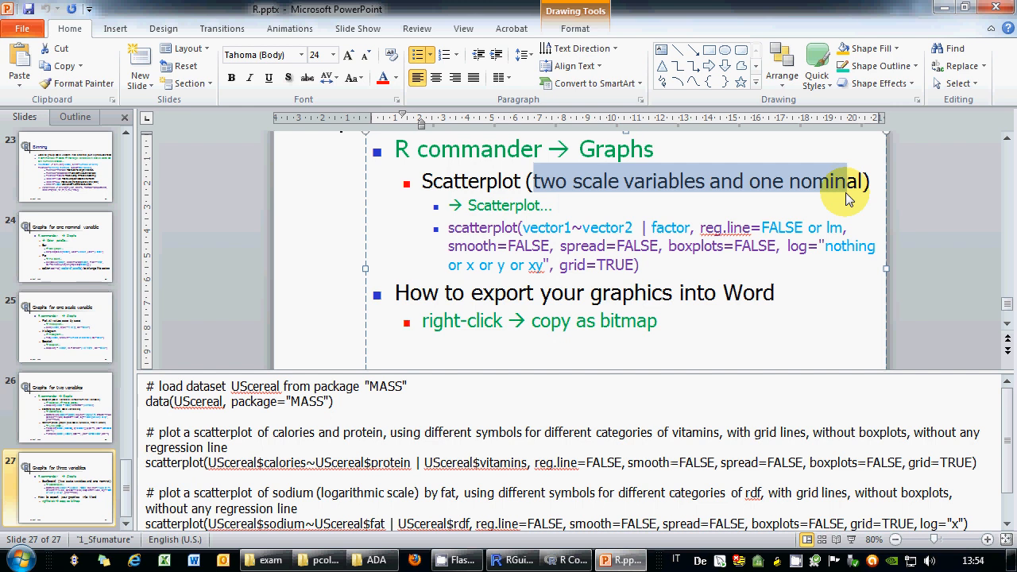
click(944, 9)
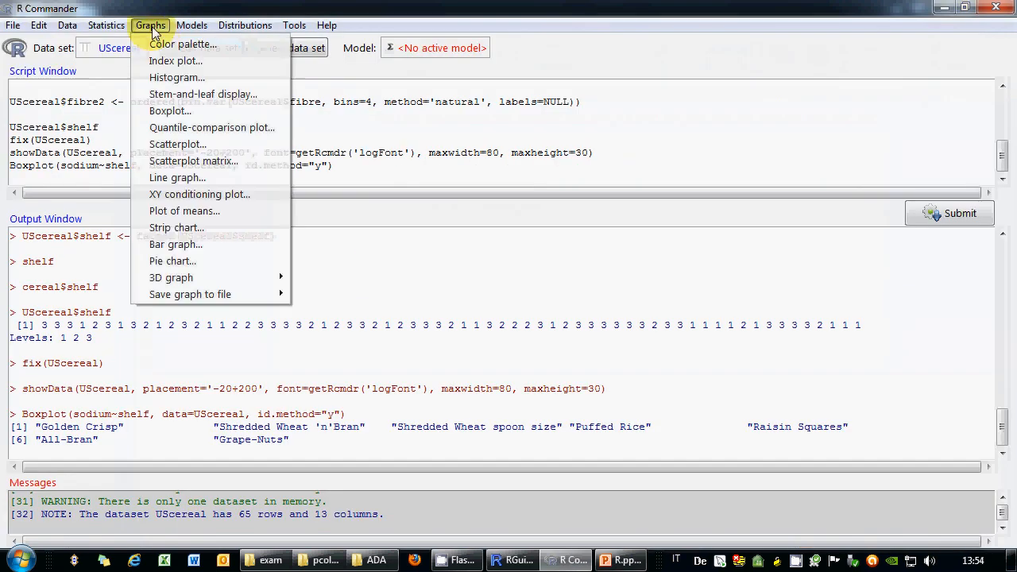
Step: Start a scatterplot with calories as the x-variable and fat as the y-variable
click(202, 145)
click(139, 138)
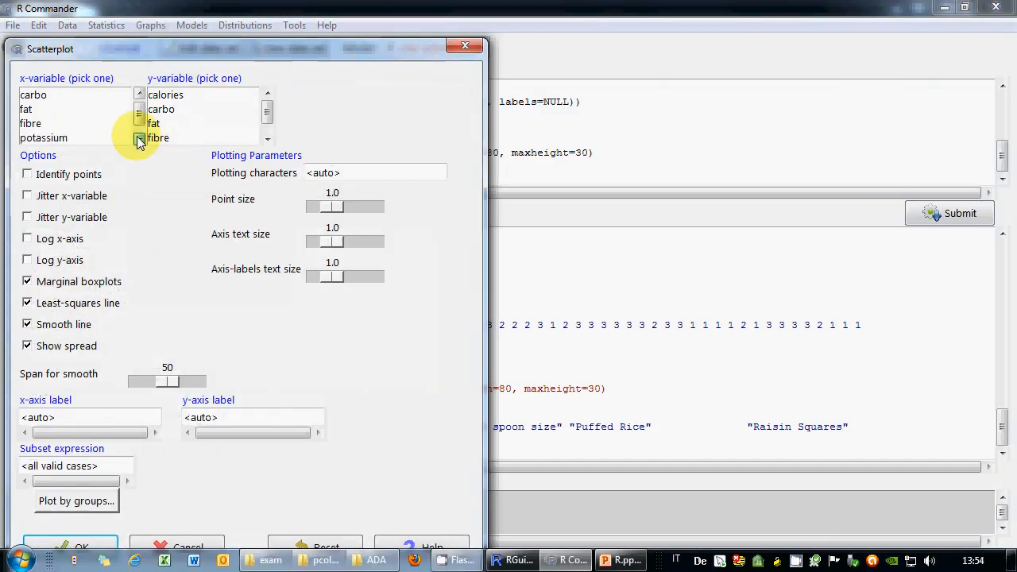
click(139, 139)
drag(138, 124, 137, 112)
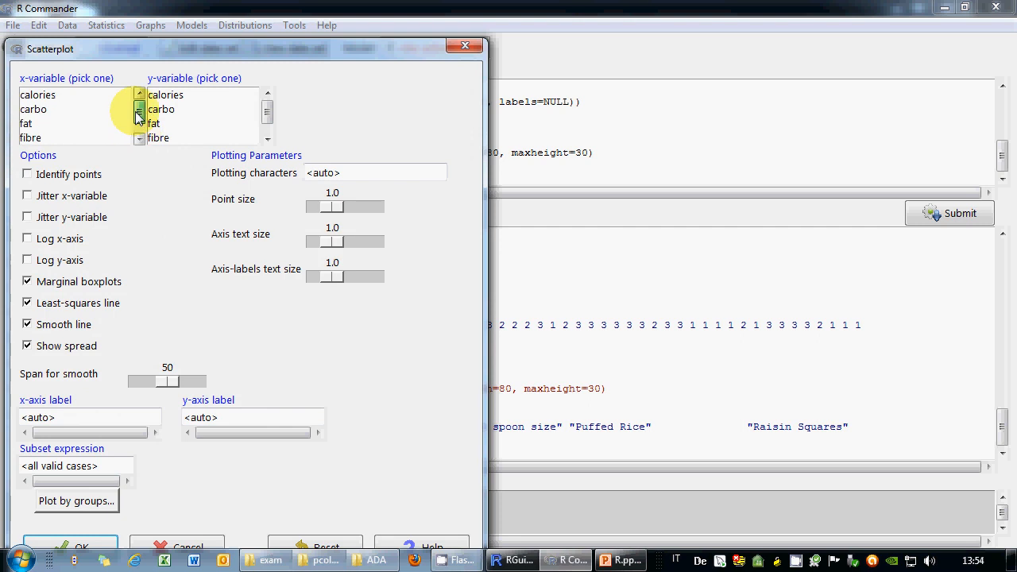
click(86, 95)
click(233, 124)
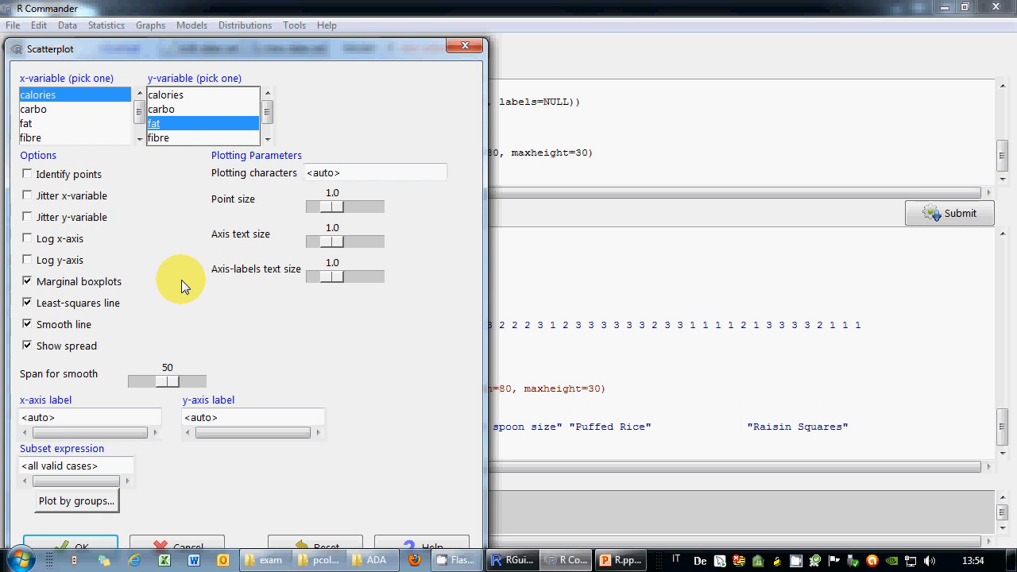
drag(176, 51, 280, 18)
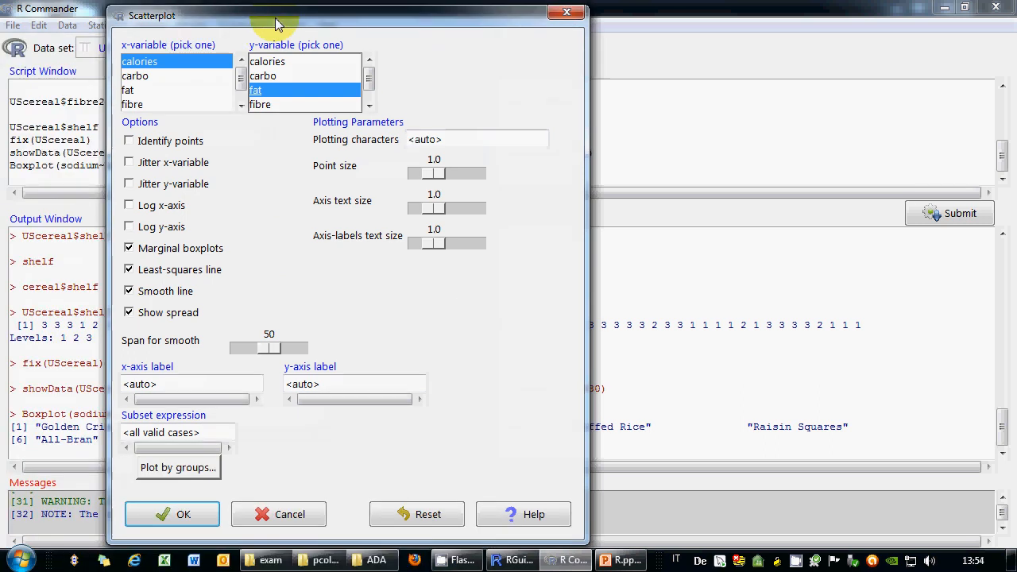
Step: Group the scatterplot by vitamins, draw it with the default lines and marginal boxplots, and close the graph
click(208, 471)
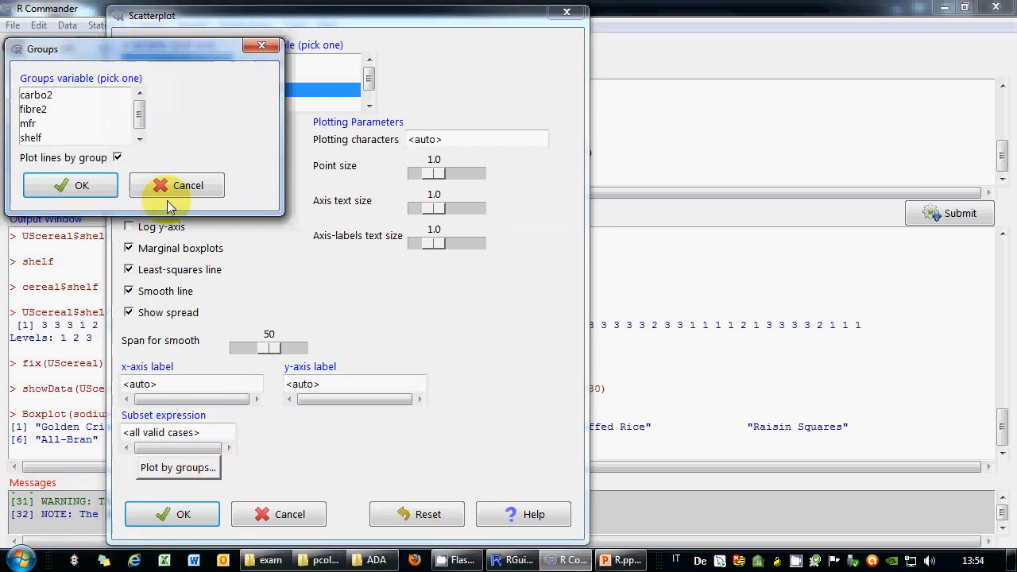
click(139, 139)
click(72, 185)
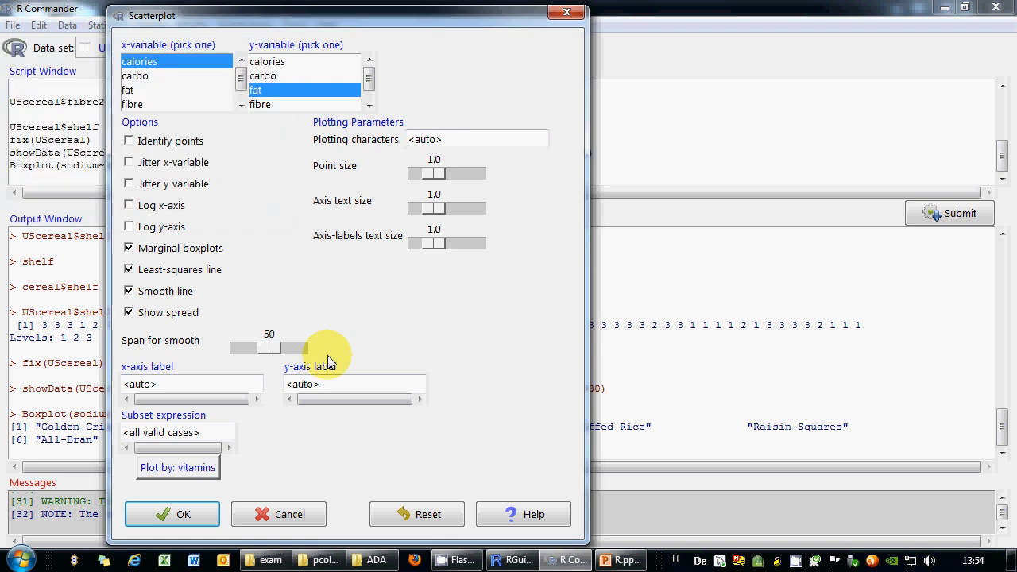
click(190, 514)
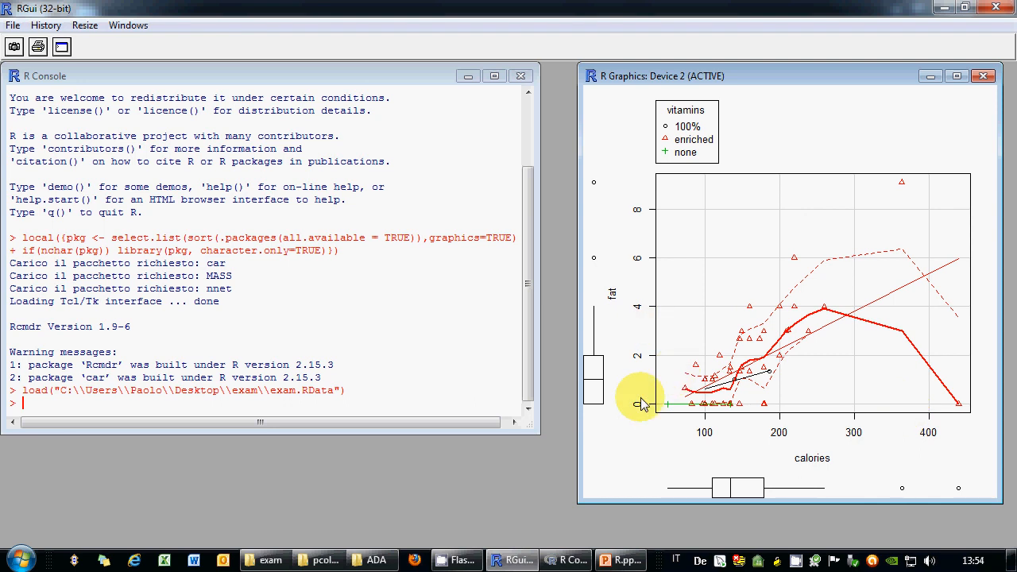
click(984, 75)
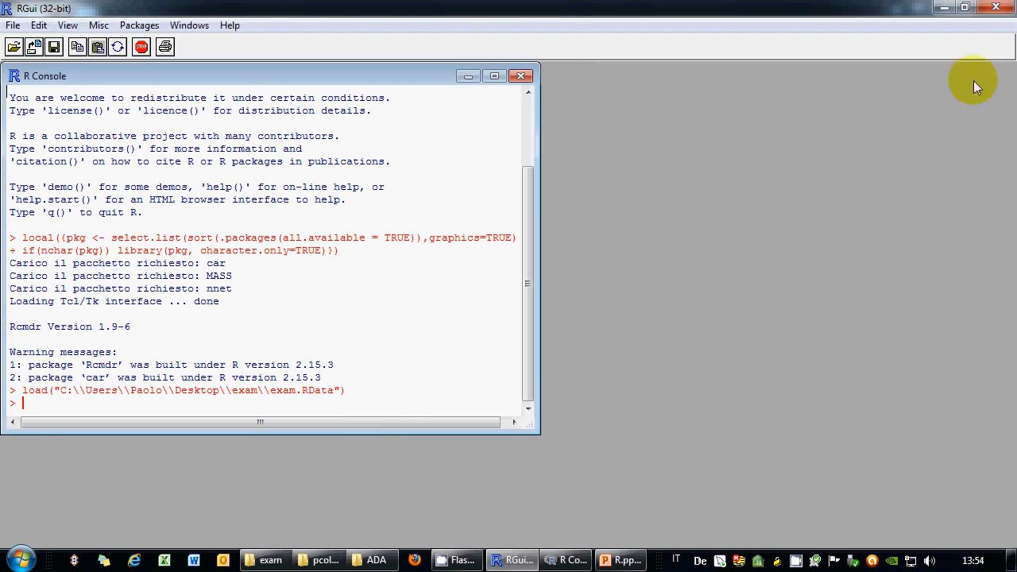
Step: Redraw the fat versus calories scatterplot by vitamins without marginal boxplots, least-squares line, smooth line or spread, and close the graph
click(561, 560)
click(144, 26)
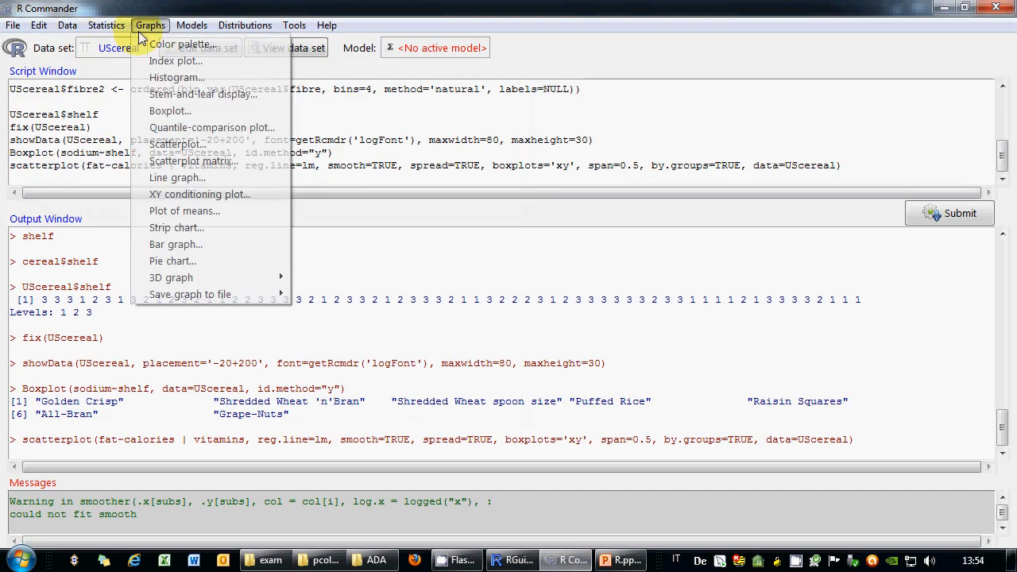
click(202, 154)
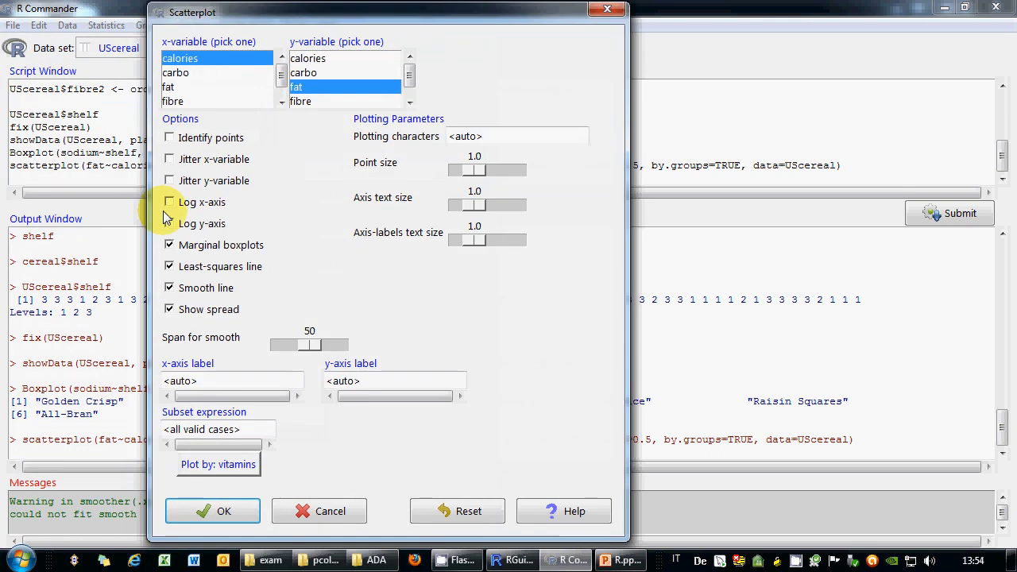
click(169, 245)
click(168, 266)
click(168, 288)
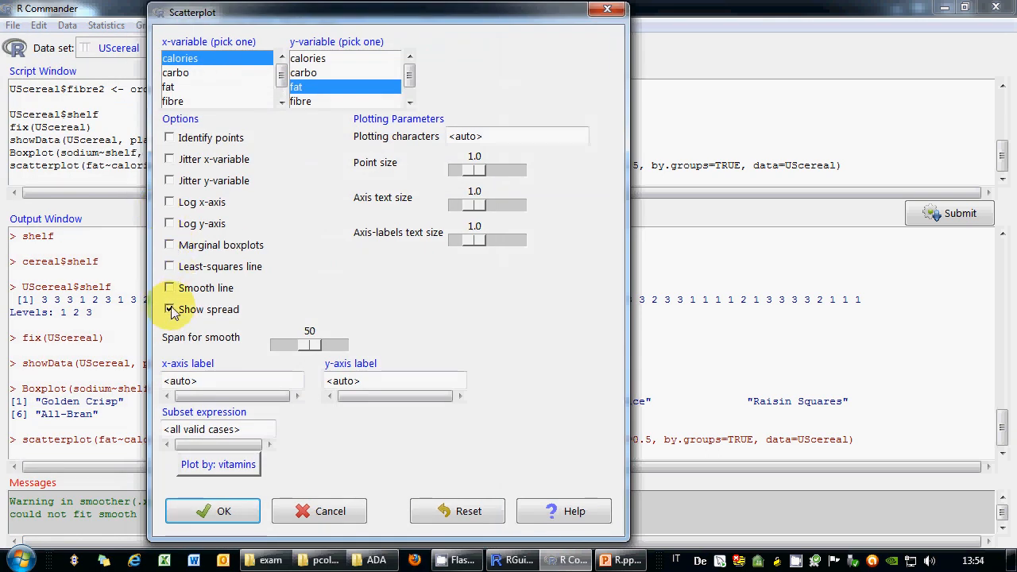
click(169, 310)
click(225, 510)
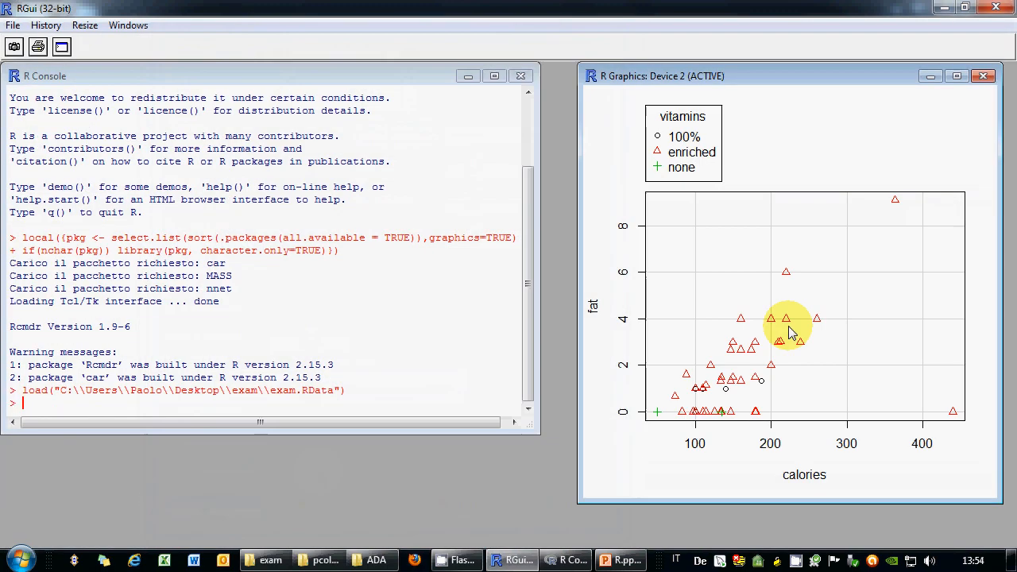
click(984, 75)
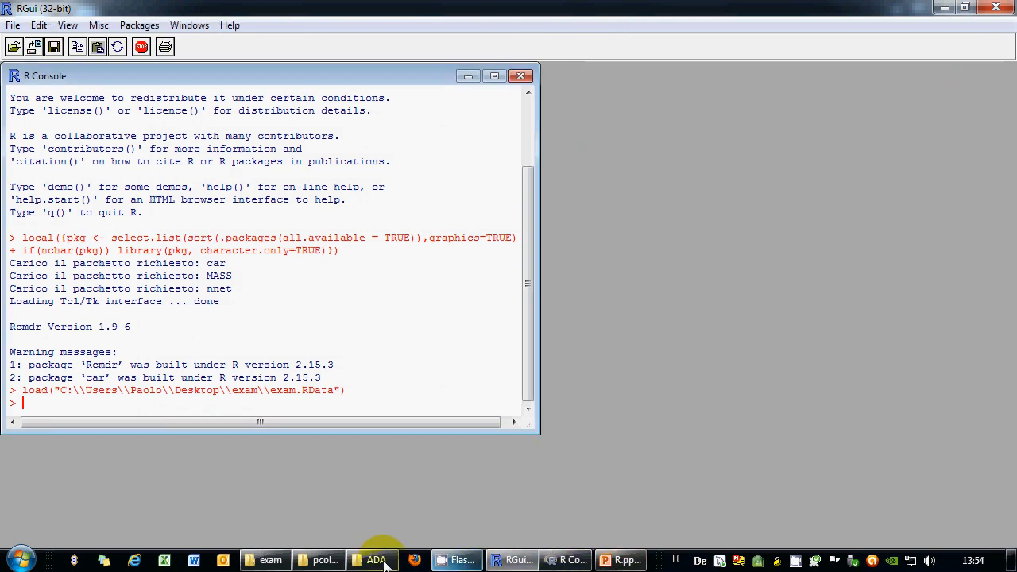
Step: Save the R Commander script as exam.R in the exam folder, replacing the existing file
click(567, 560)
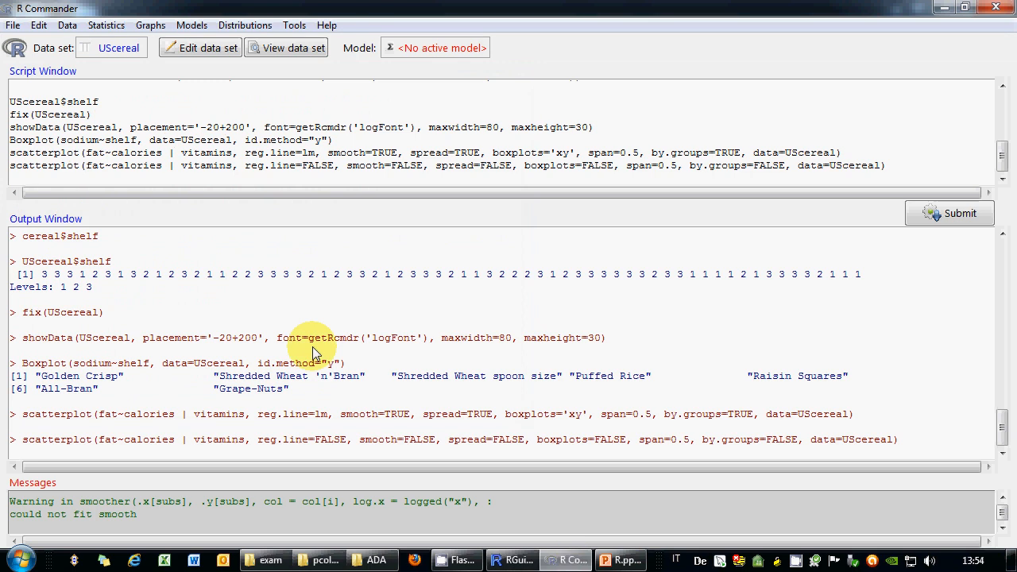
click(14, 27)
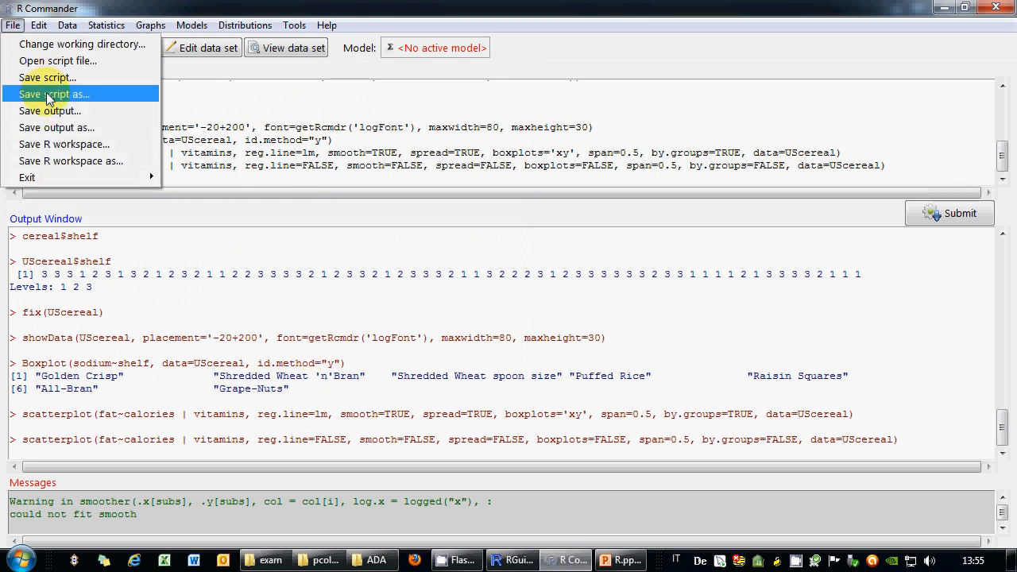
click(49, 94)
click(178, 143)
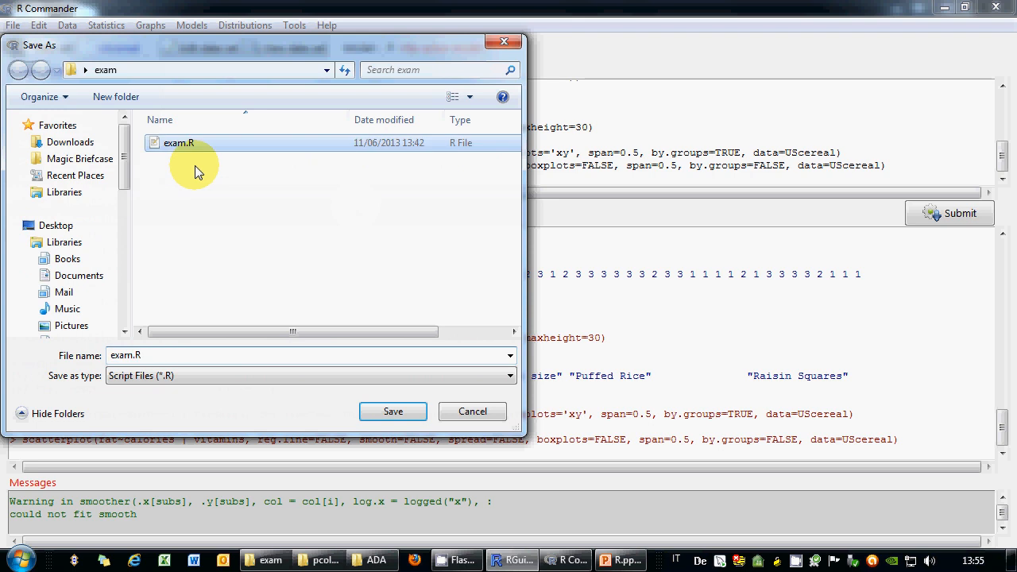
click(393, 411)
click(534, 290)
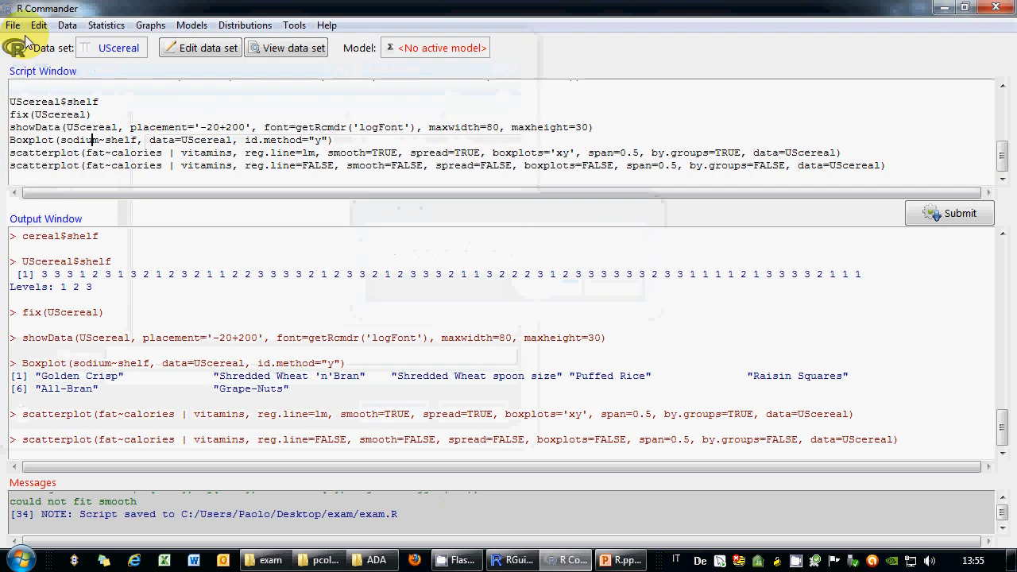
Step: Save the R workspace, then save it again under the name exam.RData, replacing the existing file
click(13, 25)
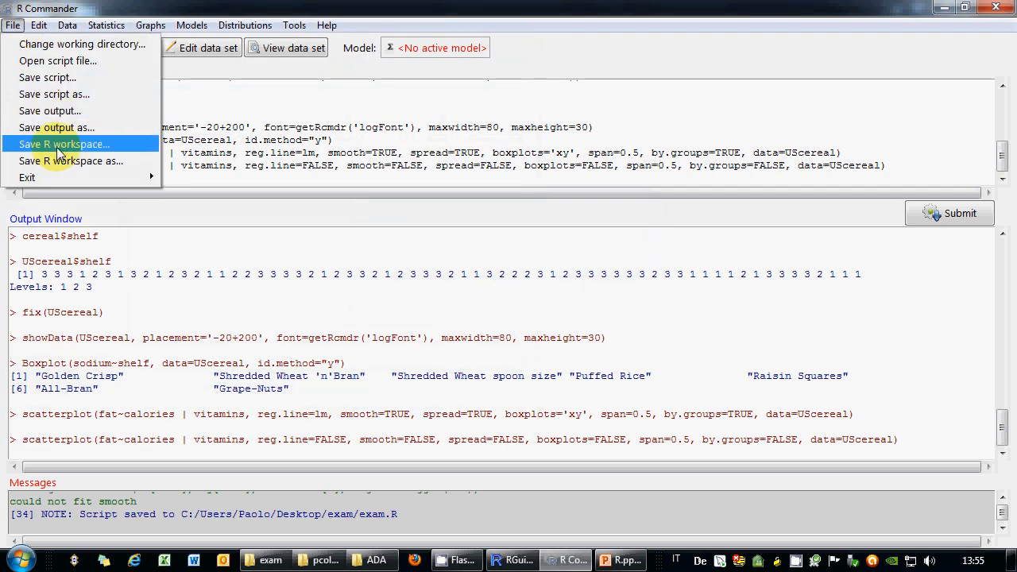
click(59, 147)
click(14, 25)
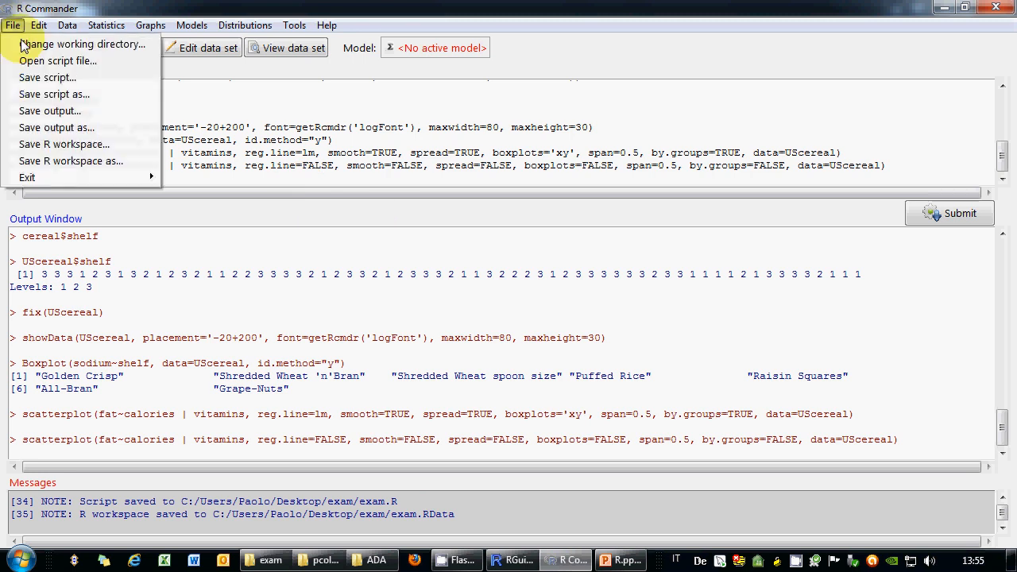
click(107, 161)
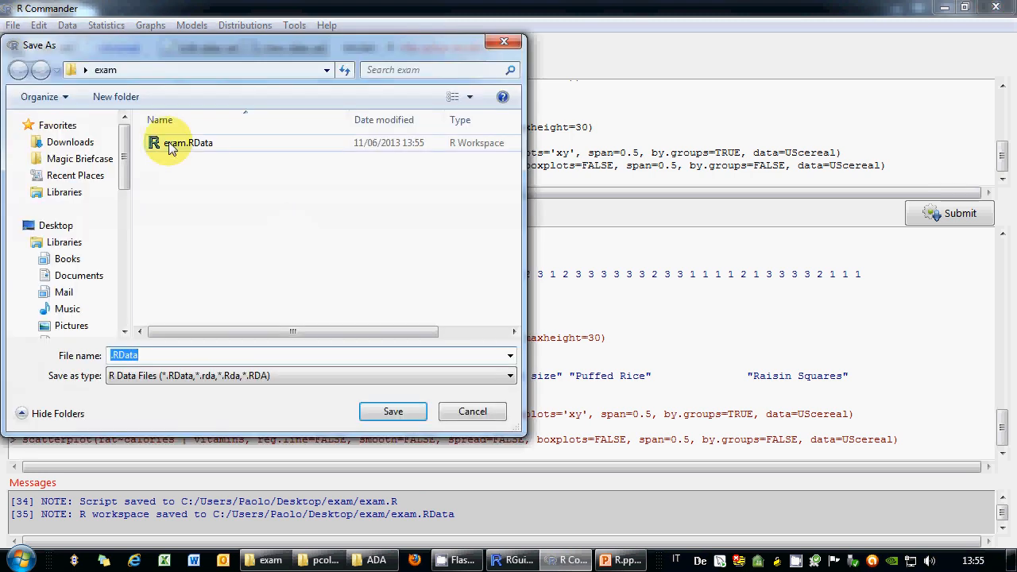
click(169, 145)
click(405, 412)
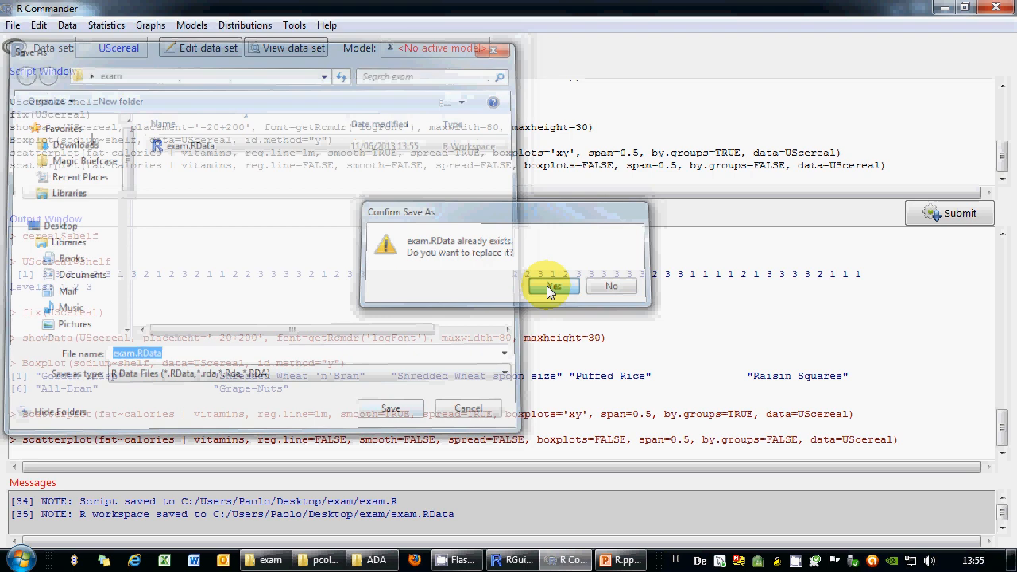
click(549, 288)
Step: Exit R Commander without saving the script or output files again, and close RGui
click(996, 7)
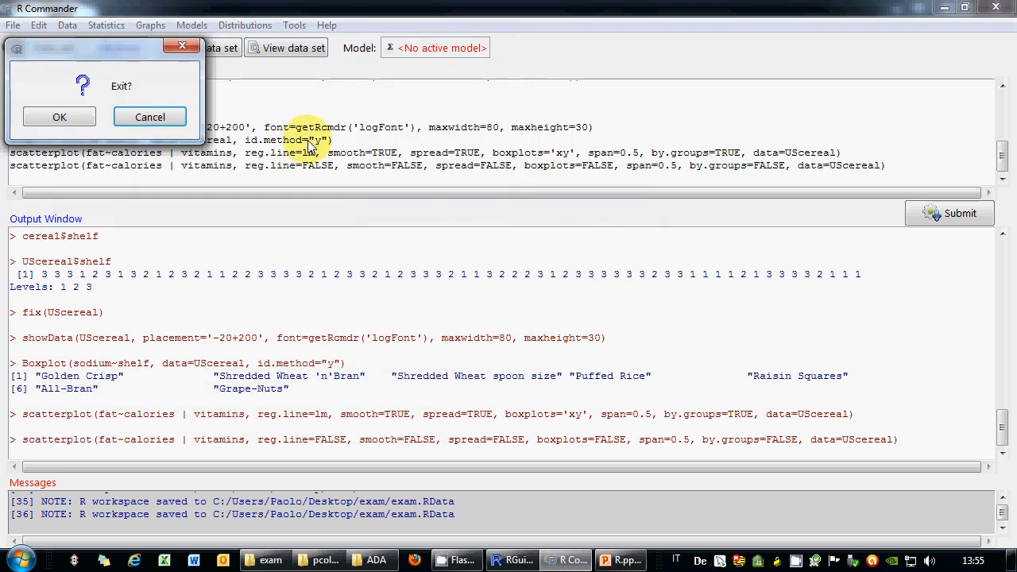
click(75, 113)
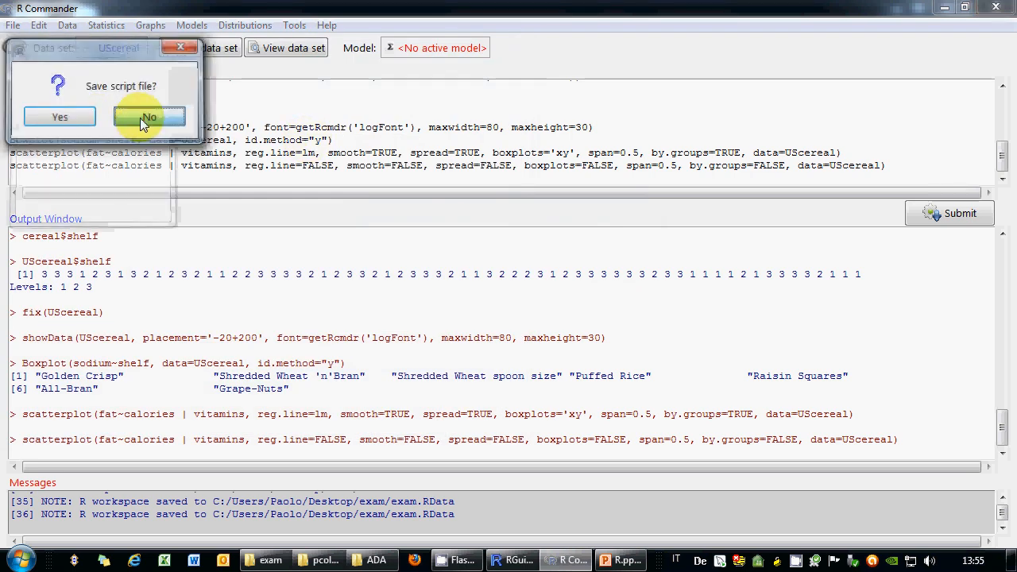
click(147, 117)
click(148, 117)
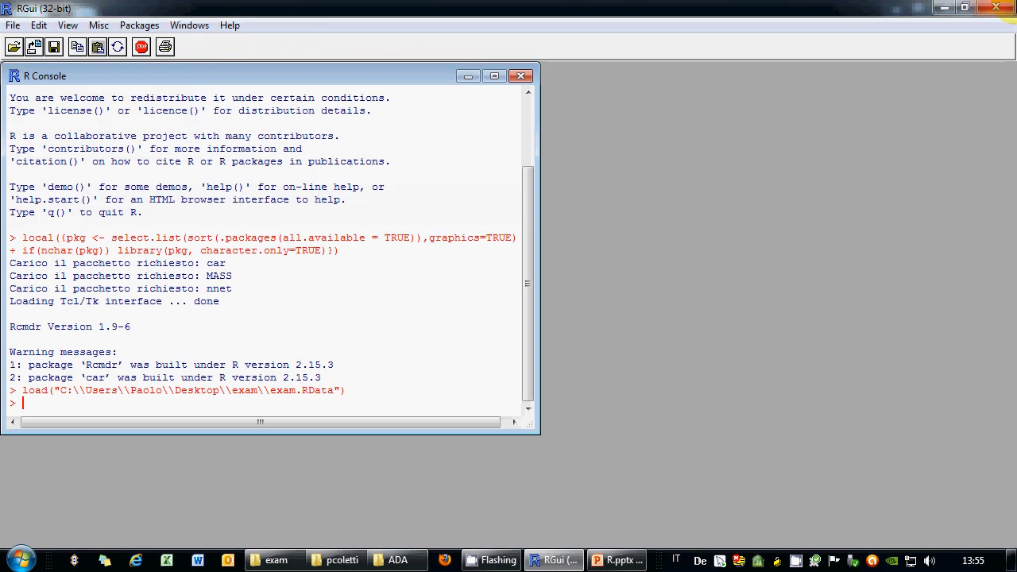
click(524, 338)
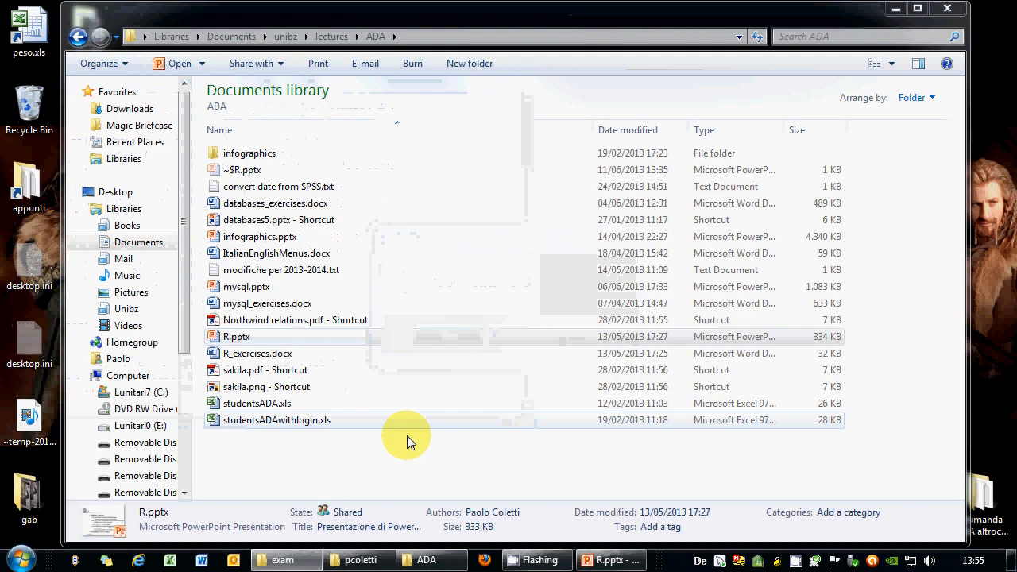
Step: Copy exam.R, exam.RData, northwind.sql and UScereal.txt from the exam folder to the personal network exam folder in File Explorer, replacing the existing exam.RData
click(346, 565)
click(437, 562)
click(289, 561)
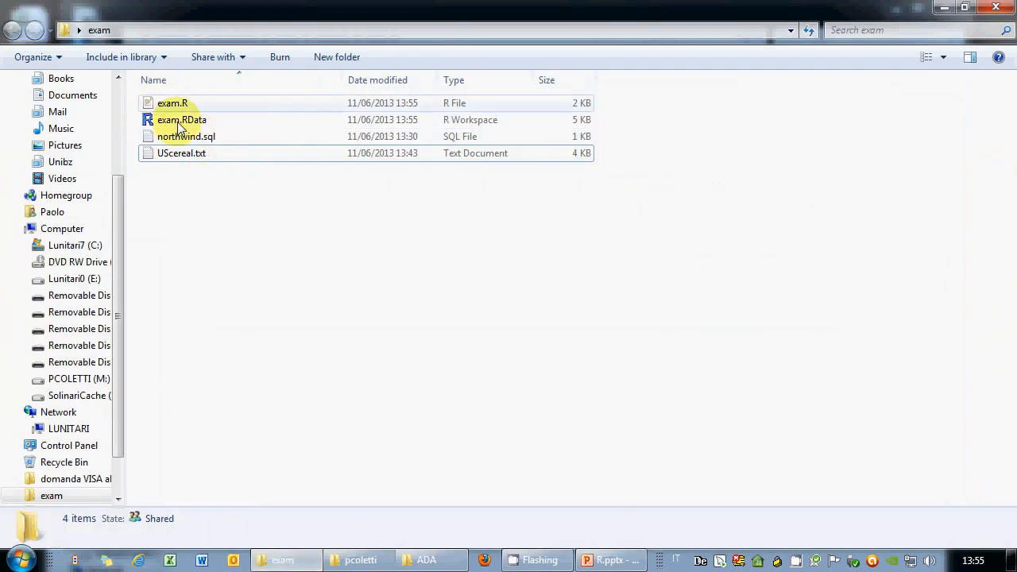
click(380, 564)
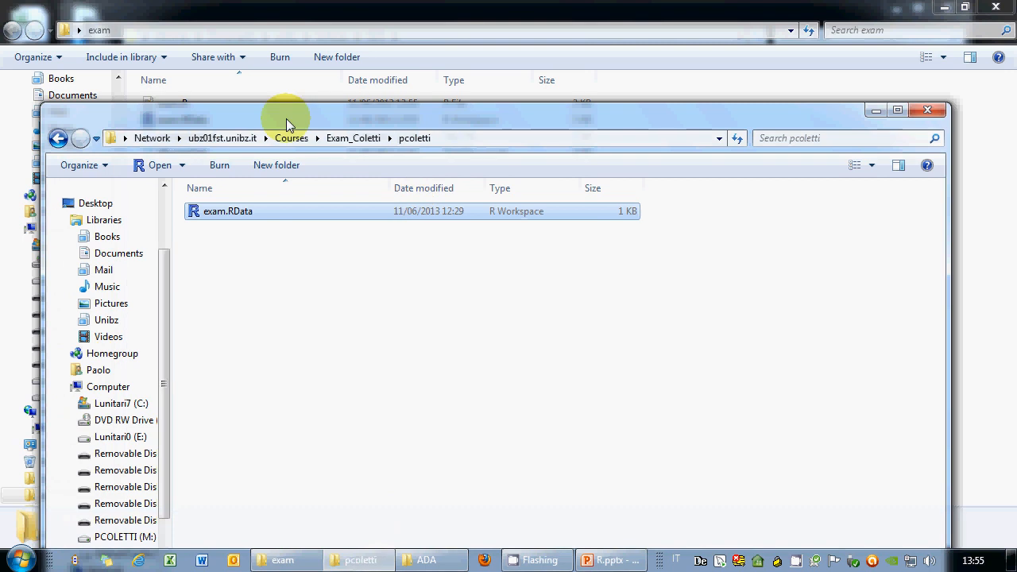
click(281, 93)
drag(255, 196, 191, 99)
drag(183, 119, 856, 434)
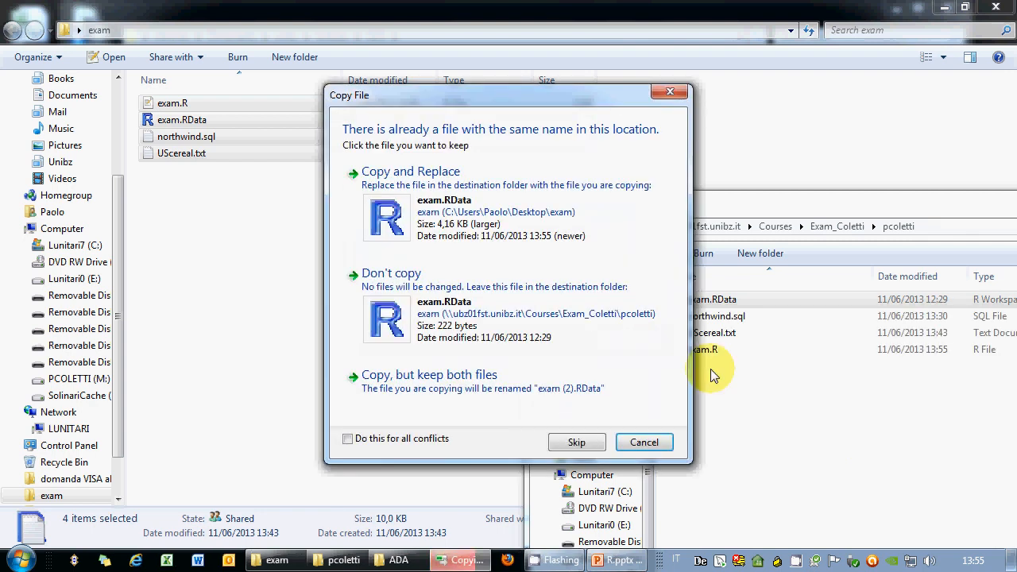
click(509, 220)
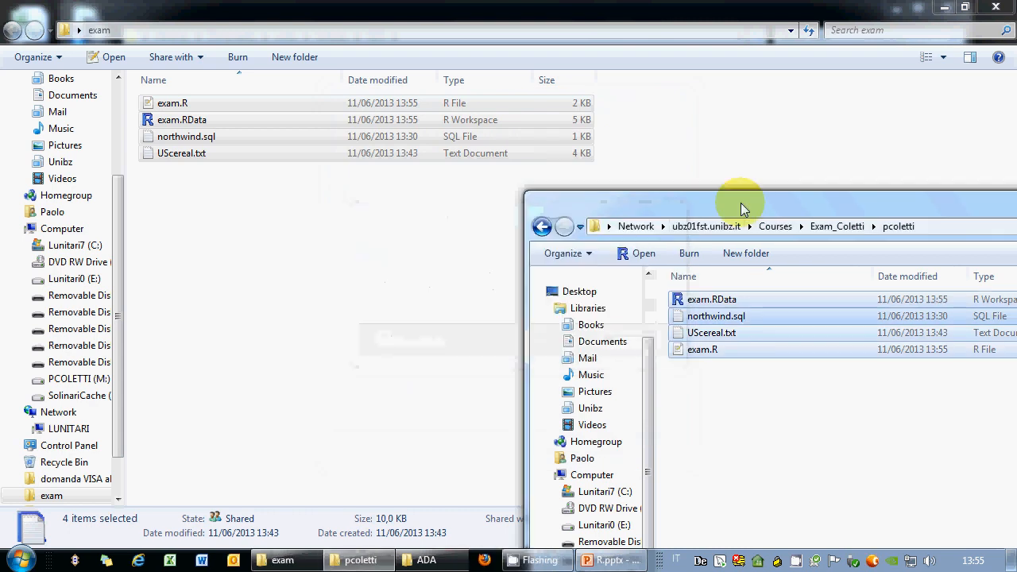
drag(741, 203, 299, 65)
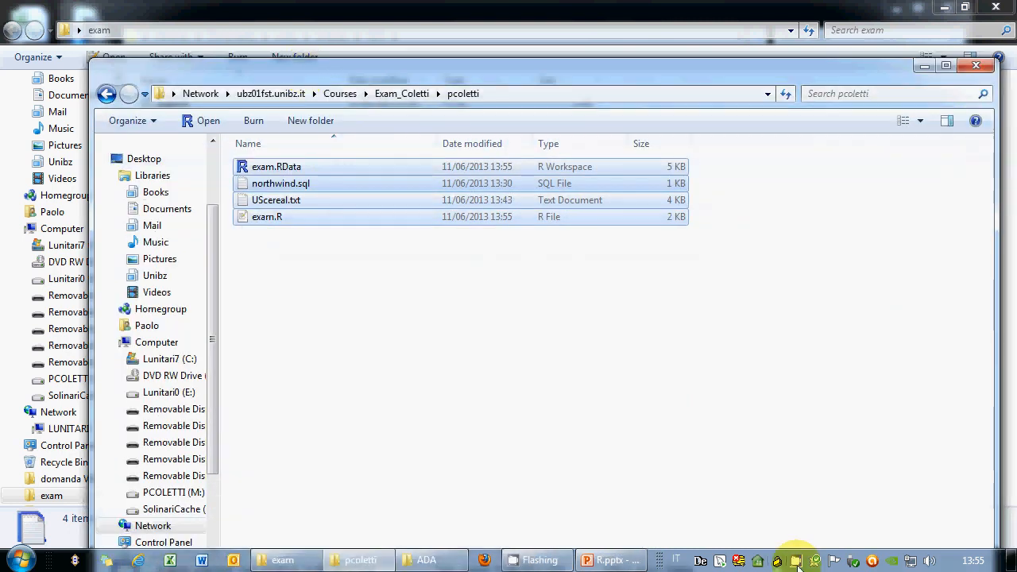
right_click(797, 563)
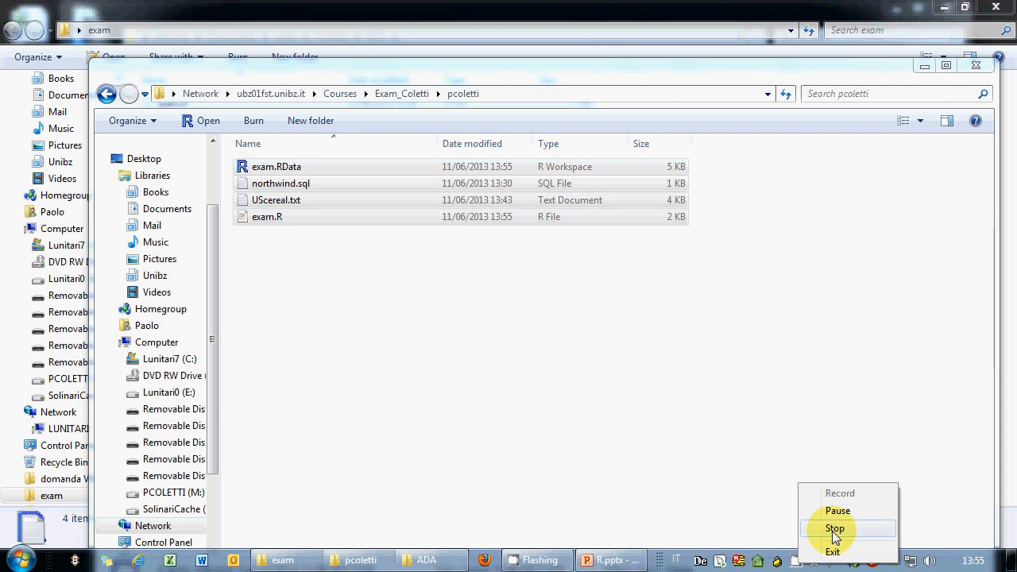
click(834, 530)
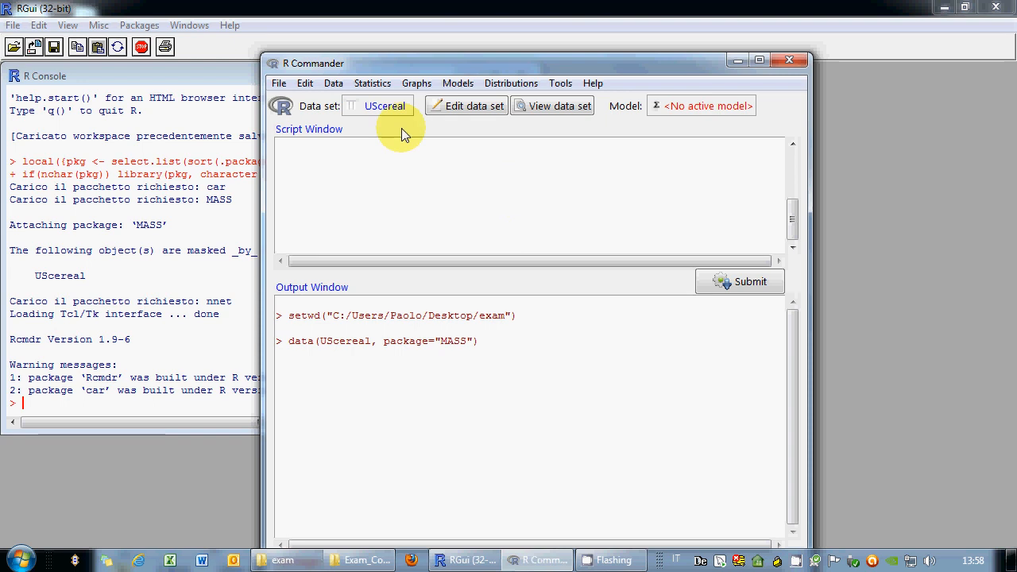
Step: Draw a boxplot of sodium grouped by mfr with automatic outlier identification, and close the graph
click(416, 85)
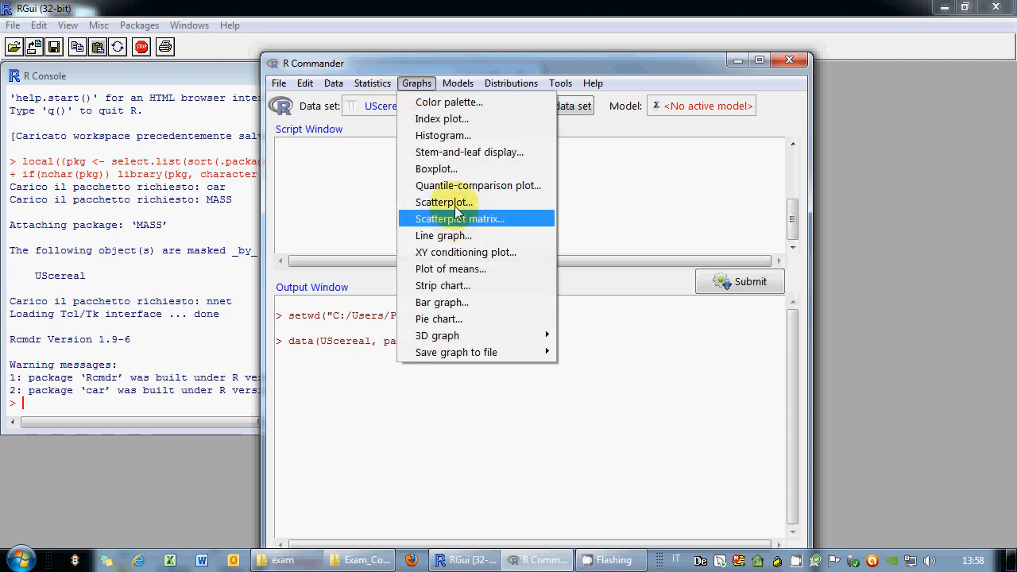
click(448, 168)
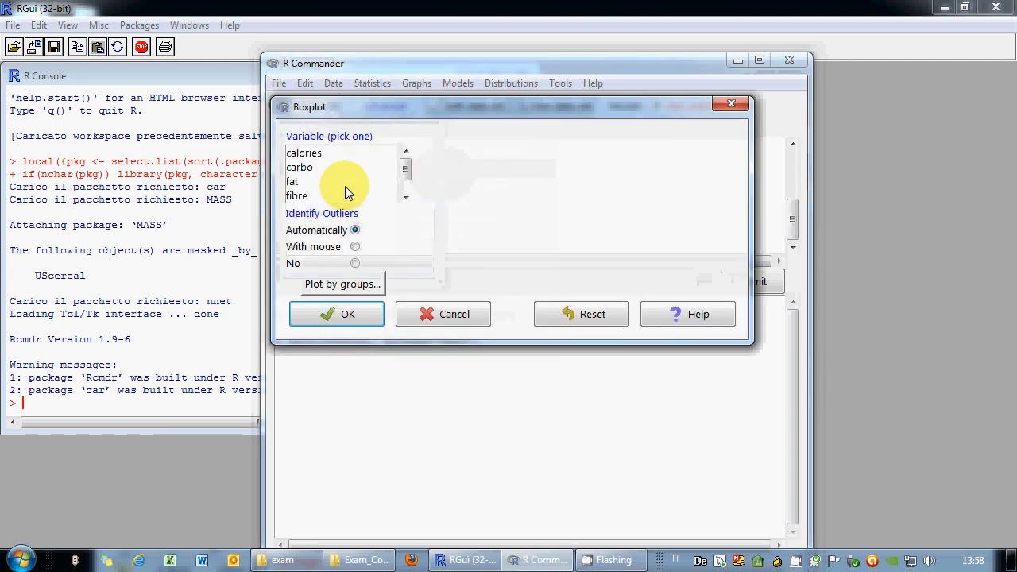
scroll(404, 193, down, 5)
click(298, 181)
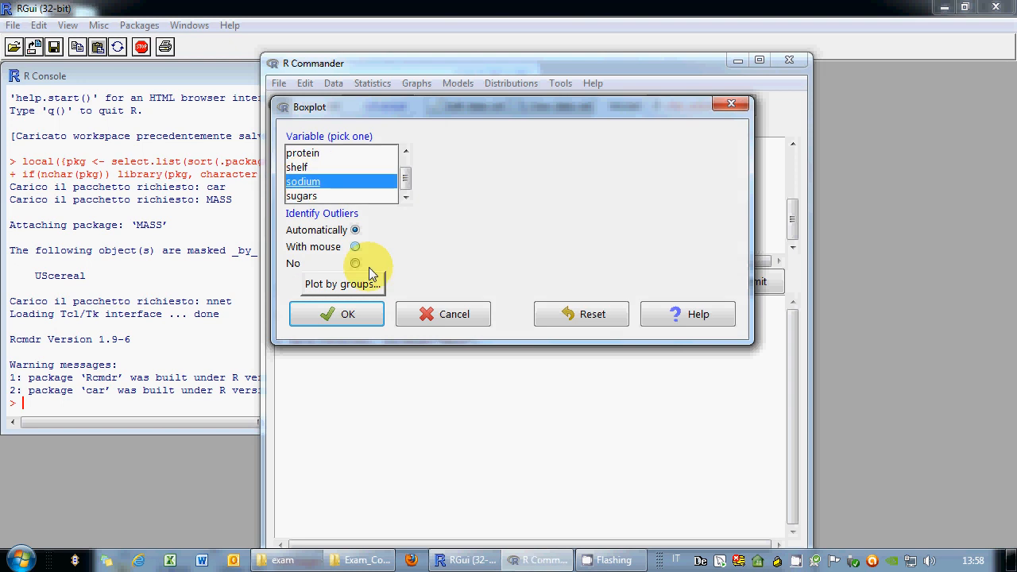
click(364, 285)
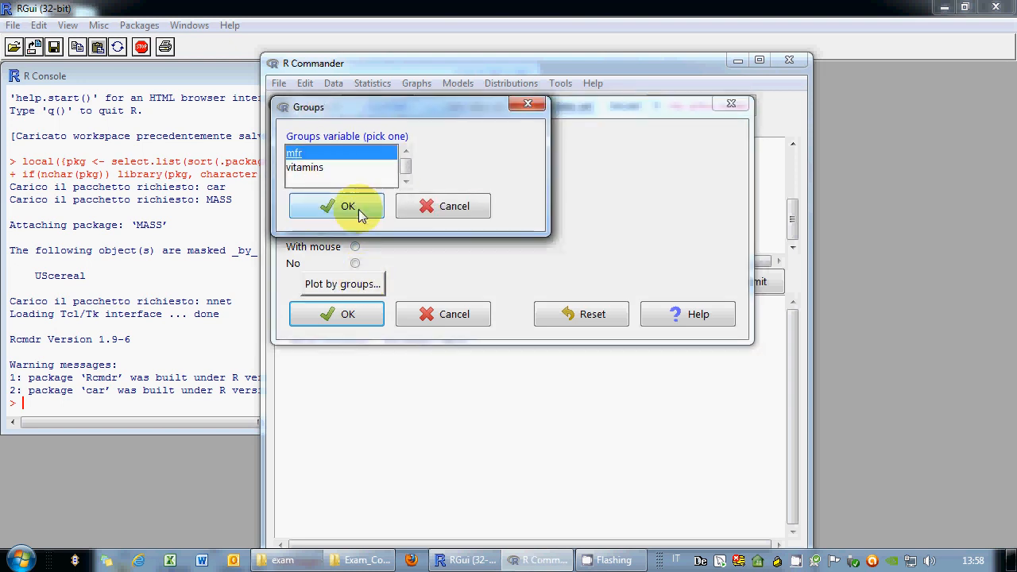
click(359, 209)
click(353, 312)
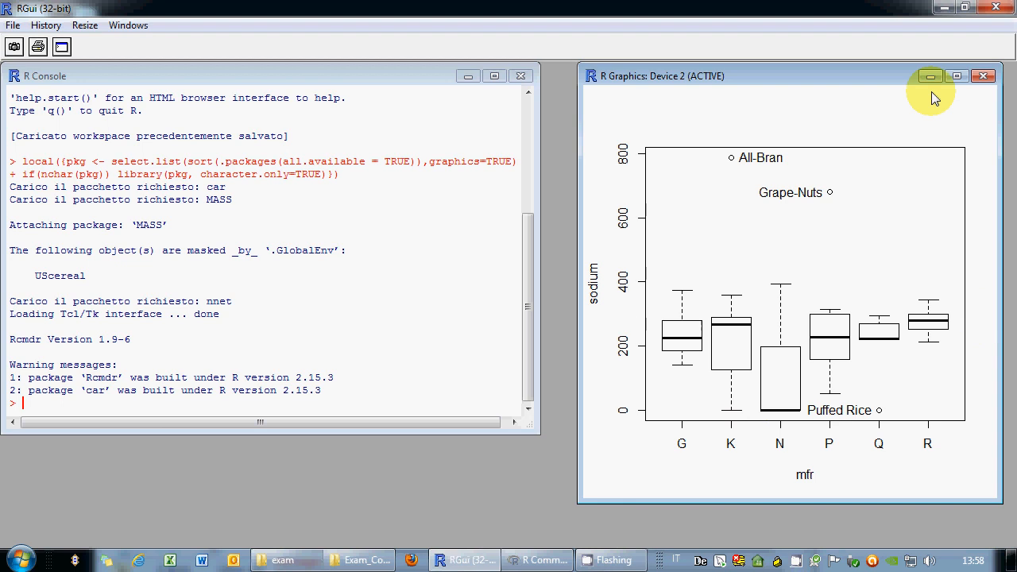
click(985, 82)
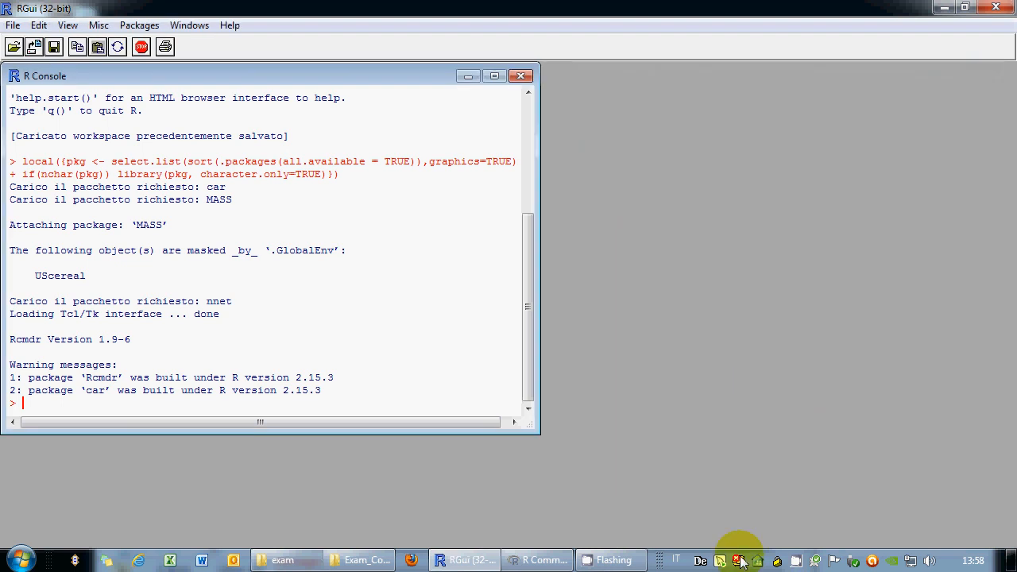